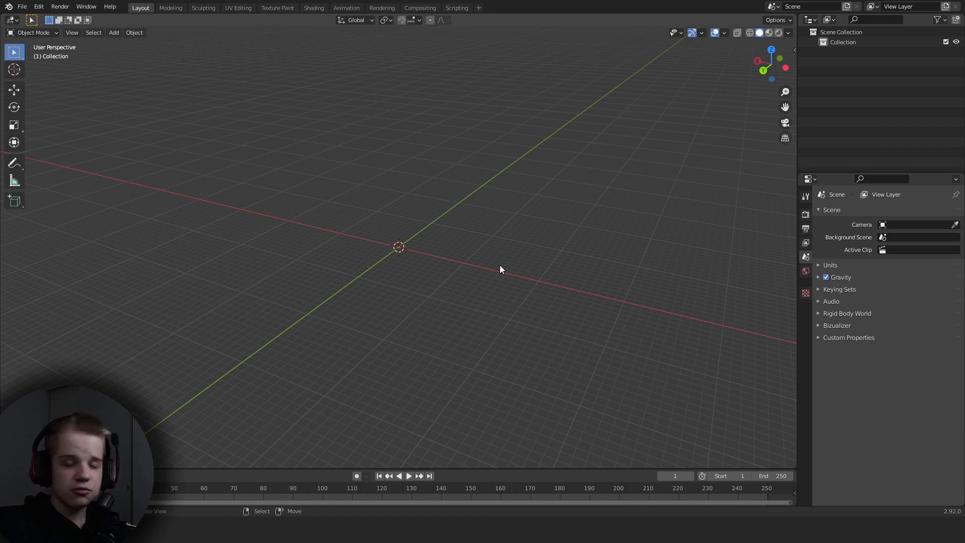
Change the Outliner area into a UV Editor.
scroll(456, 295, up, 4)
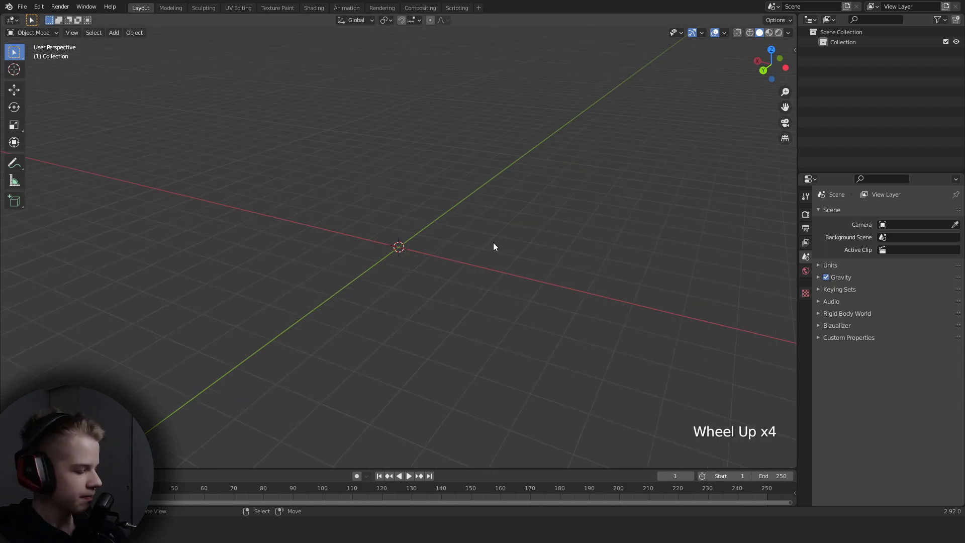
key(KP_1)
key(shift+a)
click(808, 20)
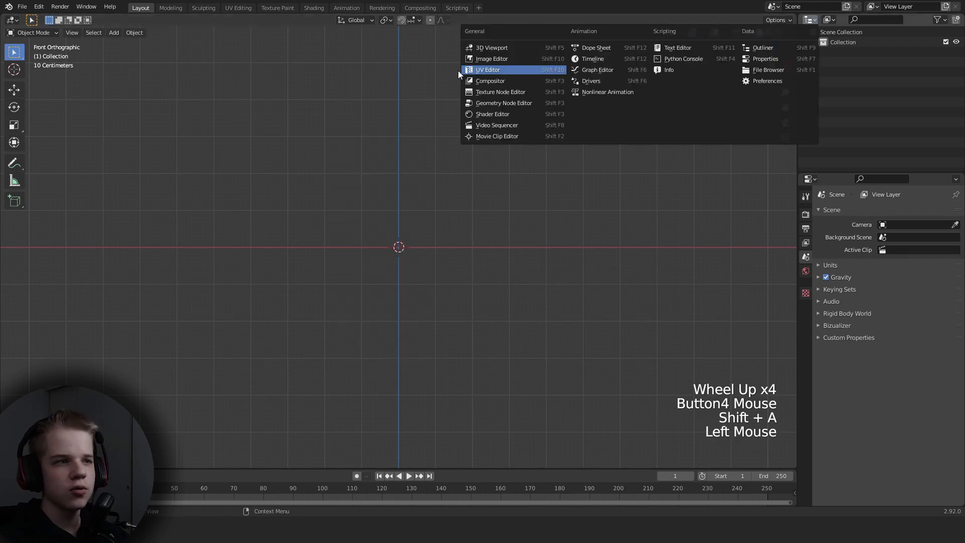
click(472, 70)
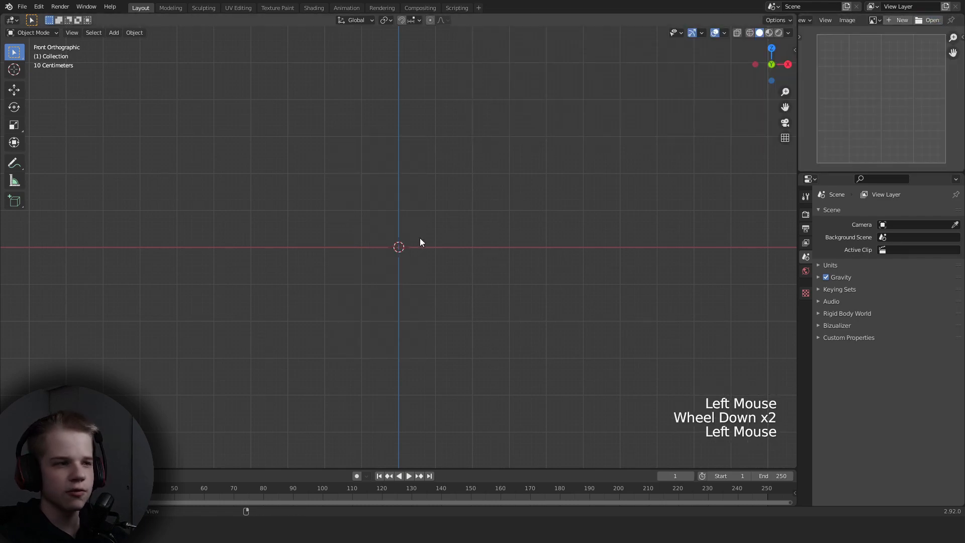
click(220, 50)
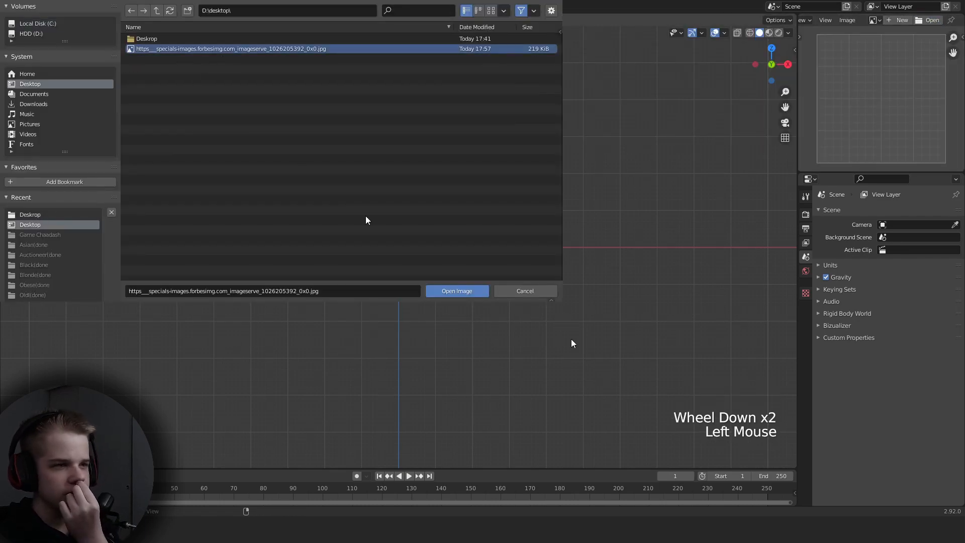
click(457, 291)
scroll(890, 108, down, 5)
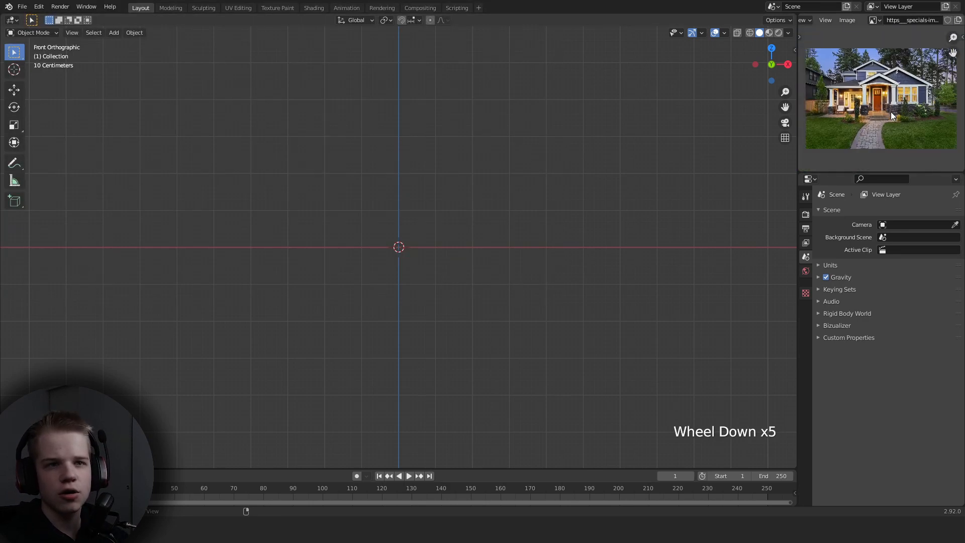
scroll(890, 112, up, 1)
scroll(890, 112, up, 1)
middle_drag(890, 111, 894, 121)
scroll(894, 120, down, 1)
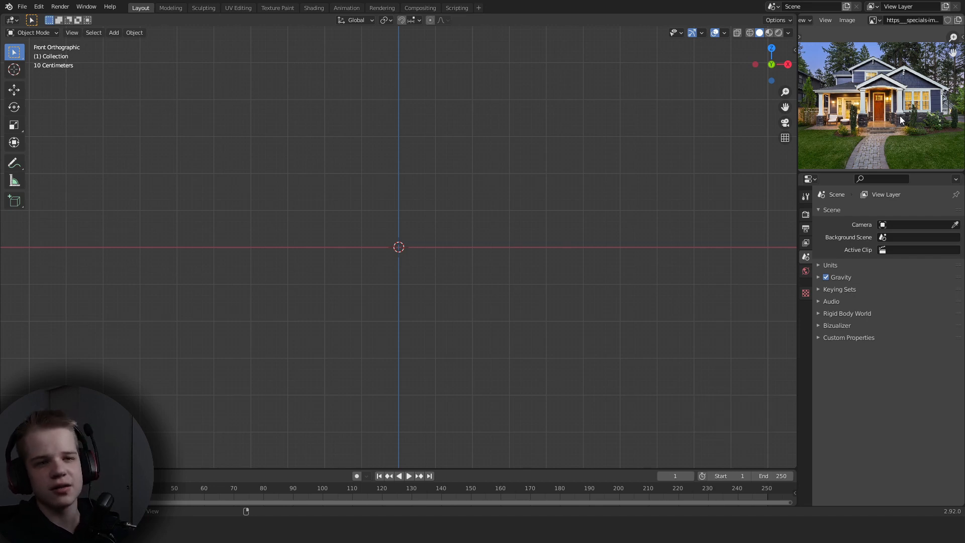
scroll(890, 112, down, 1)
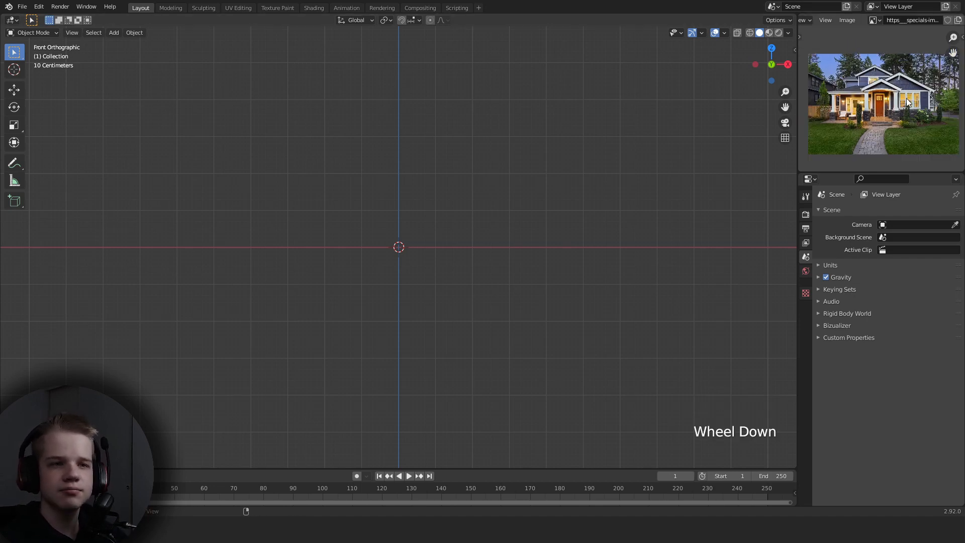
scroll(890, 111, up, 1)
scroll(396, 150, down, 1)
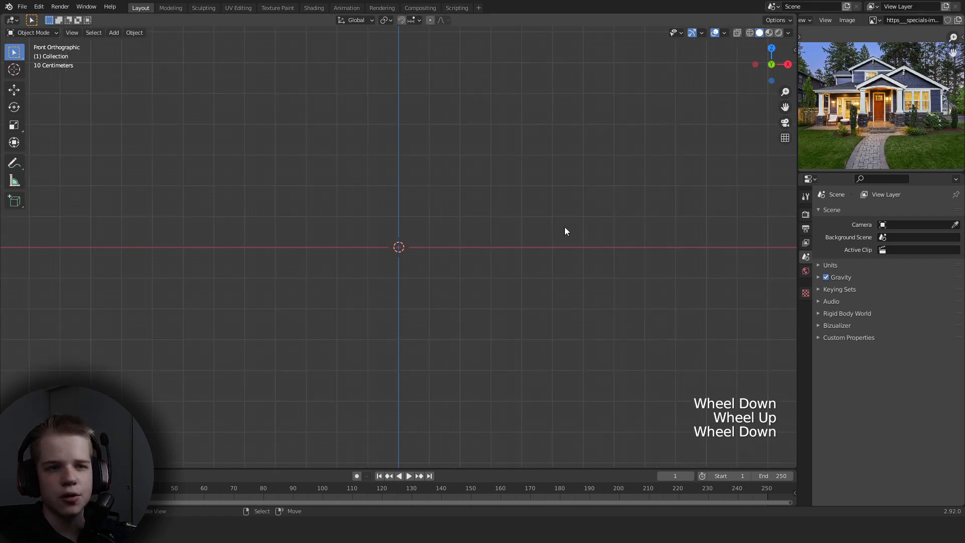
Add a mesh cube at the world origin.
scroll(582, 167, down, 2)
scroll(582, 167, up, 2)
key(shift+a)
mouse_move(573, 169)
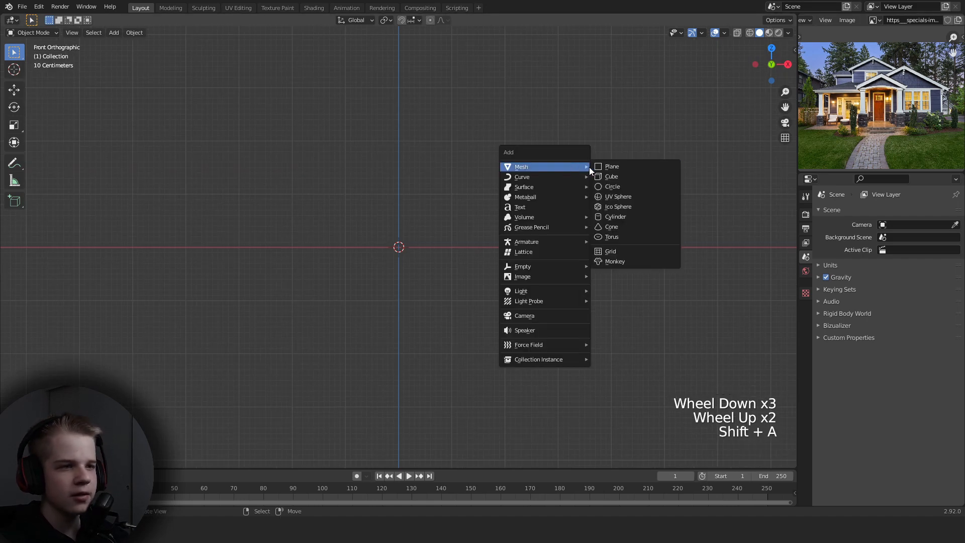
click(622, 176)
scroll(565, 276, down, 2)
scroll(568, 203, up, 3)
mouse_move(564, 276)
middle_down()
mouse_move(568, 203)
mouse_move(553, 280)
middle_up()
scroll(568, 200, down, 1)
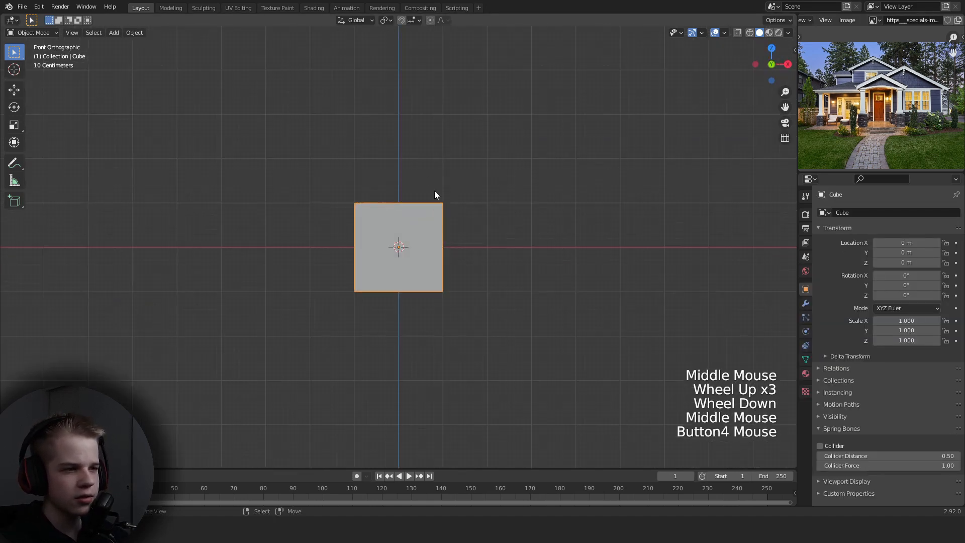
Flatten the cube along the Z axis into a very thin slab.
key(s)
key(z)
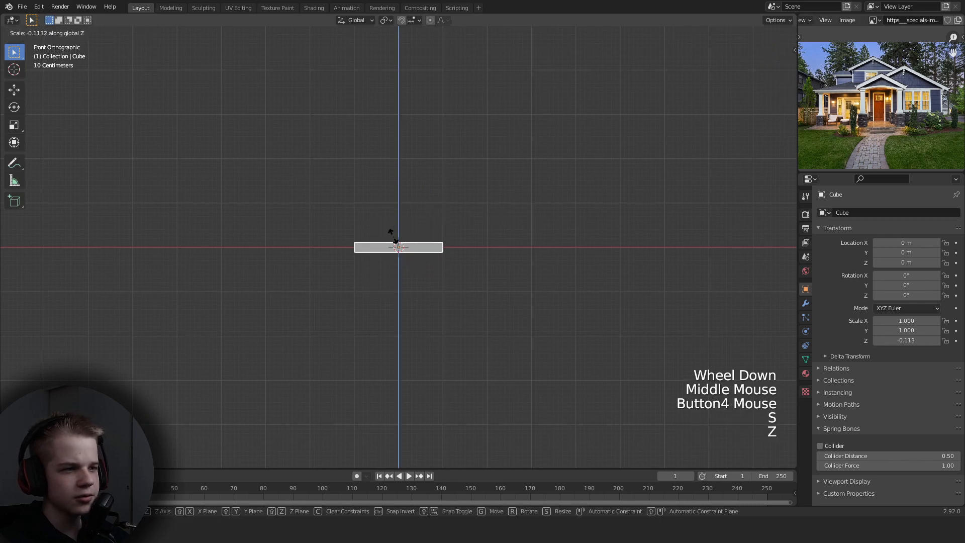
click(395, 241)
scroll(631, 243, up, 2)
key(s)
key(z)
click(500, 247)
middle_drag(500, 248, 472, 288)
Enlarge the slab uniformly to an X and Y scale of about 2.95.
scroll(447, 269, down, 2)
key(KP_7)
key(z)
key(s)
click(638, 195)
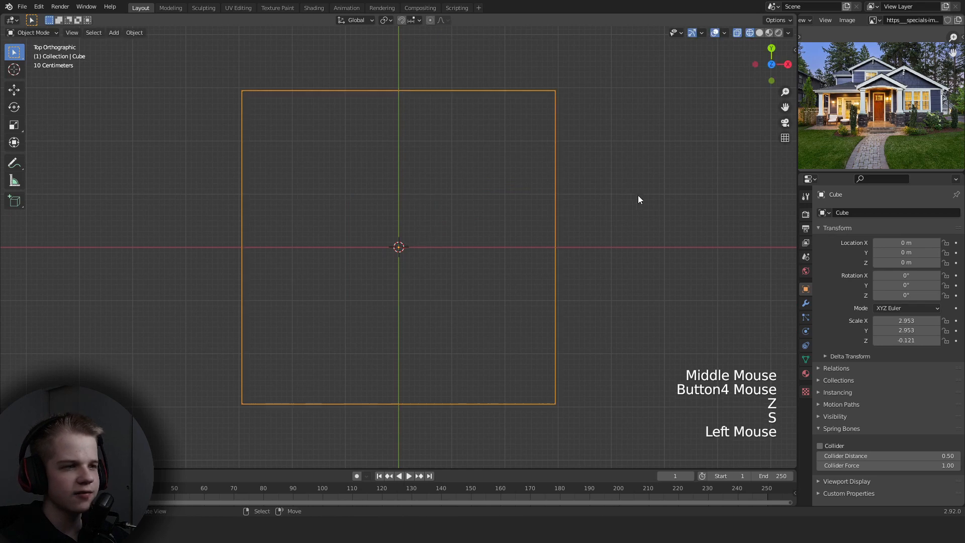
middle_drag(637, 195, 634, 151)
Thin the slab along Z to a scale of about -0.076, restore solid shading and deselect it.
key(z)
key(KP_1)
key(z)
key(s)
key(z)
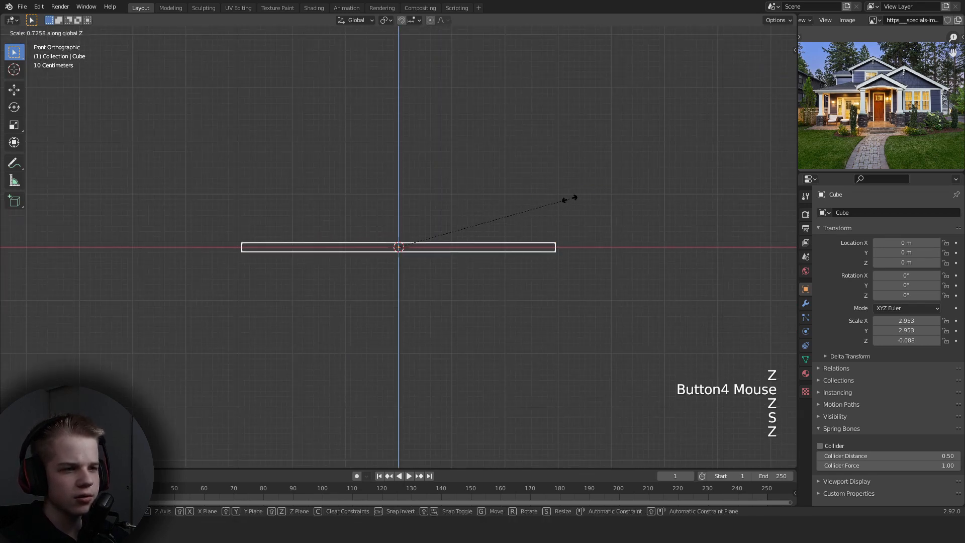
click(573, 199)
key(z)
key(alt+a)
scroll(604, 203, up, 1)
mouse_move(604, 203)
middle_down()
mouse_move(577, 232)
mouse_move(581, 212)
middle_up()
scroll(577, 232, down, 1)
shift+scroll(580, 232, down, 2)
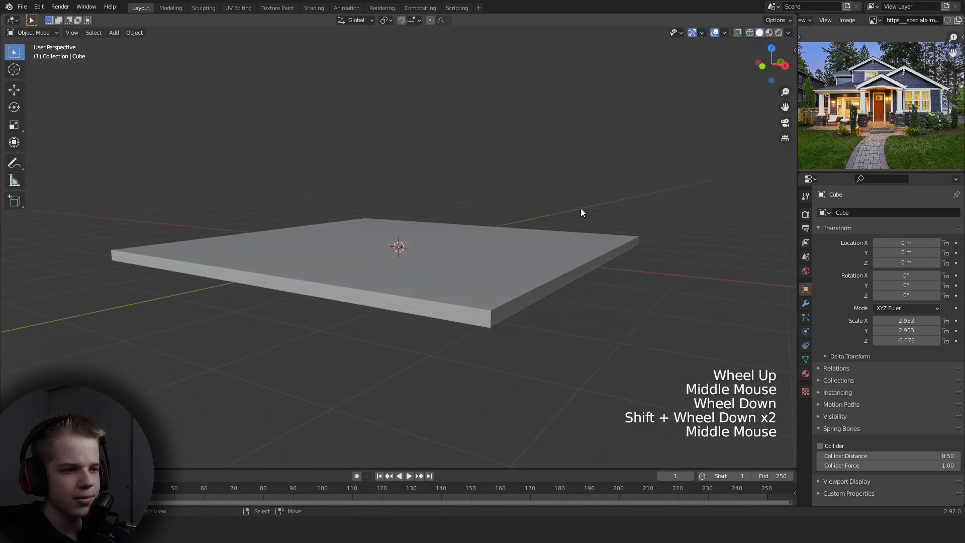
Study the porch in the reference photo and show the slab in wireframe from the top.
key(KP_7)
scroll(890, 123, up, 3)
scroll(887, 101, down, 1)
shift+middle_drag(889, 122, 809, 133)
scroll(888, 97, down, 1)
scroll(881, 115, up, 3)
scroll(858, 121, down, 1)
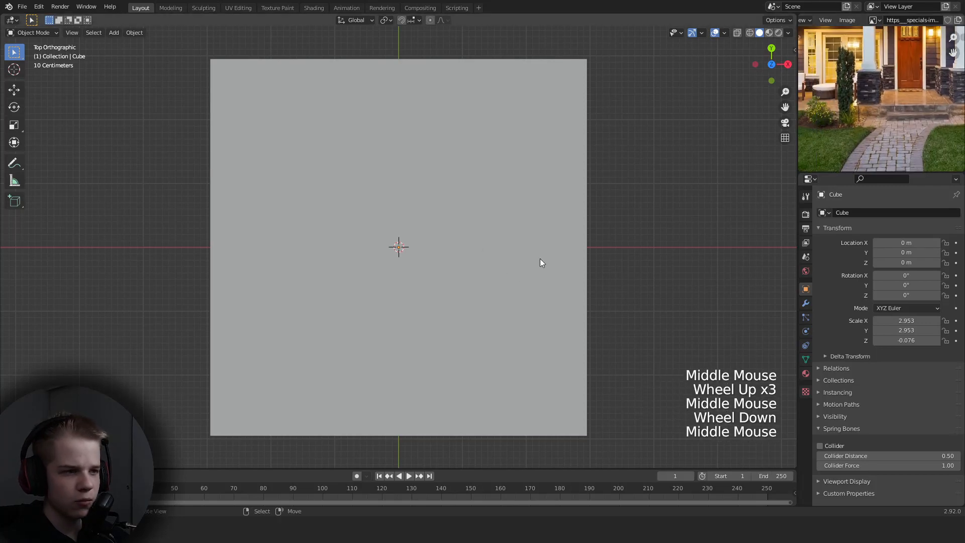
key(z)
shift+middle_drag(430, 267, 452, 221)
scroll(438, 252, down, 3)
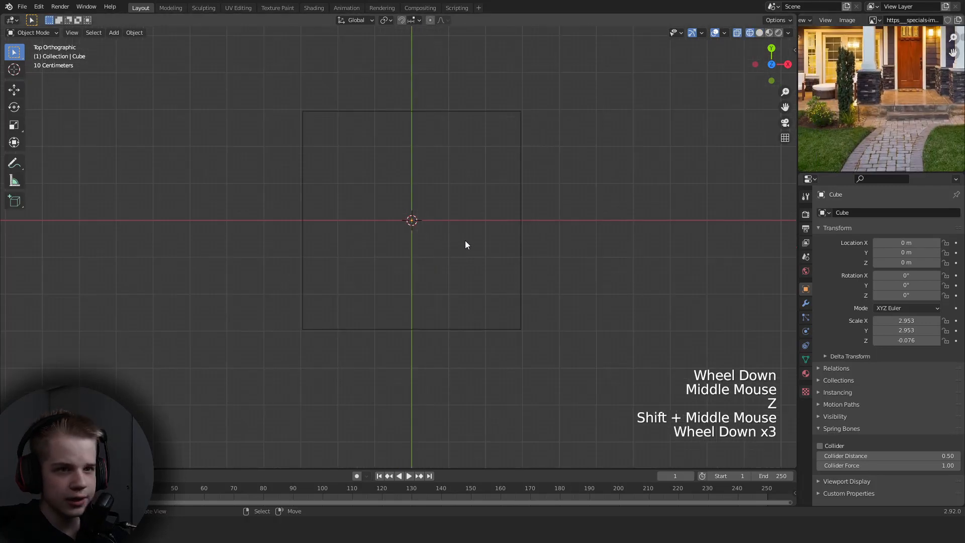
Annotate the house's left front wall line and the outline of the projecting porch section over the slab.
key(y)
key(y)
mouse_move(292, 245)
mouse_down()
mouse_move(373, 245)
mouse_move(392, 306)
mouse_up()
key(y)
key(y)
key(y)
key(y)
key(y)
key(y)
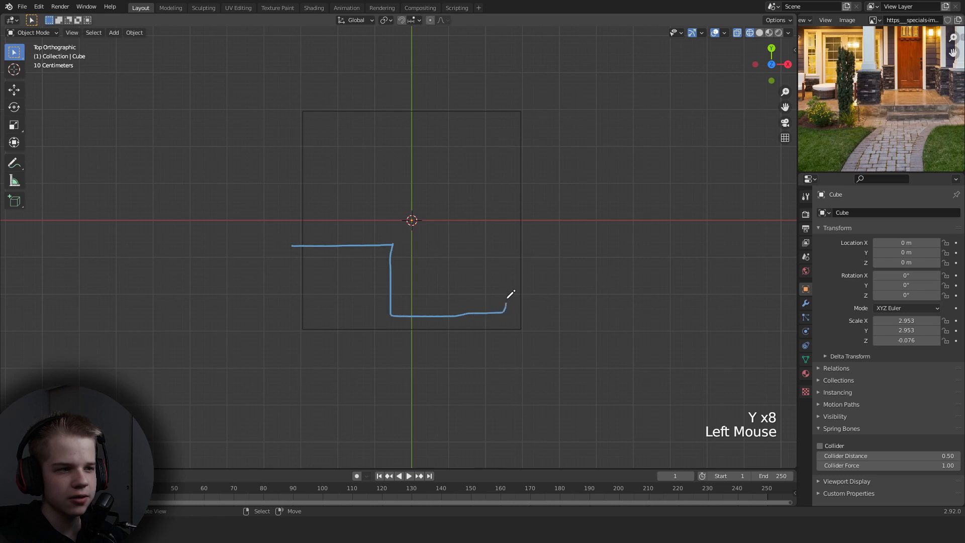
scroll(913, 116, down, 2)
middle_drag(889, 129, 864, 146)
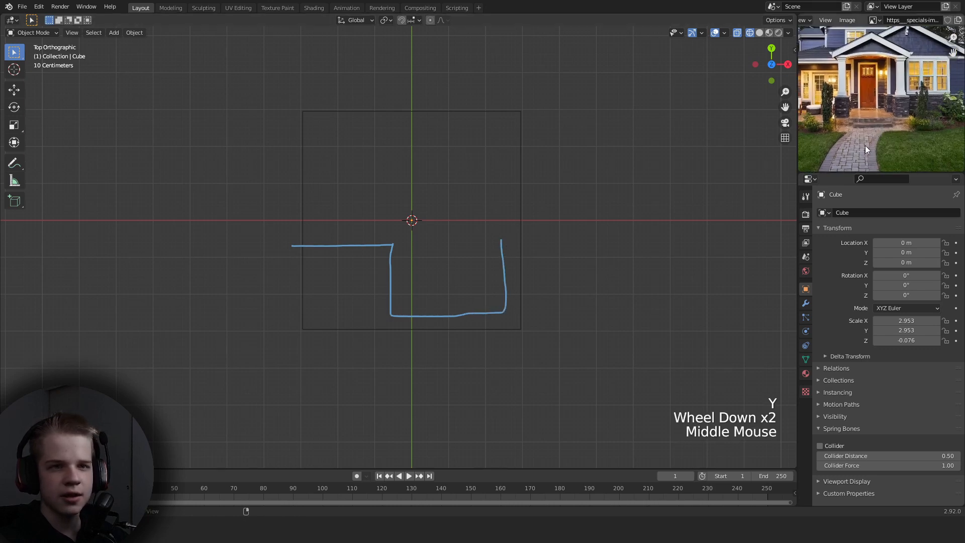
Try a right front wall line running outward from the porch section's rear corner, and undo it.
key(y)
key(y)
key(y)
key(y)
key(y)
drag(502, 242, 576, 238)
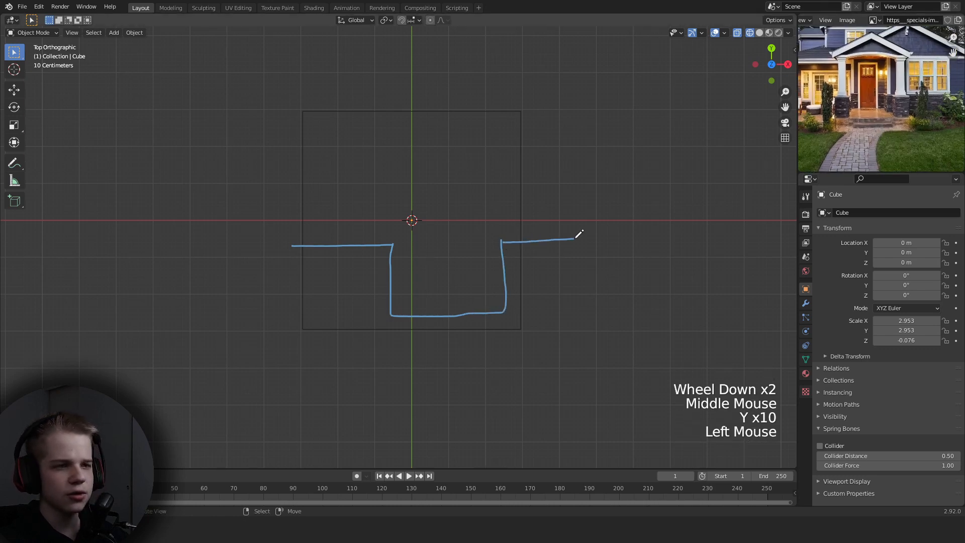
key(ctrl+z)
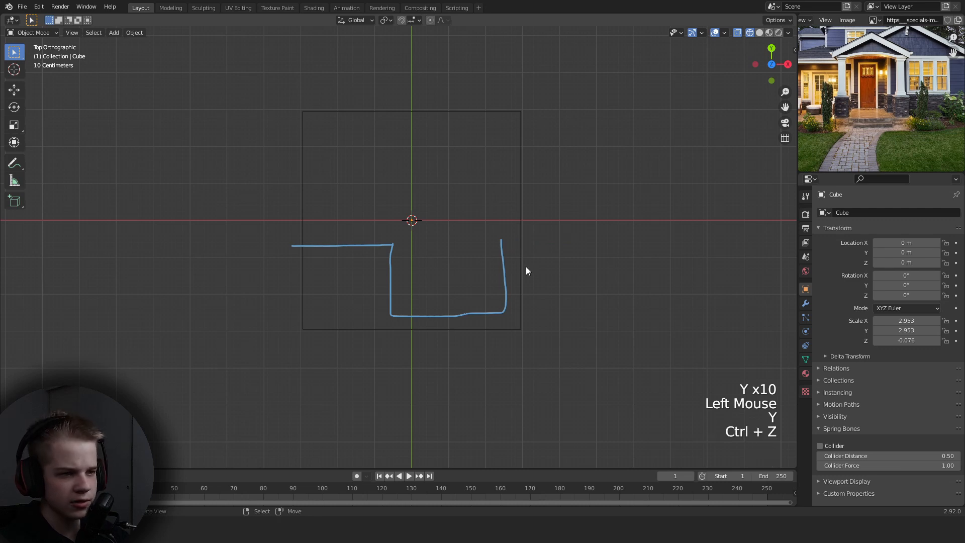
Annotate the set-back left front wall, running back from the porch section's corner and out to the left.
key(y)
key(y)
key(y)
key(y)
key(y)
key(y)
key(y)
key(y)
drag(391, 246, 392, 221)
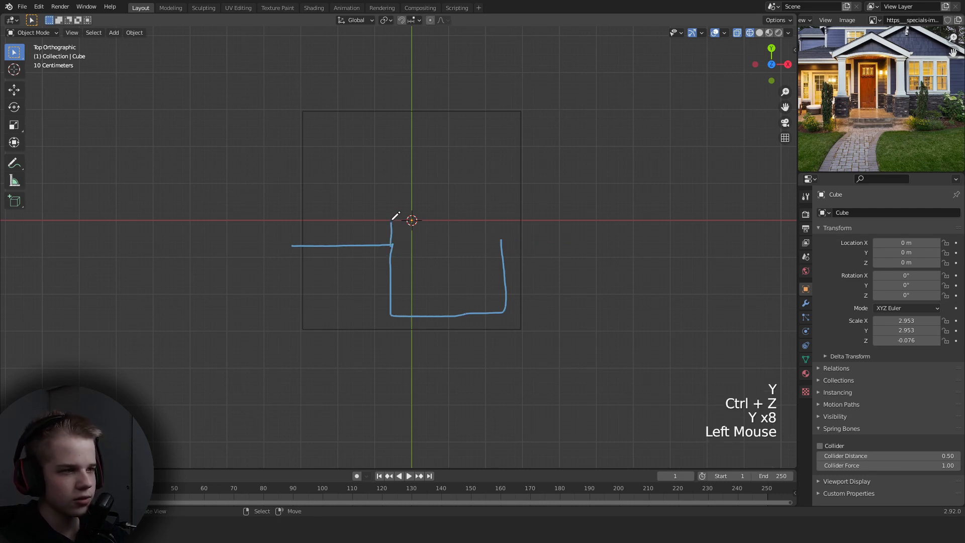
Annotate the right front wall as a straight line outward from the porch section's right rear corner.
key(y)
key(y)
key(y)
key(y)
key(y)
drag(501, 242, 587, 239)
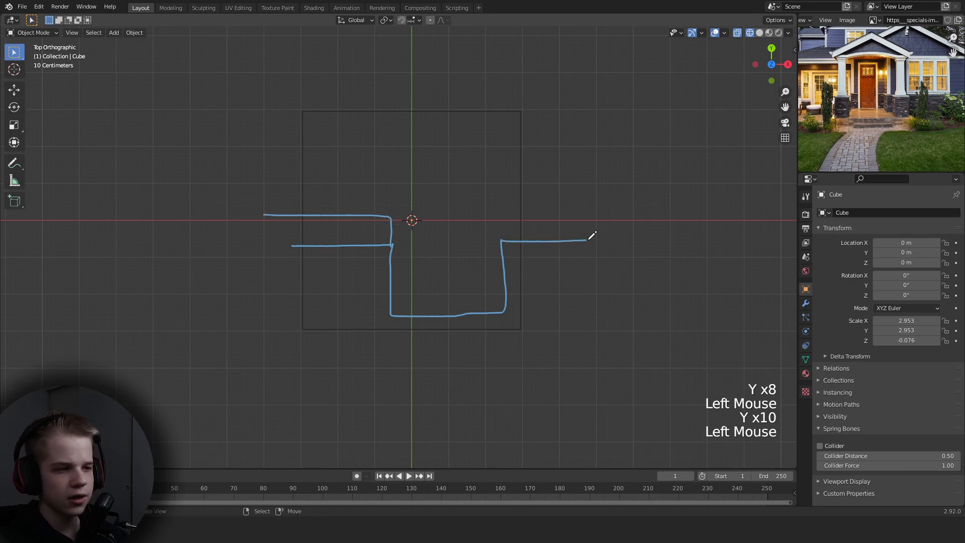
key(y)
key(y)
Close the main house outline by annotating the right side, rear and left side walls.
scroll(894, 116, down, 2)
shift+middle_drag(894, 116, 892, 103)
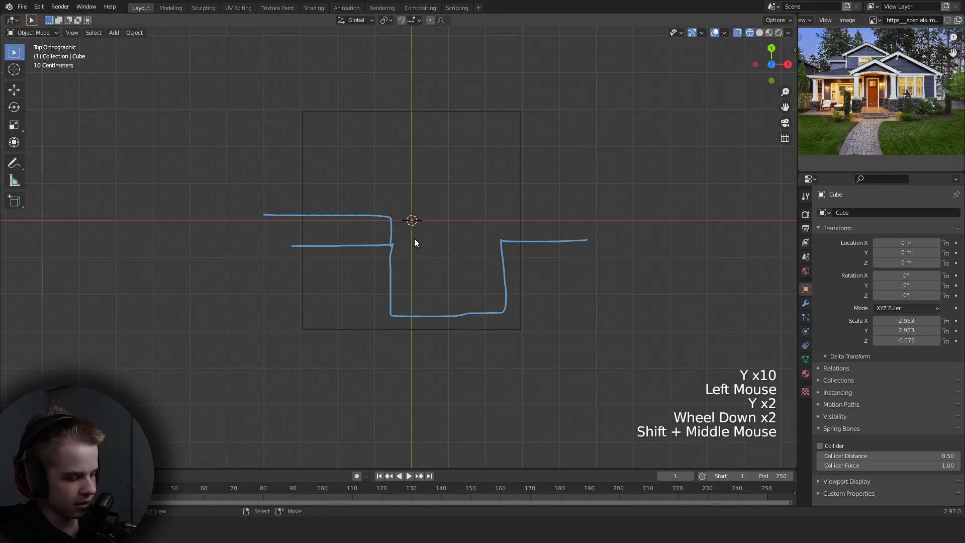
key(y)
drag(588, 239, 597, 98)
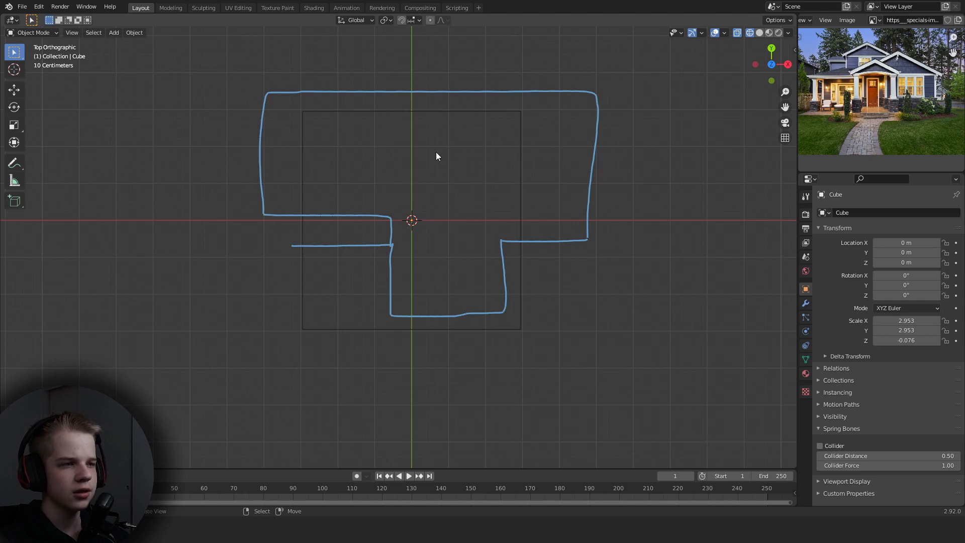
Annotate the porch roof's ridge as a line from the middle of its front edge back into the house.
shift+middle_drag(436, 152, 458, 196)
key(y)
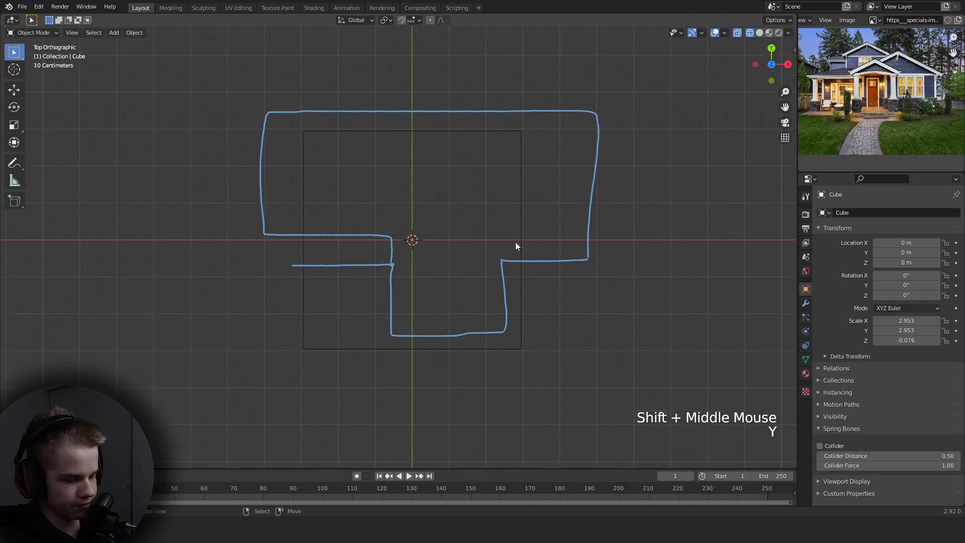
click(449, 335)
drag(451, 343, 450, 325)
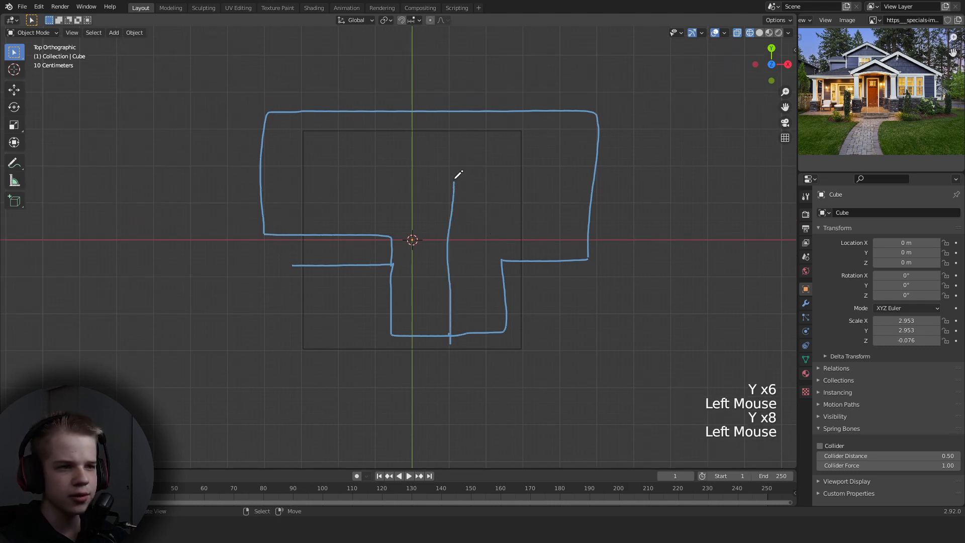
drag(455, 179, 454, 177)
Annotate the porch roof's left valley as a diagonal from the inner wall corner to the ridge's rear end.
key(y)
drag(392, 236, 447, 176)
key(y)
key(y)
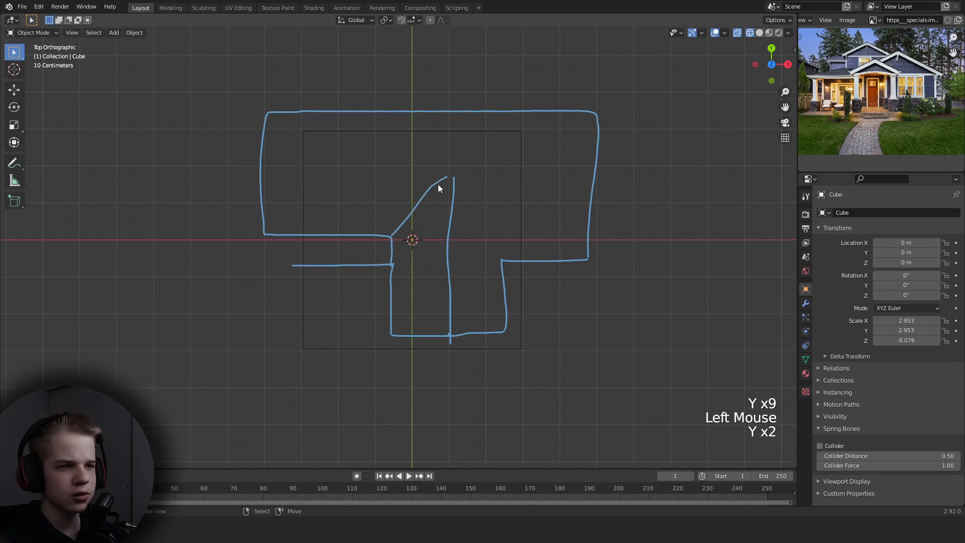
Annotate the upper storey's left side and front wall as an L-shaped line inside the main outline.
shift+middle_drag(419, 196, 417, 224)
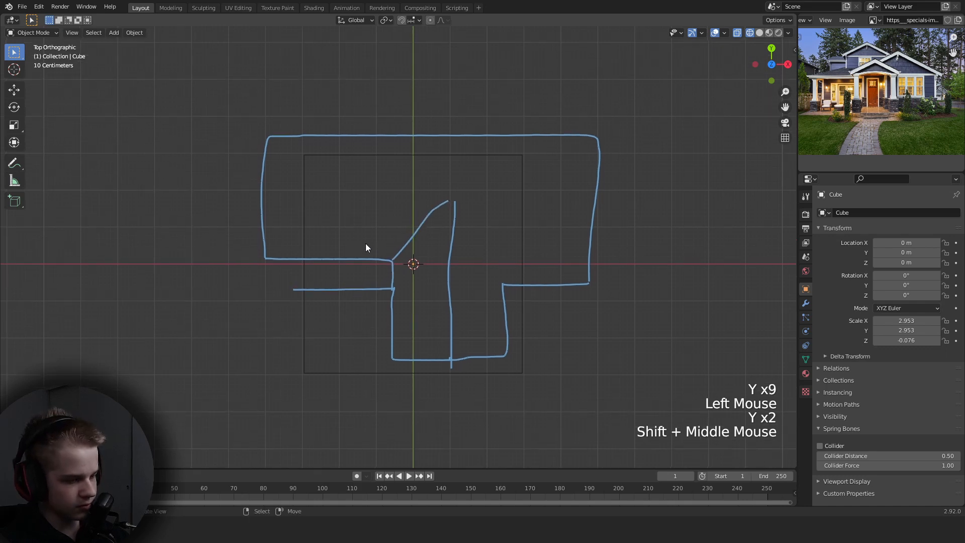
key(y)
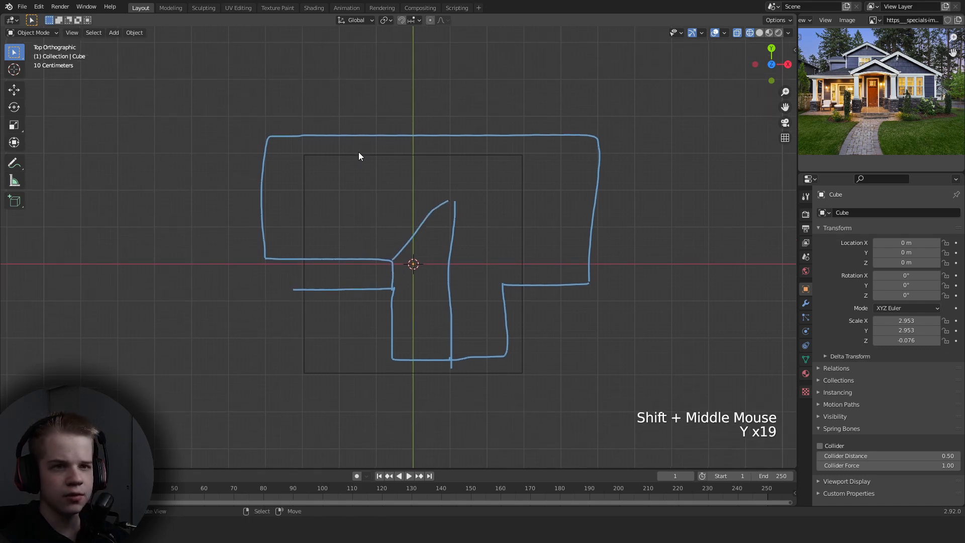
key(y)
key(y)
key(y)
key(y)
key(y)
key(y)
key(y)
key(y)
key(y)
drag(357, 148, 362, 216)
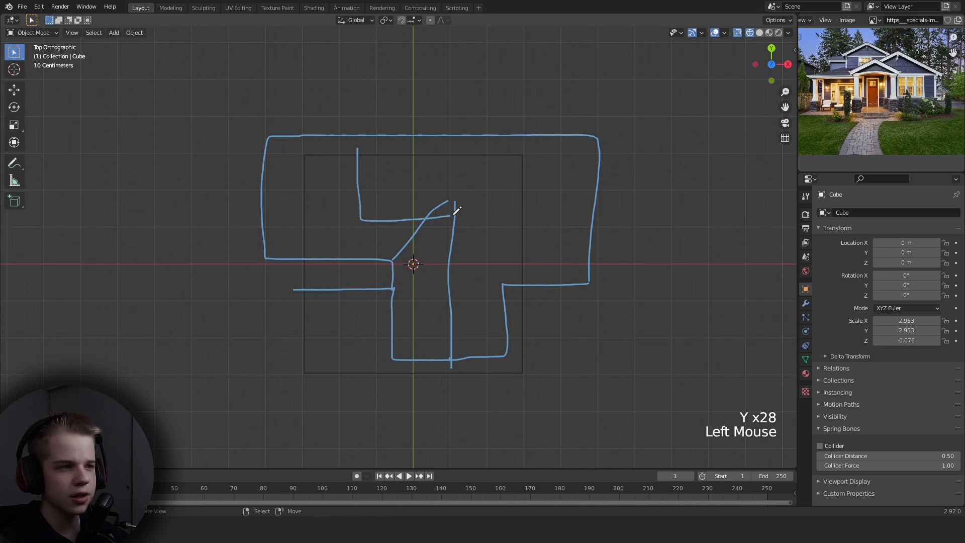
Complete the upper storey outline with a step out to the left, a rear wall and a right side wall.
key(y)
key(y)
key(y)
drag(359, 170, 331, 169)
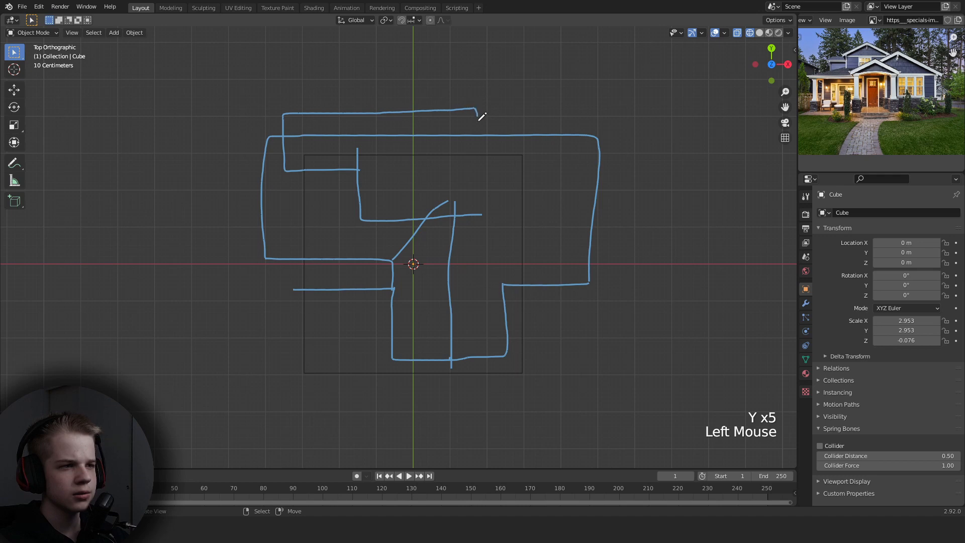
Return to the top view and annotate the upper storey's roof ridge from its front wall to its rear wall.
middle_drag(408, 192, 420, 234)
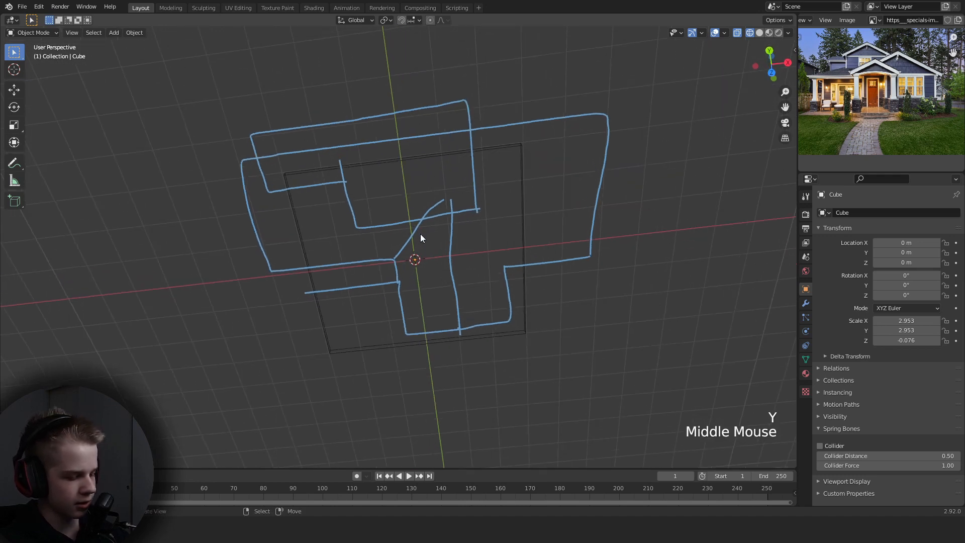
key(grave)
key(y)
key(y)
key(y)
key(y)
key(y)
key(y)
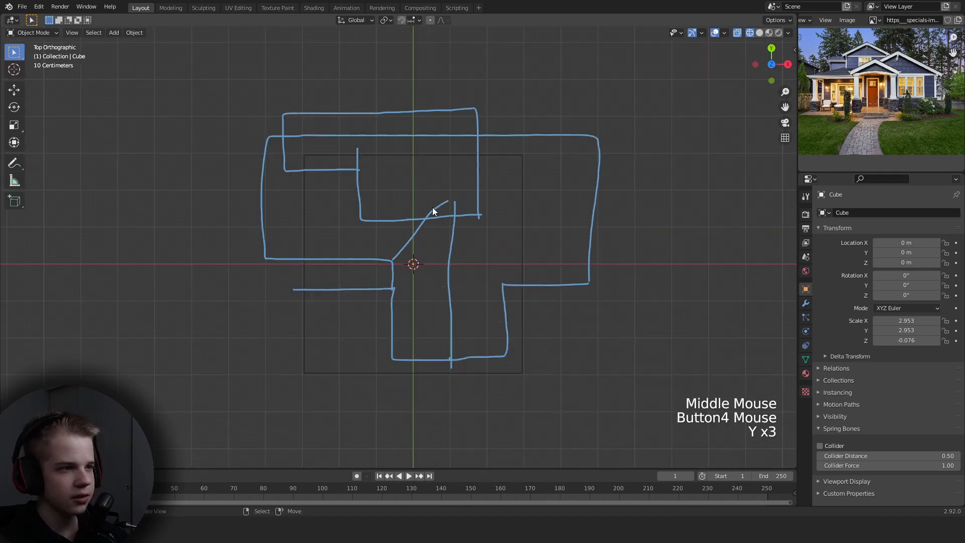
drag(427, 216, 427, 192)
Annotate a crosswise ridge line through the upper storey's rear left part, meeting the front-to-back ridge.
key(y)
key(y)
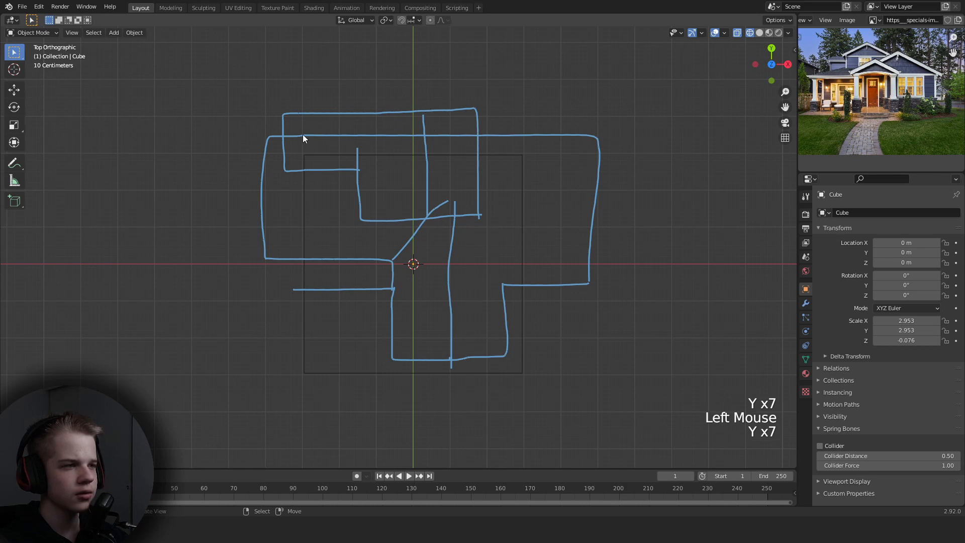
key(y)
key(y)
key(y)
drag(300, 135, 428, 132)
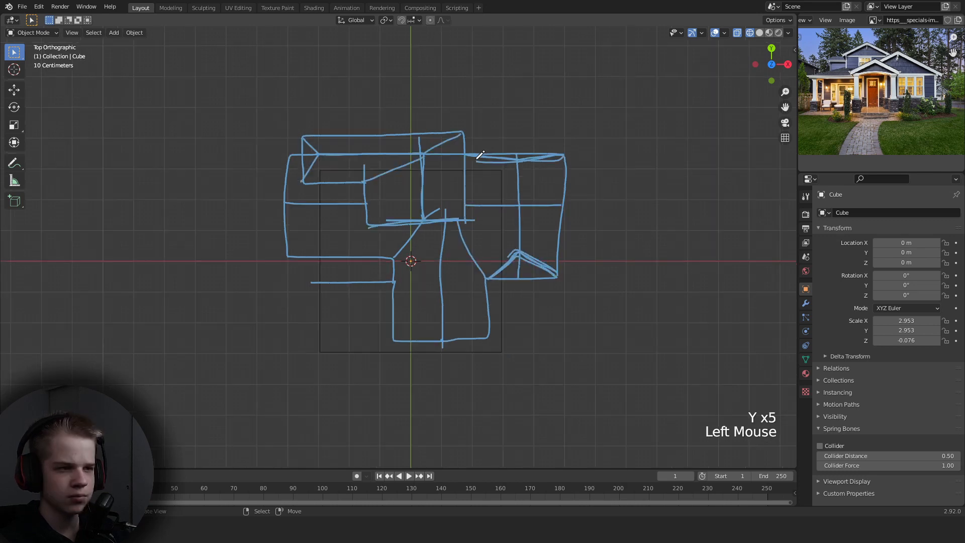
In wireframe edit mode, move the slab's front side back along Y to the annotated front line of the entrance.
scroll(594, 231, up, 2)
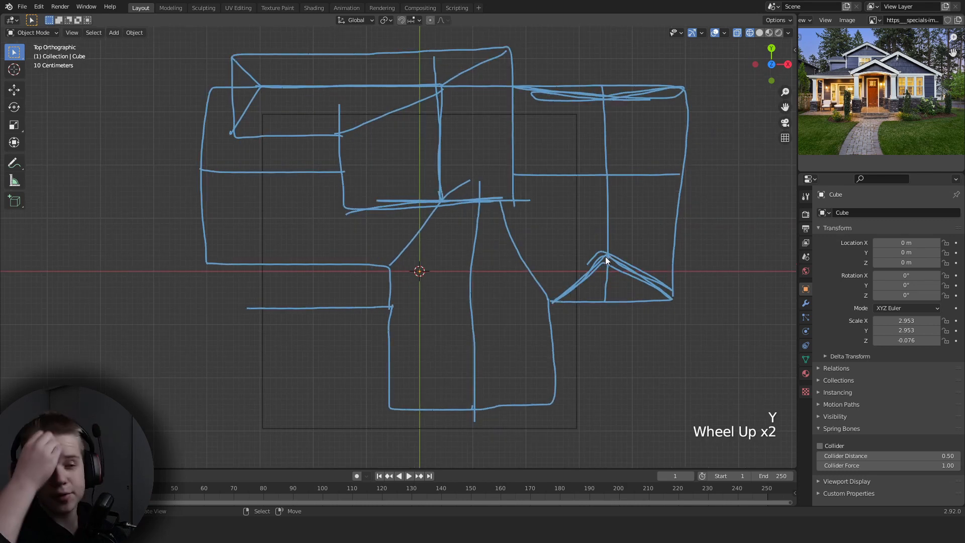
scroll(550, 111, down, 2)
scroll(551, 312, up, 2)
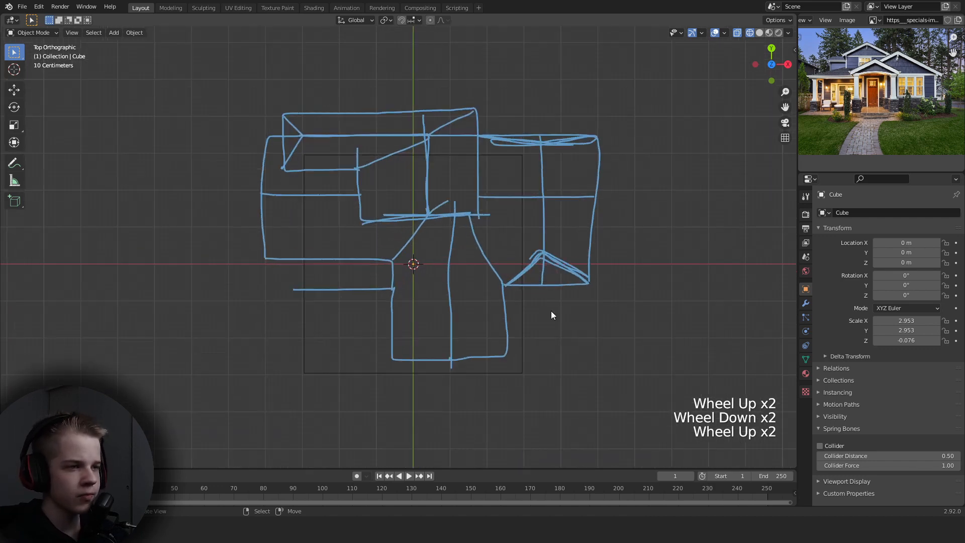
right_click(532, 320)
key(Tab)
key(z)
shift+middle_drag(529, 316, 535, 279)
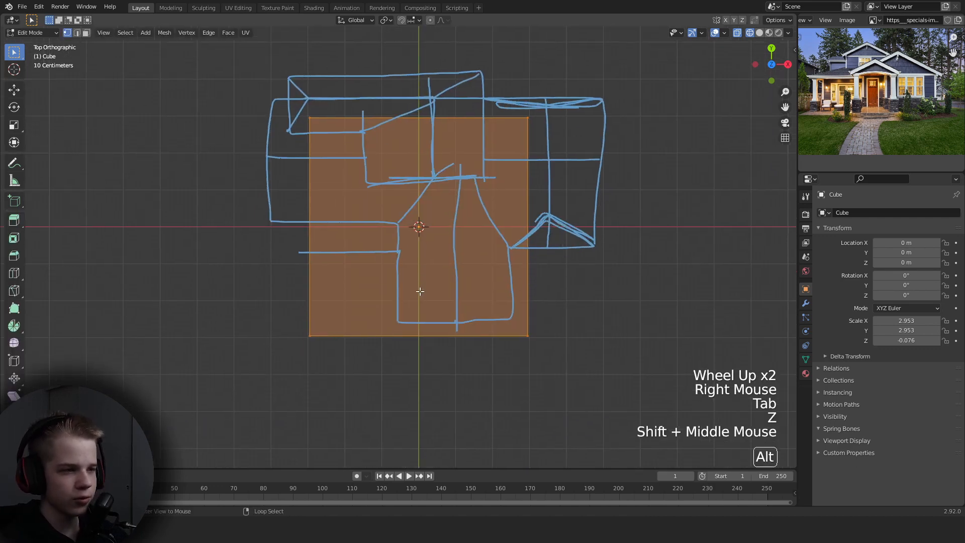
key(alt+a)
key(1)
click(337, 355)
key(g)
key(y)
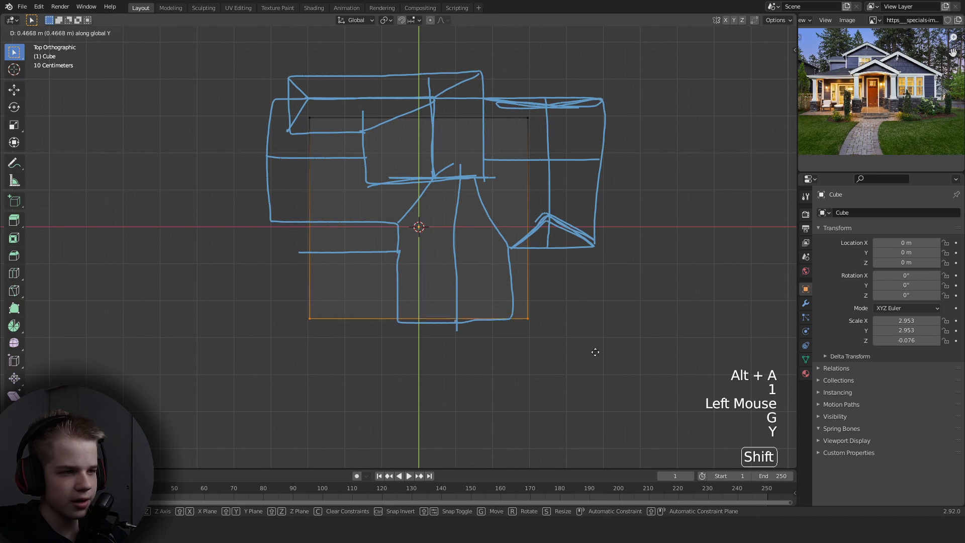
shift+click(169, 360)
Move the slab's left side about 2.4 m along X onto the annotated left wall of the entrance.
click(310, 216)
key(g)
key(x)
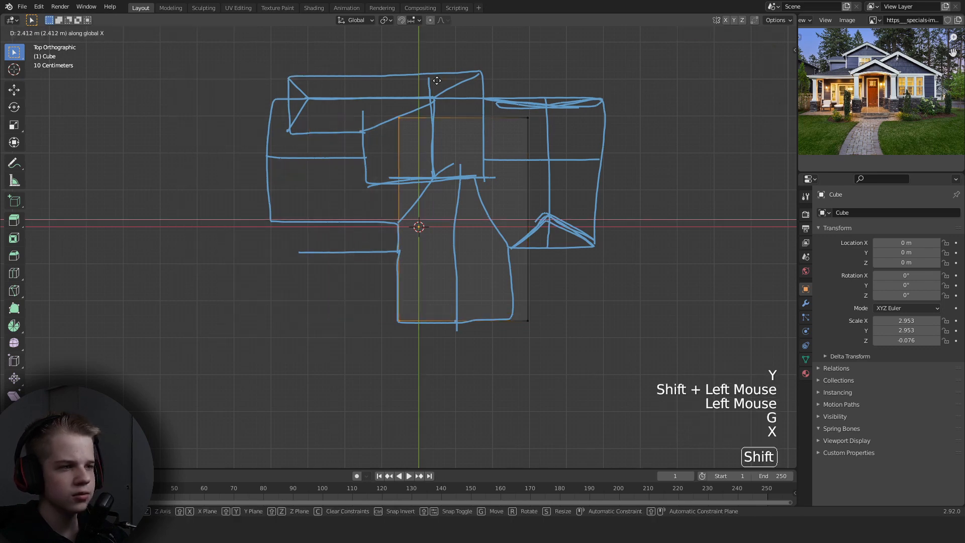
shift+click(397, 214)
Move the slab's rear side outward along Y to the main building's annotated rear wall.
shift+middle_drag(397, 214, 342, 310)
click(355, 216)
key(g)
key(y)
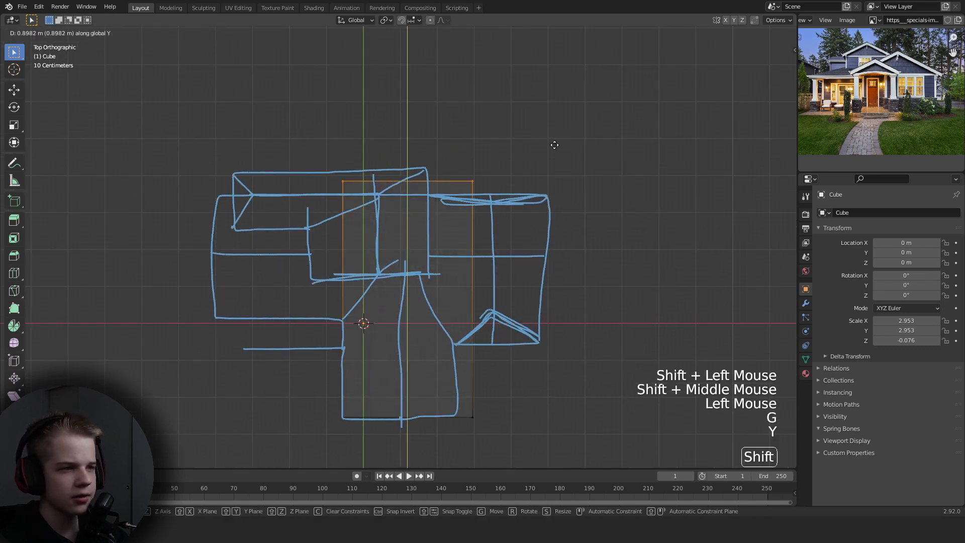
shift+click(549, 254)
Add a crosswise loop cut to the slab, aligned with the left wing's annotated front wall.
shift+middle_drag(366, 259, 405, 241)
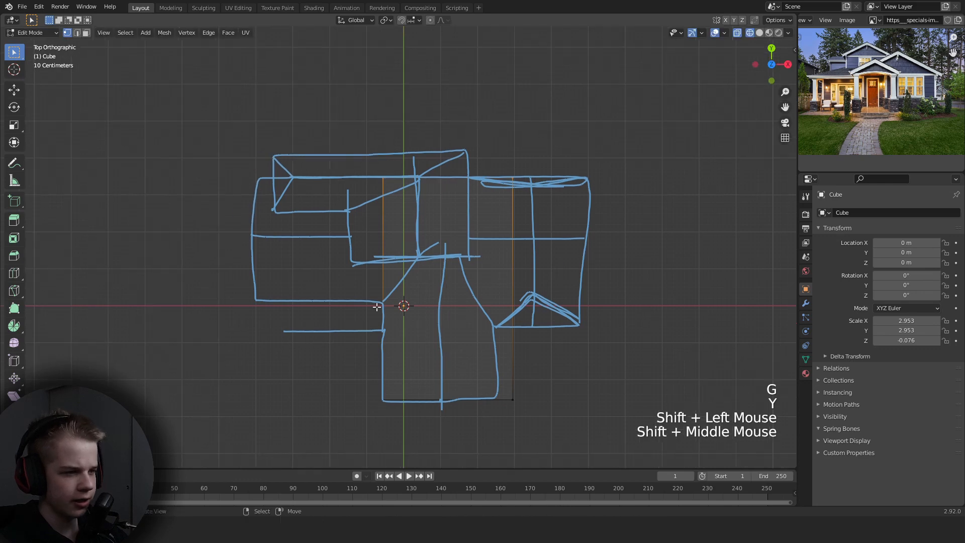
key(ctrl+r)
click(393, 306)
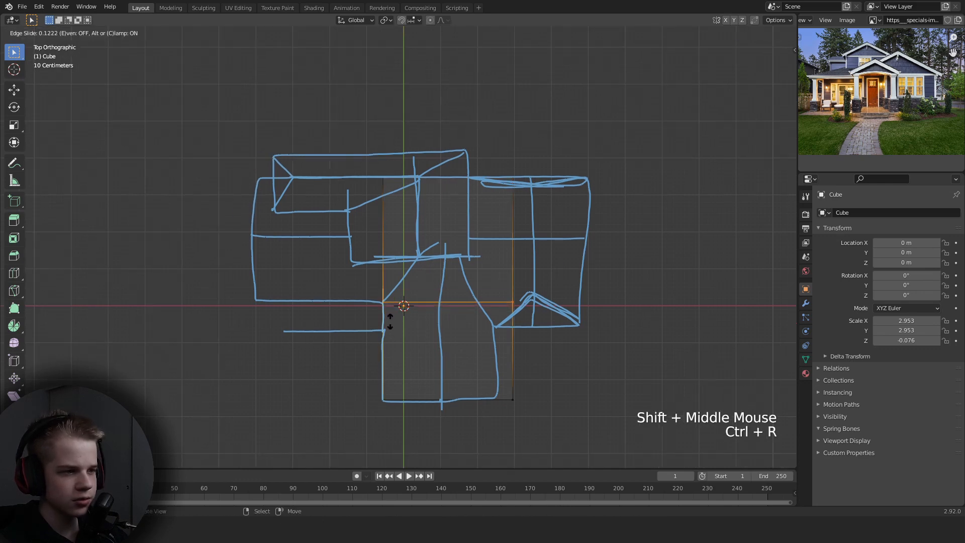
click(390, 322)
Extrude the slab's left side behind the new cut out to the left wing's annotated outer wall.
key(3)
key(2)
click(377, 231)
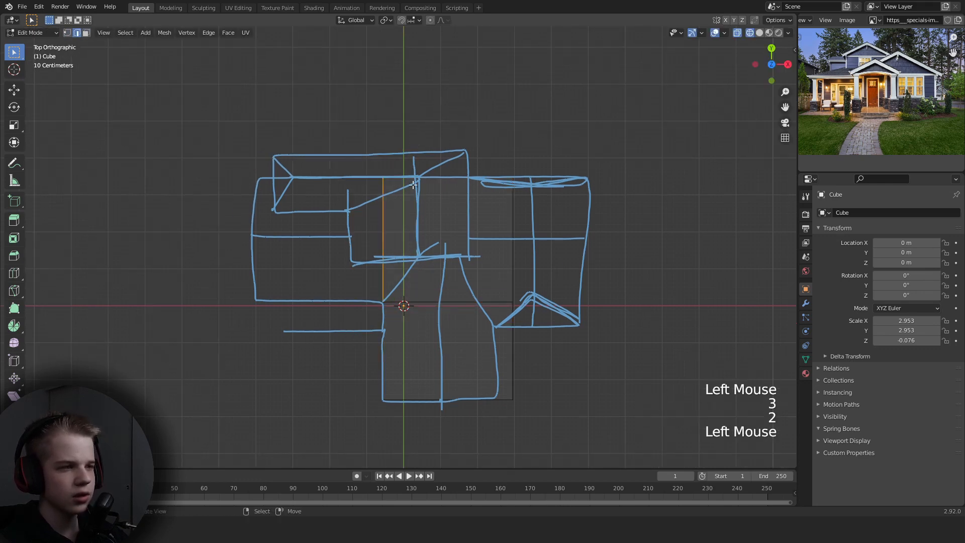
middle_drag(413, 185, 466, 158)
key(e)
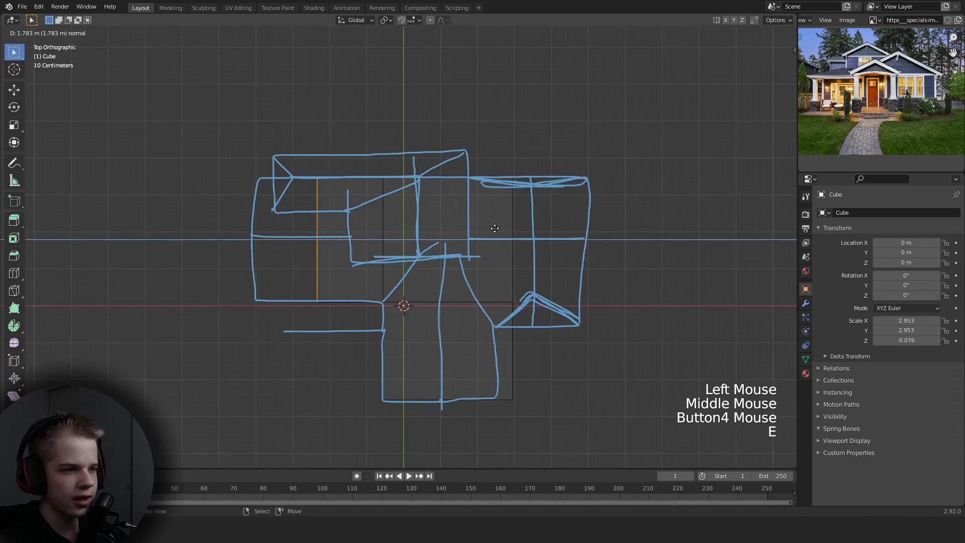
shift+click(450, 227)
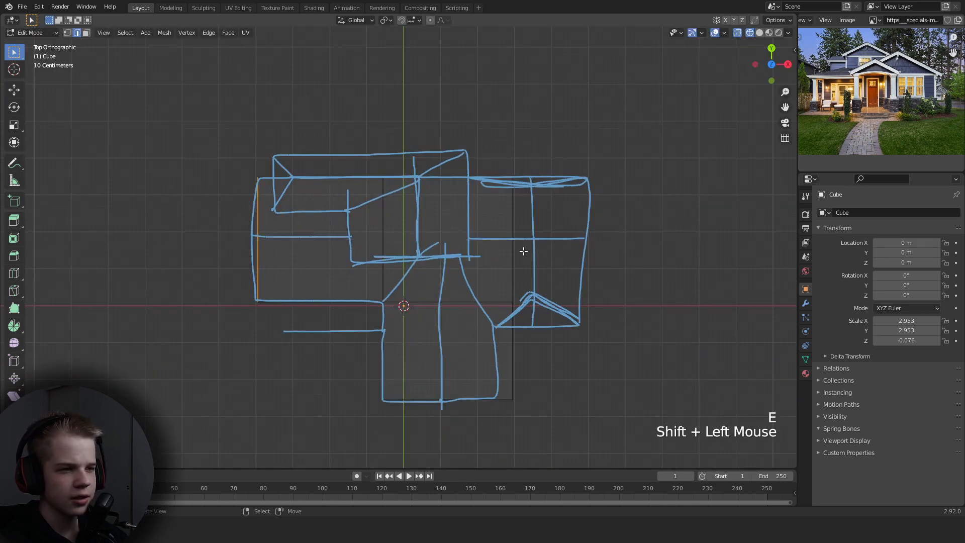
Add another crosswise loop cut to the slab near the right wing's annotated front wall.
key(1)
key(ctrl+r)
shift+click(514, 330)
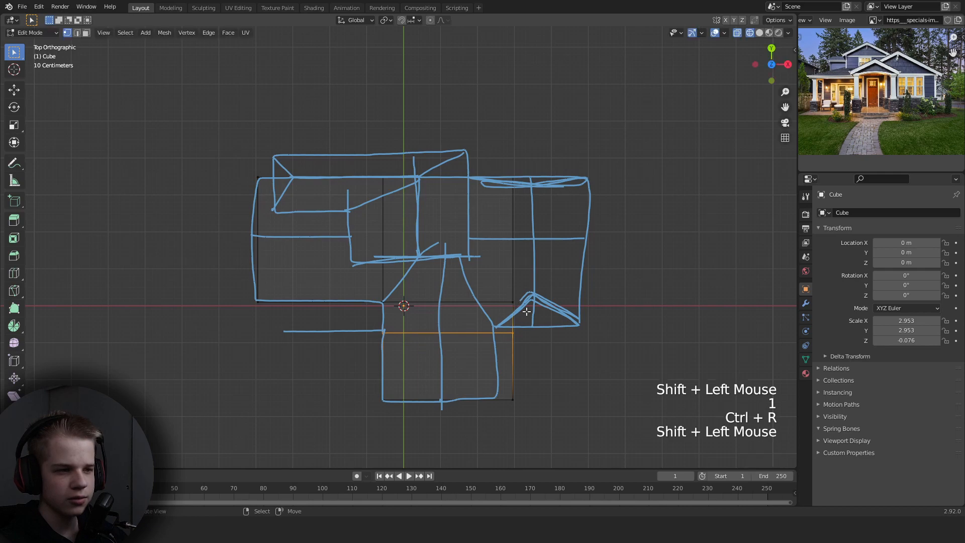
Extrude the slab's right side faces behind the front cut out to the right wing's annotated outer wall.
key(3)
right_click(513, 322)
drag(496, 352, 521, 233)
shift+middle_drag(570, 298, 549, 289)
key(e)
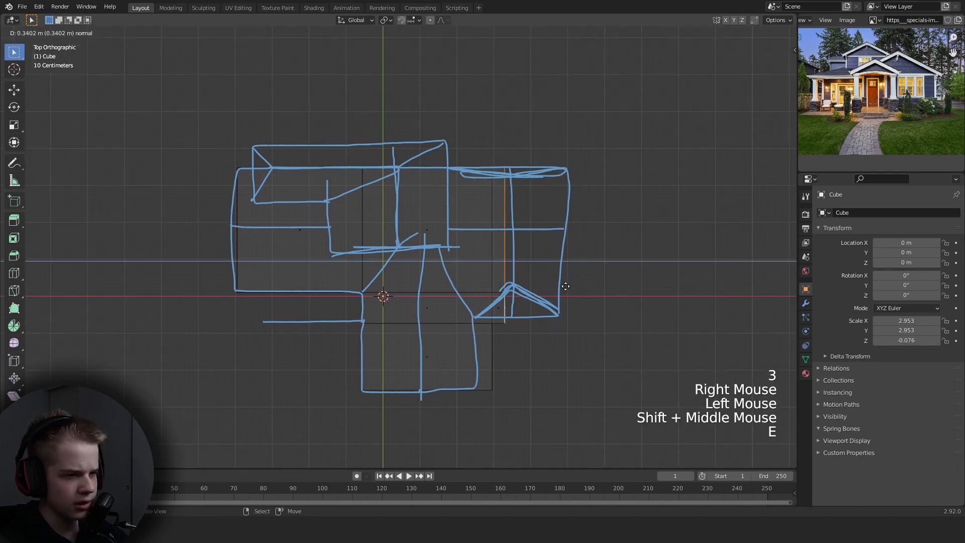
click(623, 276)
Examine the slab's extended footprint in solid shading from an angled view, and return to wireframe editing from above.
key(z)
key(Tab)
scroll(633, 287, down, 3)
mouse_move(635, 292)
middle_down()
mouse_move(646, 303)
mouse_move(630, 241)
mouse_move(505, 238)
mouse_move(634, 327)
middle_up()
scroll(630, 237, up, 2)
key(KP_7)
key(Tab)
key(z)
Add two front-to-back loop cuts to the slab, aligned with the upper storey's annotated right and left walls.
shift+middle_drag(418, 211, 421, 257)
scroll(421, 256, up, 3)
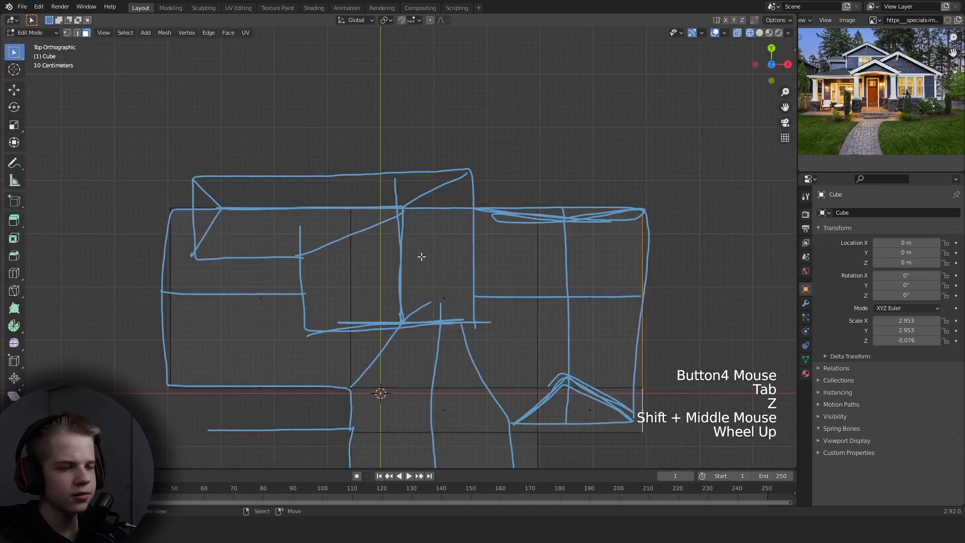
scroll(447, 226, up, 1)
key(alt+a)
ctrl+scroll(433, 224, down, 1)
scroll(433, 224, down, 2)
key(ctrl+r)
click(446, 225)
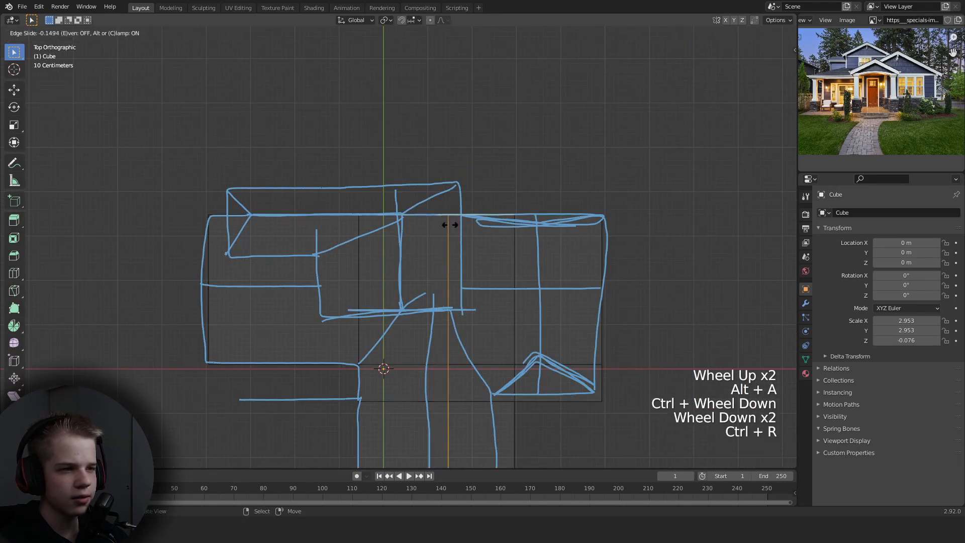
click(450, 223)
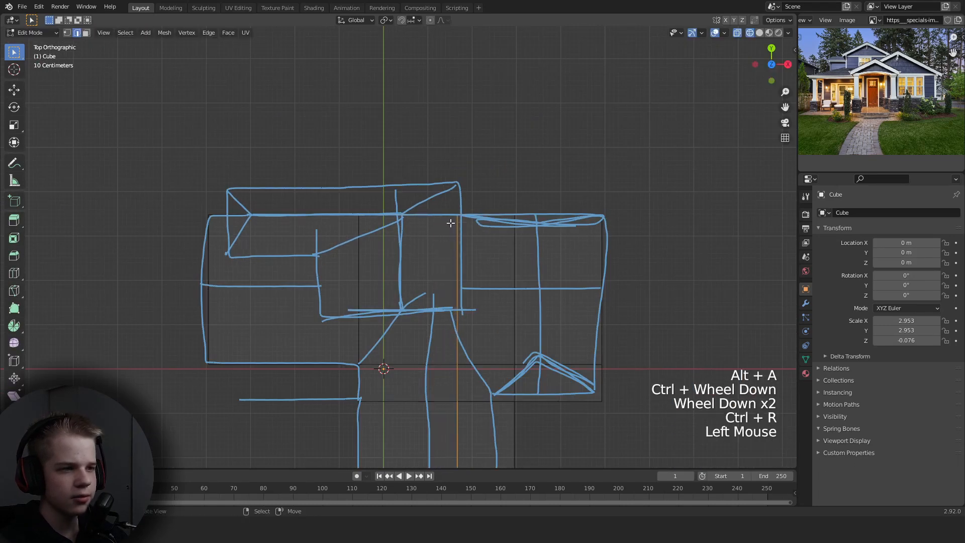
click(253, 233)
click(198, 236)
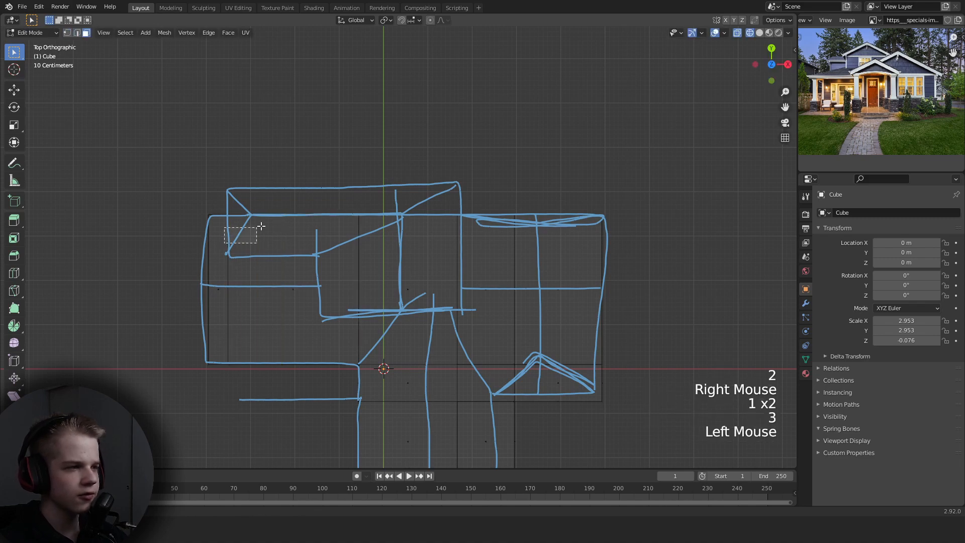
Extrude the slab's rear faces between the two new cuts back to the upper storey's annotated rear wall.
drag(261, 226, 261, 227)
middle_drag(389, 223, 548, 168)
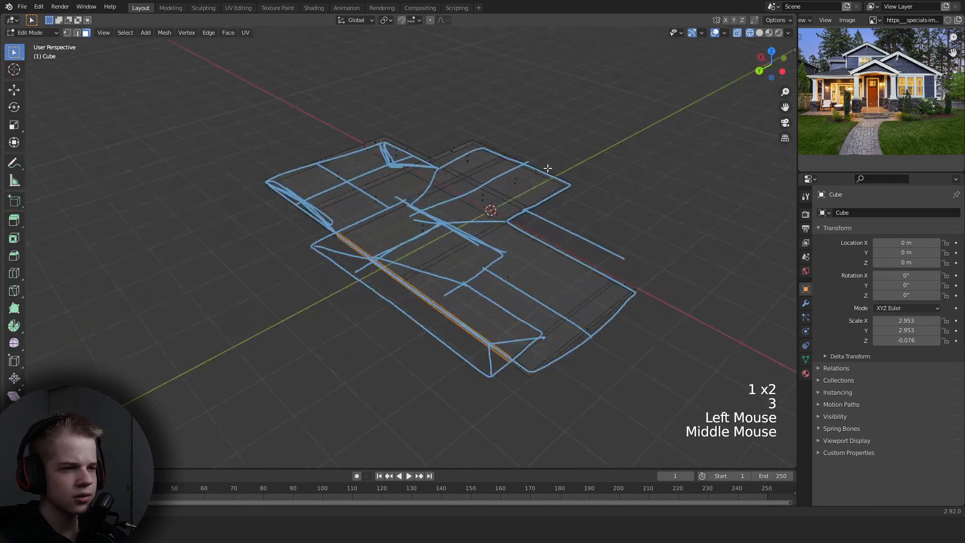
key(KP_7)
key(e)
click(532, 201)
Examine the finished slab footprint in solid shading against the annotated plan from above and from several angles.
key(z)
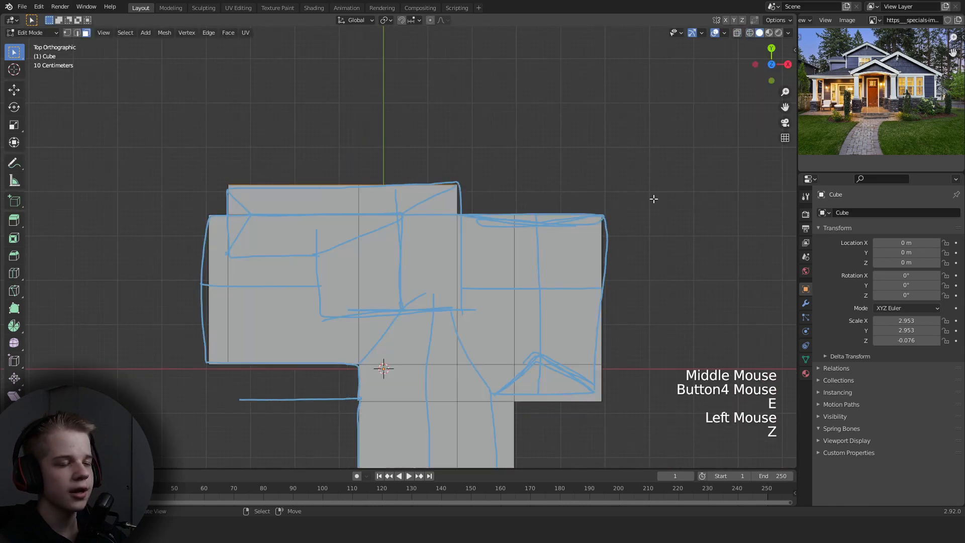
key(Tab)
scroll(652, 199, down, 2)
mouse_move(652, 200)
middle_down()
mouse_move(531, 224)
mouse_move(515, 257)
mouse_move(579, 259)
middle_up()
scroll(555, 208, up, 2)
key(KP_7)
key(Tab)
scroll(555, 209, up, 1)
key(a)
key(3)
scroll(515, 257, down, 2)
key(Tab)
key(alt+a)
scroll(480, 278, up, 2)
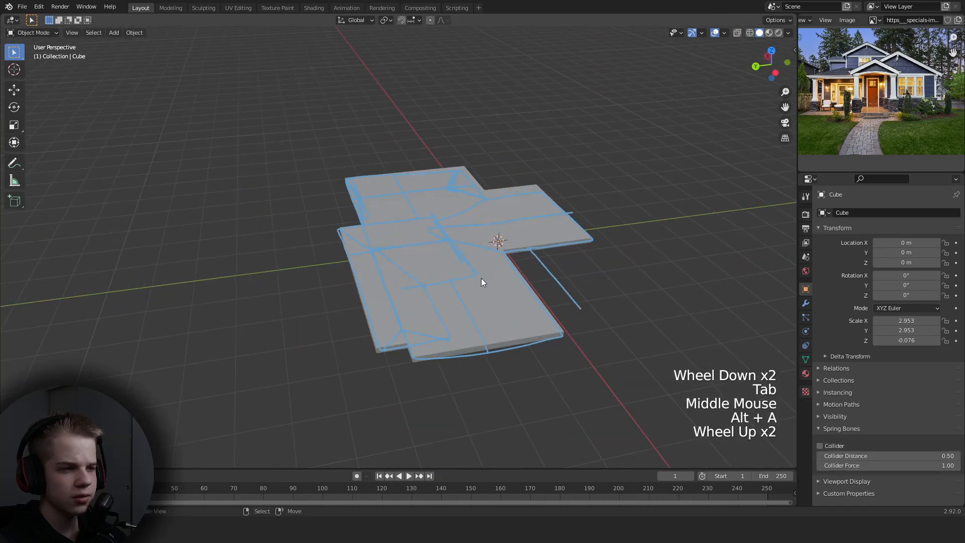
right_click(481, 278)
scroll(480, 278, down, 1)
middle_drag(481, 279, 380, 292)
scroll(470, 286, up, 2)
scroll(471, 287, up, 1)
key(KP_7)
key(Tab)
key(3)
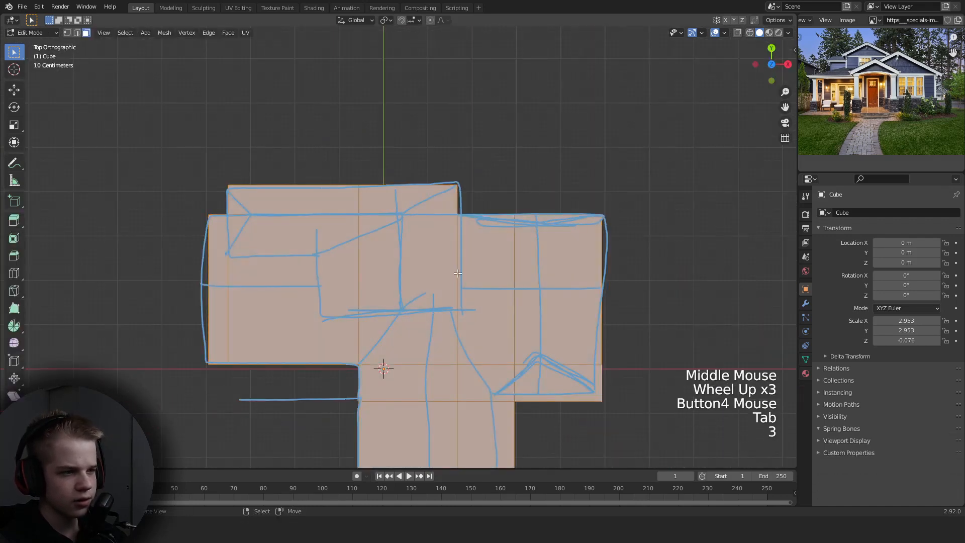
middle_drag(505, 245, 428, 355)
key(alt+a)
scroll(458, 360, down, 1)
right_click(458, 360)
shift+right_click(447, 322)
shift+right_click(508, 333)
shift+right_click(493, 305)
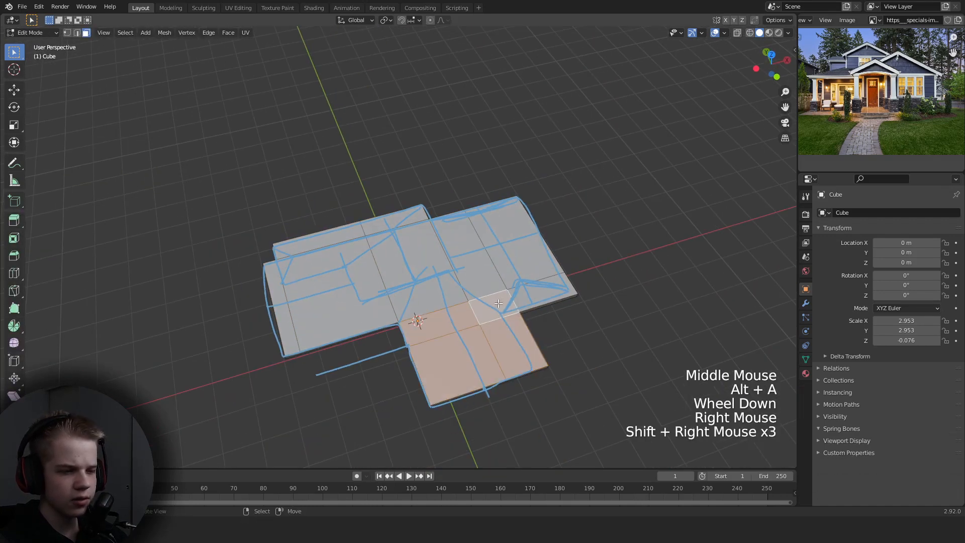
key(alt+a)
Leave mesh editing and add a new cube at the scene centre in top view.
key(grave)
click(531, 196)
key(Tab)
shift+middle_drag(519, 279, 503, 194)
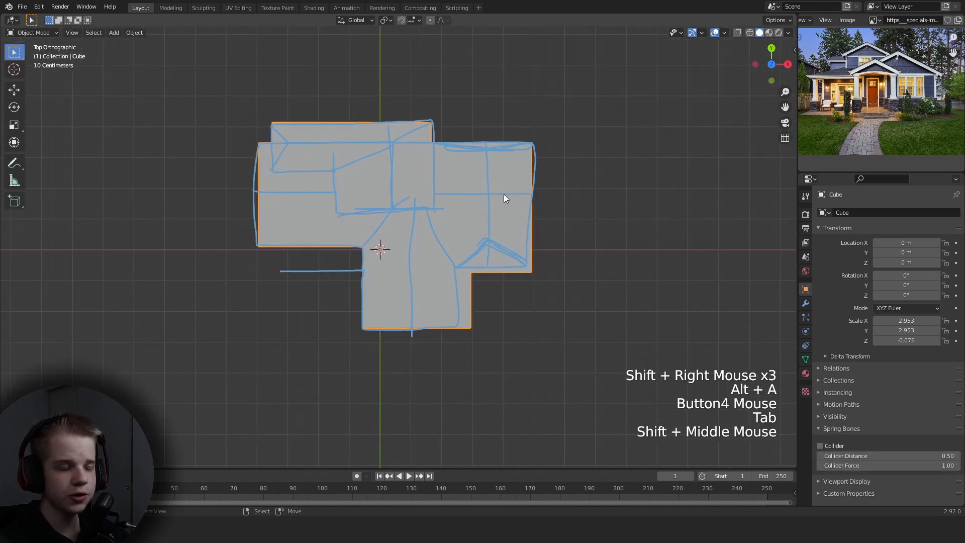
key(shift+a)
mouse_move(599, 99)
click(661, 107)
Scale the new cube to about 0.059 along X to form a thin wall block.
key(z)
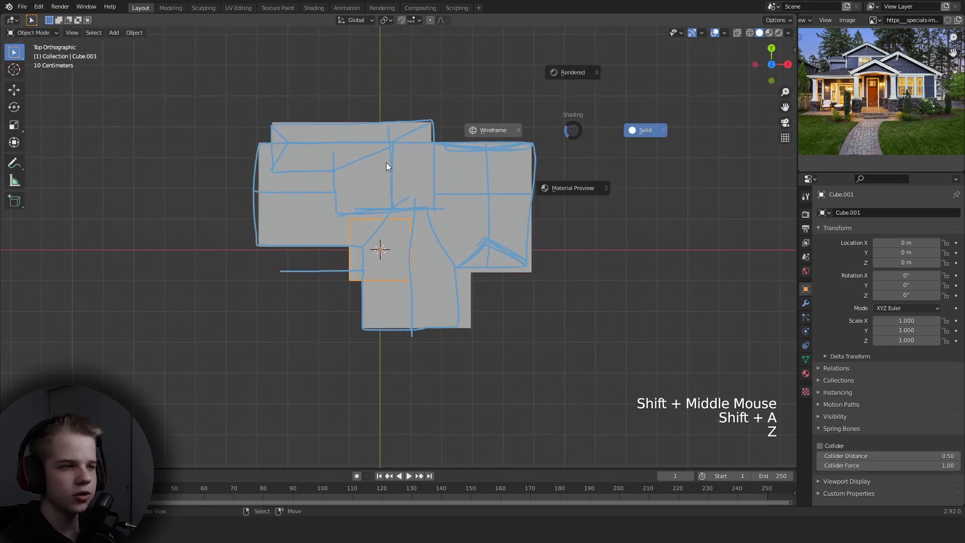
click(386, 161)
scroll(386, 162, up, 2)
key(s)
key(x)
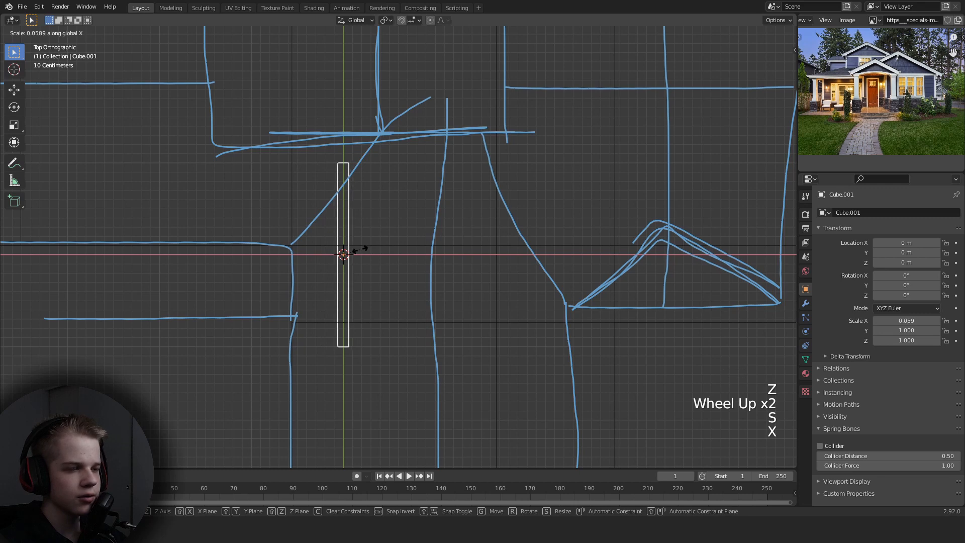
click(362, 252)
In edit mode, move the wall block's mesh just inside the entrance's left wall, with its rear end at the left wing's front line.
middle_drag(364, 253, 396, 159)
key(z)
scroll(533, 196, down, 2)
key(KP_7)
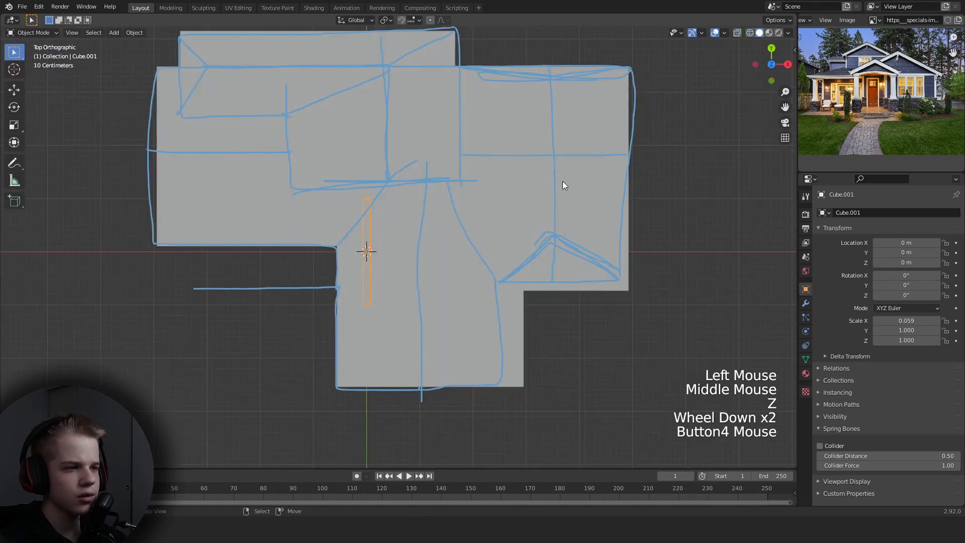
key(Tab)
key(z)
scroll(451, 222, up, 2)
key(t)
key(g)
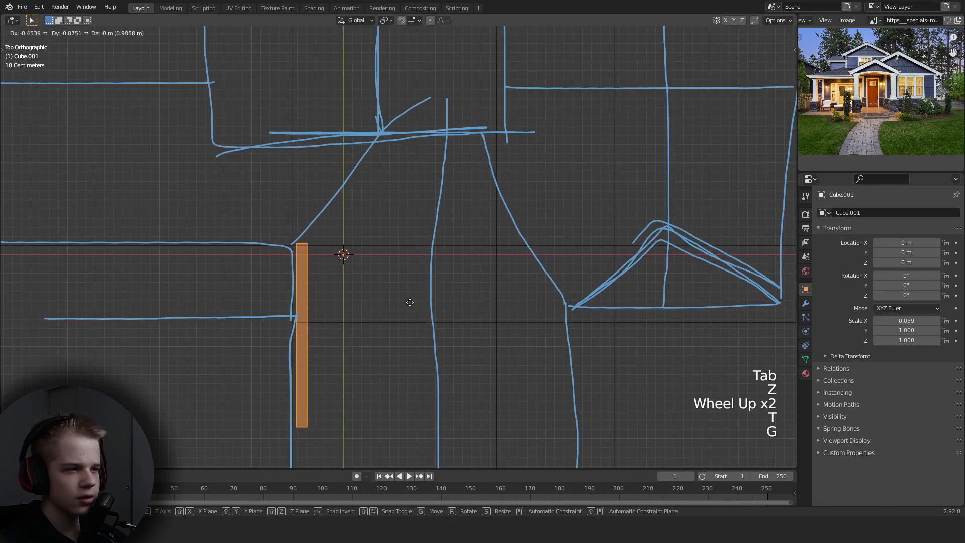
key(shift)
shift+click(414, 257)
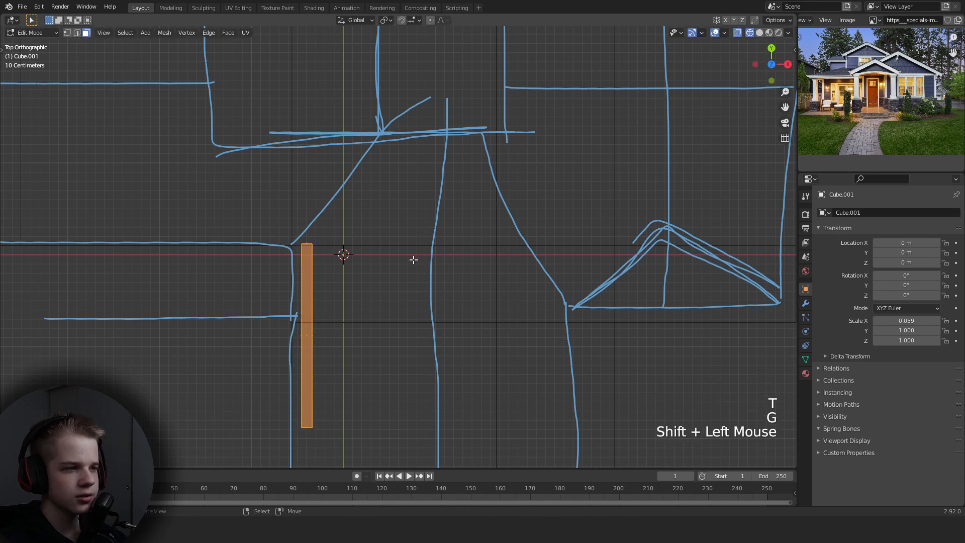
Move the wall block's front end back along Y to shorten it to about half its length.
shift+middle_drag(413, 258, 412, 224)
scroll(411, 224, down, 2)
key(1)
click(459, 252)
shift+middle_drag(458, 252, 466, 251)
scroll(467, 251, up, 1)
scroll(467, 250, up, 1)
shift+scroll(472, 201, down, 1)
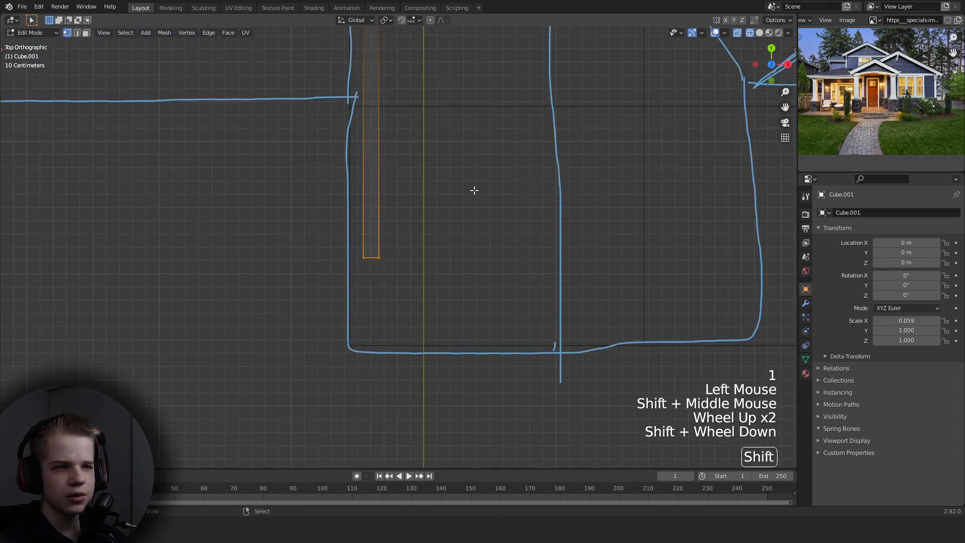
shift+middle_drag(474, 190, 377, 308)
scroll(376, 308, down, 2)
click(377, 308)
key(g)
key(y)
click(532, 144)
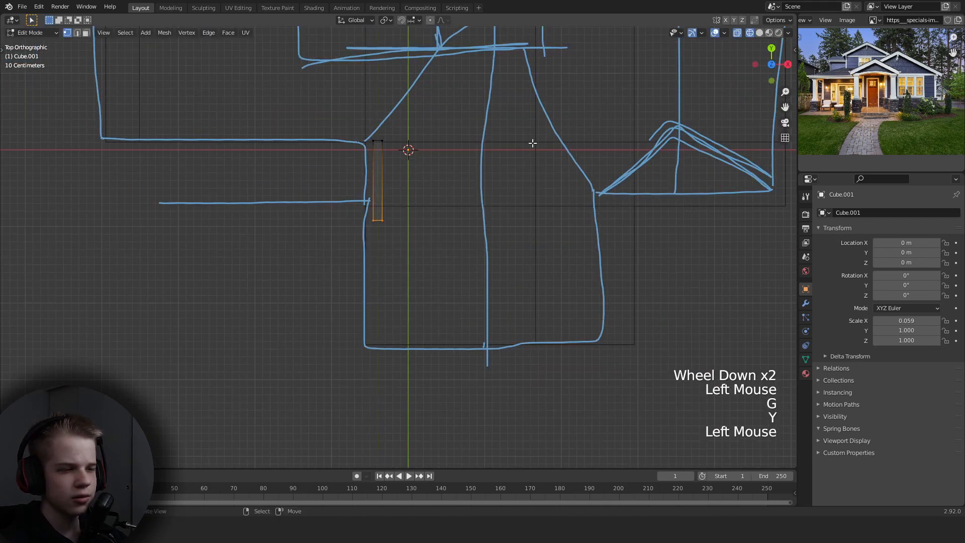
Fine-tune the short wall's front end along Y against the slab in solid shading, and return to wireframe.
key(z)
scroll(452, 228, up, 2)
mouse_move(532, 144)
shift+middle_down()
mouse_move(452, 228)
mouse_move(406, 228)
mouse_move(428, 267)
shift+middle_up()
key(g)
key(y)
click(452, 222)
scroll(388, 221, down, 1)
key(z)
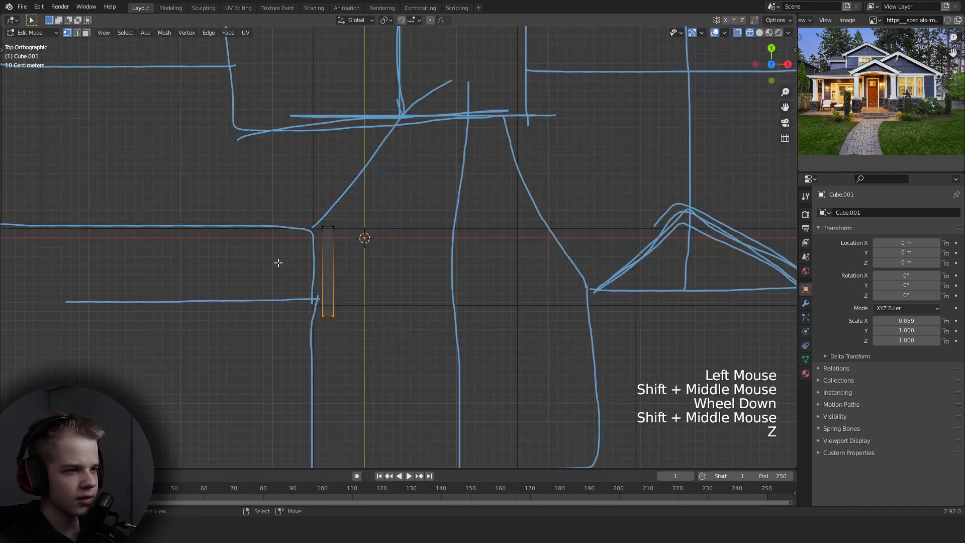
click(379, 205)
key(g)
right_click(379, 205)
key(Tab)
key(Tab)
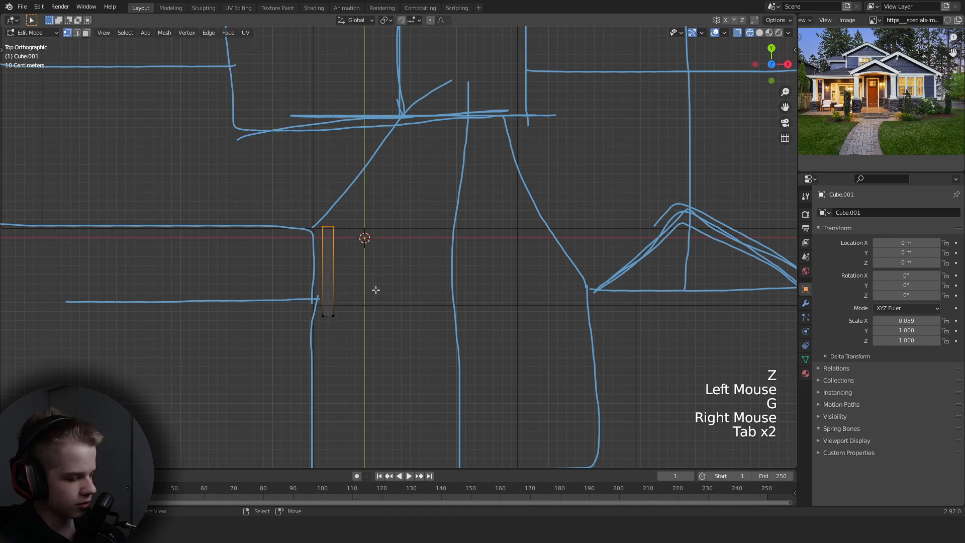
Duplicate the short wall block behind and to the left of the original, and change the snapping setting.
key(shift+d)
click(333, 188)
click(414, 20)
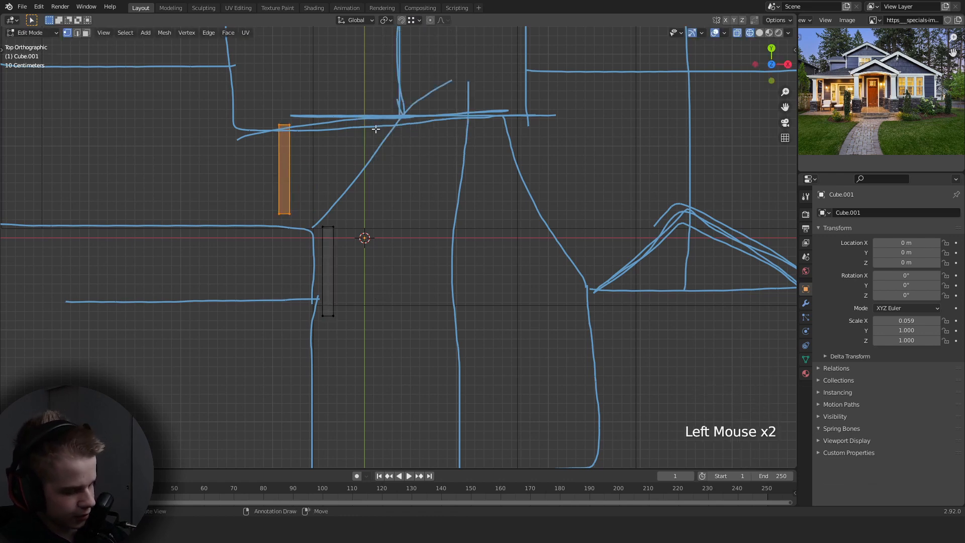
Rotate the copied wall 90° about Z and snap it to the original wall's rear end as a corner.
text(rz90)
key(Return)
scroll(236, 196, up, 1)
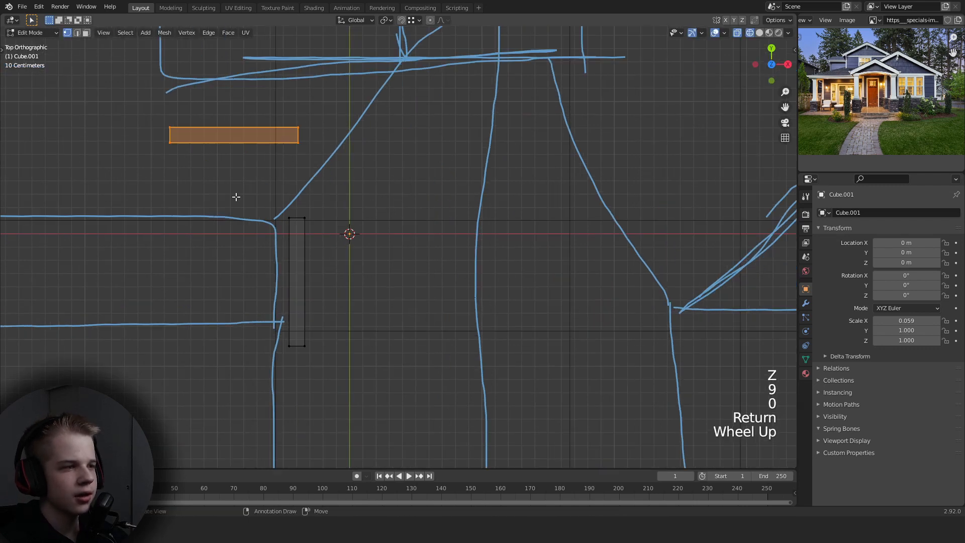
key(g)
ctrl+click(290, 211)
Move the crosswise wall together with the first wall's rear end slightly back along Y.
drag(209, 246, 392, 144)
drag(67, 286, 145, 187)
key(g)
key(y)
shift+click(392, 215)
scroll(392, 216, down, 1)
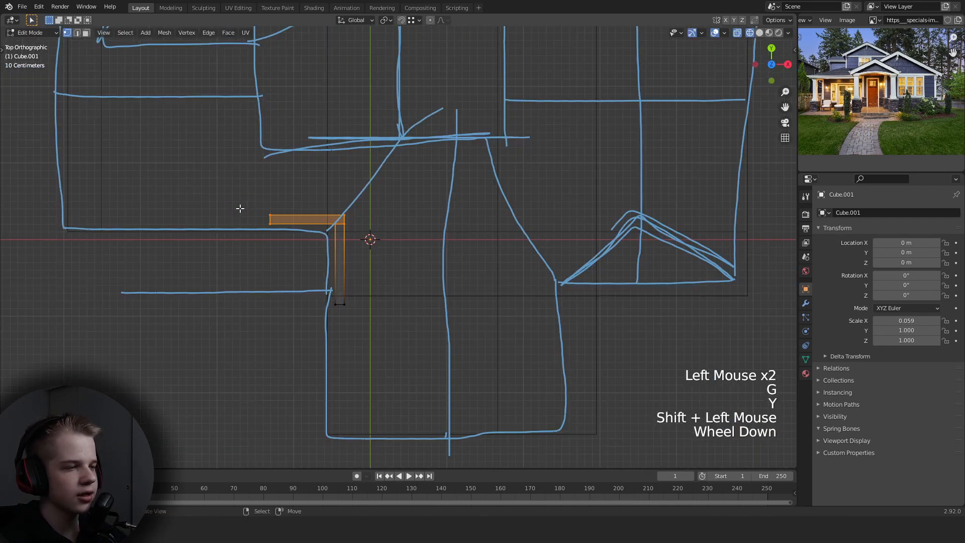
Stretch the crosswise wall's left end along X to just inside the slab's left edge.
scroll(240, 208, down, 1)
shift+middle_drag(240, 208, 327, 263)
scroll(327, 262, up, 1)
key(alt+a)
click(399, 217)
key(g)
key(x)
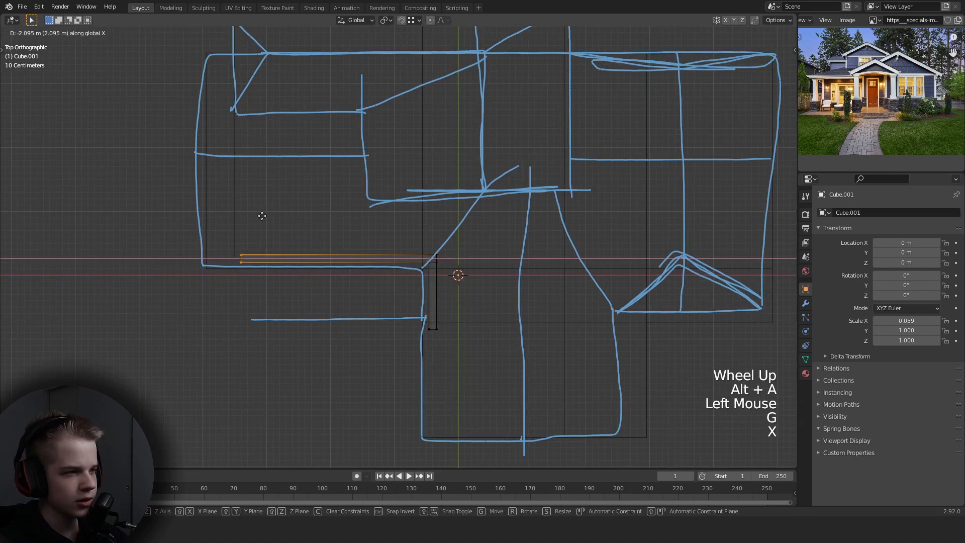
shift+click(221, 215)
Nudge the crosswise wall's left end slightly inward along X to fine-tune its distance from the slab edge.
shift+middle_drag(296, 233, 318, 250)
scroll(318, 250, up, 1)
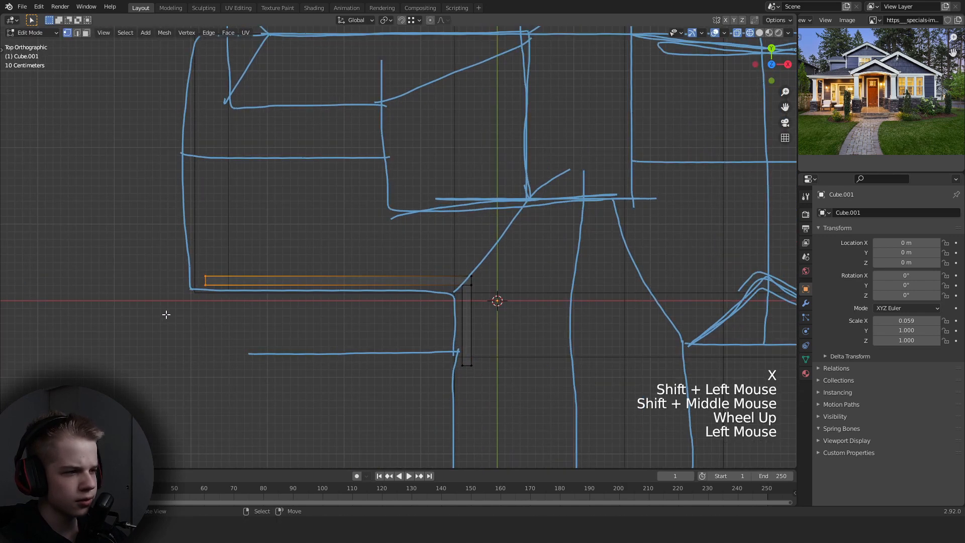
drag(166, 314, 253, 255)
key(g)
key(x)
shift+click(308, 250)
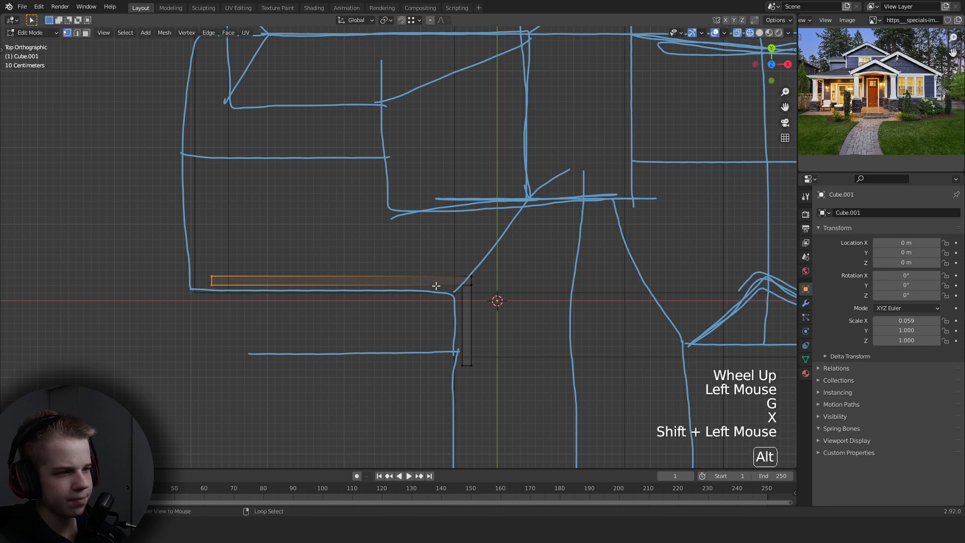
Duplicate the short wall and snap the copy to the crosswise wall's left end as a corner.
key(alt+a)
key(shift+d)
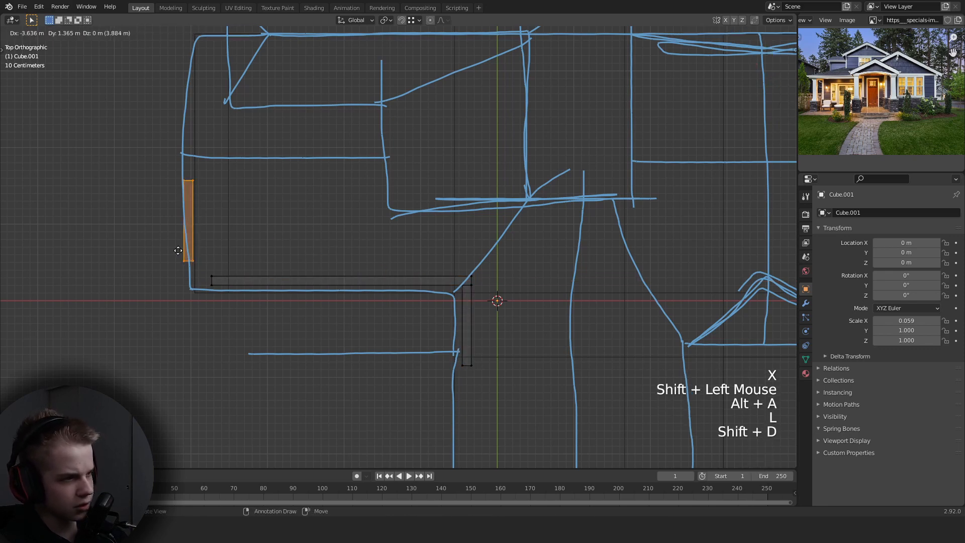
shift+click(184, 254)
key(g)
ctrl+click(213, 283)
scroll(195, 309, up, 2)
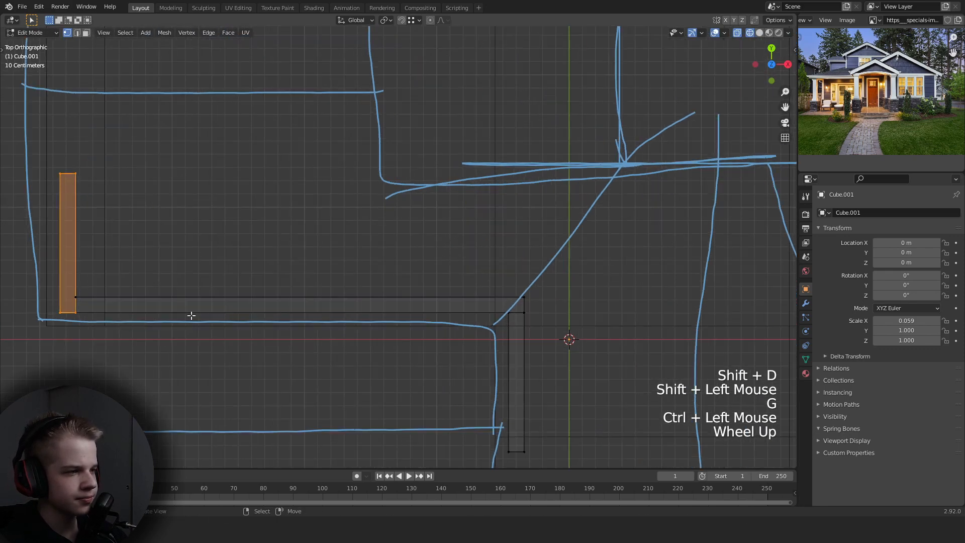
Select all wall blocks in solid shading and raise them along Z clear of the slab in front view.
shift+middle_drag(191, 314, 331, 304)
scroll(330, 305, down, 2)
middle_drag(328, 309, 362, 211)
key(z)
scroll(517, 302, down, 3)
key(a)
key(grave)
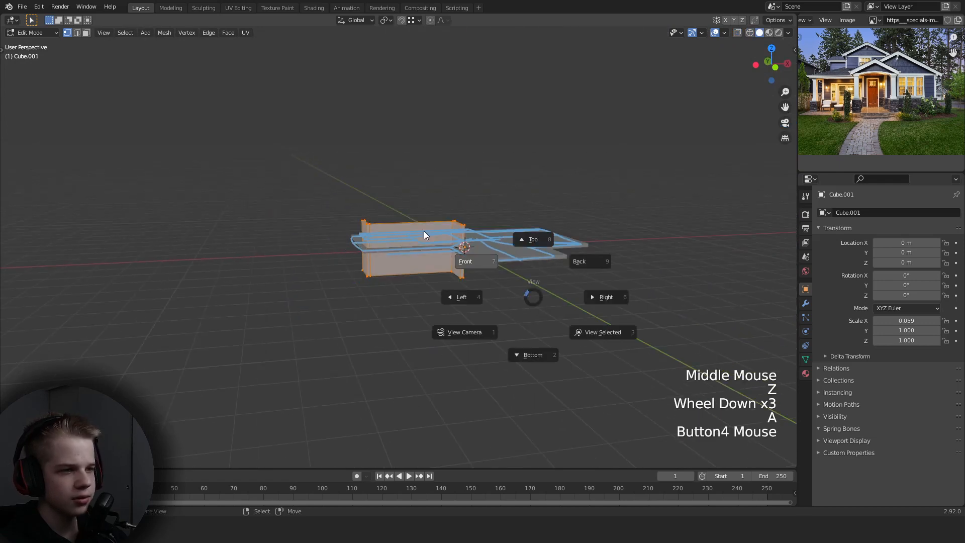
scroll(544, 293, up, 2)
key(g)
key(z)
click(350, 258)
Lower the walls along Z and snap their base to the slab's top.
key(g)
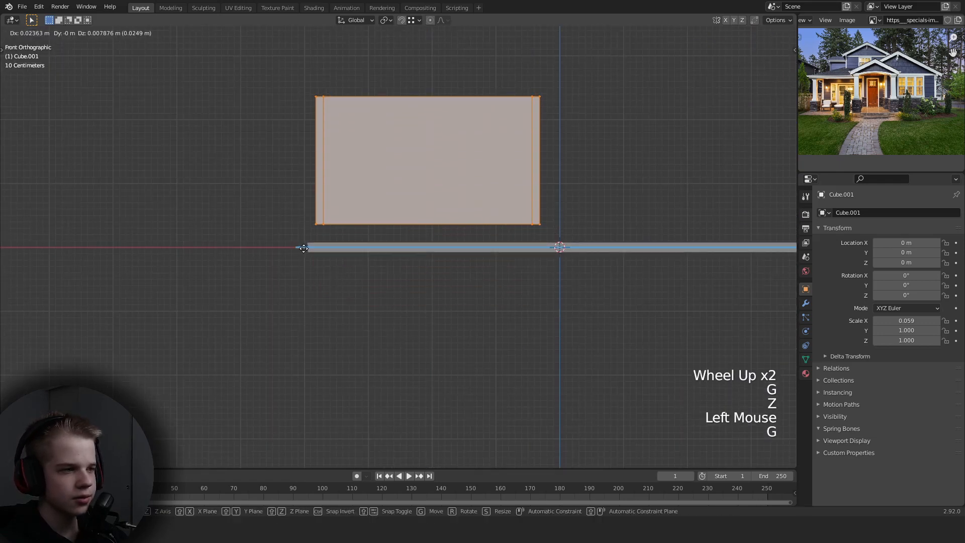
key(z)
ctrl+click(303, 246)
scroll(304, 246, down, 1)
middle_drag(304, 247, 388, 306)
Extend the left wall's rear end about 2.1 m along Y to the slab's rear edge in wireframe top view.
key(grave)
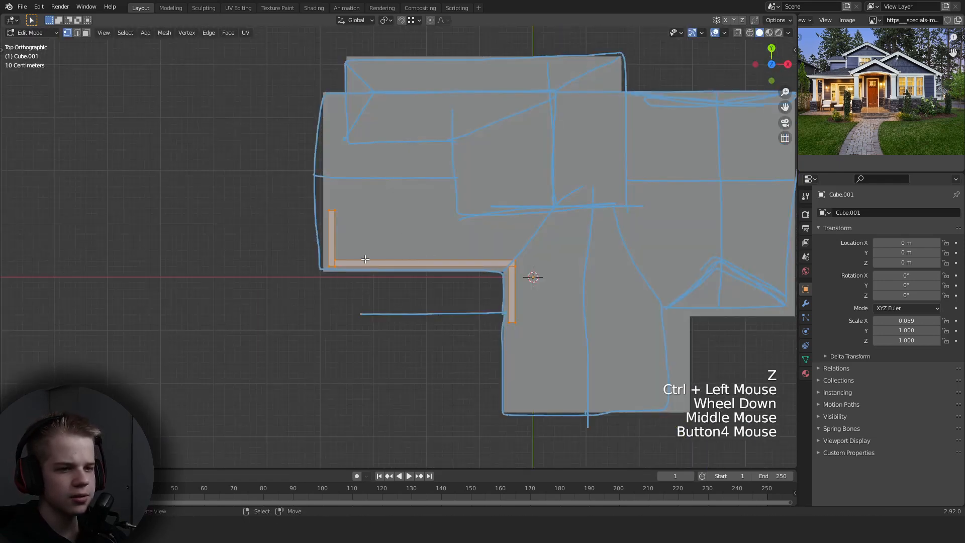
shift+middle_drag(377, 259, 405, 277)
key(z)
shift+middle_drag(334, 252, 308, 344)
scroll(306, 347, up, 2)
key(alt+a)
drag(297, 355, 427, 276)
shift+middle_drag(440, 276, 432, 328)
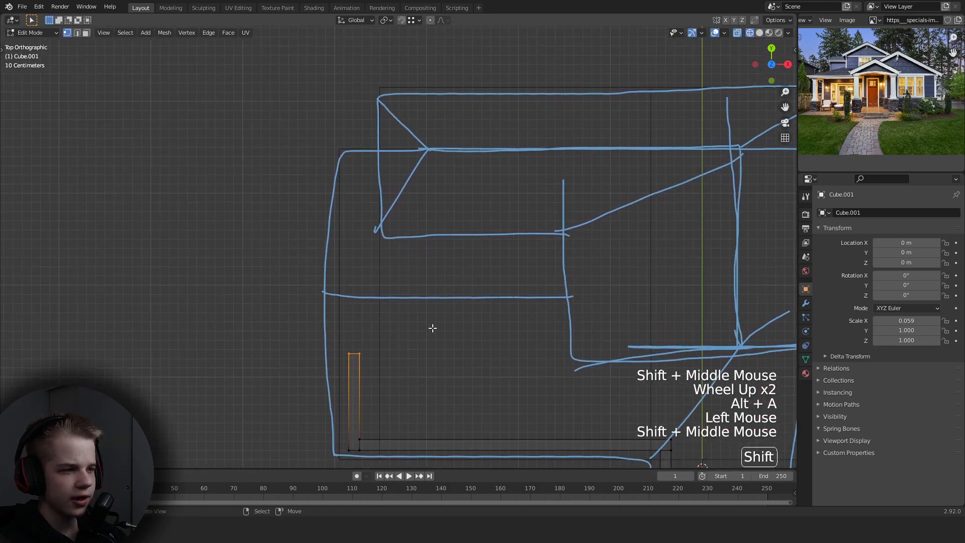
key(g)
key(y)
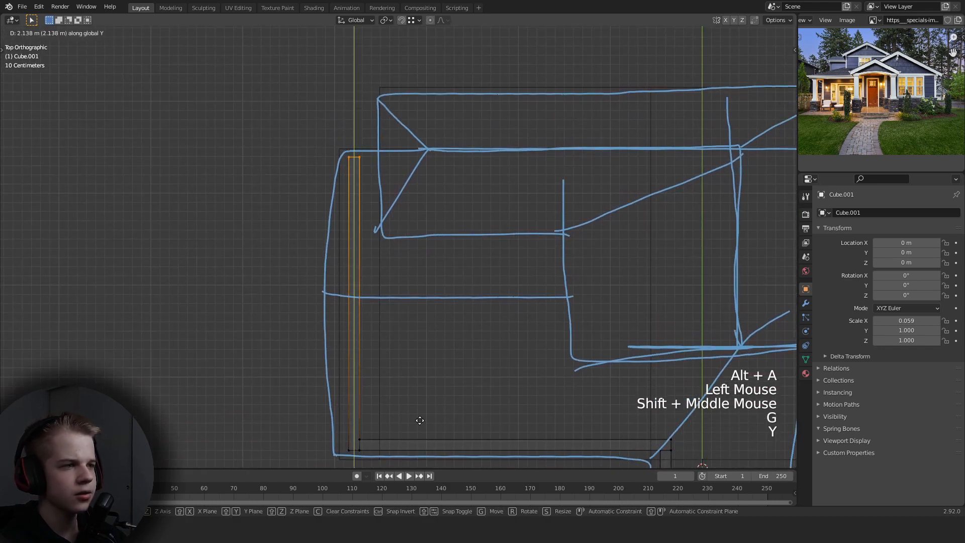
click(419, 420)
shift+middle_drag(418, 417, 430, 477)
scroll(387, 356, down, 1)
scroll(431, 373, up, 1)
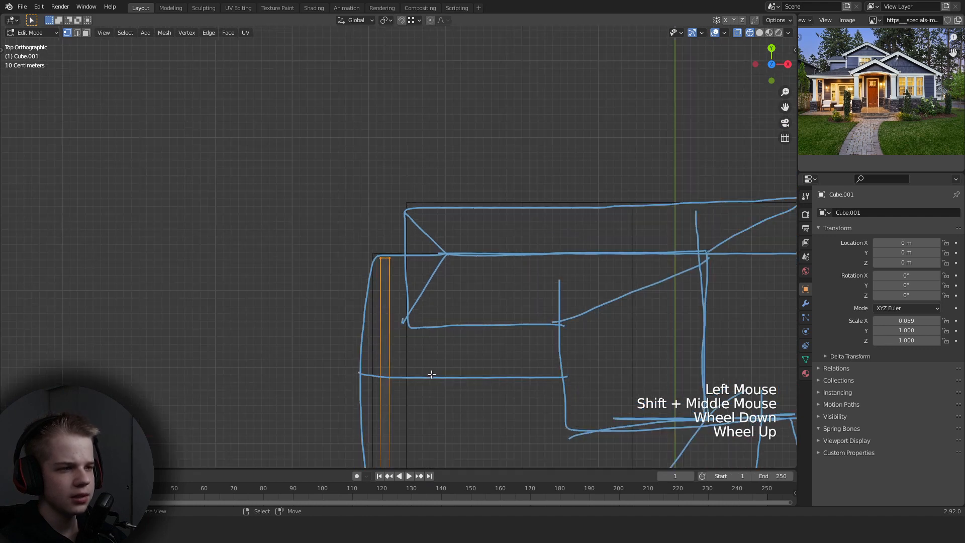
scroll(431, 374, down, 1)
shift+middle_drag(357, 349, 356, 266)
Duplicate the front crosswise wall about 3.1 m back along Y, snapped to the left wall's rear end.
key(alt+a)
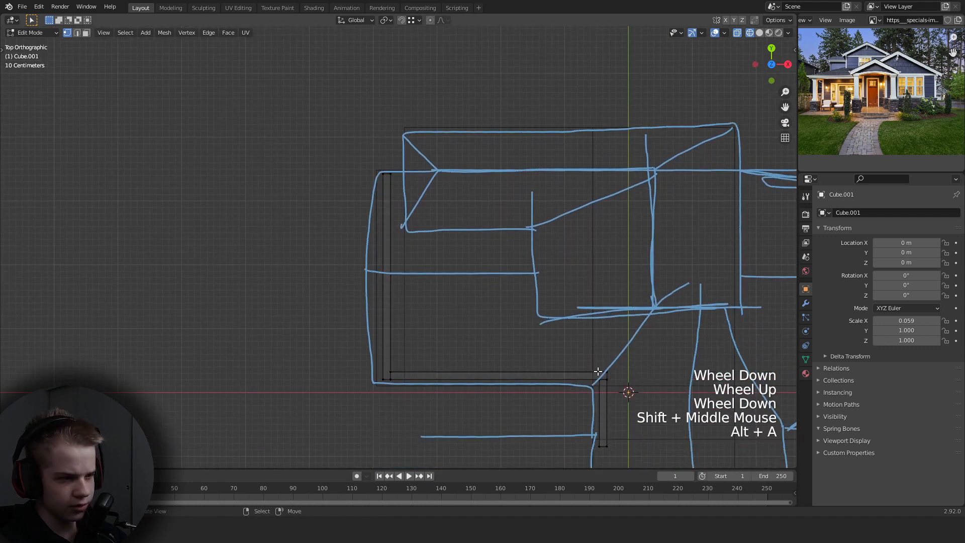
key(l)
key(shift+d)
key(t)
key(y)
key(ctrl)
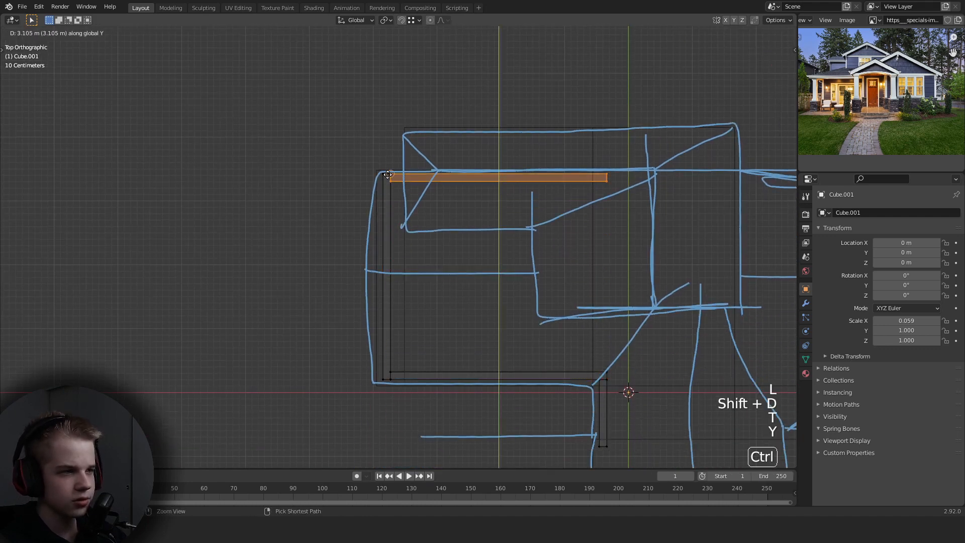
ctrl+click(388, 174)
shift+middle_drag(388, 174, 348, 294)
scroll(318, 271, down, 3)
scroll(318, 301, up, 4)
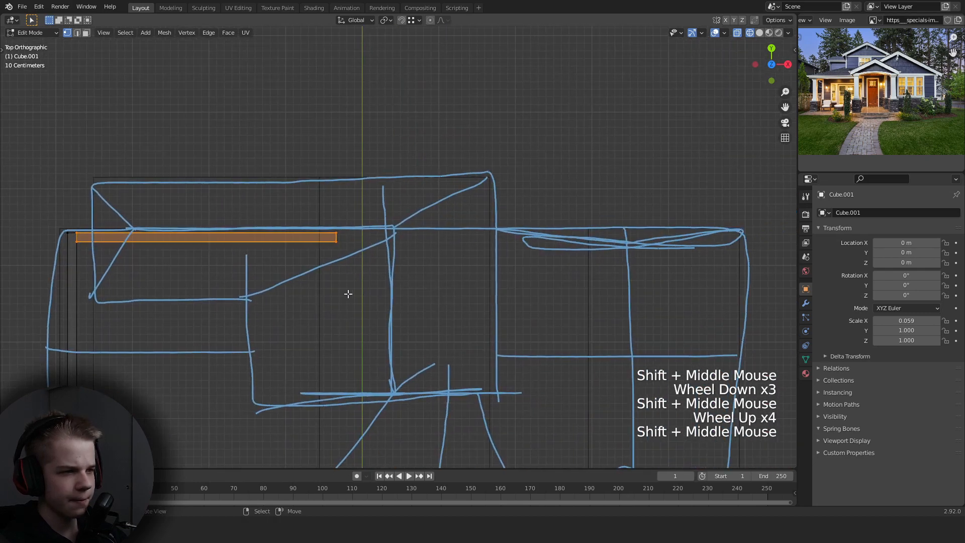
Try to shorten the rear crosswise wall by moving its right end along X.
click(403, 254)
scroll(403, 254, down, 1)
shift+middle_drag(403, 254, 328, 277)
key(g)
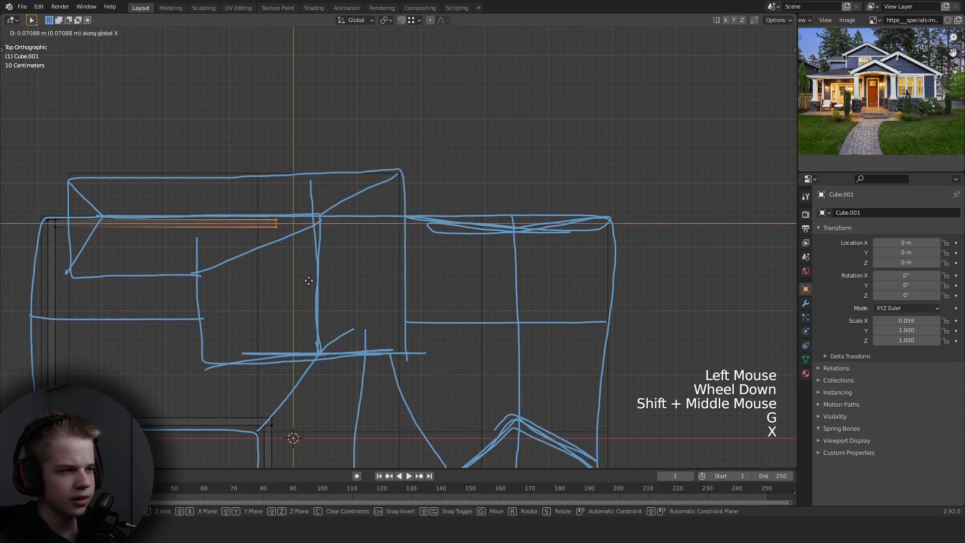
click(134, 272)
shift+middle_drag(134, 272, 286, 310)
scroll(262, 307, up, 2)
key(ctrl+z)
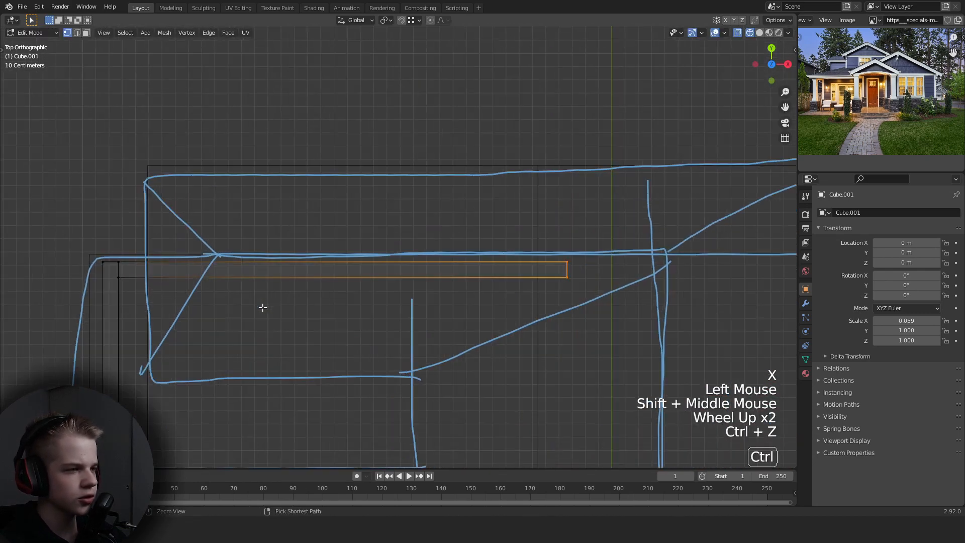
Duplicate the rear crosswise wall onto the slab's rear extension, just inside its back left corner.
scroll(360, 310, down, 2)
key(alt+a)
key(l)
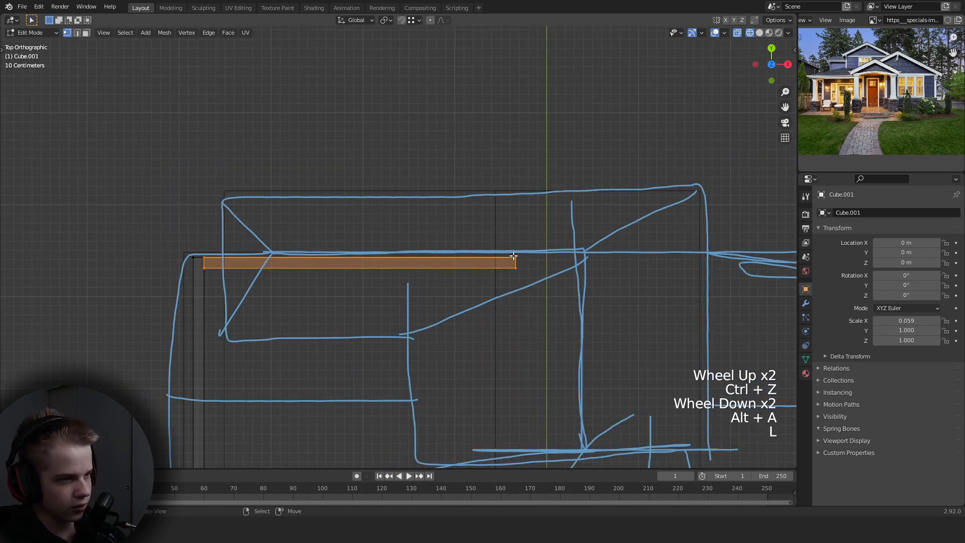
key(shift+d)
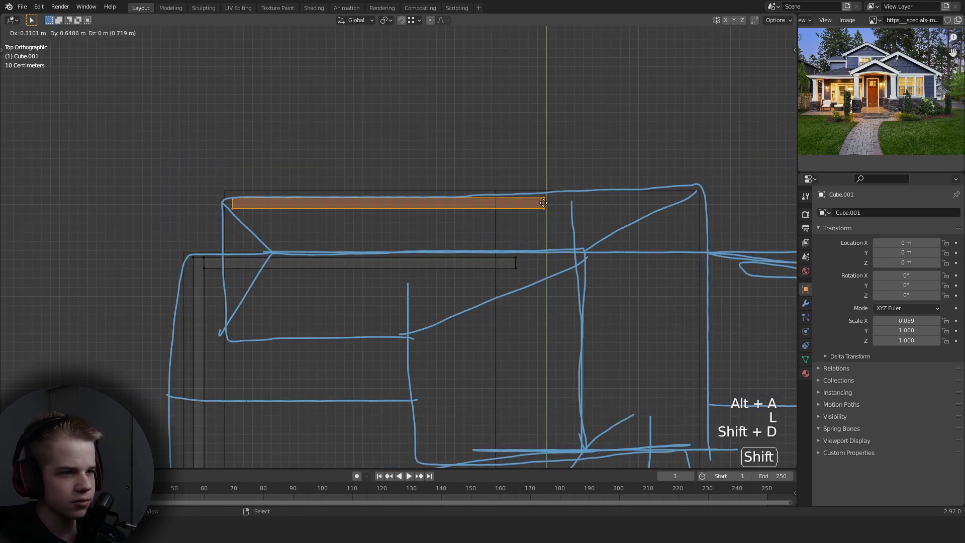
shift+click(548, 197)
Extend the rearmost wall's right end along X to just inside the rear extension's right edge.
drag(479, 250, 577, 187)
key(g)
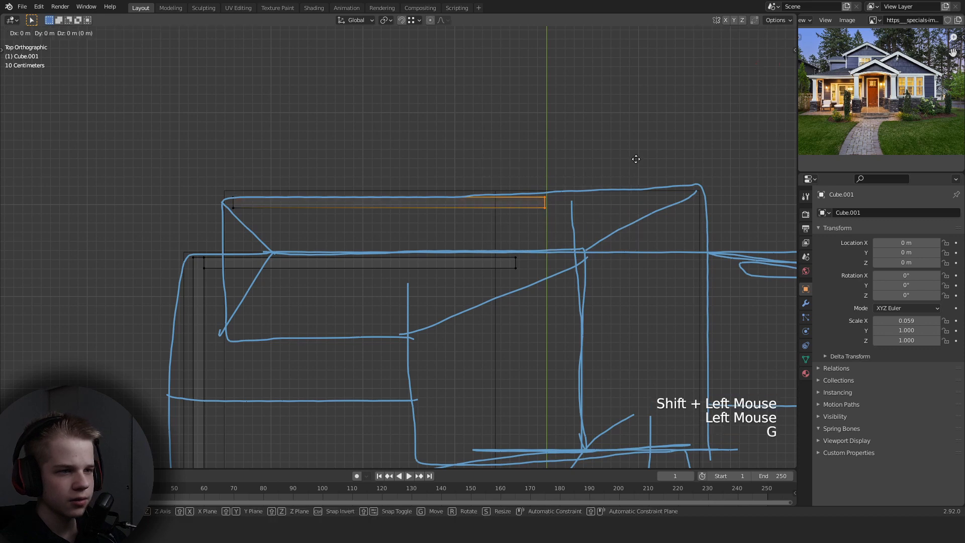
key(x)
key(t)
key(y)
key(x)
click(783, 149)
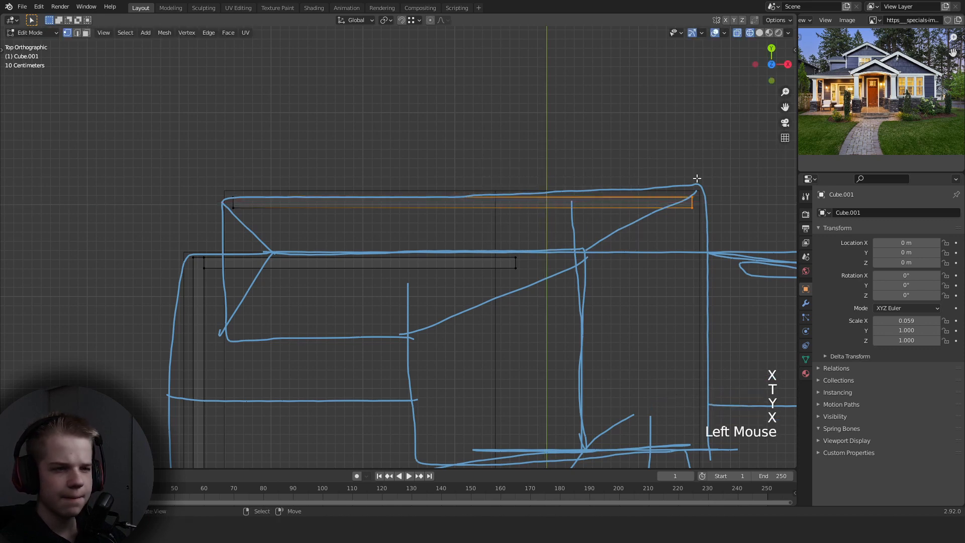
Shorten the original rear crosswise wall along X to a stub by moving its right end near the left wall.
drag(448, 309, 576, 240)
key(g)
key(x)
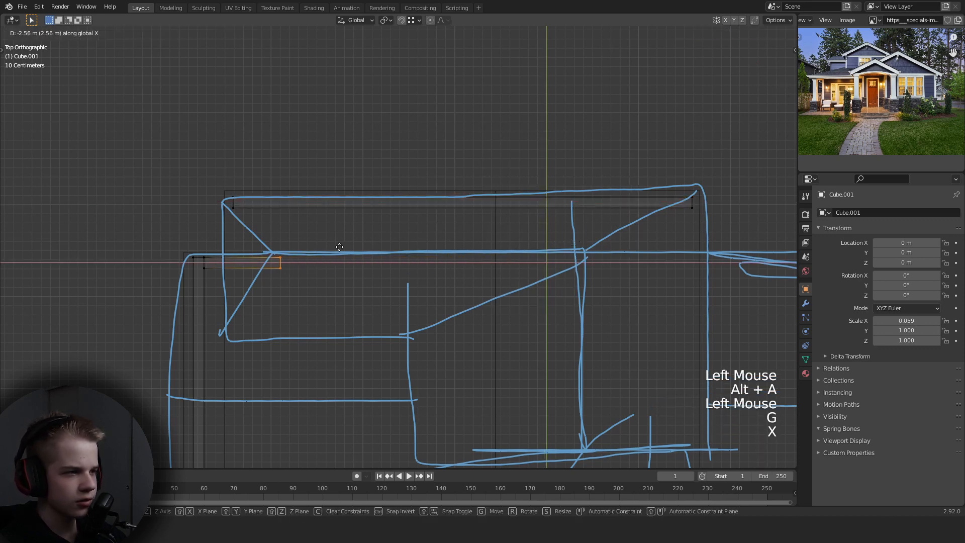
click(294, 247)
shift+middle_drag(295, 247, 370, 280)
scroll(371, 280, up, 2)
Duplicate the stub wall behind the original and rotate the copy 90° about Z.
key(alt+a)
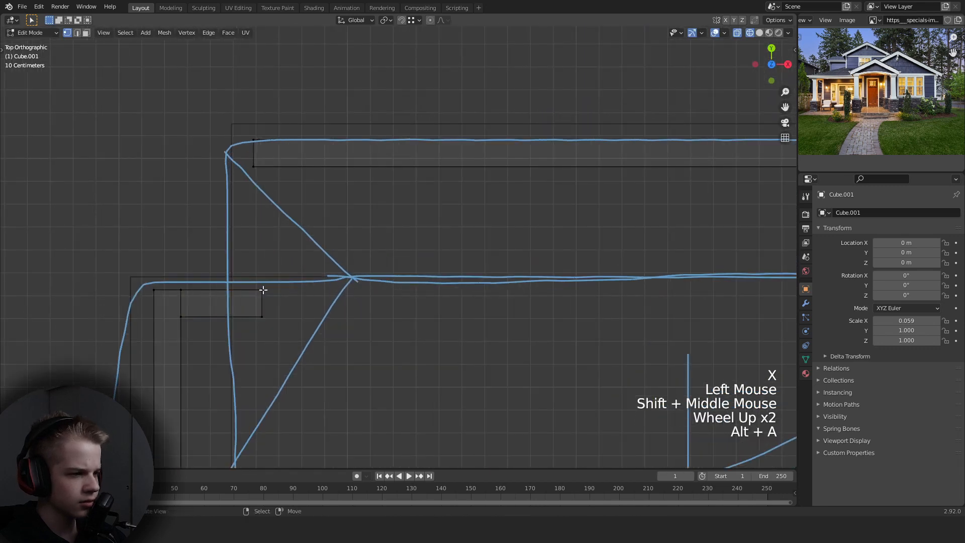
key(l)
key(shift+d)
click(307, 210)
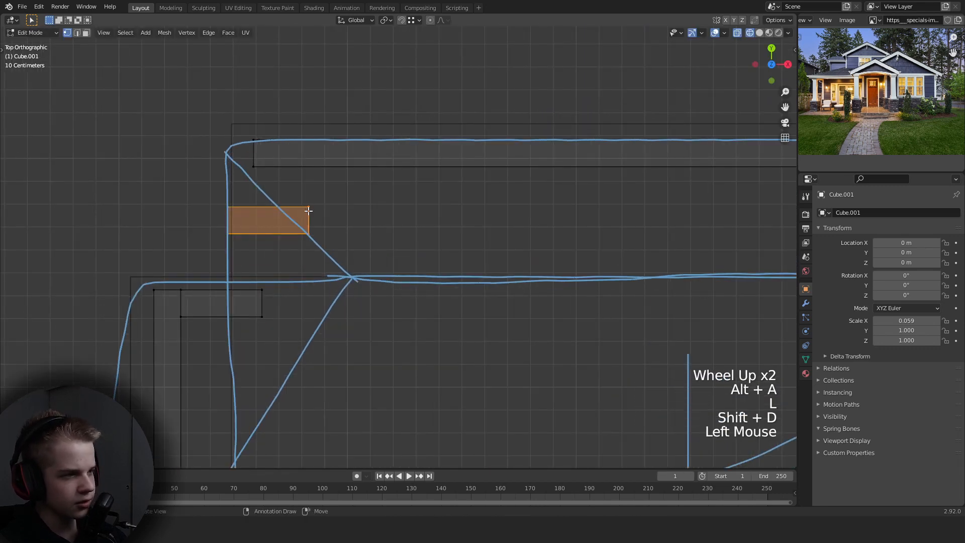
text(rx90)
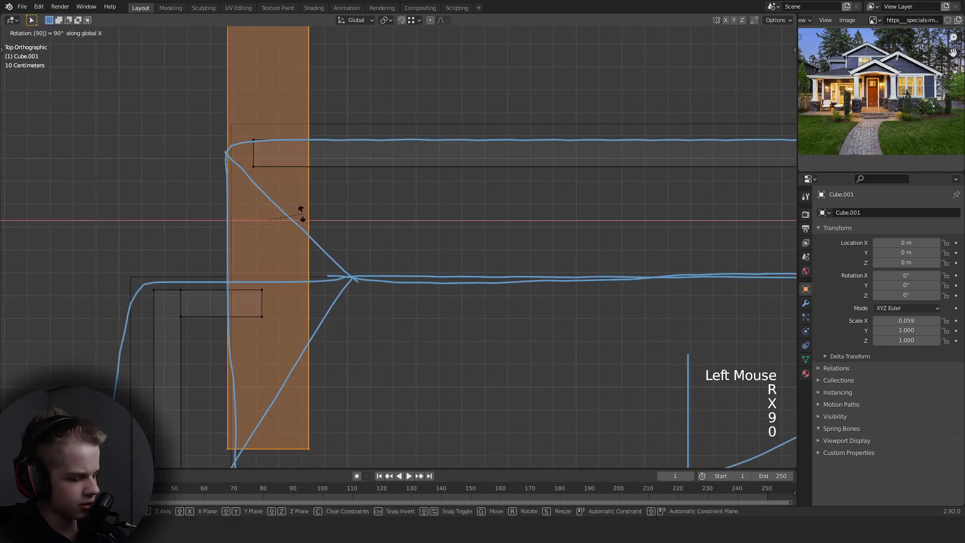
text(z)
key(Return)
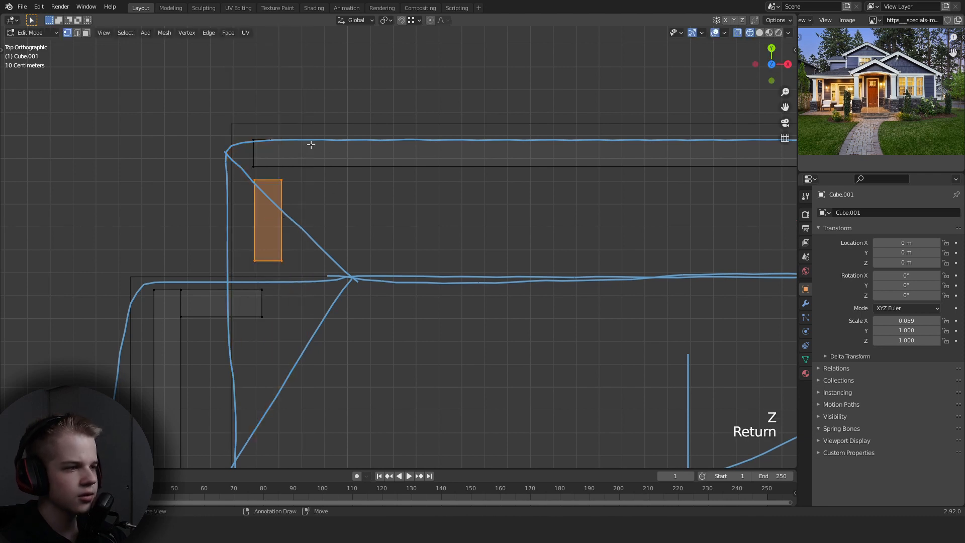
Snap the rotated stub to the rearmost wall's left outer corner.
key(g)
right_click(246, 233)
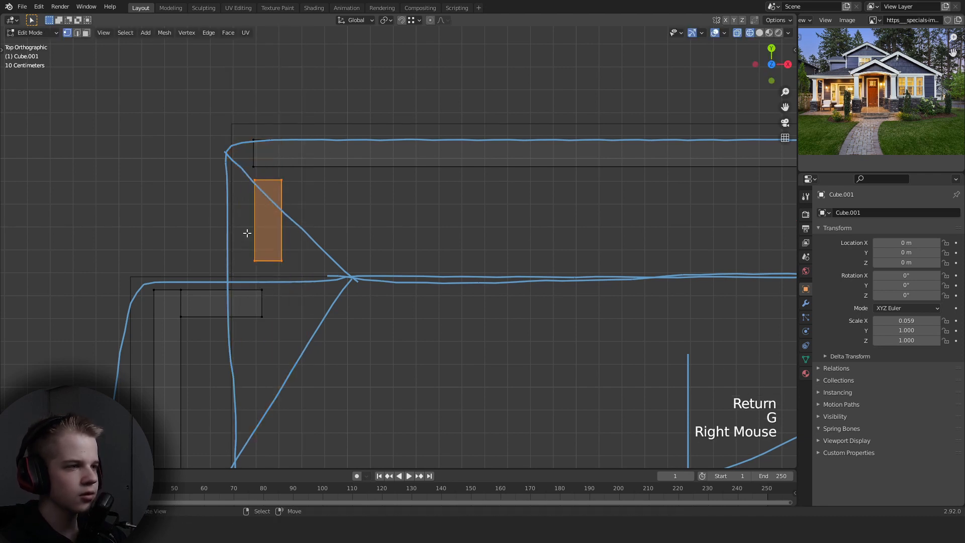
key(g)
ctrl+click(277, 149)
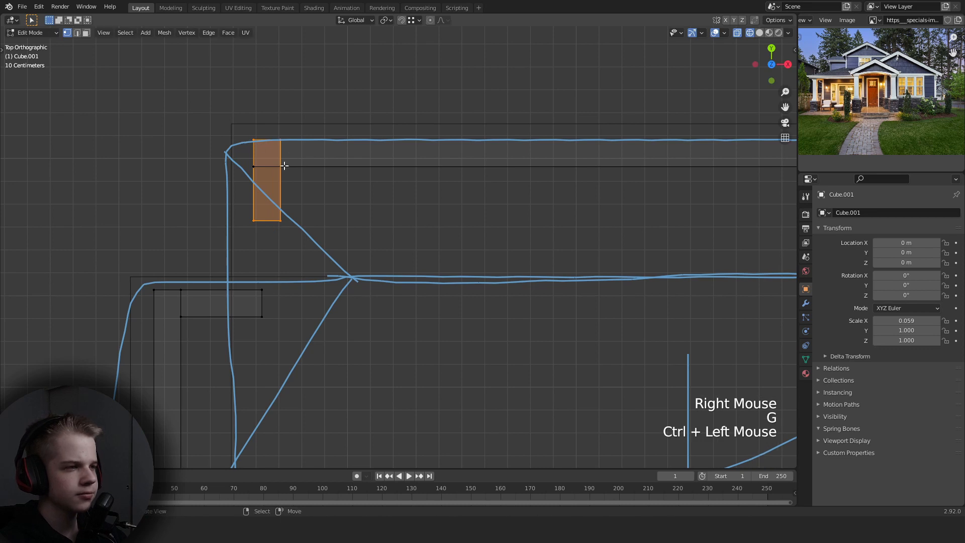
Extend the rotated stub's front end along Y and snap it to the crosswise stub's rear side.
drag(215, 257, 328, 190)
key(g)
key(x)
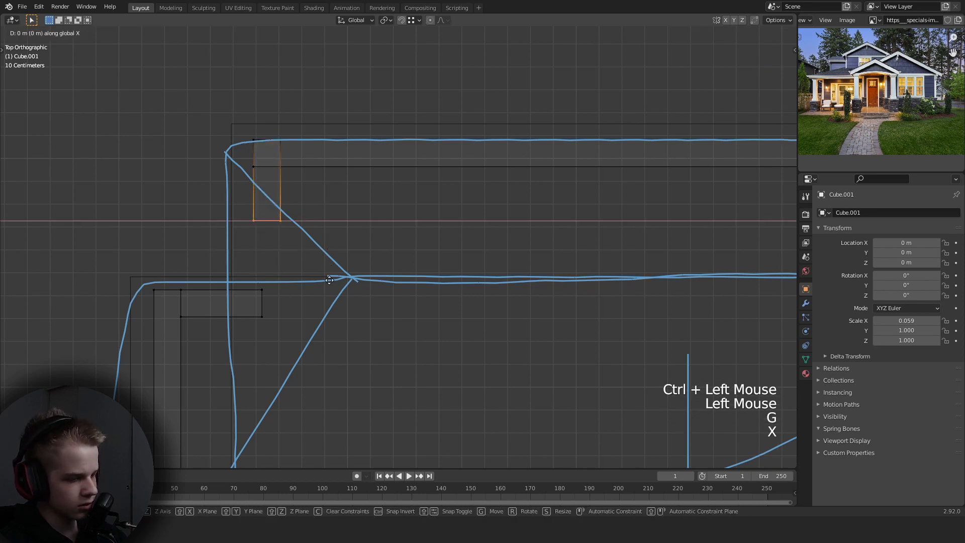
key(y)
ctrl+click(261, 290)
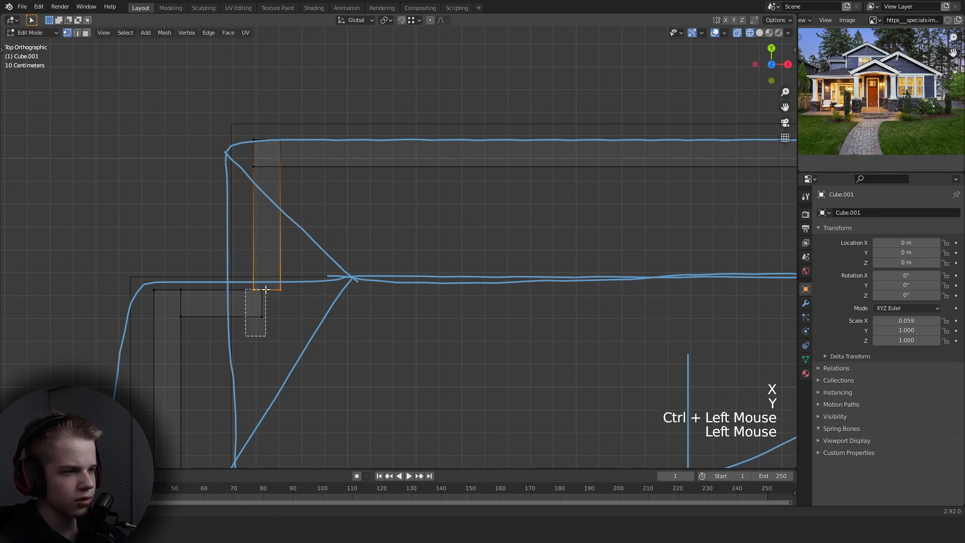
Lengthen the crosswise stub along X and snap its right end to the connecting wall's inner side.
key(g)
key(x)
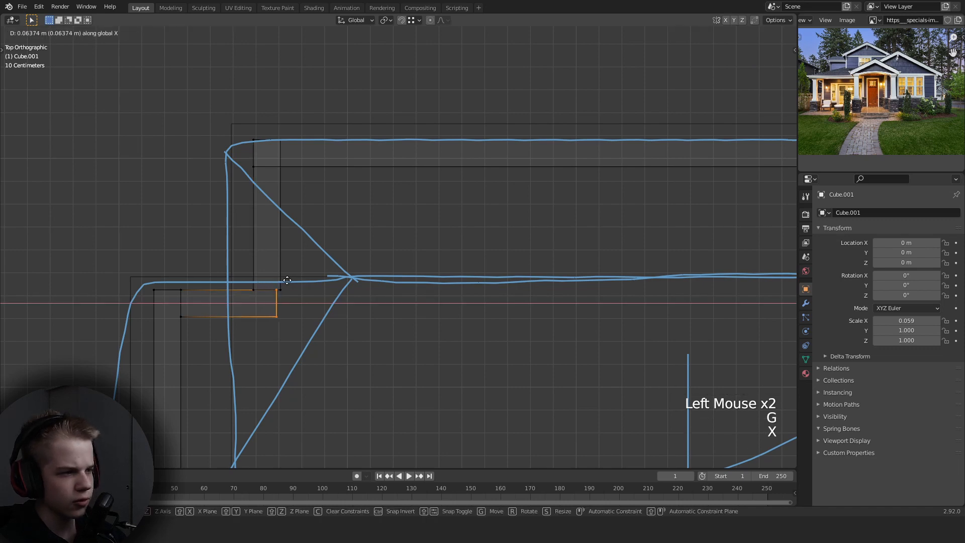
ctrl+click(279, 280)
Select the connecting wall's rear end face and snap it along Y to the rearmost wall's inner side, removing the corner overlap.
shift+middle_drag(289, 232, 293, 256)
scroll(293, 256, up, 2)
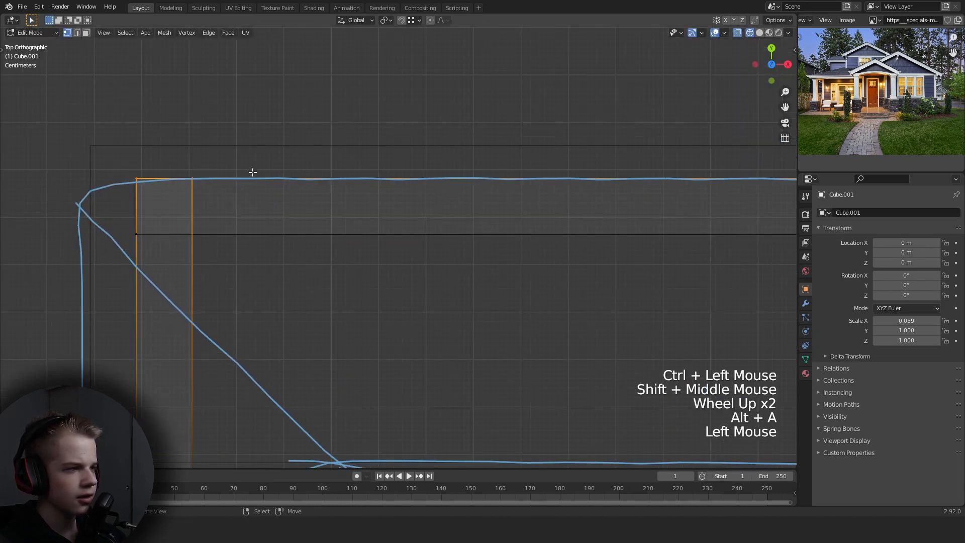
key(alt+a)
scroll(207, 276, down, 1)
key(3)
middle_drag(207, 276, 502, 264)
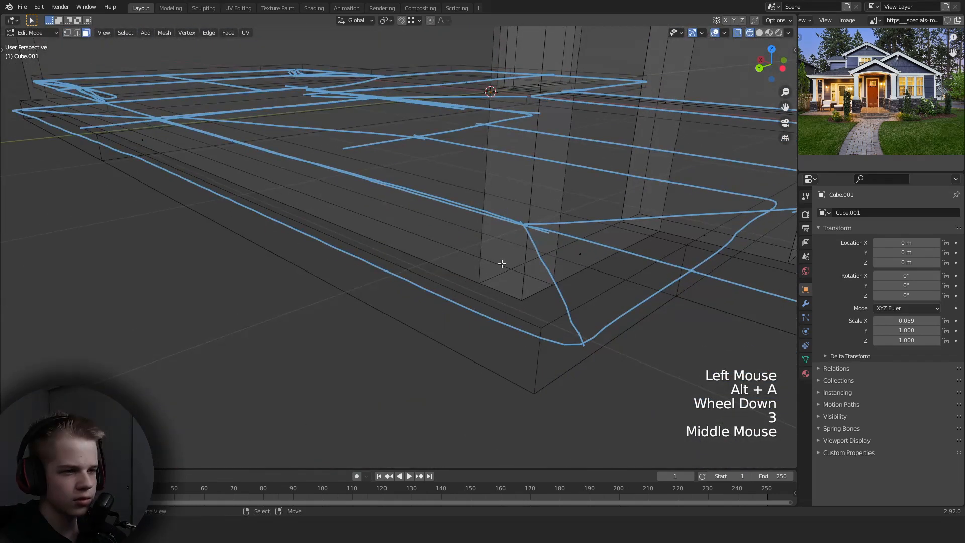
right_click(502, 263)
key(z)
scroll(522, 216, down, 2)
right_click(451, 114)
scroll(450, 114, down, 2)
right_click(423, 126)
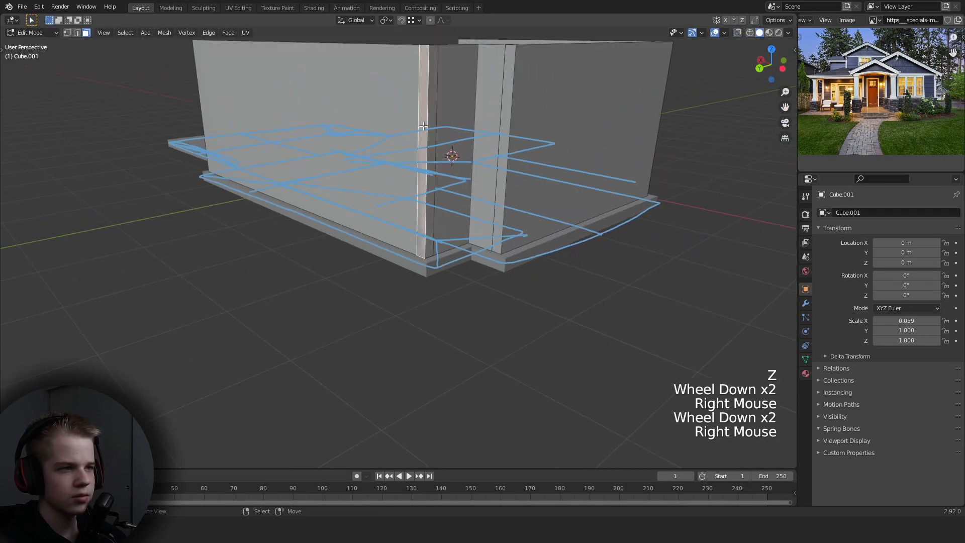
key(KP_7)
key(z)
scroll(295, 260, up, 2)
key(g)
key(y)
ctrl+click(251, 240)
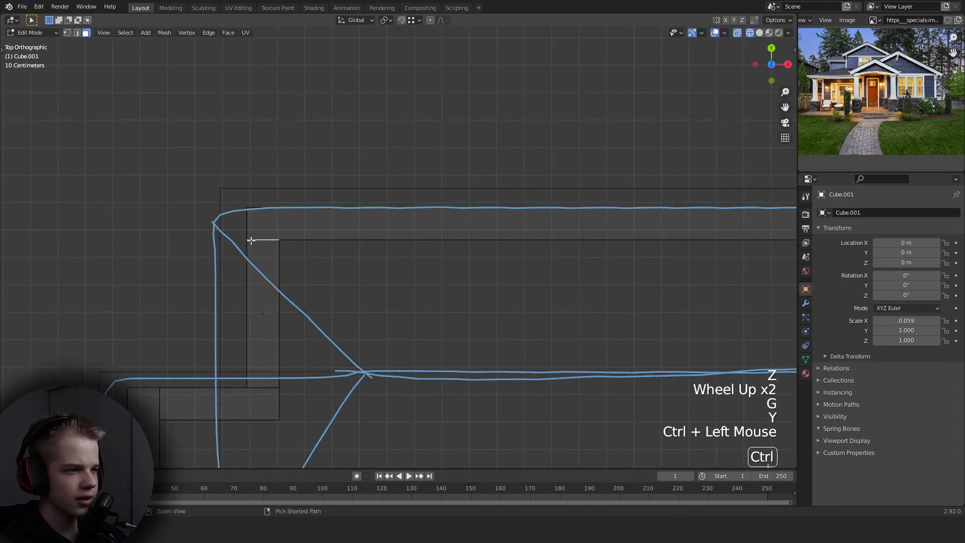
Examine the walls on the slab in solid shading from perspective and top views.
key(z)
key(Tab)
scroll(437, 263, down, 3)
middle_drag(437, 263, 329, 198)
key(alt+a)
scroll(505, 211, up, 2)
key(KP_7)
shift+middle_drag(417, 177, 438, 227)
scroll(481, 204, up, 1)
key(Tab)
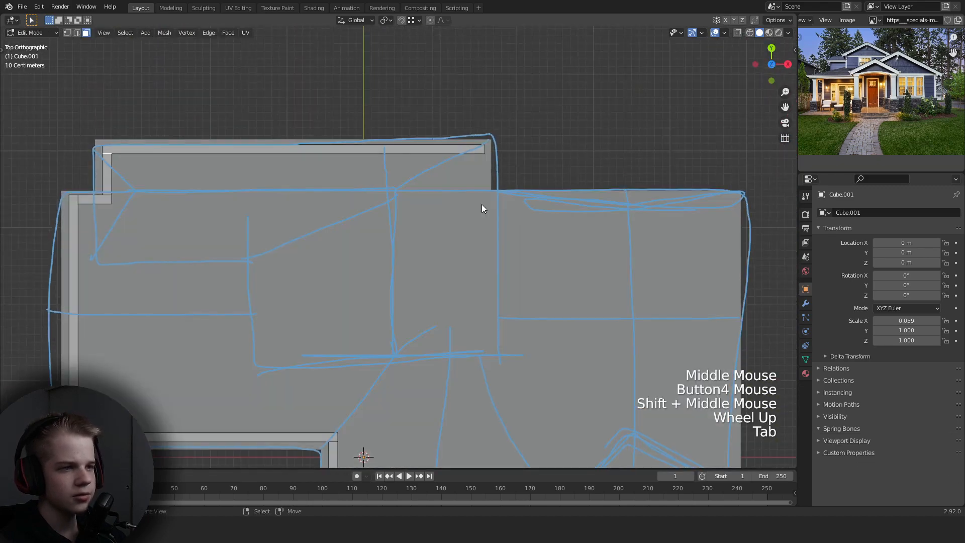
Duplicate the short rear-left wall stub along X and snap the copy to the rear wall's right end.
key(z)
shift+middle_drag(482, 204, 487, 220)
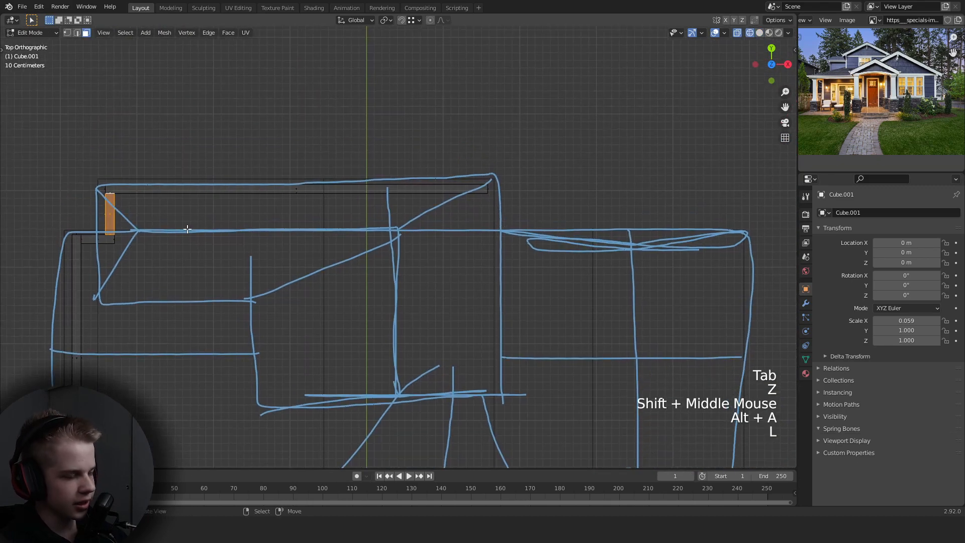
key(shift+d)
key(x)
ctrl+click(480, 195)
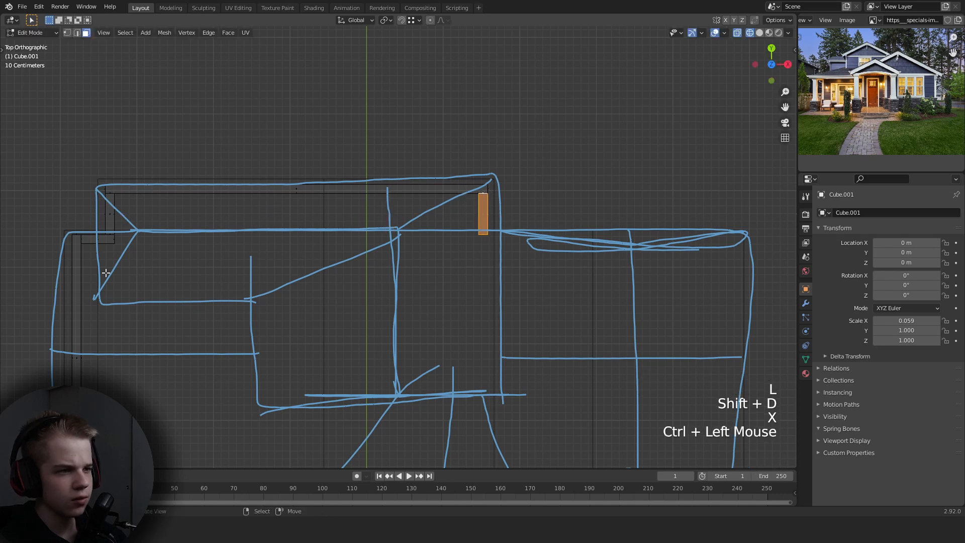
Duplicate the left wing's long front wall and snap the copy to the front end of the rear-right stub.
shift+middle_drag(69, 258, 166, 197)
scroll(166, 197, down, 2)
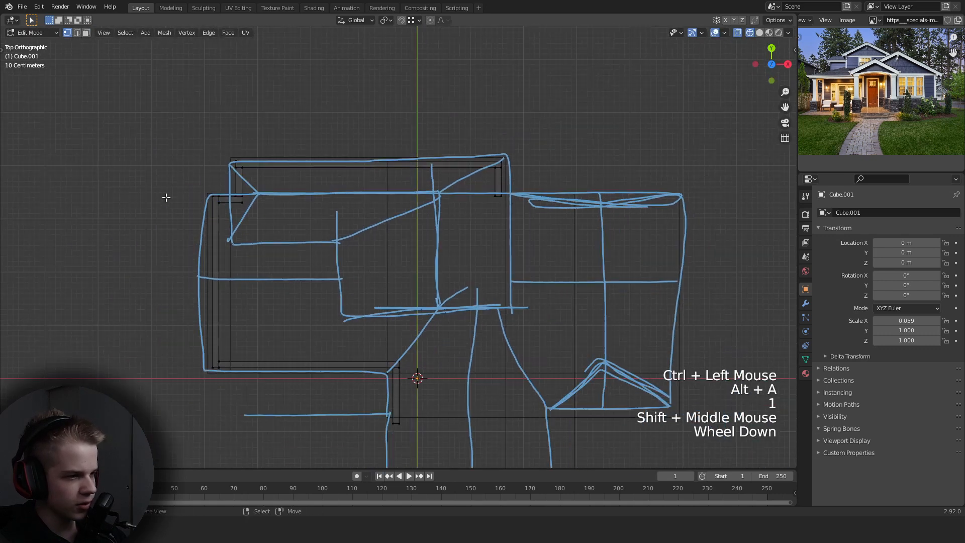
shift+middle_drag(475, 339, 357, 346)
key(shift+d)
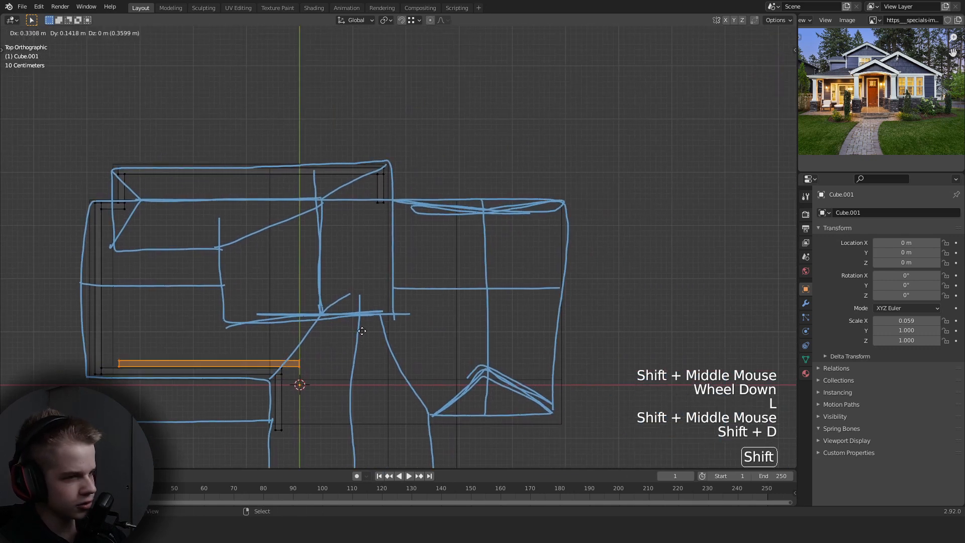
shift+click(604, 217)
scroll(345, 194, up, 3)
key(g)
ctrl+click(352, 141)
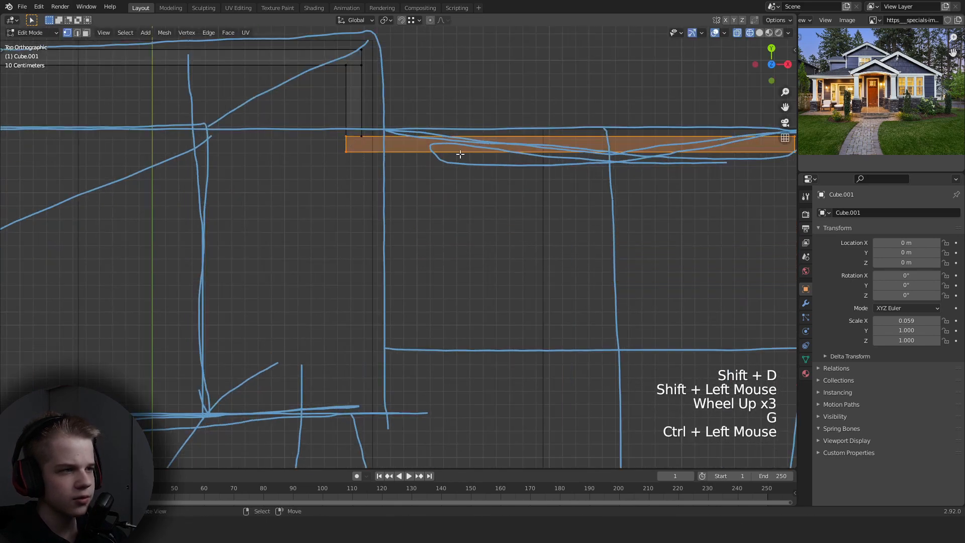
shift+scroll(458, 156, down, 1)
shift+middle_drag(698, 136, 392, 251)
key(1)
key(Escape)
click(532, 224)
shift+middle_drag(532, 224, 504, 207)
scroll(504, 206, down, 2)
key(alt+a)
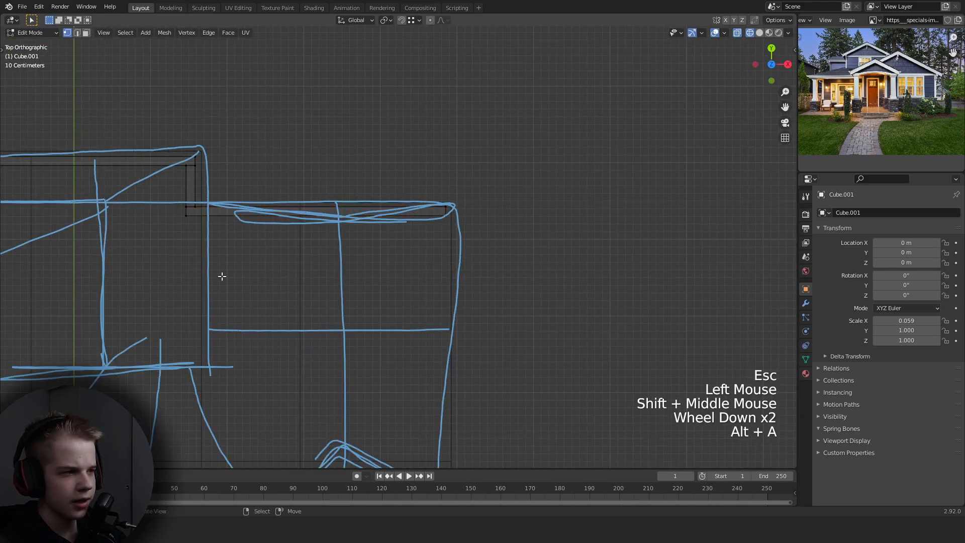
Duplicate the left outer wall along X to the slab's right edge.
scroll(221, 276, down, 1)
shift+scroll(221, 275, down, 1)
shift+middle_drag(222, 276, 251, 273)
shift+middle_drag(230, 224, 181, 220)
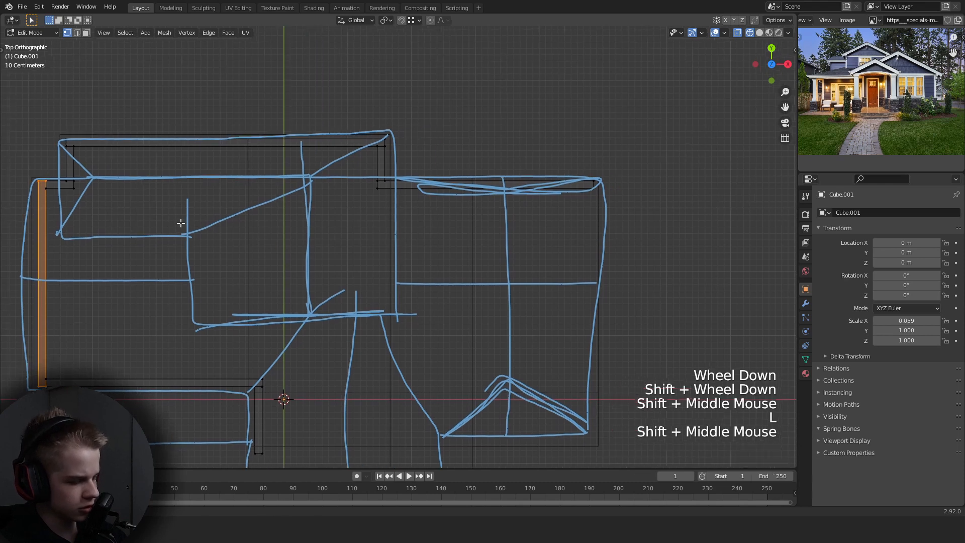
key(shift+d)
key(x)
click(721, 191)
Move the duplicated side wall along X and snap its outer side flush with the right wing rear wall's end.
shift+middle_drag(721, 191, 502, 247)
scroll(571, 239, up, 2)
scroll(502, 247, up, 1)
key(g)
key(x)
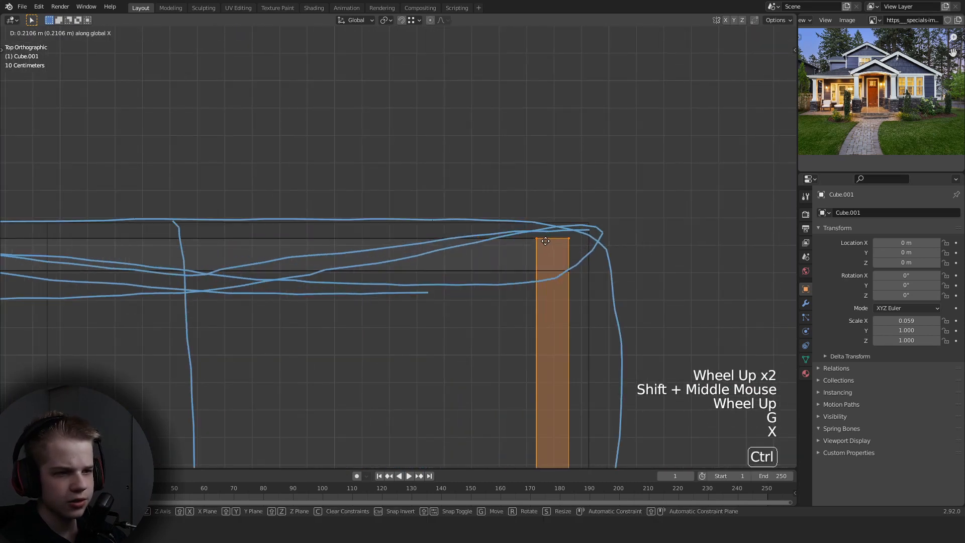
ctrl+click(569, 257)
Select the right wing rear wall's end face and snap it along X to the side wall's inner side.
key(3)
right_click(569, 257)
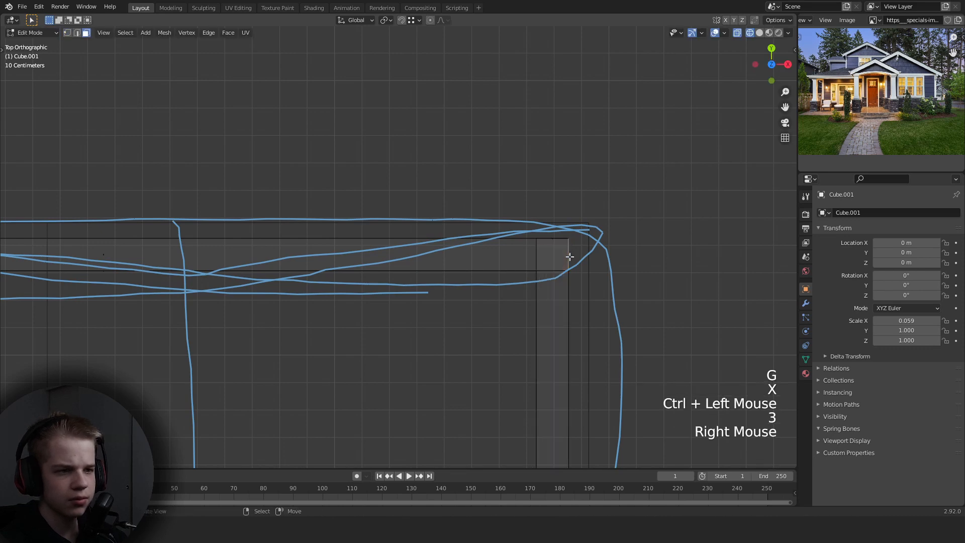
key(g)
key(x)
ctrl+click(539, 251)
Extend the right side wall's front end along Y by about 0.7 m toward the slab's front edge.
scroll(505, 160, down, 2)
key(1)
shift+middle_drag(506, 159, 470, 209)
scroll(497, 209, up, 2)
key(1)
drag(388, 258, 504, 184)
key(g)
key(y)
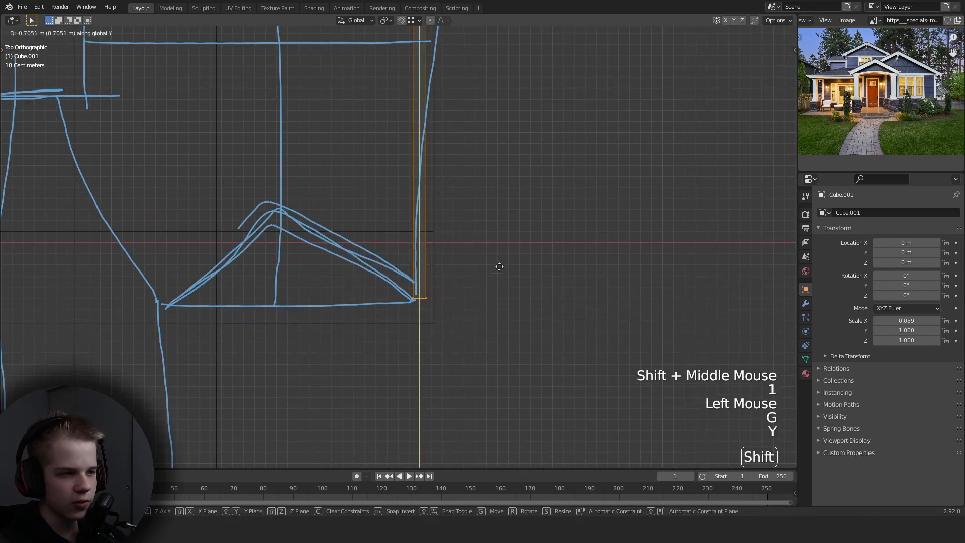
shift+click(456, 304)
key(g)
key(y)
shift+click(447, 256)
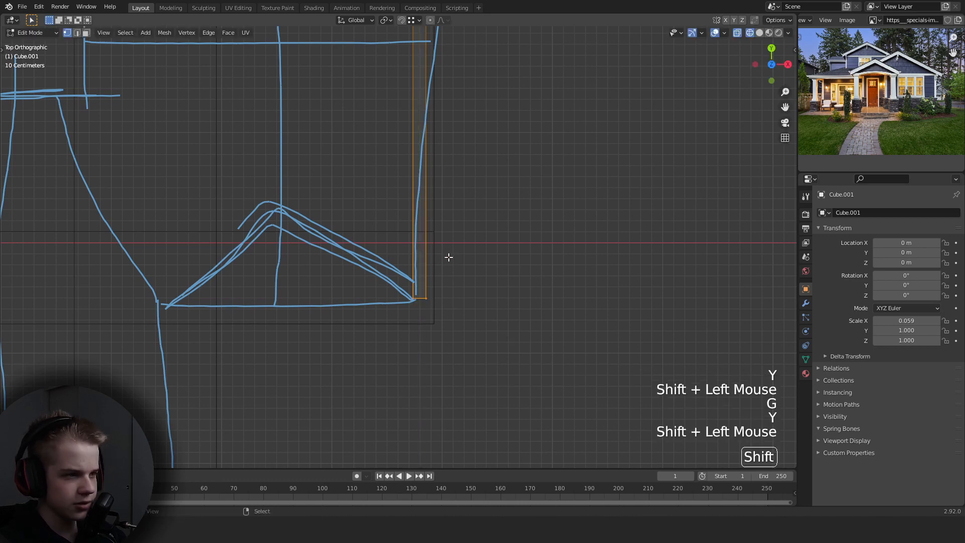
Duplicate the right wing's rear wall along Y to the slab's front edge and snap it to the side wall's front end.
scroll(447, 256, down, 2)
mouse_move(448, 256)
shift+middle_down()
mouse_move(412, 254)
mouse_move(367, 192)
shift+middle_up()
key(alt+a)
key(shift+d)
key(y)
click(438, 323)
key(g)
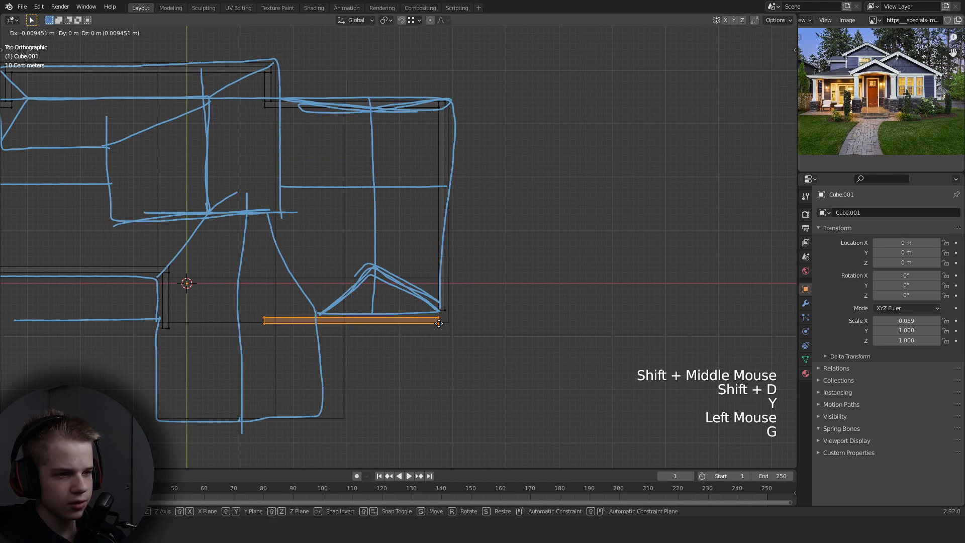
ctrl+click(446, 312)
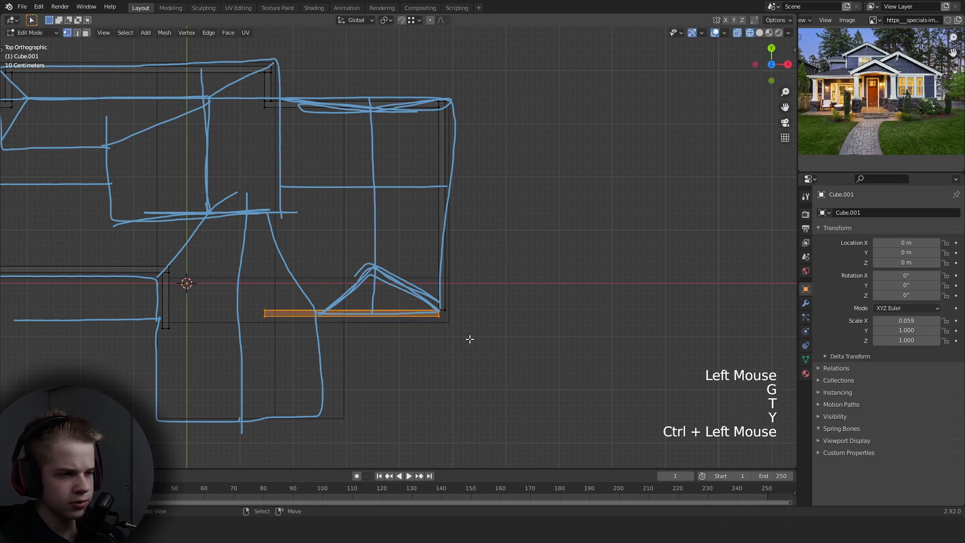
Select the right side wall's front end face and snap it along Y to the new front wall's outer side.
shift+scroll(470, 338, up, 1)
shift+middle_drag(469, 339, 431, 267)
scroll(430, 267, up, 2)
key(alt+a)
key(g)
key(y)
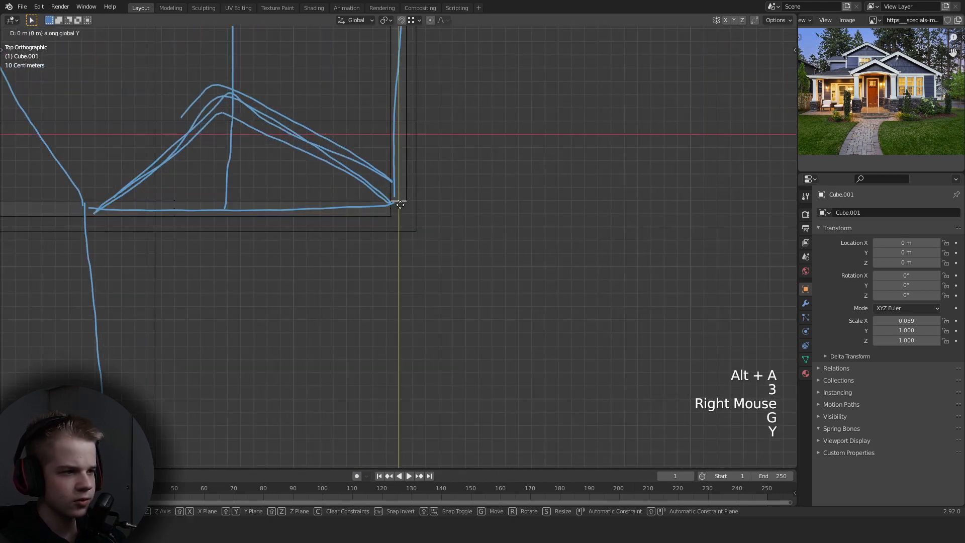
ctrl+click(392, 221)
Select the right wing's front wall with the side wall's front end, fine-tune their position along Y, and check the corner.
scroll(403, 245, up, 2)
key(z)
key(1)
scroll(452, 259, down, 3)
key(z)
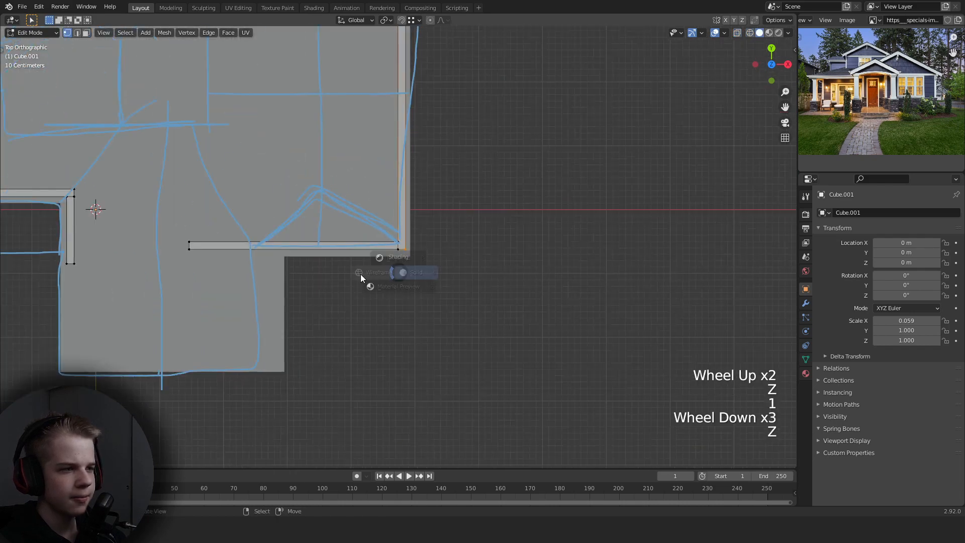
key(alt+a)
drag(157, 299, 336, 241)
key(g)
key(y)
shift+click(470, 206)
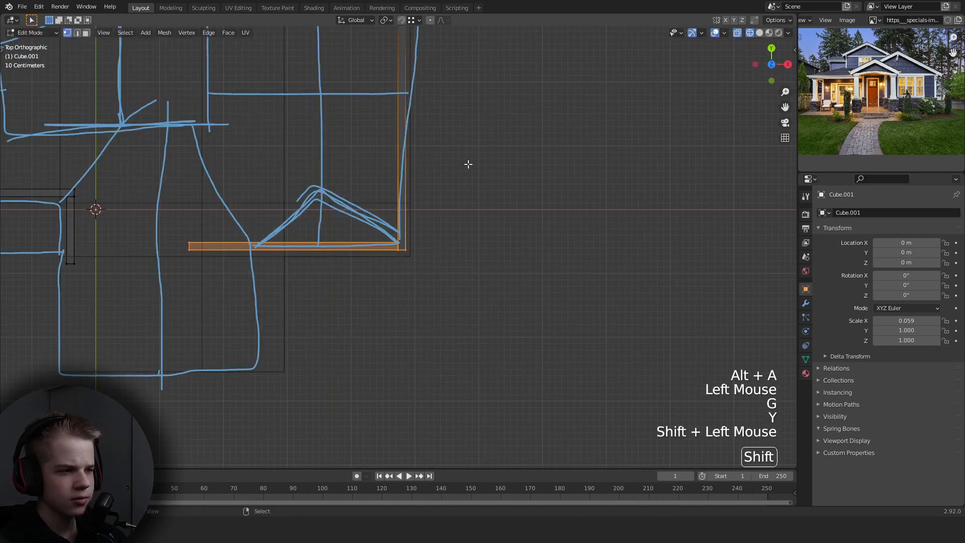
key(z)
key(Tab)
scroll(464, 229, down, 2)
middle_drag(464, 228, 455, 182)
Shorten the right wing's front wall by moving its left end about 1.5 m along X to the slab's inner corner.
key(Tab)
key(z)
scroll(400, 244, up, 2)
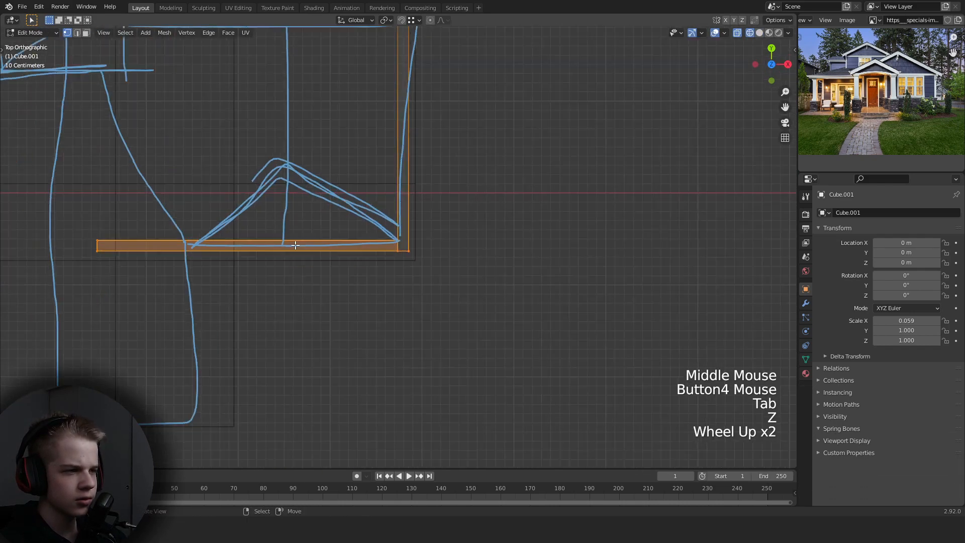
key(alt+a)
key(1)
shift+middle_drag(67, 280, 207, 280)
drag(161, 286, 276, 190)
key(g)
key(x)
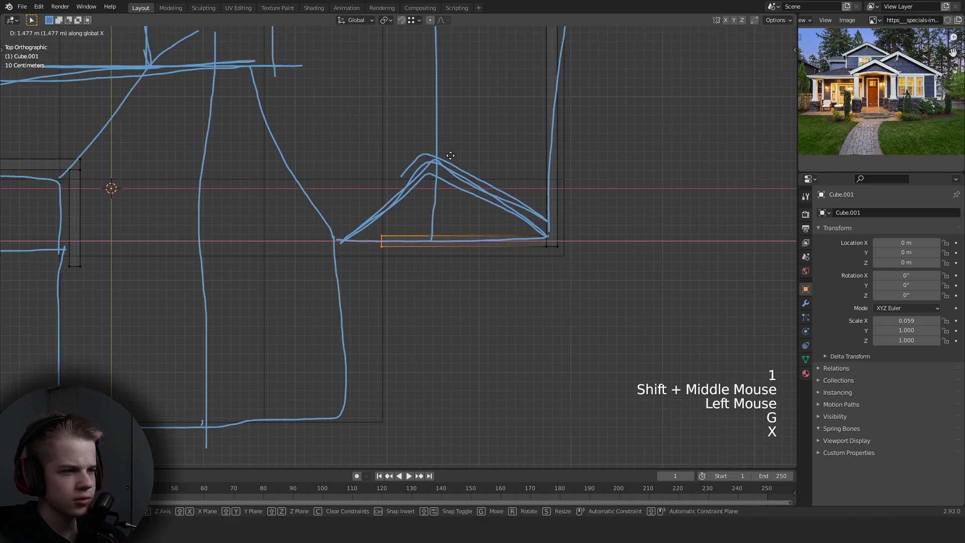
click(451, 156)
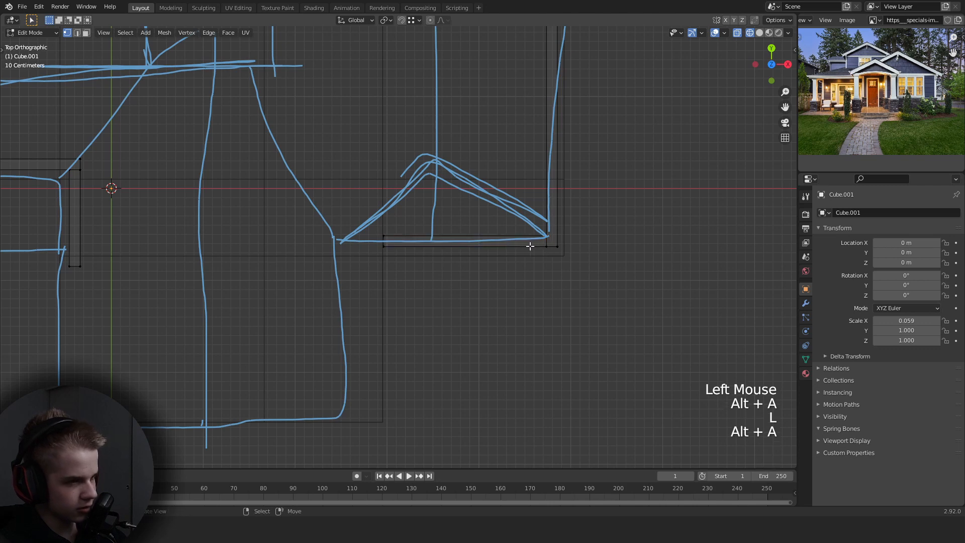
Duplicate the shortened front wall and rotate the copy 90 degrees about Z.
key(shift+d)
click(322, 284)
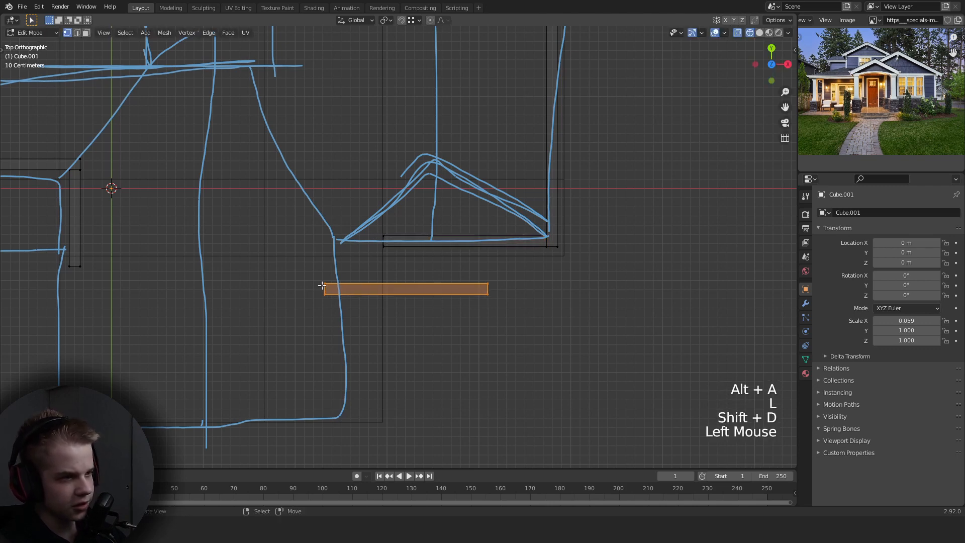
key(r)
key(z)
key(9)
key(0)
key(Return)
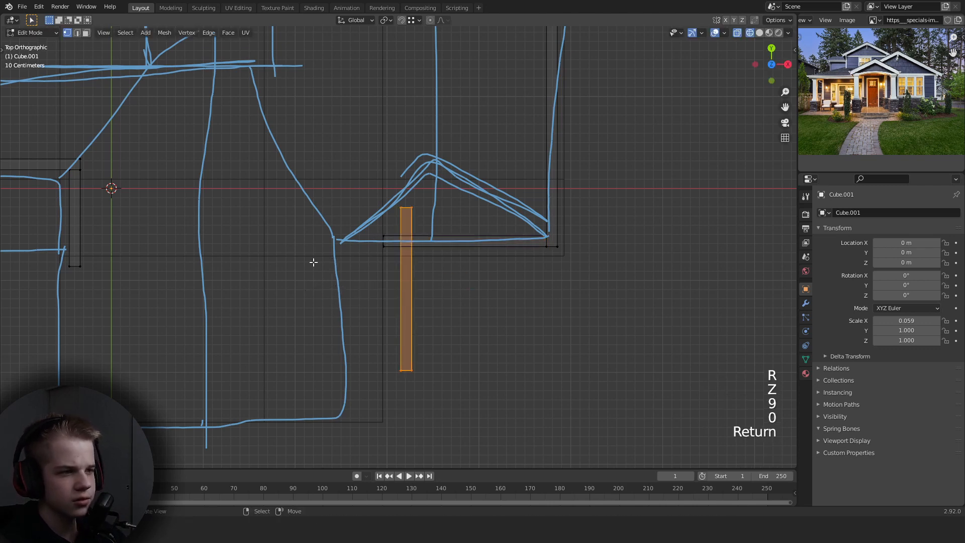
Move the rotated wall copy to the slab's inner corner and snap it to the front wall's left end.
key(g)
click(252, 287)
key(g)
ctrl+click(337, 272)
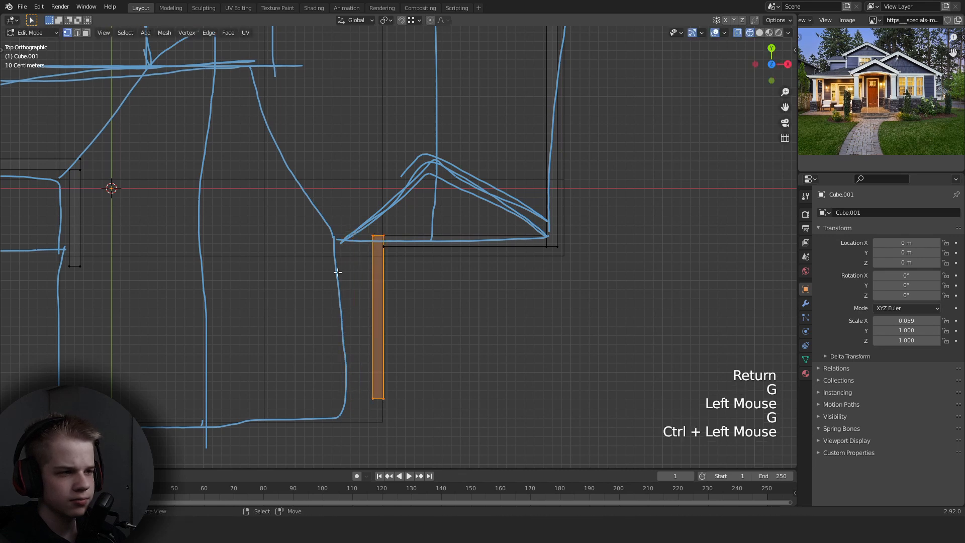
Select the rotated wall with the front wall's left end and shift both about 0.16 m along negative X.
click(356, 323)
drag(302, 442, 439, 198)
key(g)
key(x)
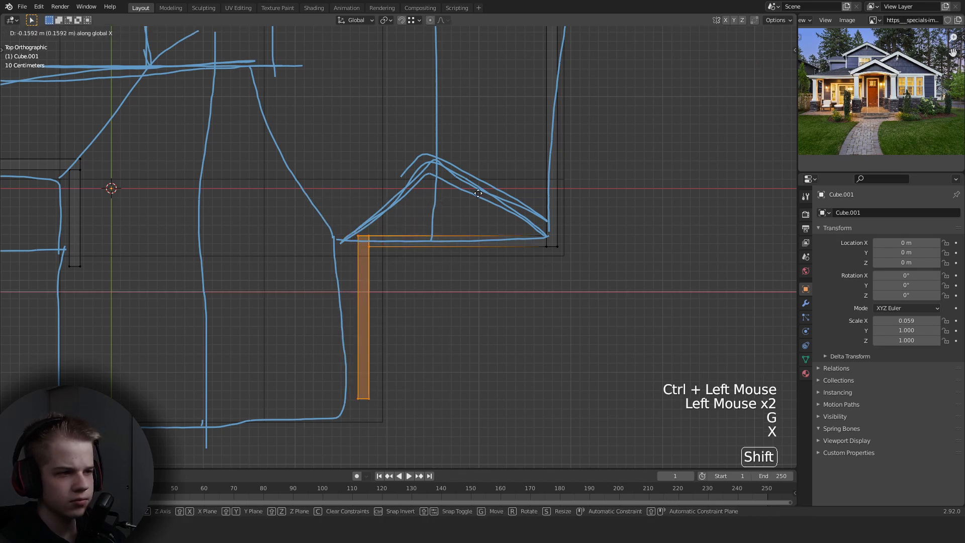
shift+click(478, 193)
Examine the right wing's walls in solid shading from perspective and top views.
key(z)
key(Tab)
scroll(452, 289, down, 2)
key(Tab)
mouse_move(452, 290)
middle_down()
mouse_move(452, 244)
mouse_move(388, 243)
middle_up()
key(3)
key(2)
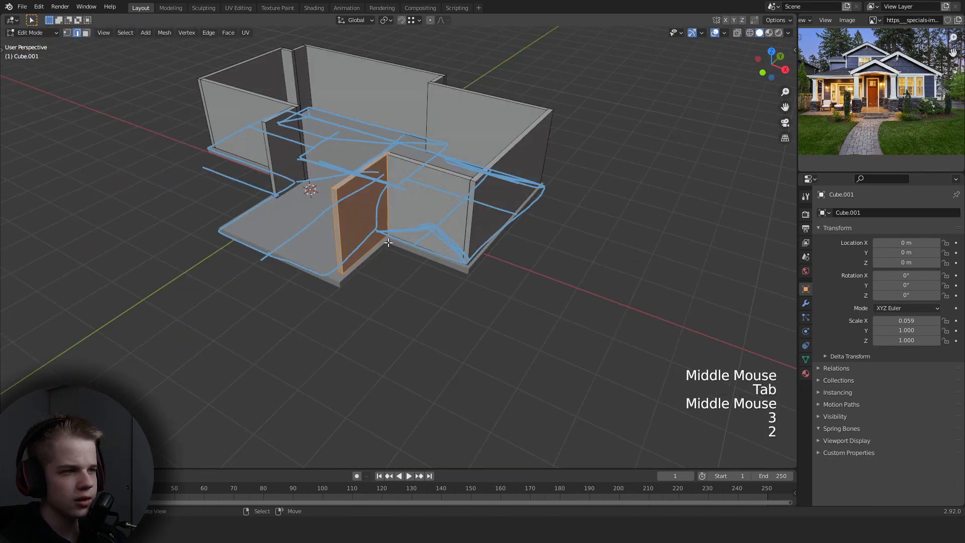
key(alt+a)
key(l)
key(alt+a)
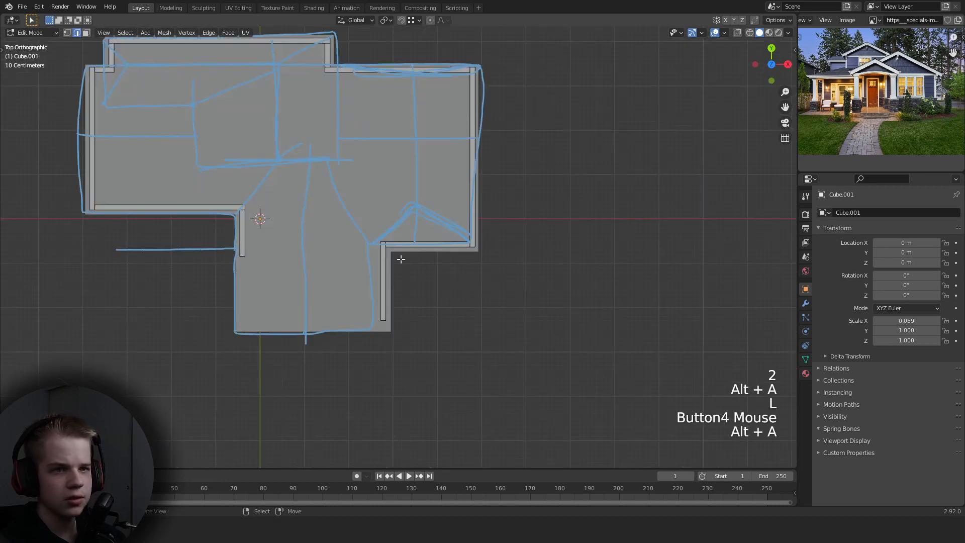
Move the rotated wall rearward along Y and snap its front end flush with the right wing front wall's outer side.
scroll(371, 324, up, 1)
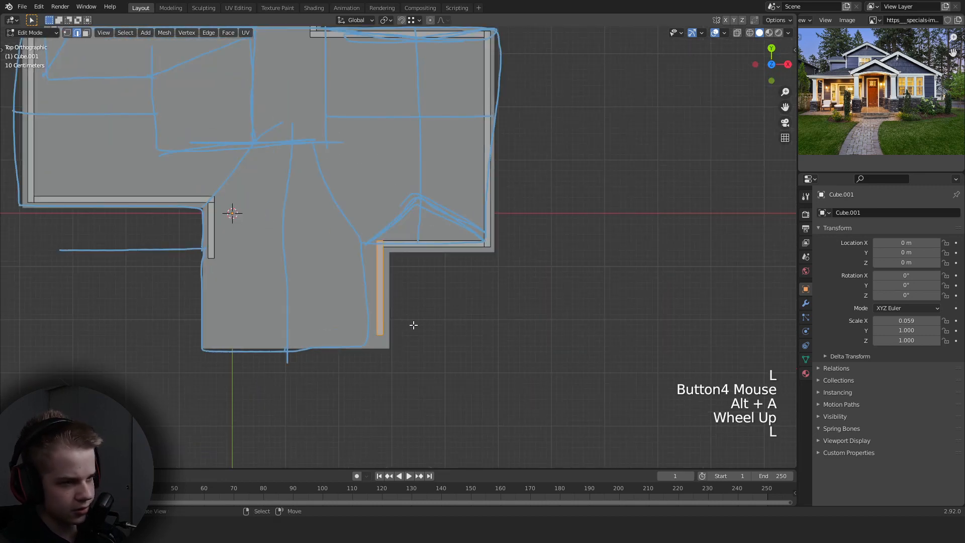
shift+middle_drag(413, 325, 416, 361)
key(g)
key(y)
click(407, 267)
scroll(407, 267, up, 3)
key(g)
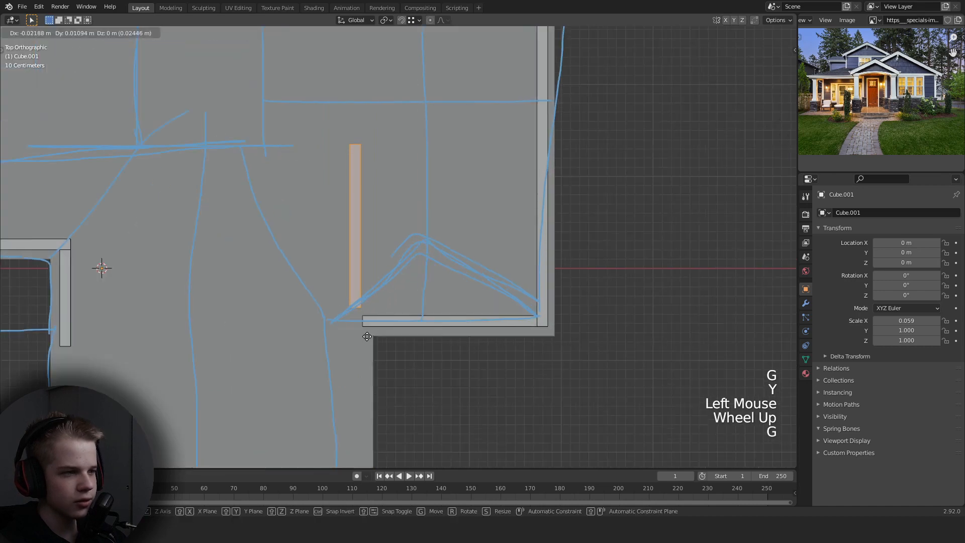
key(y)
ctrl+click(352, 333)
Snap the left stub's front end along Y level with the right wing front wall's outer side.
shift+middle_drag(347, 333, 418, 340)
key(1)
key(z)
key(alt+a)
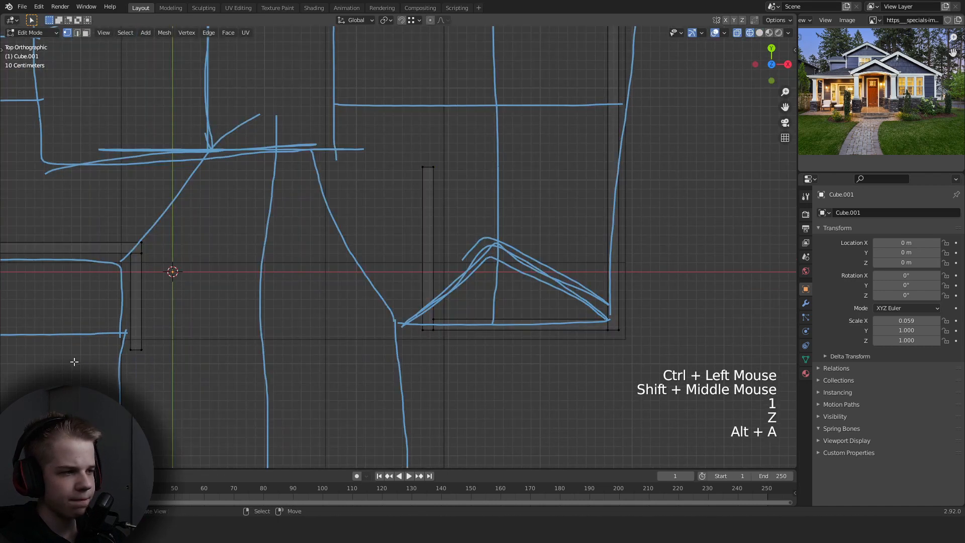
key(g)
key(y)
ctrl+click(416, 320)
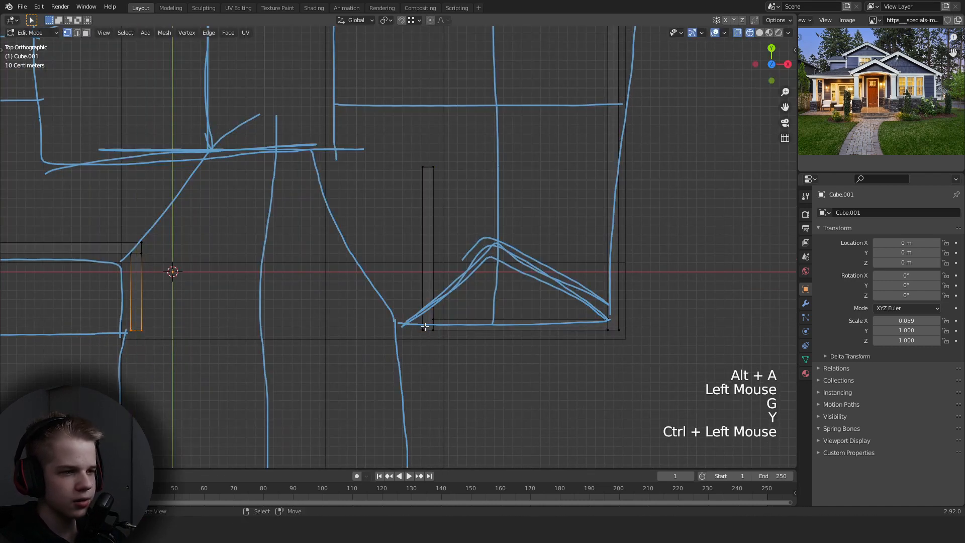
Shorten the rotated wall into a small stub by moving its rear end along Y toward the front wall.
key(z)
scroll(424, 334, down, 2)
middle_drag(424, 334, 465, 216)
scroll(465, 216, up, 2)
key(KP_7)
key(z)
key(alt+a)
click(401, 219)
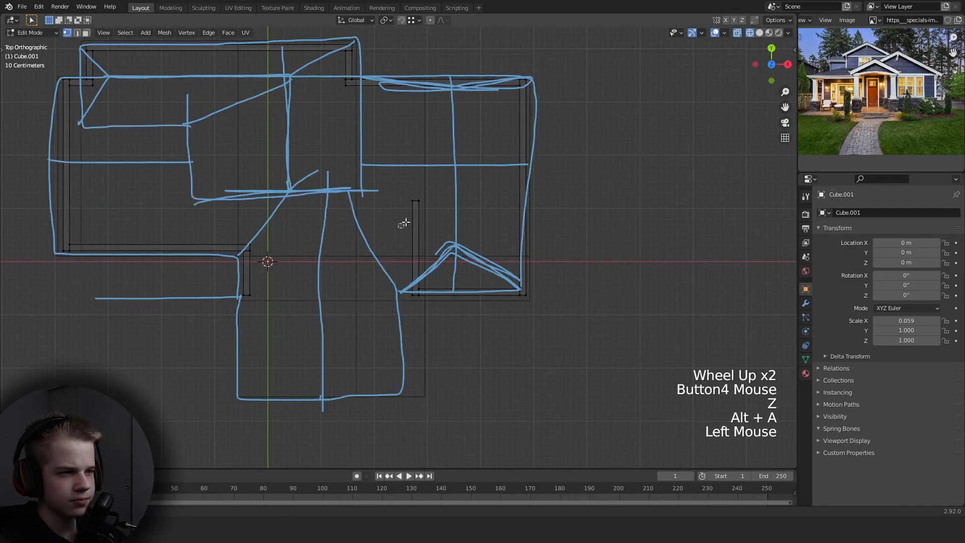
key(g)
click(462, 241)
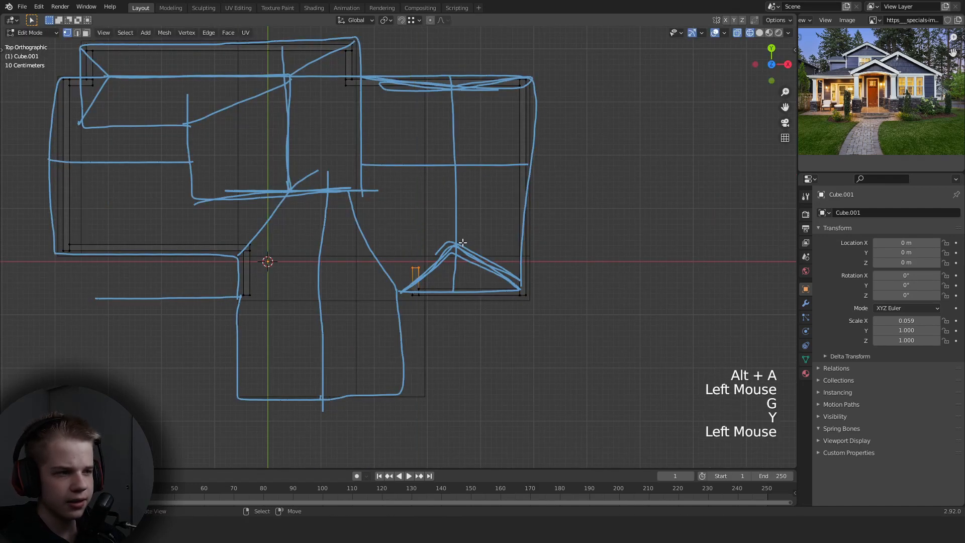
Examine the opening between the left and right stubs in solid shading from top and perspective views.
key(z)
scroll(438, 296, up, 2)
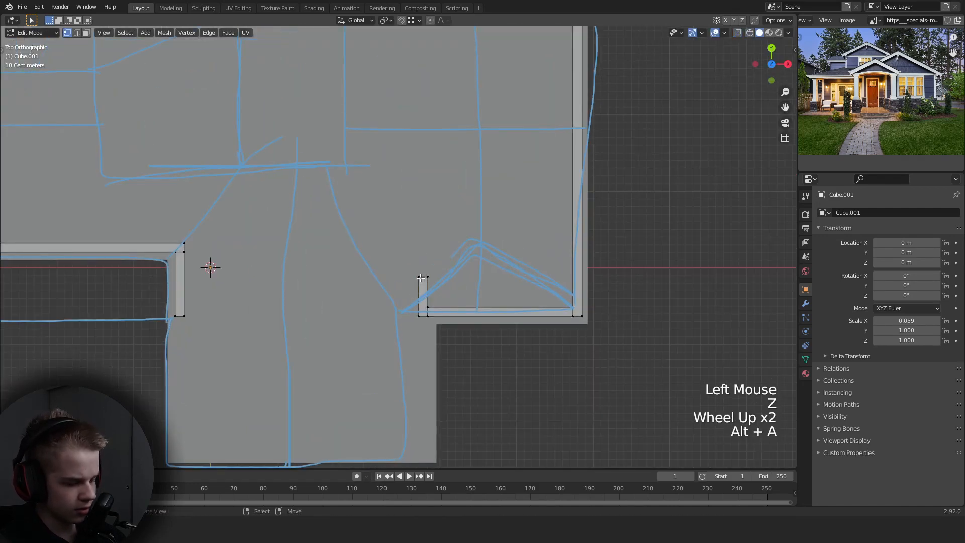
scroll(425, 280, down, 2)
key(Tab)
scroll(458, 294, up, 2)
middle_drag(458, 294, 539, 179)
key(KP_7)
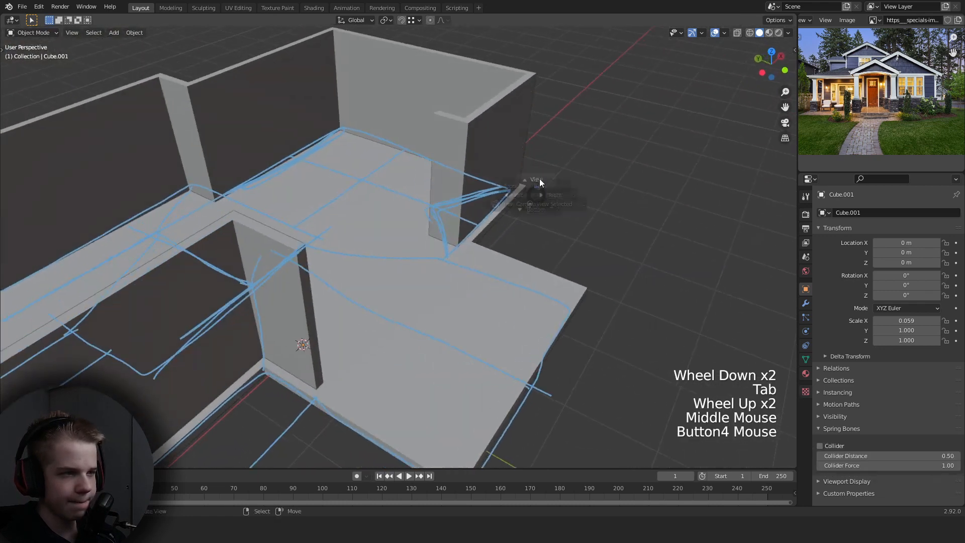
Extend the left stub's front end about 0.41 m forward along Y.
key(Tab)
key(z)
key(alt+a)
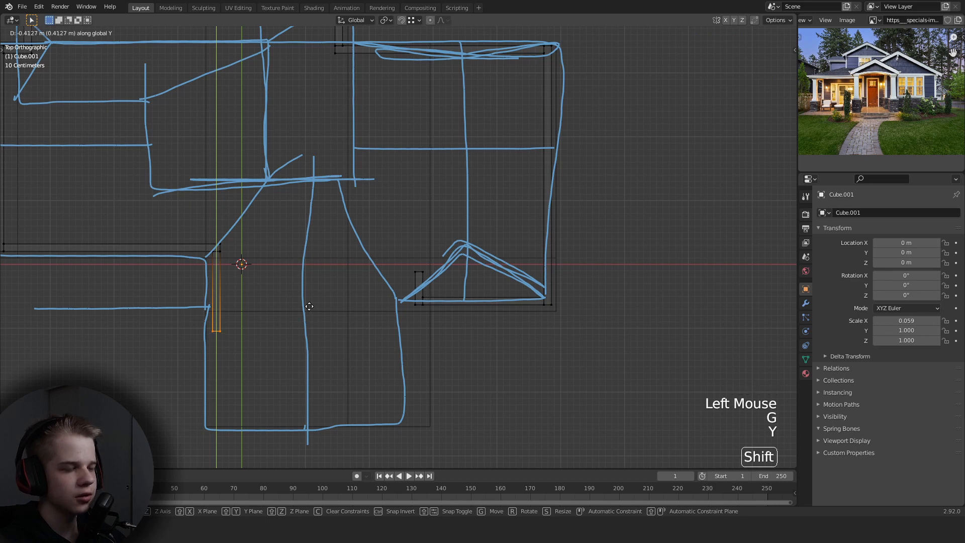
shift+click(309, 306)
Select the right stub's front end and snap it along Y level with the left stub's front end.
click(394, 280)
key(g)
key(y)
ctrl+click(224, 326)
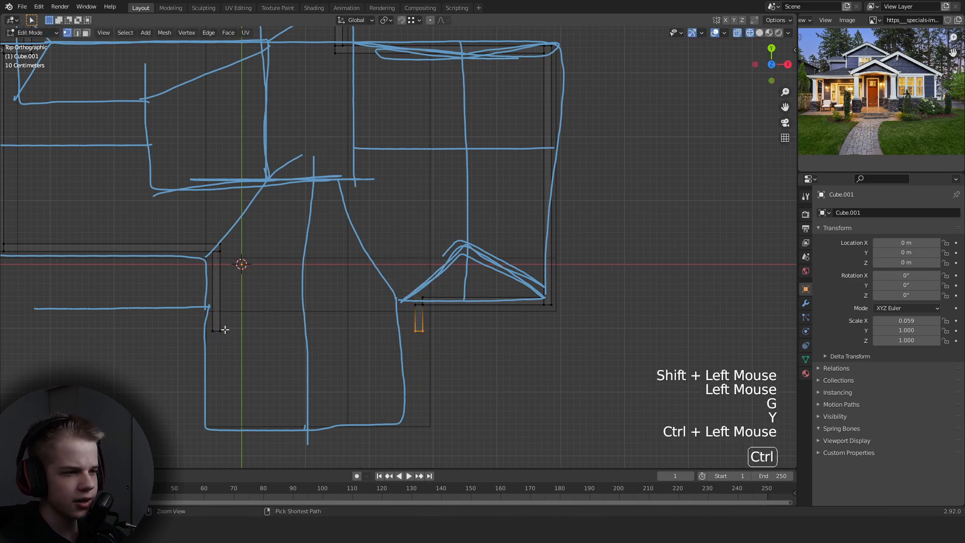
Select the right stub's rear end and snap it along Y to the front wall's inner edge.
key(z)
scroll(439, 318, up, 2)
key(z)
right_click(453, 390)
key(g)
key(y)
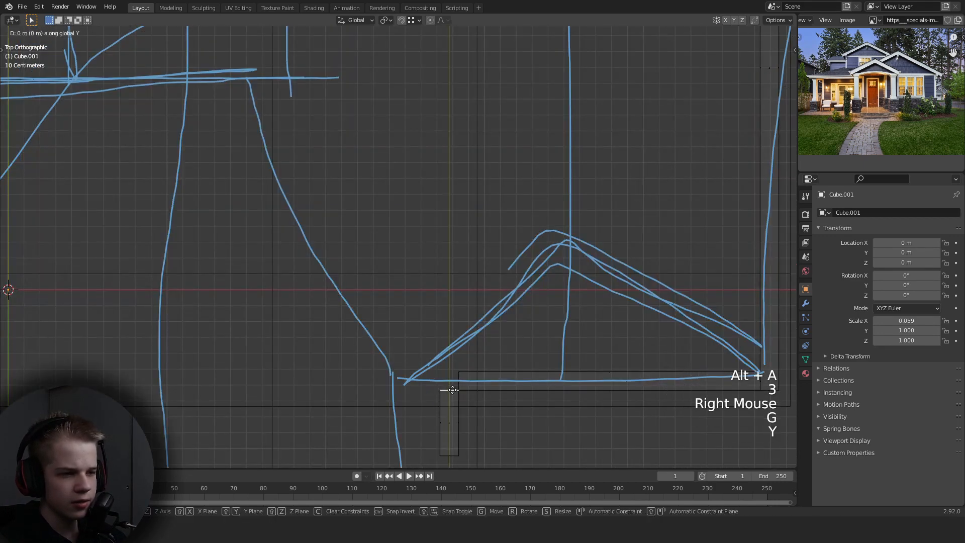
ctrl+click(448, 371)
scroll(462, 372, down, 2)
key(z)
scroll(452, 326, up, 3)
key(Tab)
Examine both stubs and the porch part of the base slab from above.
shift+middle_drag(476, 373, 496, 320)
scroll(471, 267, down, 1)
key(KP_7)
scroll(453, 300, up, 2)
scroll(457, 301, up, 1)
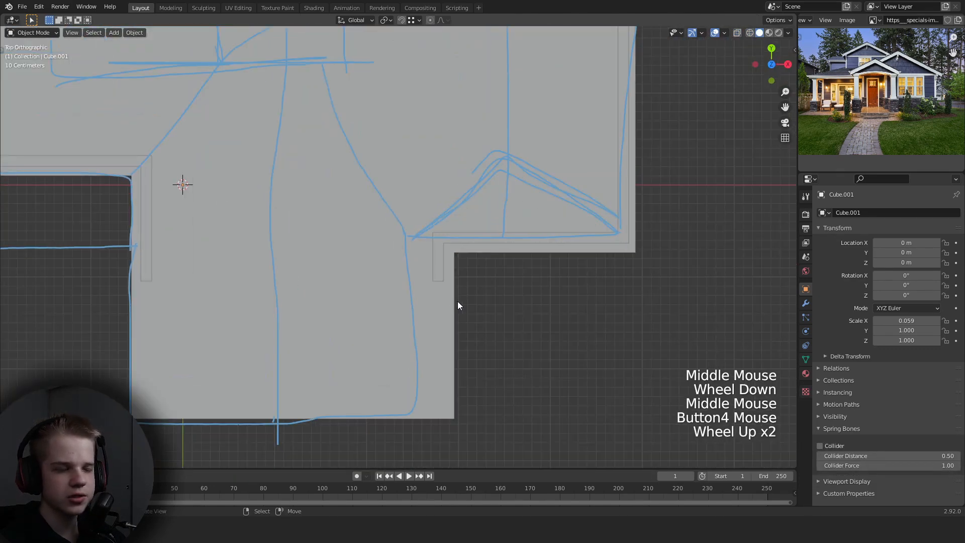
scroll(462, 304, down, 2)
scroll(467, 307, up, 1)
scroll(411, 307, up, 2)
scroll(439, 206, down, 2)
scroll(439, 204, up, 1)
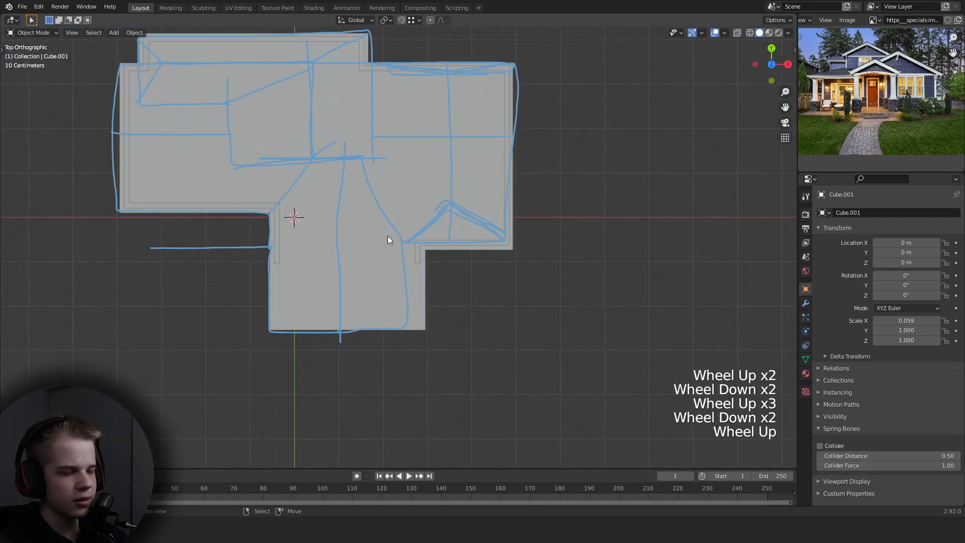
Add a cube mesh at the 3D cursor and show it as a wireframe from the top.
key(shift+a)
mouse_move(384, 233)
middle_drag(477, 236, 547, 139)
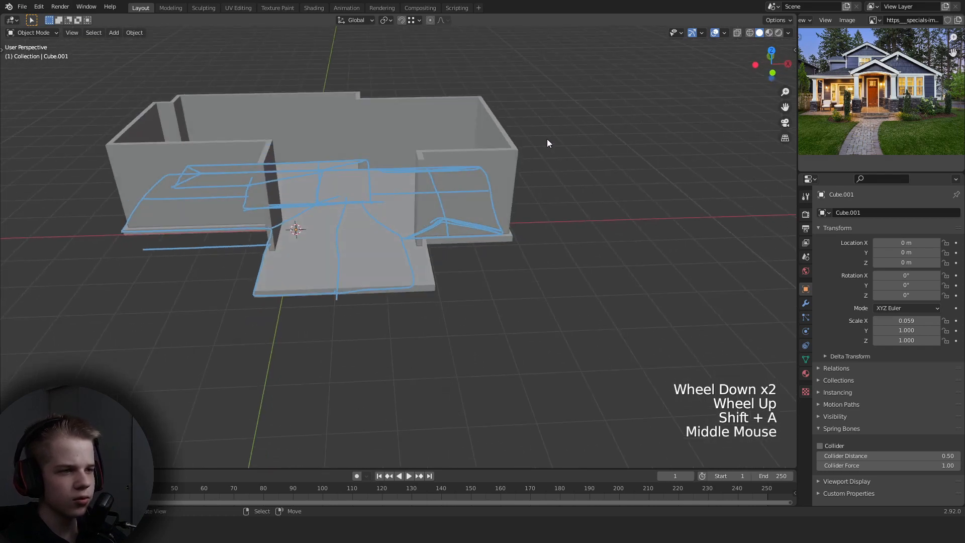
key(shift+a)
click(581, 148)
key(KP_7)
key(z)
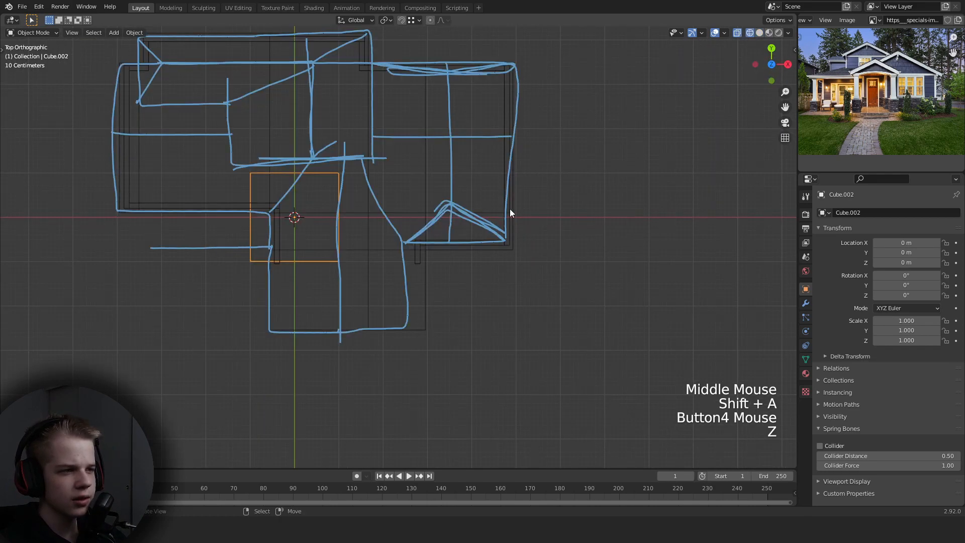
Scale the whole cube down to a small block and move it near the porch slab's front-left corner.
key(Tab)
key(a)
key(s)
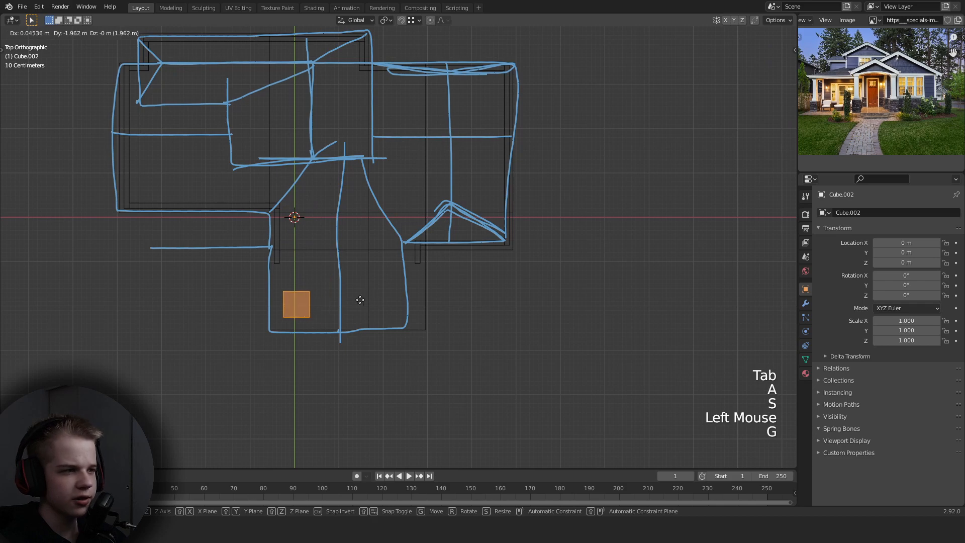
click(360, 300)
shift+middle_drag(376, 289, 397, 276)
scroll(340, 314, up, 2)
key(g)
scroll(314, 308, up, 1)
shift+click(253, 320)
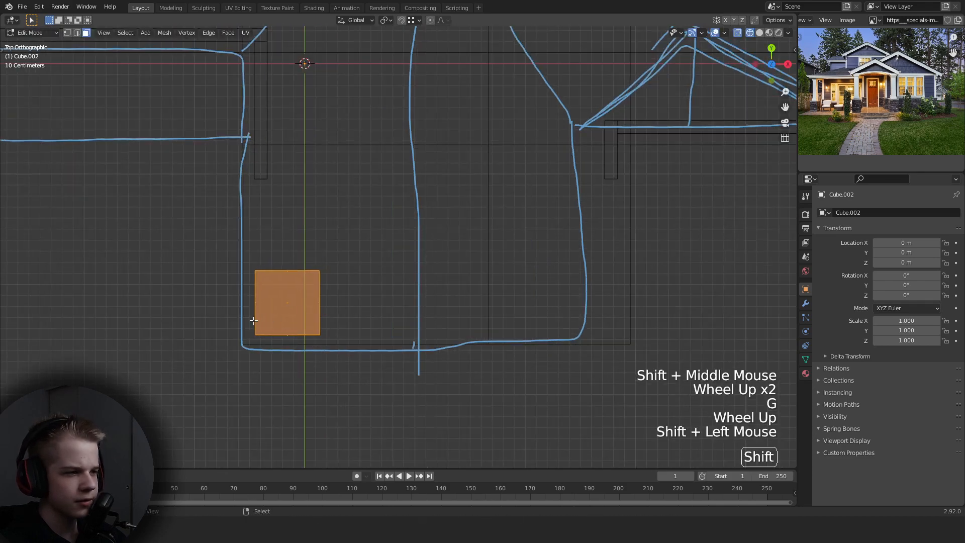
Fine-tune the block's position in the porch corner and snap it along X to the left stub's outer edge.
key(z)
key(g)
shift+click(391, 308)
key(g)
key(x)
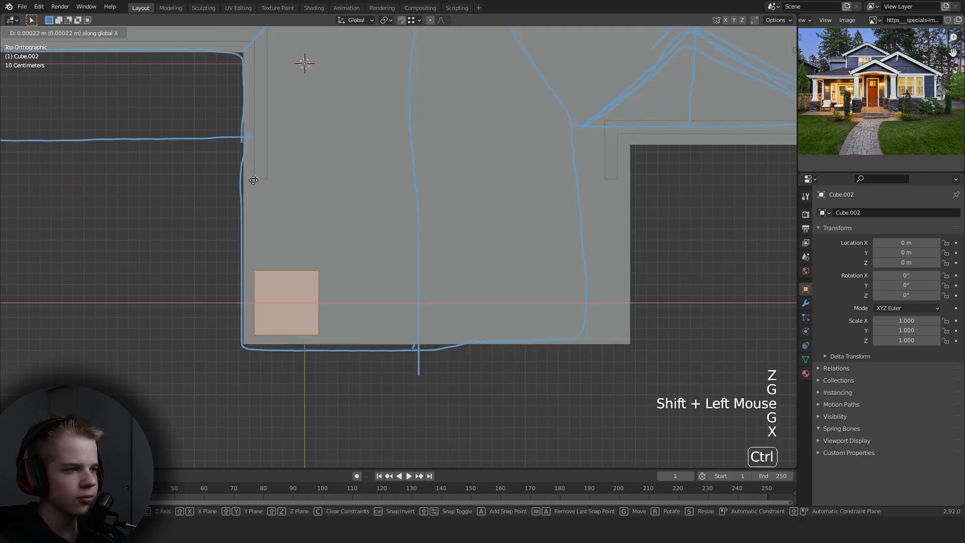
ctrl+click(253, 179)
scroll(344, 289, down, 3)
scroll(358, 291, up, 2)
mouse_move(345, 289)
shift+middle_down()
mouse_move(358, 291)
mouse_move(328, 286)
shift+middle_up()
key(shift+d)
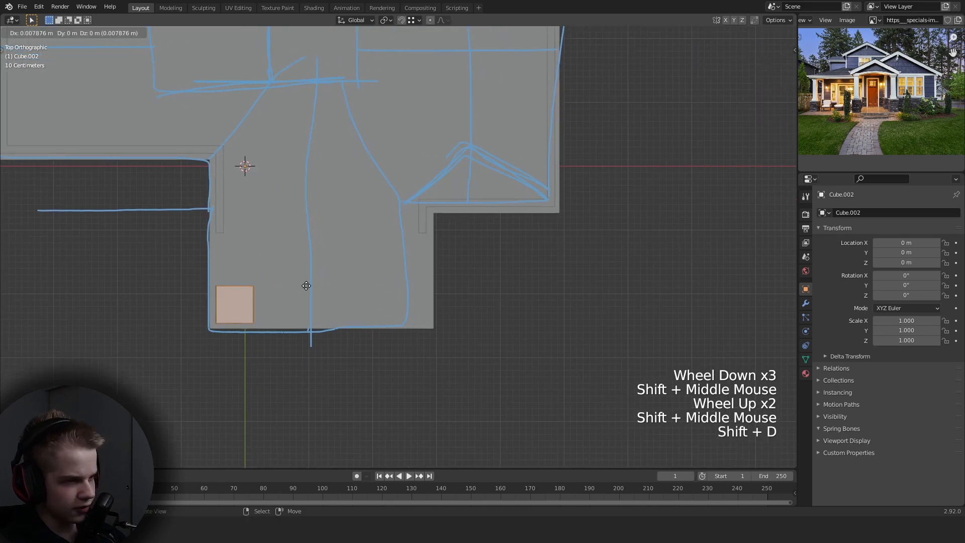
key(x)
right_click(469, 271)
key(ctrl+z)
Make a linked duplicate of the block and snap it 2.7104 m along X to the right stub's outer edge.
key(Tab)
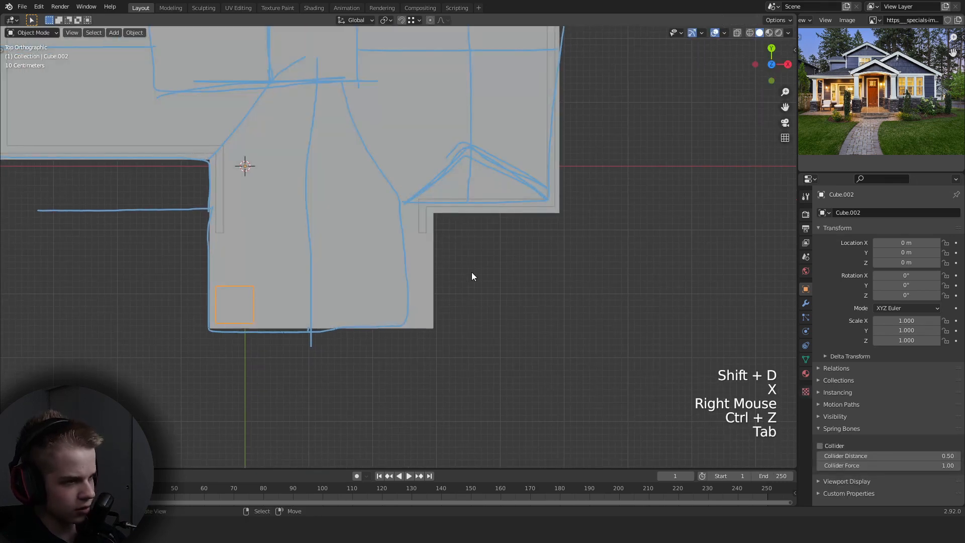
key(alt+d)
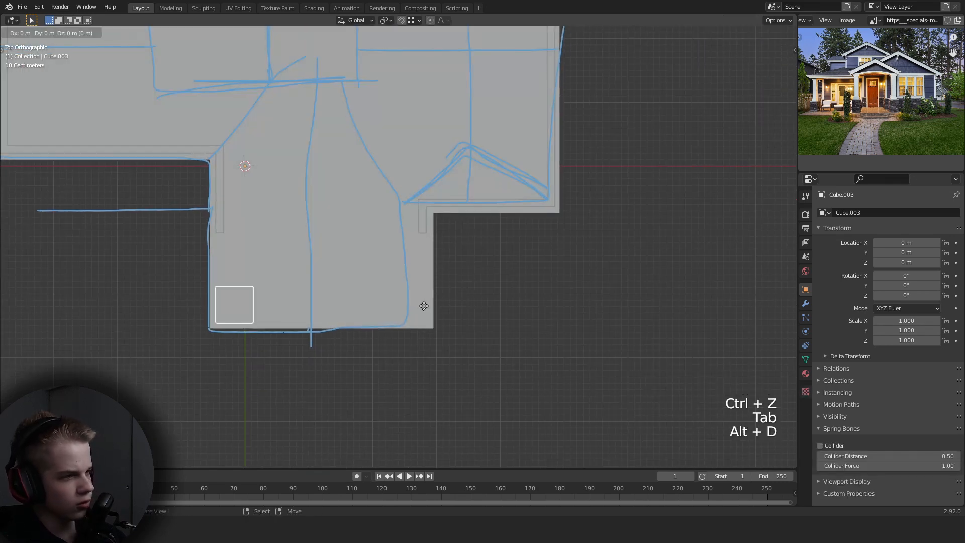
key(x)
ctrl+click(425, 228)
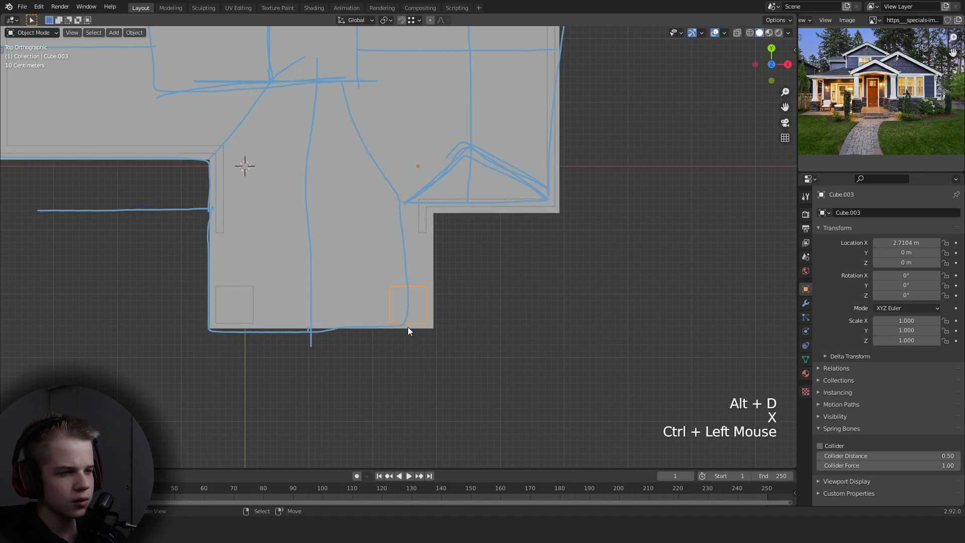
Edit the left corner block and select its whole mesh in a front wireframe view.
middle_drag(408, 326, 263, 299)
key(Tab)
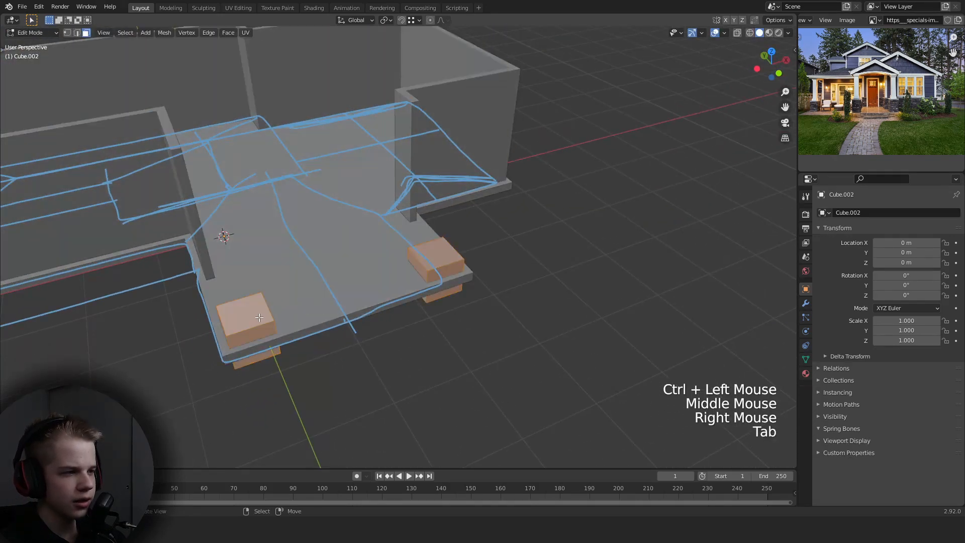
key(alt+a)
key(KP_1)
key(a)
key(z)
key(g)
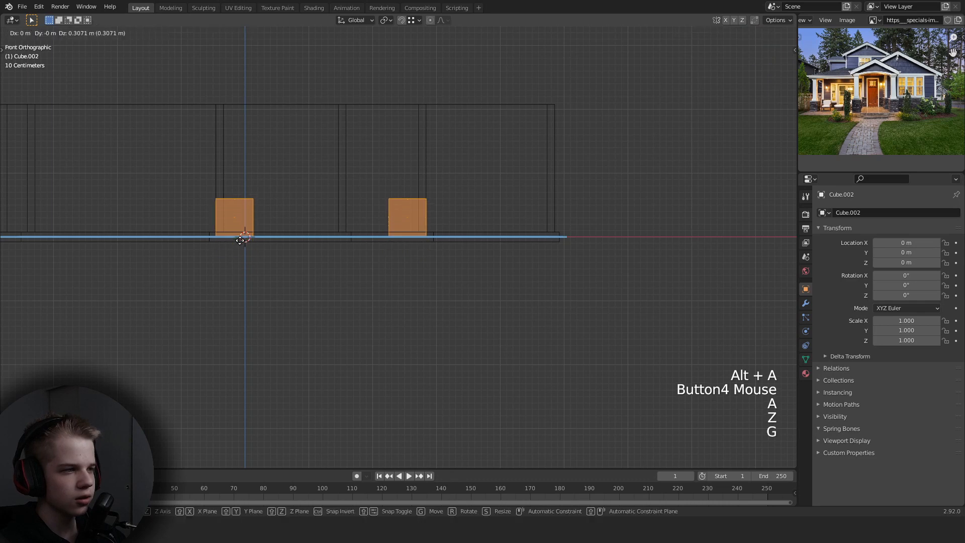
right_click(240, 240)
right_click(235, 209)
key(g)
right_click(286, 194)
shift+middle_drag(286, 194, 215, 408)
scroll(215, 408, up, 2)
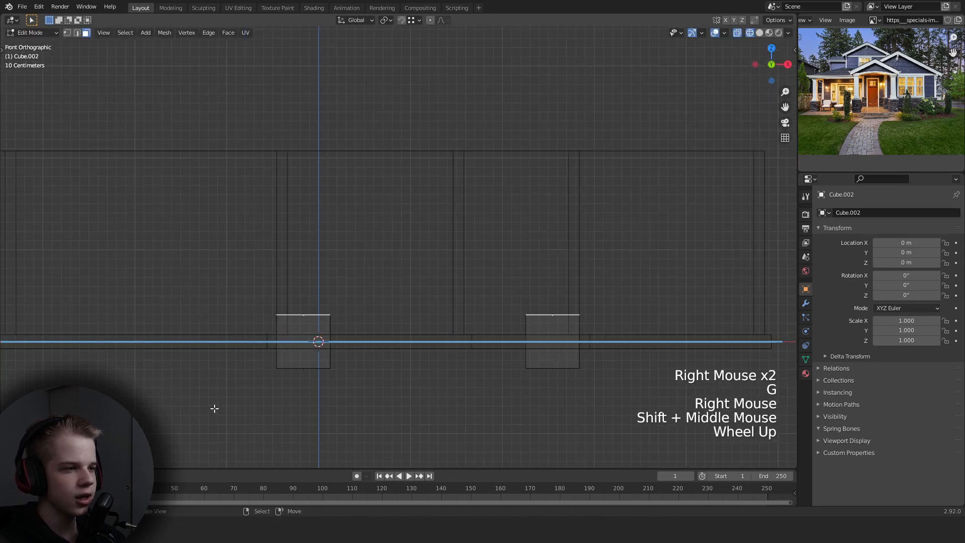
drag(224, 406, 412, 276)
key(g)
key(z)
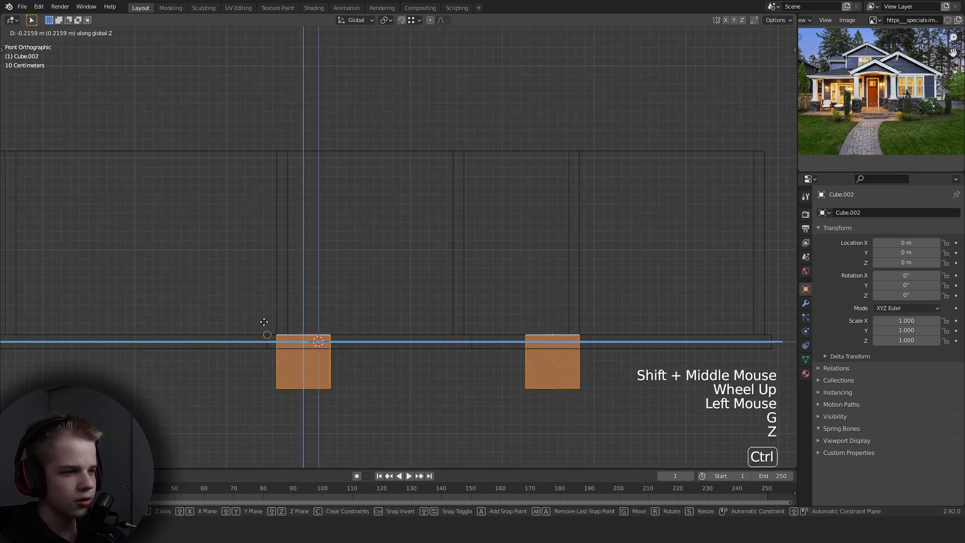
right_click(264, 319)
key(g)
click(267, 203)
key(ctrl+z)
Move the linked blocks up along Z and snap their undersides to the top of the base slab.
key(g)
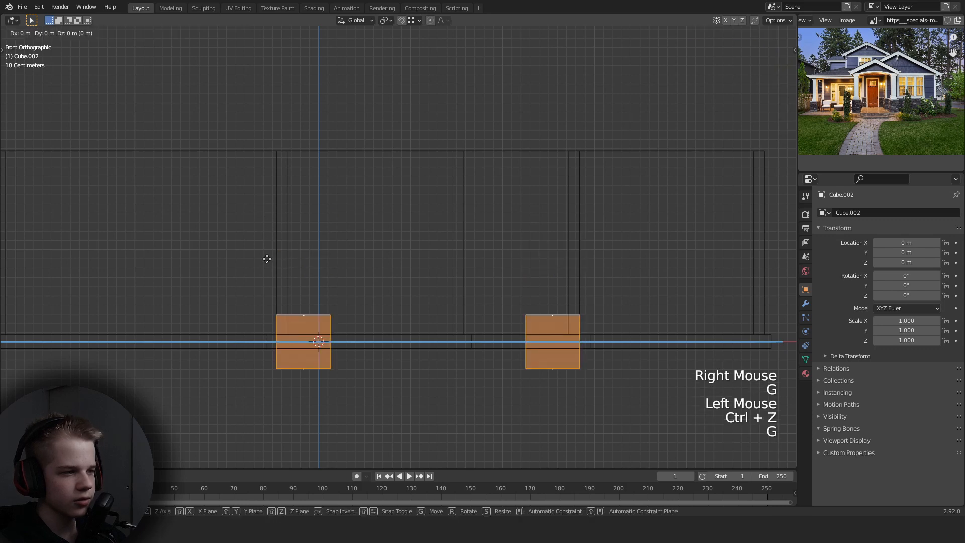
key(z)
click(255, 241)
key(g)
key(z)
ctrl+click(270, 325)
key(z)
scroll(269, 325, down, 1)
Select the block's top face and raise it along Z to make both linked pedestals taller.
mouse_move(269, 325)
middle_down()
mouse_move(363, 320)
mouse_move(405, 351)
middle_up()
key(grave)
click(409, 247)
scroll(372, 304, down, 2)
middle_drag(372, 304, 352, 282)
key(3)
right_click(359, 301)
key(g)
key(z)
shift+click(478, 298)
scroll(478, 297, up, 1)
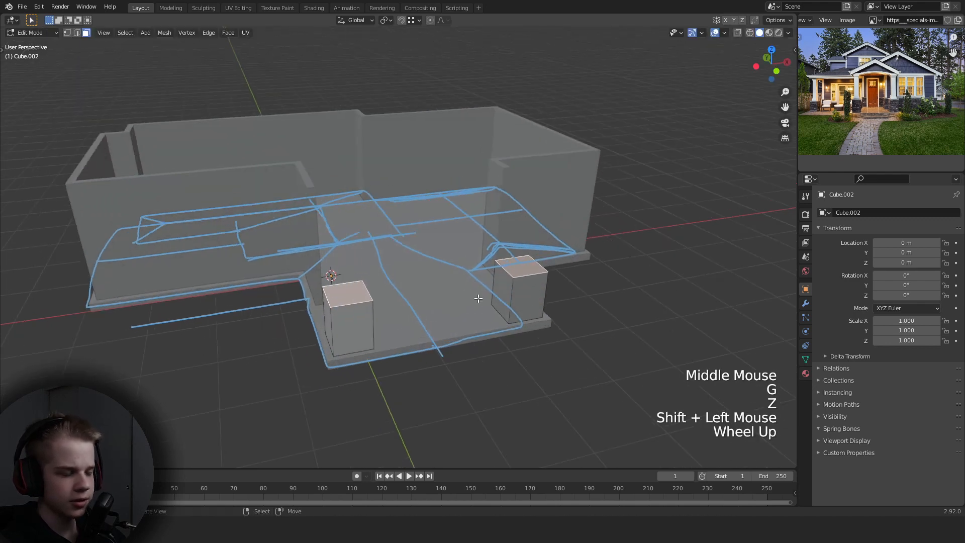
Inset the pedestals' top faces and extrude them straight up into narrower columns taller than the walls.
scroll(477, 298, up, 1)
shift+middle_drag(478, 298, 478, 284)
key(i)
click(480, 282)
key(e)
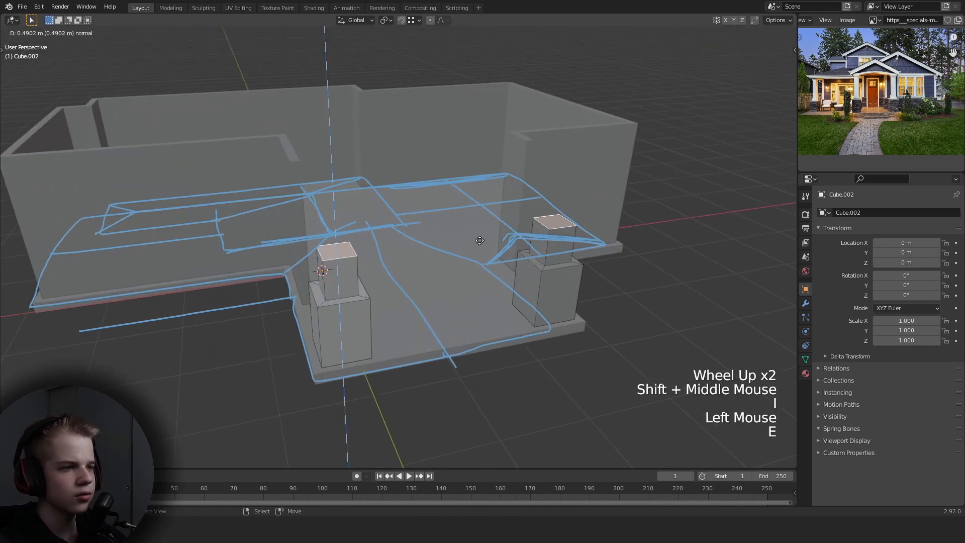
key(z)
key(z)
click(473, 138)
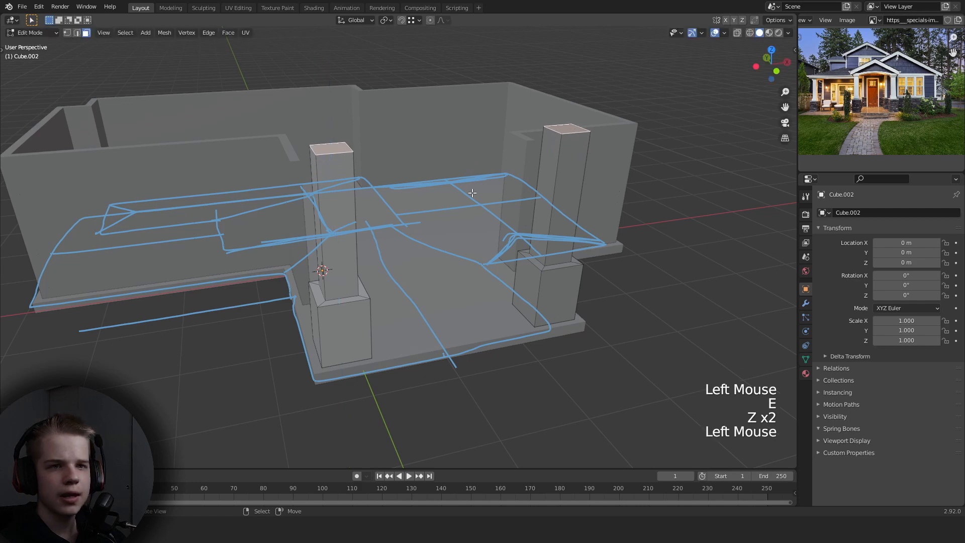
Compare the porch columns with the wall height from a low perspective and the front, outside mesh editing.
shift+middle_drag(472, 192, 454, 265)
key(grave)
click(394, 183)
shift+middle_drag(394, 183, 414, 261)
scroll(430, 239, down, 1)
key(Tab)
key(grave)
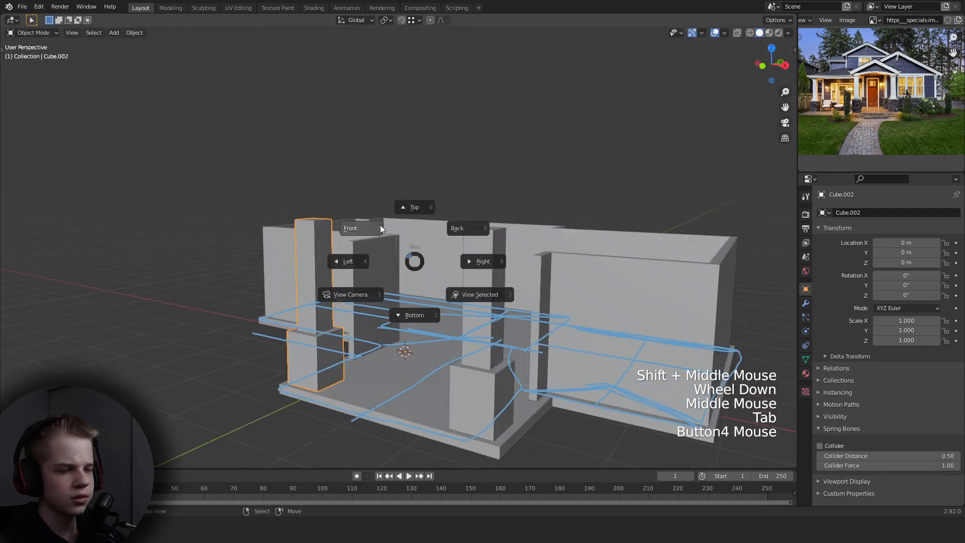
click(379, 225)
Open the walls object for editing and measure the wall's height at the corner beside the left stub.
right_click(296, 275)
middle_drag(296, 275, 381, 302)
scroll(382, 311, down, 2)
scroll(381, 302, up, 2)
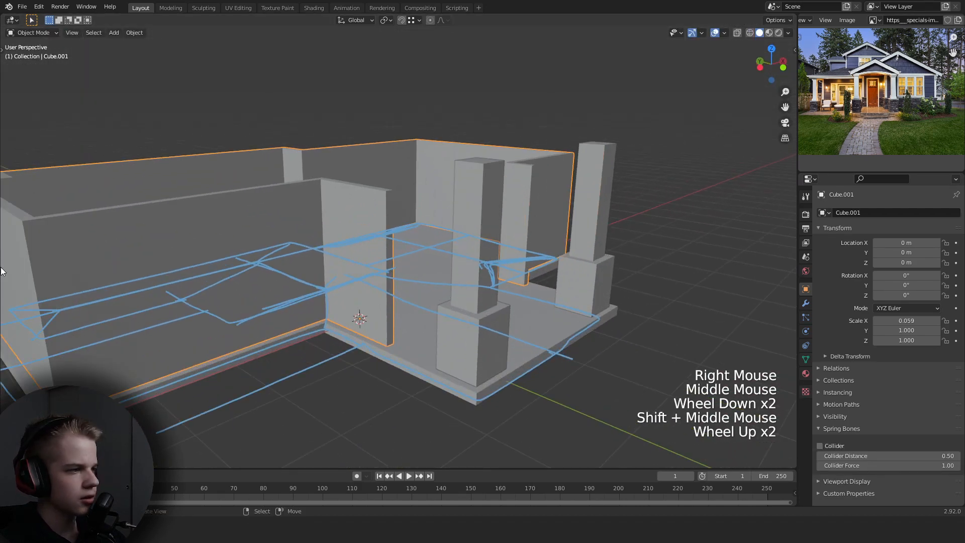
key(Tab)
key(a)
key(t)
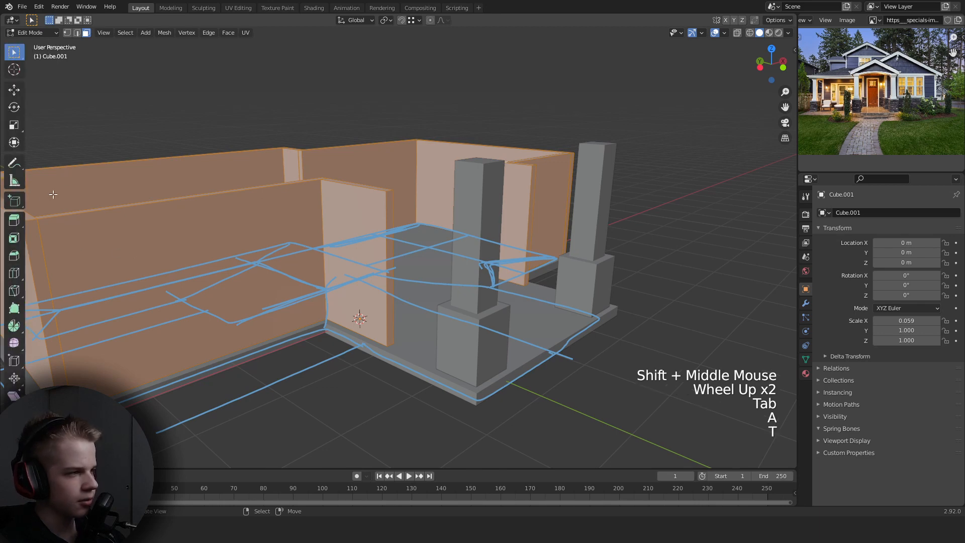
shift+middle_drag(145, 218, 393, 342)
scroll(392, 343, up, 2)
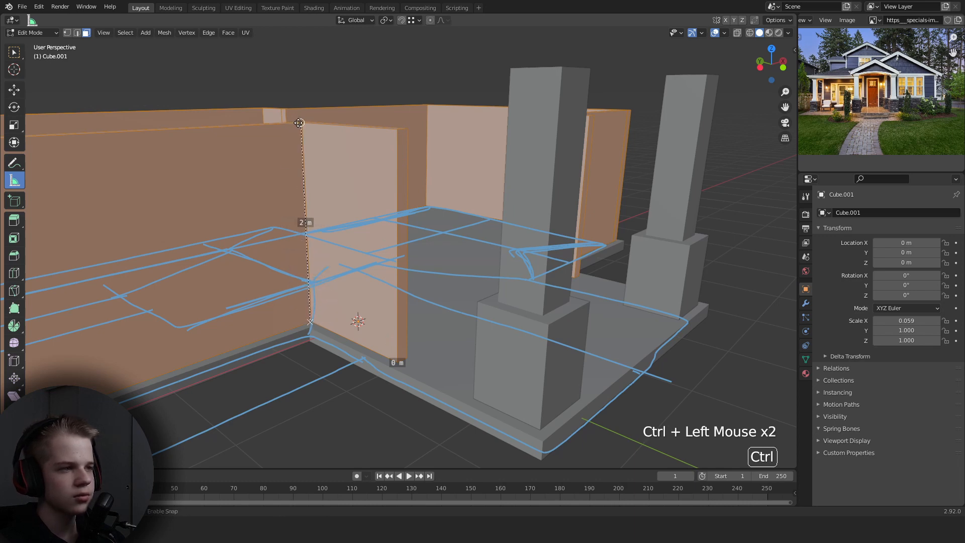
middle_drag(417, 218, 291, 230)
scroll(334, 241, down, 3)
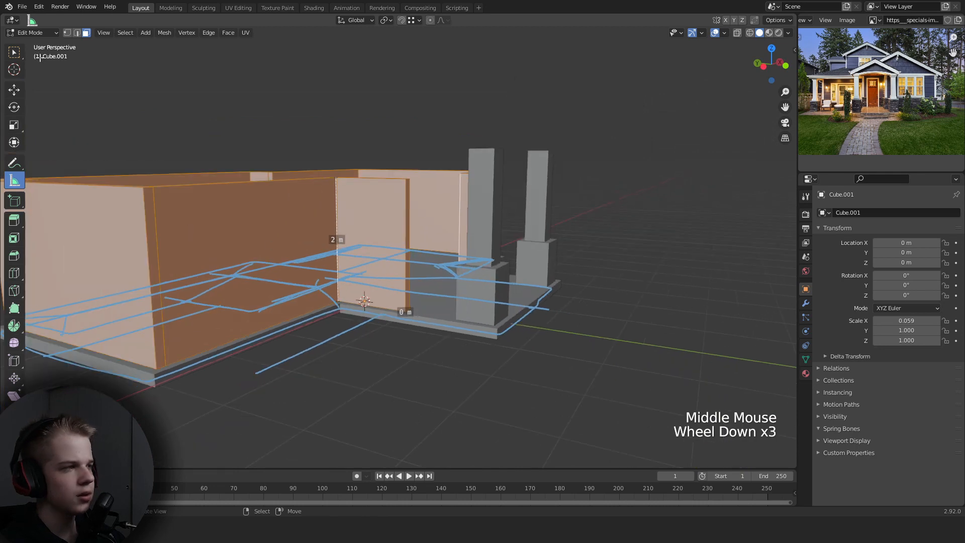
click(15, 52)
Select all top vertices of the walls in front wireframe view and raise them about 0.2 m along Z.
scroll(499, 296, down, 1)
scroll(500, 296, down, 1)
middle_drag(550, 300, 490, 321)
scroll(490, 320, up, 2)
key(1)
key(KP_1)
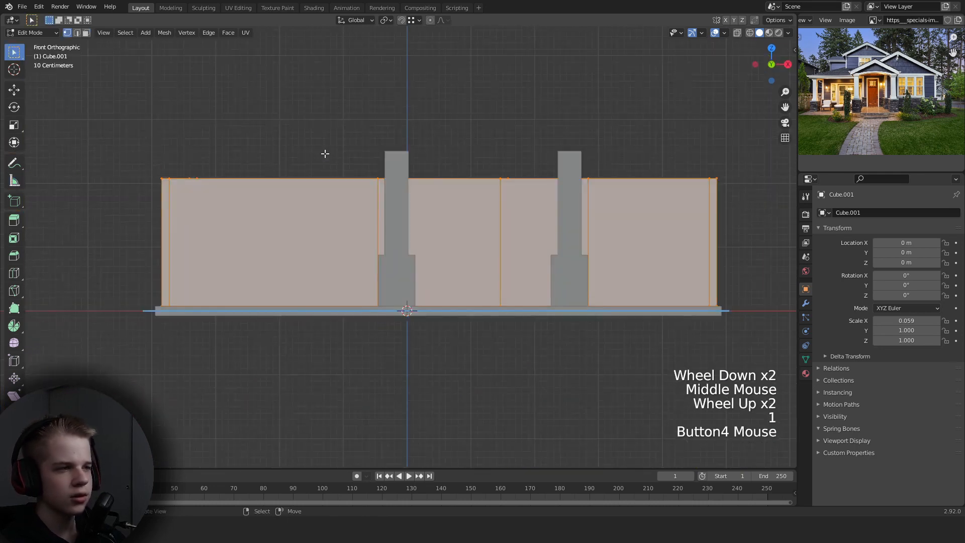
key(alt+a)
key(z)
drag(129, 241, 753, 135)
key(g)
key(z)
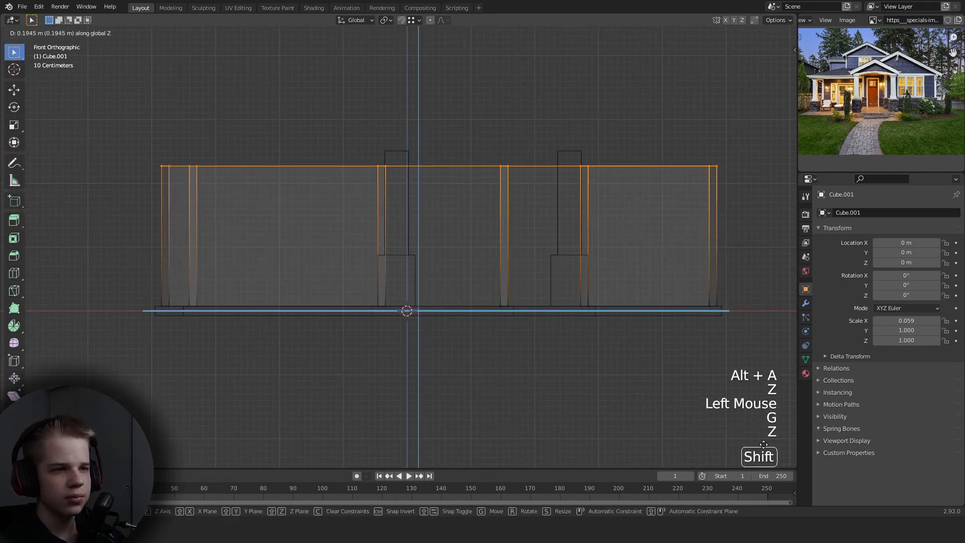
shift+click(753, 120)
key(Tab)
key(z)
Reselect the walls' top vertices and raise them slightly further along Z, close to the column tops.
scroll(673, 362, down, 2)
mouse_move(663, 363)
middle_down()
mouse_move(552, 391)
mouse_move(438, 300)
mouse_move(430, 326)
middle_up()
key(alt+a)
scroll(553, 392, up, 3)
key(KP_1)
key(Tab)
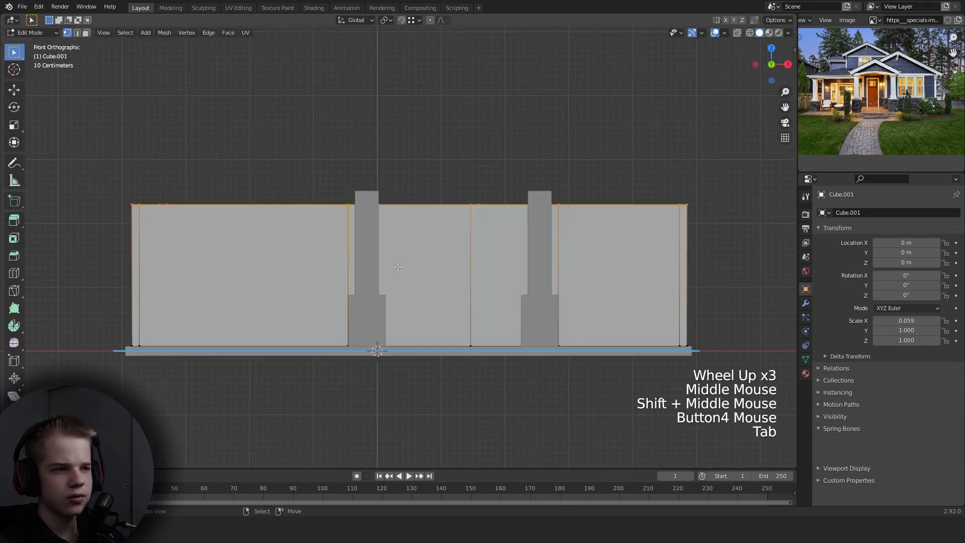
key(z)
key(alt+a)
drag(91, 268, 661, 144)
key(g)
key(z)
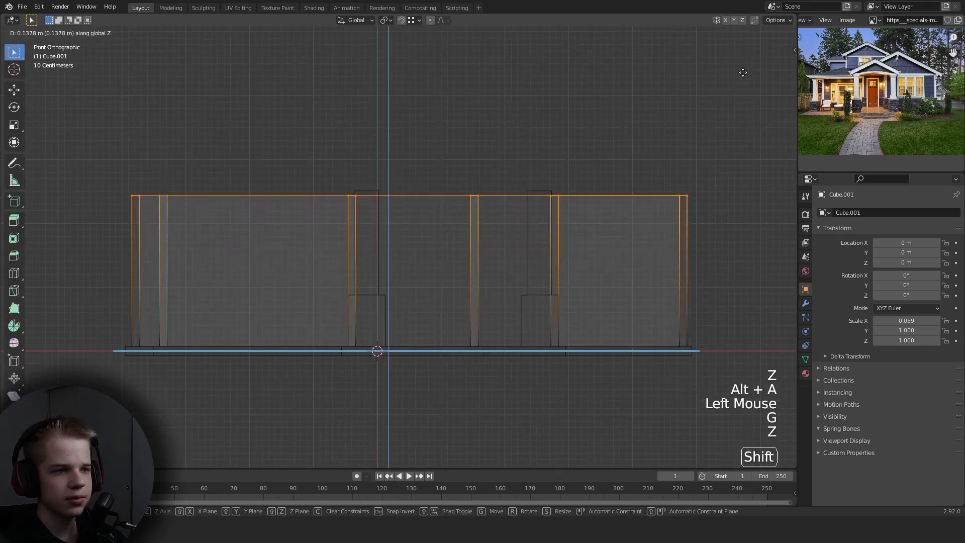
shift+click(695, 134)
key(z)
key(Tab)
Examine the raised walls and porch columns from low and high perspective views.
scroll(523, 242, down, 2)
middle_drag(523, 243, 682, 231)
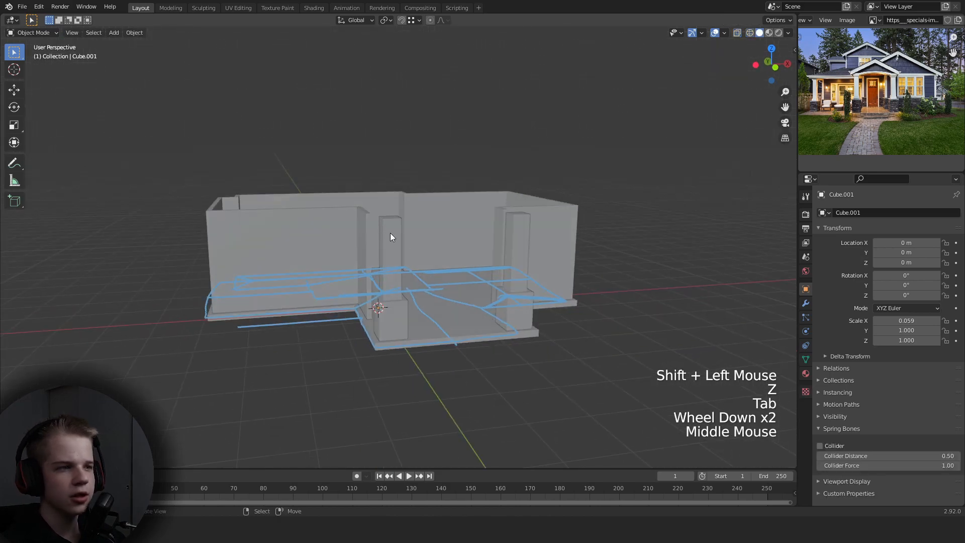
scroll(373, 185, up, 1)
scroll(373, 185, down, 2)
middle_drag(373, 185, 496, 345)
scroll(349, 246, up, 3)
right_click(349, 246)
scroll(488, 311, down, 1)
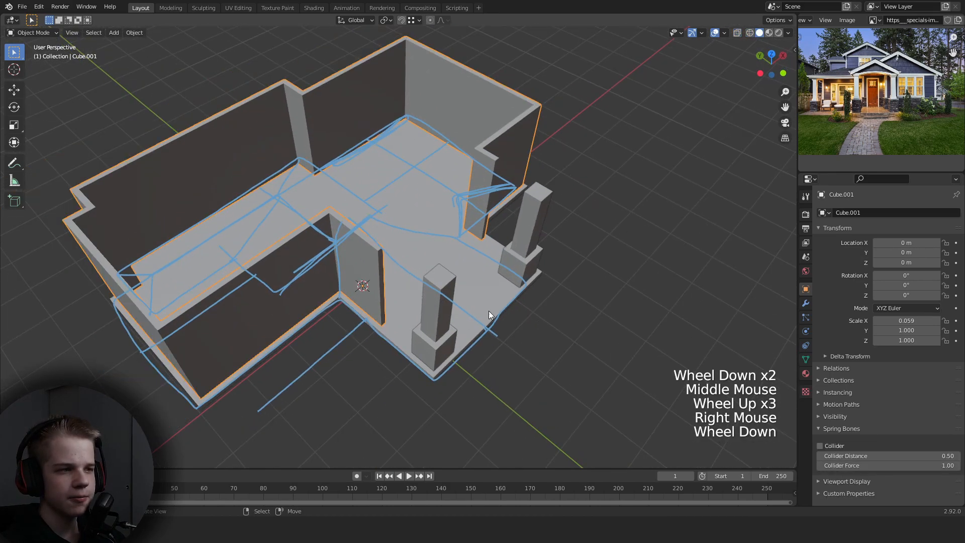
Duplicate the base slab and raise the copy about 3.4 m along Z, above the walls.
scroll(488, 311, down, 1)
right_click(496, 306)
scroll(495, 306, down, 2)
middle_drag(495, 306, 480, 321)
scroll(480, 321, up, 3)
key(shift+d)
right_click(483, 295)
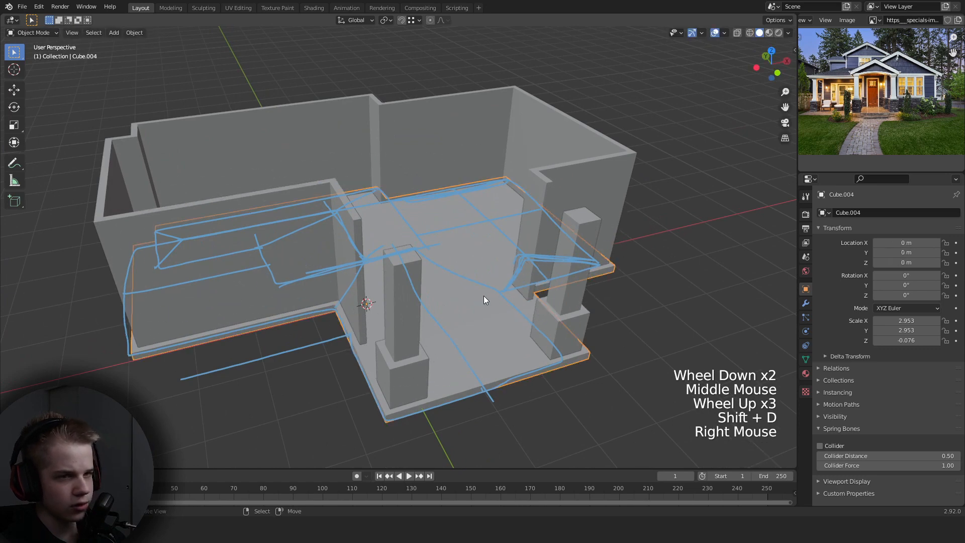
key(g)
key(z)
click(548, 136)
Lower the slab copy along Z and snap it onto the wall tops at 2.526 m.
key(g)
key(z)
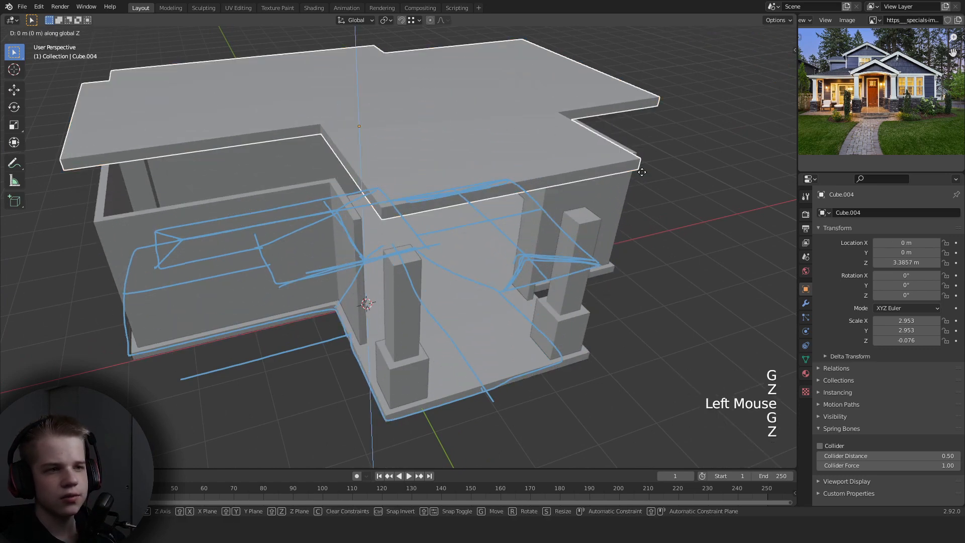
ctrl+click(553, 184)
middle_drag(552, 184, 509, 292)
scroll(577, 193, down, 1)
Compare the house block in front and perspective views with the upper storey and gables in the reference photo.
key(Tab)
scroll(578, 192, down, 2)
scroll(484, 211, up, 2)
key(alt+a)
key(Tab)
scroll(452, 237, down, 1)
key(alt+a)
key(KP_1)
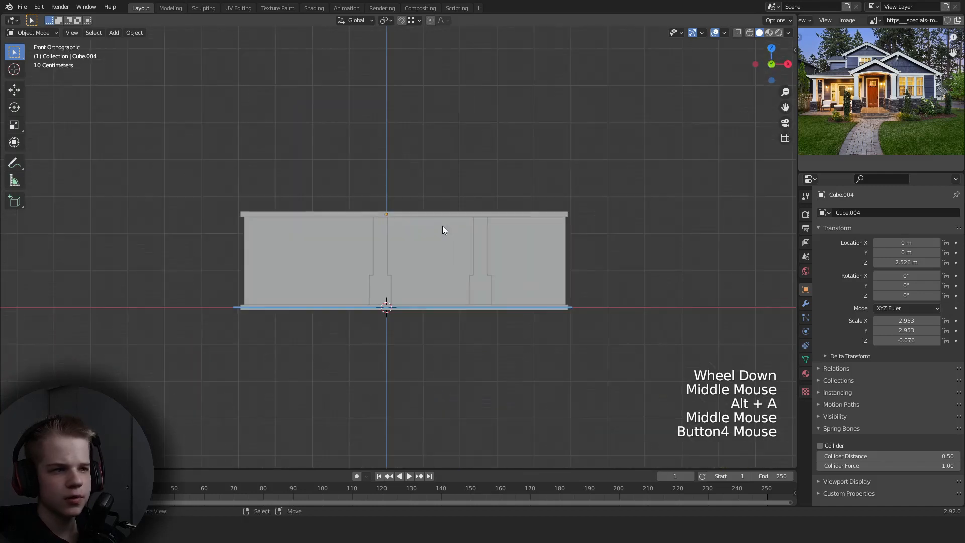
scroll(513, 262, down, 2)
scroll(860, 87, up, 2)
middle_drag(860, 86, 885, 100)
scroll(884, 100, down, 2)
mouse_move(885, 101)
middle_down()
mouse_move(903, 116)
mouse_move(883, 92)
middle_up()
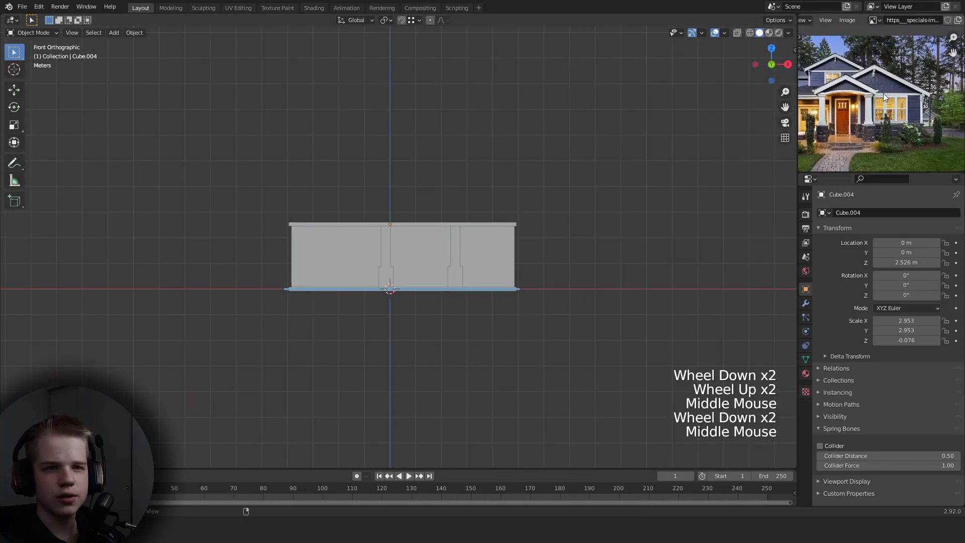
scroll(425, 222, down, 1)
scroll(452, 221, down, 2)
scroll(510, 218, up, 2)
middle_drag(510, 218, 478, 260)
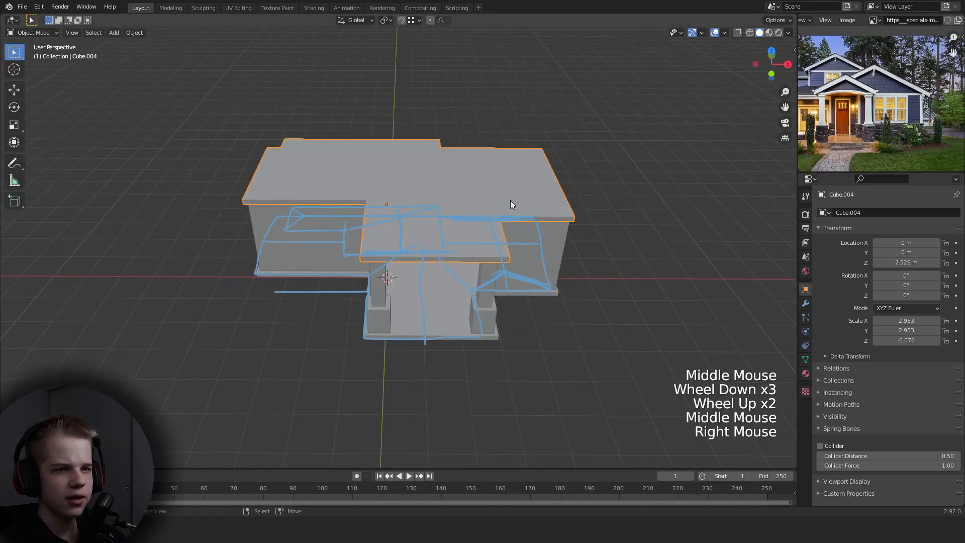
middle_drag(894, 99, 923, 124)
scroll(432, 236, down, 2)
middle_drag(433, 237, 487, 215)
Examine the house outline in top view against the sketched plan, and inspect the block from its rear corner.
key(KP_7)
key(z)
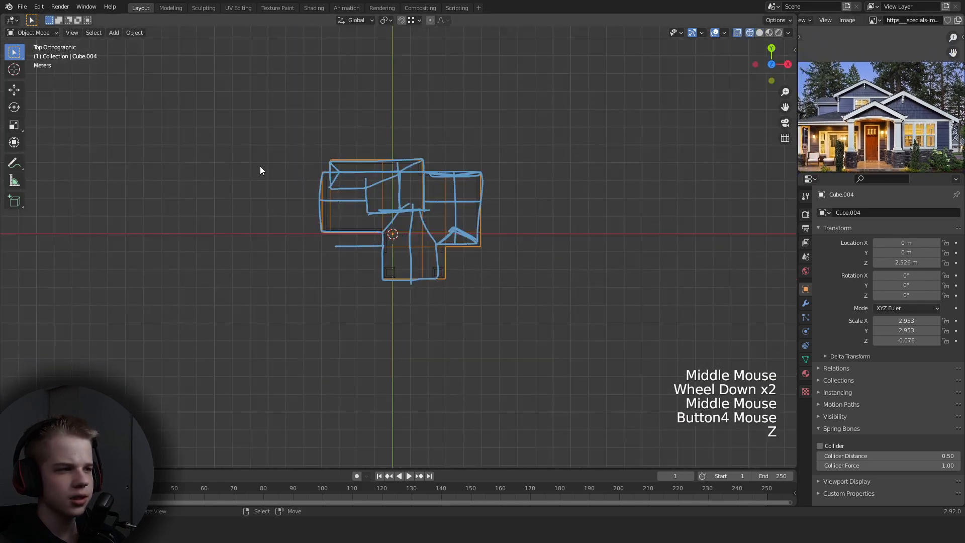
scroll(347, 221, up, 1)
key(z)
mouse_move(260, 170)
shift+middle_down()
mouse_move(347, 221)
mouse_move(441, 196)
shift+middle_up()
key(alt+a)
scroll(503, 284, up, 2)
middle_drag(503, 284, 452, 261)
shift+middle_drag(452, 261, 421, 251)
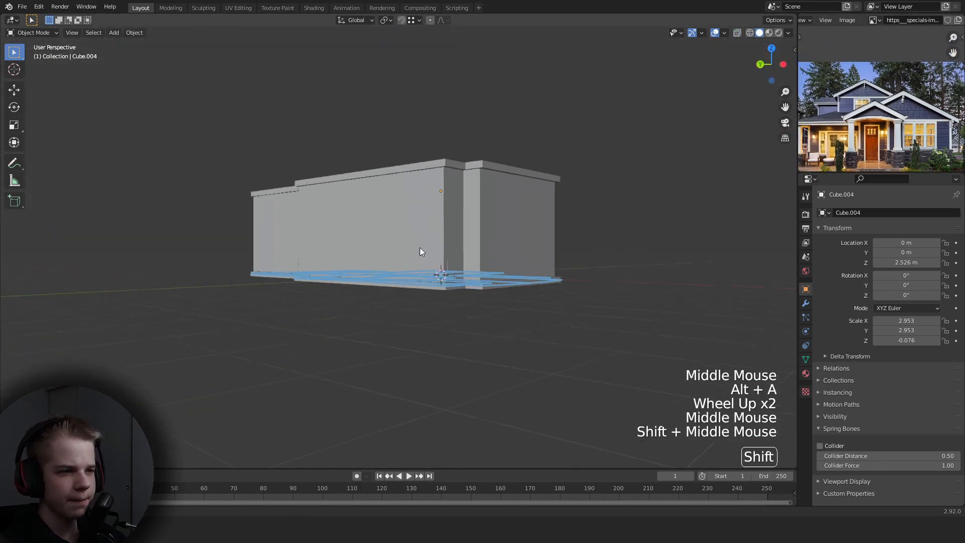
scroll(420, 247, up, 1)
right_click(485, 228)
key(Tab)
mouse_move(484, 227)
middle_down()
mouse_move(394, 239)
mouse_move(442, 222)
middle_up()
key(3)
key(z)
key(alt+a)
key(z)
key(Tab)
Delete the faces of the upper slab's projecting rear strip, including its remaining linked part.
right_click(405, 219)
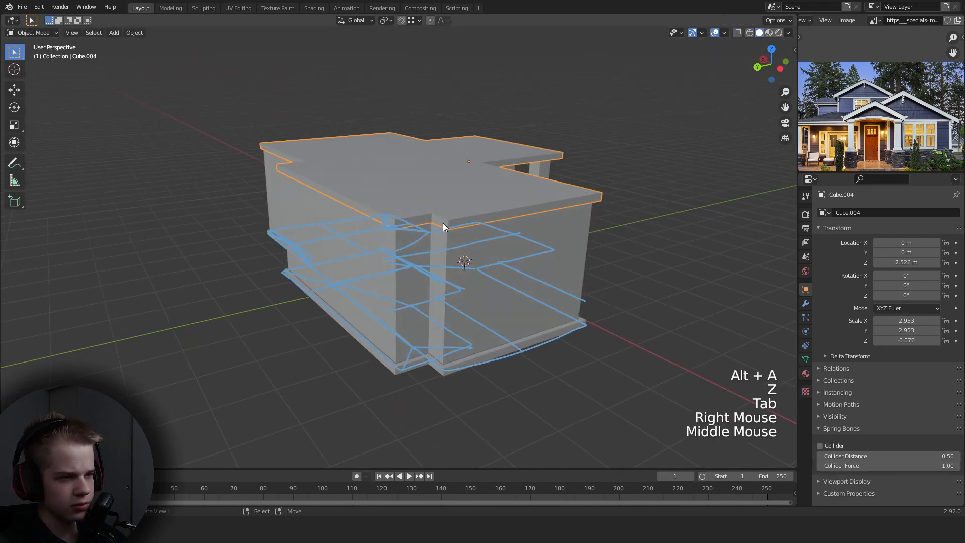
key(3)
key(Tab)
key(3)
key(alt+a)
alt+shift+right_click(407, 217)
key(x)
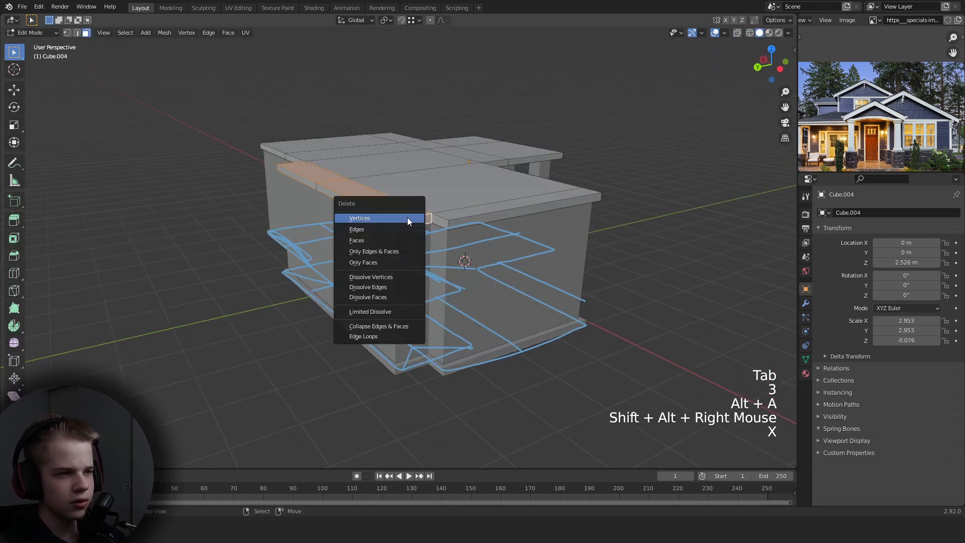
click(370, 240)
key(x)
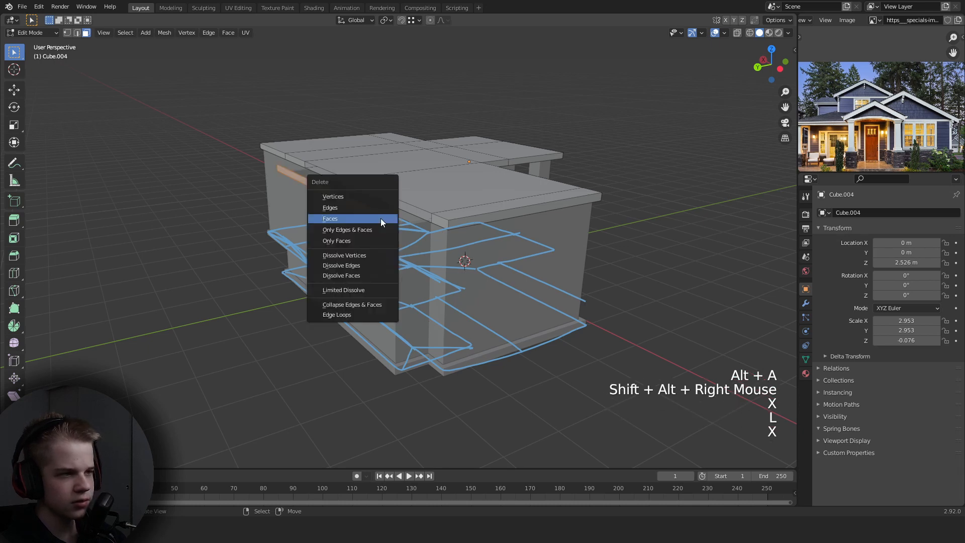
click(381, 218)
Fill the upper slab's open rear side with faces where the projecting strip was cut away.
key(Tab)
key(Tab)
key(3)
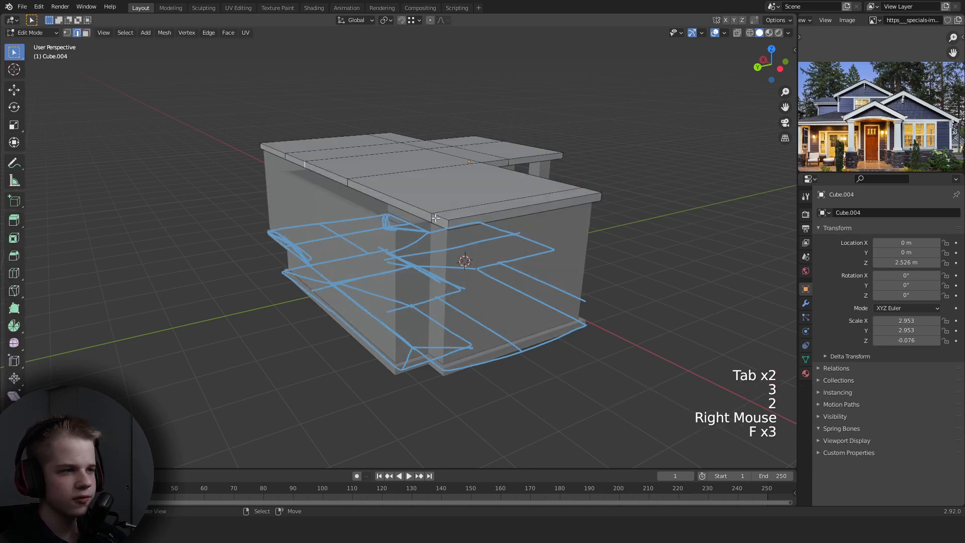
Duplicate the three linked wall pieces of the rear bay and raise the copies along Z above the house.
key(Tab)
right_click(393, 240)
key(Tab)
middle_drag(412, 229, 427, 282)
shift+middle_drag(427, 281, 441, 324)
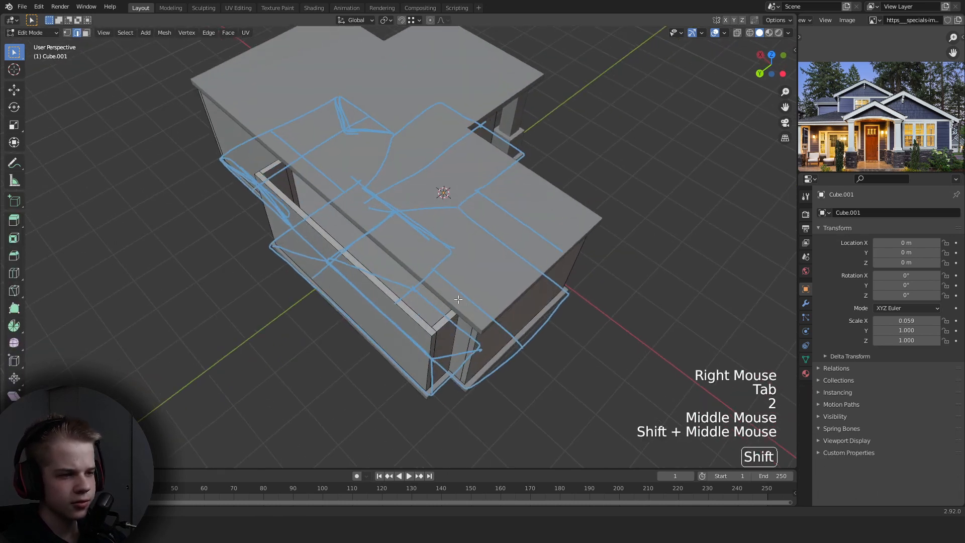
scroll(441, 324, up, 3)
key(3)
scroll(400, 320, down, 1)
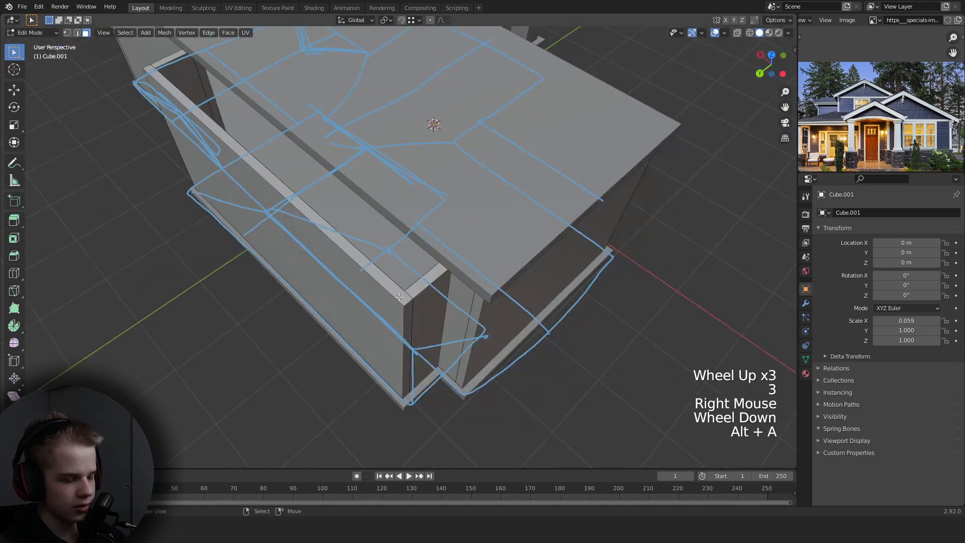
key(l)
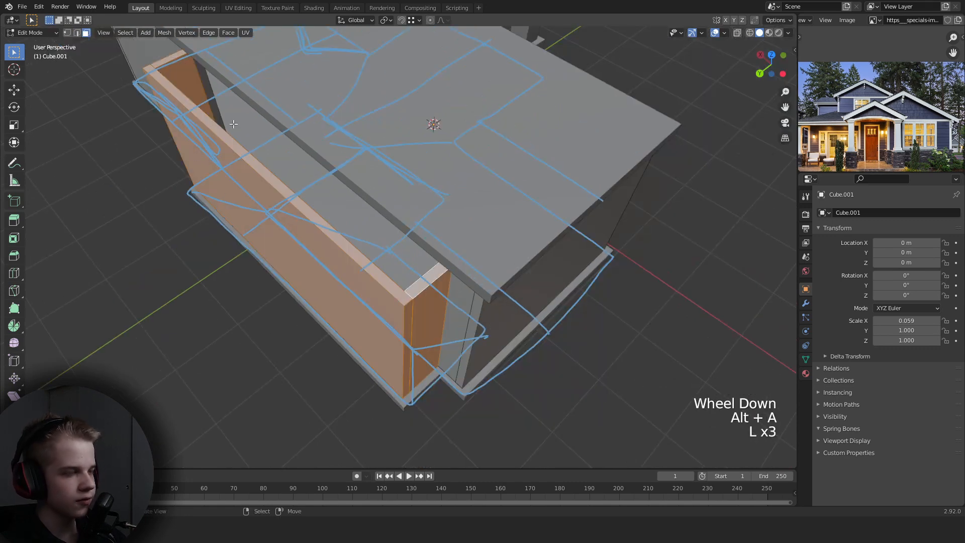
scroll(234, 124, down, 2)
middle_drag(234, 124, 351, 191)
key(shift+d)
key(z)
click(436, 200)
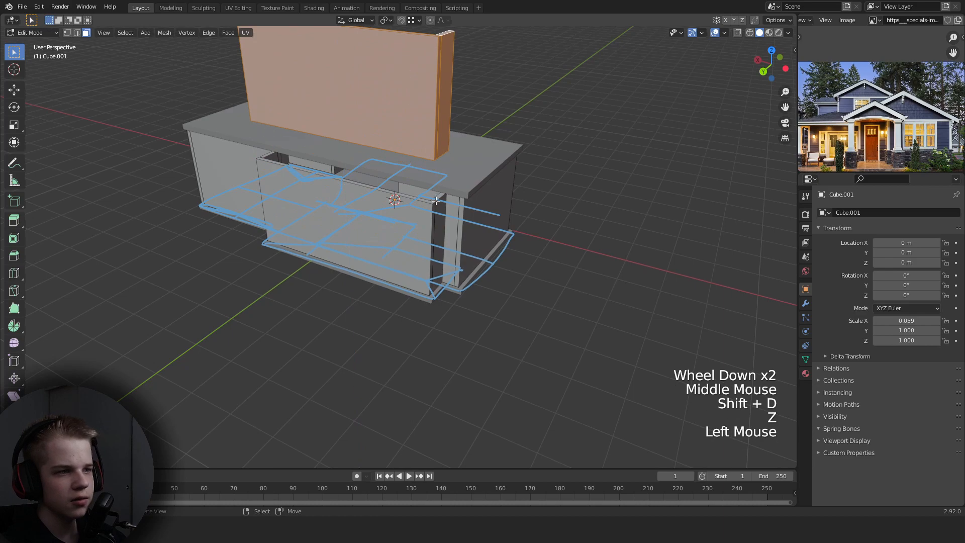
Lower the copied bay walls along Z, snapping them onto the tops of the original bay walls.
key(g)
key(z)
ctrl+click(435, 231)
key(Tab)
Examine the stacked rear bay walls from several angles and distances.
middle_drag(435, 231, 472, 180)
scroll(423, 192, down, 2)
scroll(469, 261, up, 2)
scroll(505, 233, up, 1)
scroll(478, 294, down, 2)
middle_drag(478, 294, 538, 230)
scroll(537, 229, up, 2)
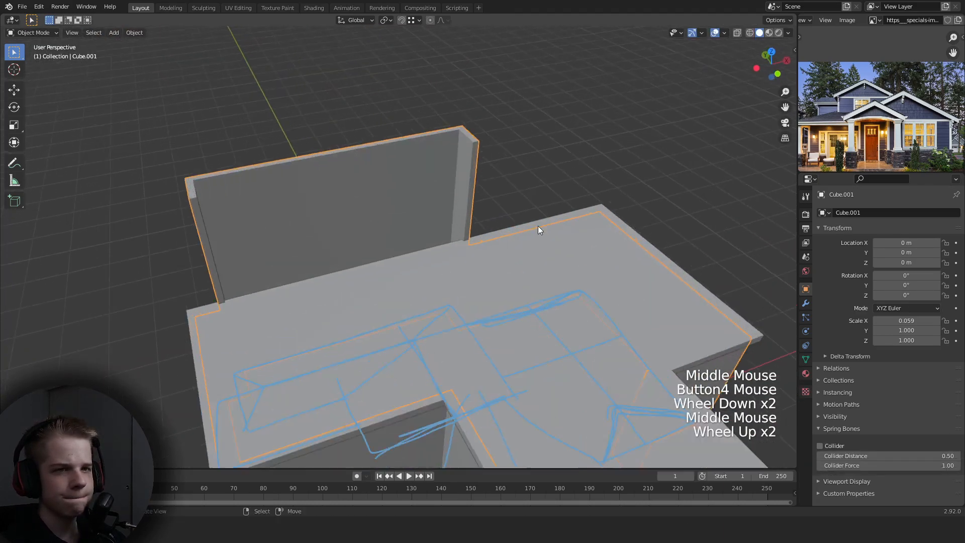
scroll(538, 230, up, 1)
scroll(445, 196, down, 3)
Select the upper bay walls' top vertices in front wireframe view and lower them slightly along Z.
key(Tab)
key(z)
scroll(355, 234, up, 2)
key(alt+a)
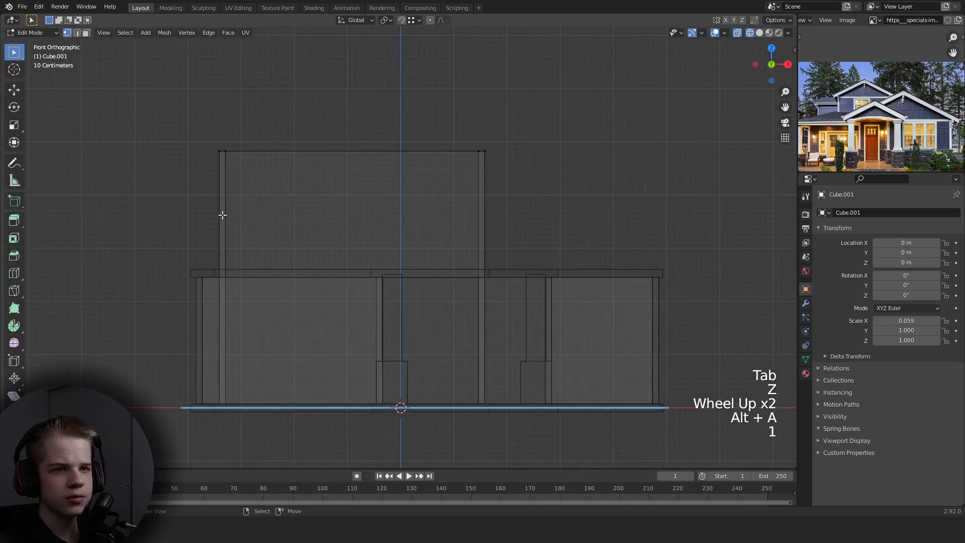
drag(223, 215, 568, 97)
key(g)
key(z)
click(576, 110)
key(z)
Separate the three linked upper bay walls from the walls object into their own object.
key(KP_7)
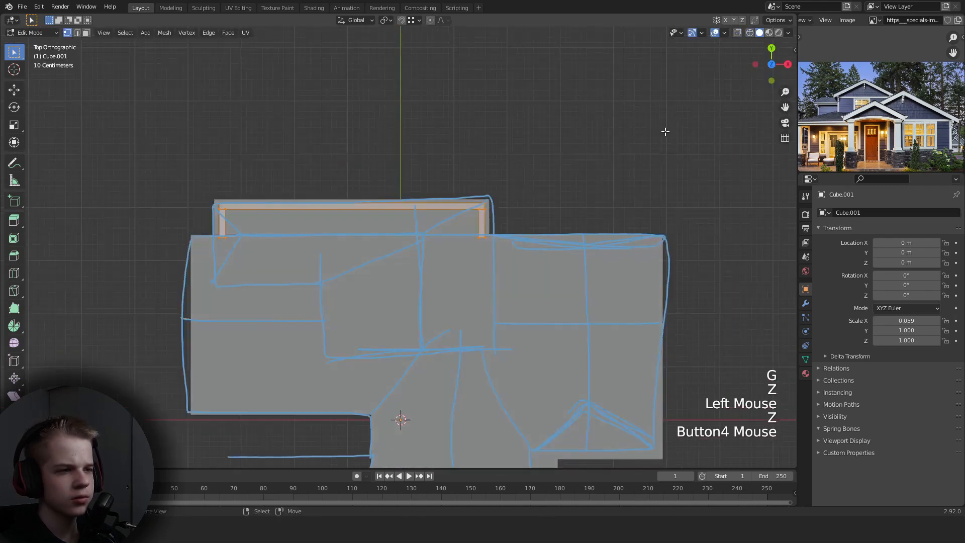
key(Tab)
key(z)
key(z)
shift+middle_drag(424, 205, 603, 208)
key(Tab)
key(z)
mouse_move(327, 203)
middle_down()
mouse_move(367, 151)
mouse_move(437, 218)
mouse_move(305, 233)
middle_up()
key(alt+a)
key(z)
key(3)
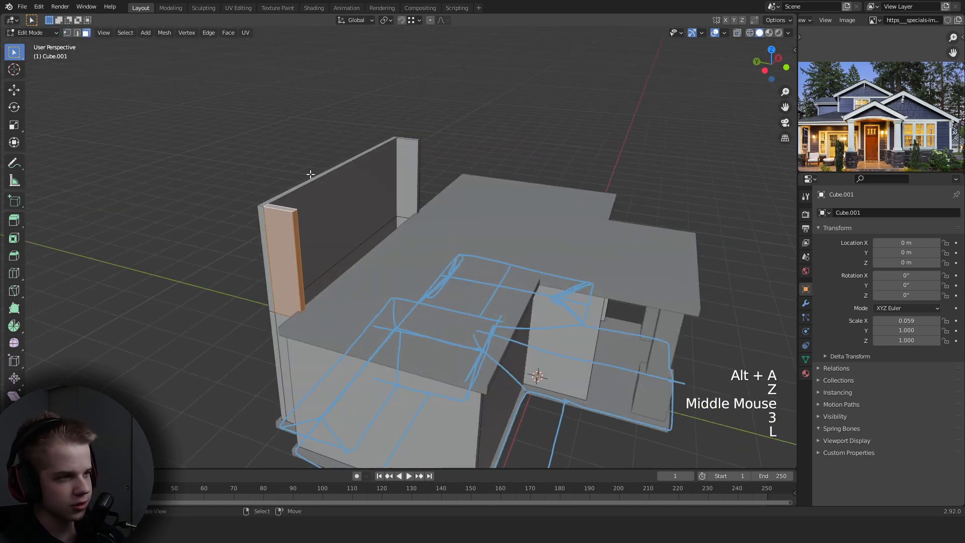
key(l)
key(p)
key(Tab)
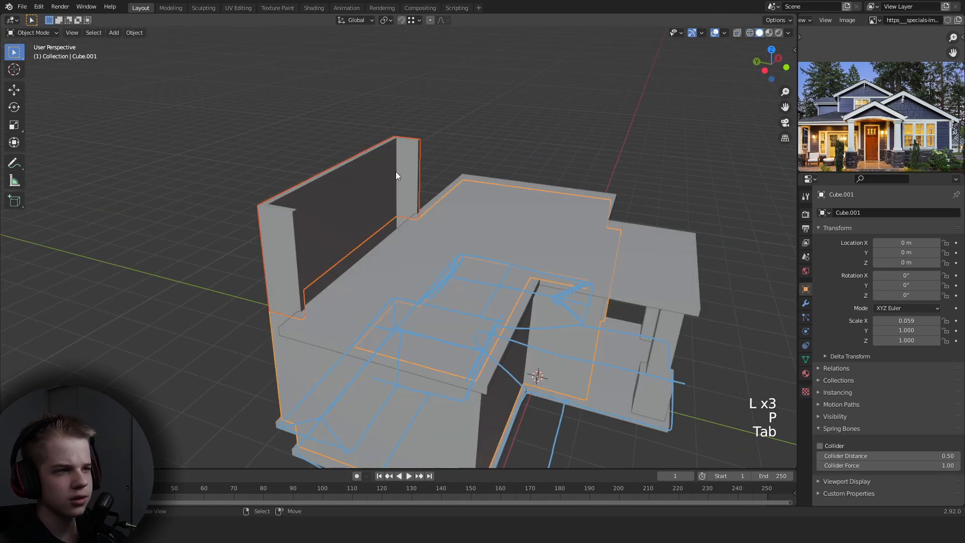
Extend the left upper wall by moving its front-end vertices about 1.1 m along negative Y in top wireframe view.
scroll(412, 228, down, 4)
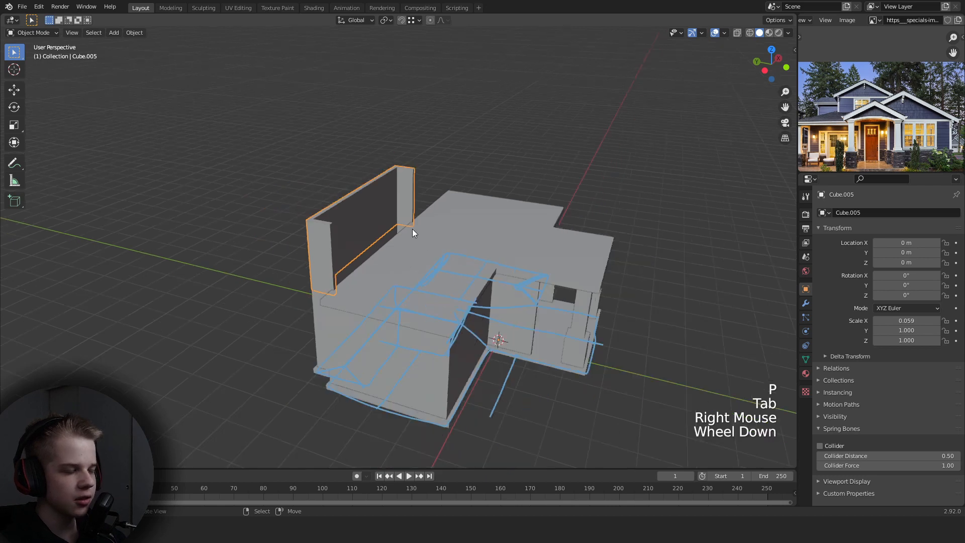
scroll(412, 231, up, 2)
key(KP_7)
key(Tab)
key(z)
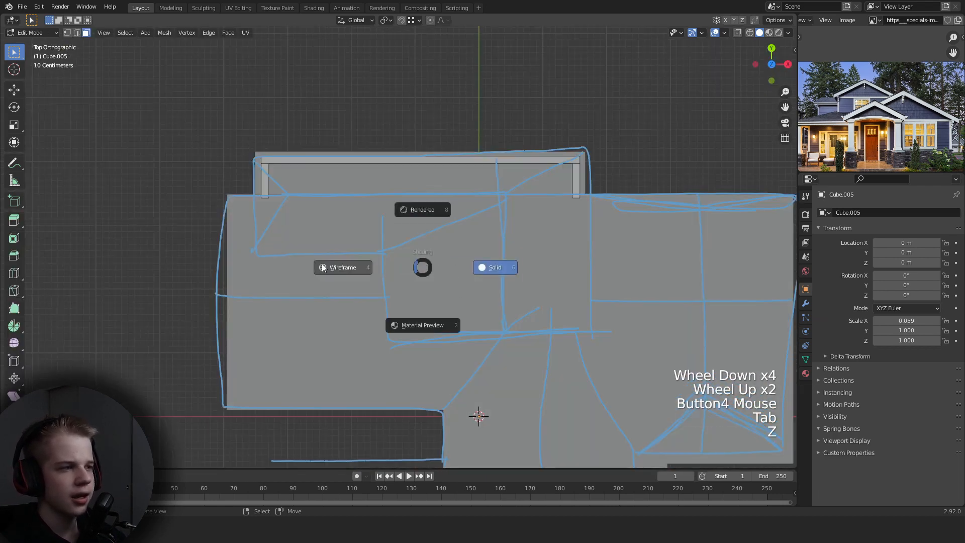
key(alt+a)
key(1)
key(g)
key(y)
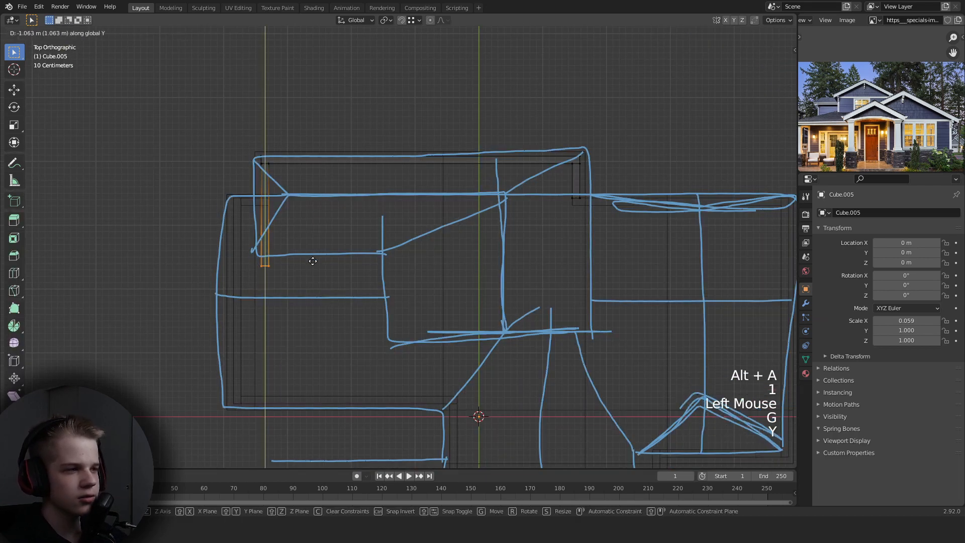
click(312, 261)
key(z)
key(z)
Duplicate the long rear upper wall along Y and snap the copy to the left wall's front end.
key(alt+a)
key(z)
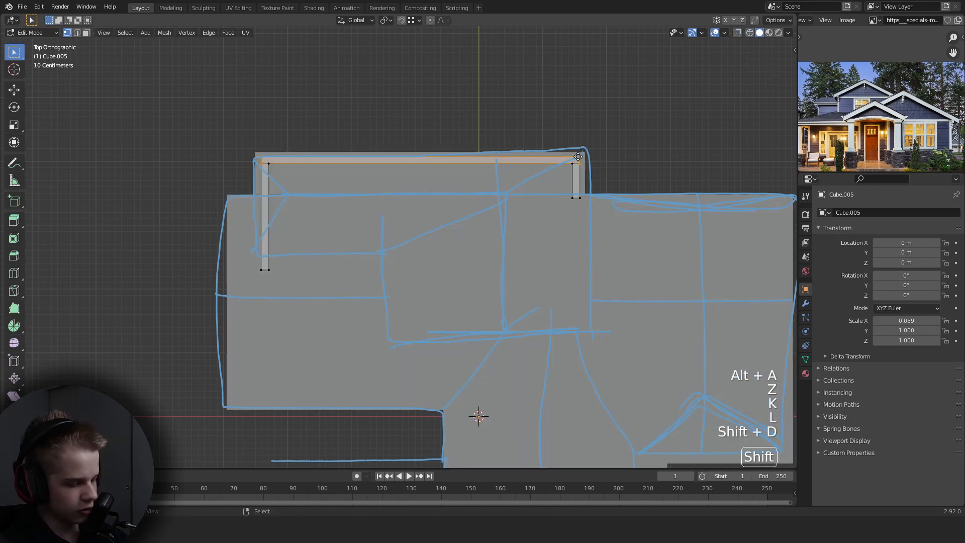
key(y)
click(432, 288)
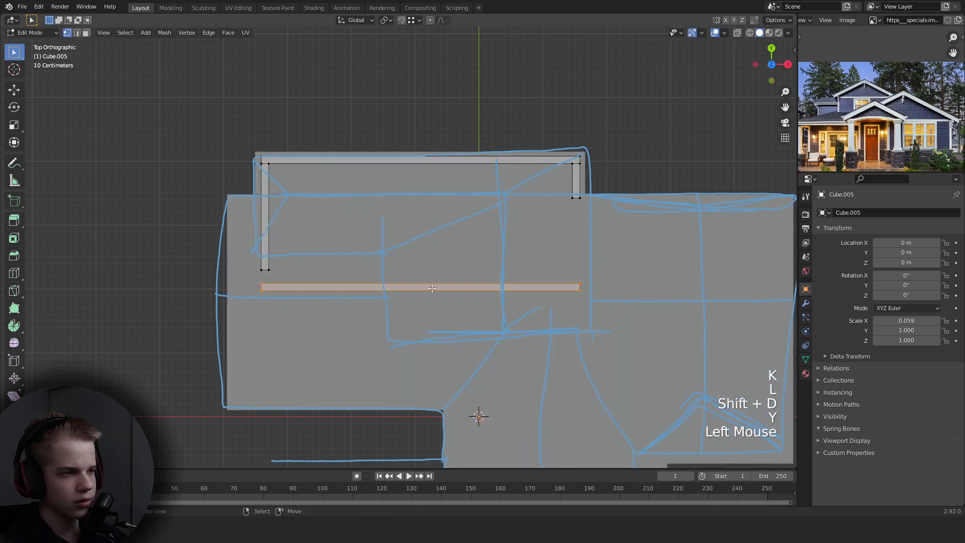
key(g)
key(y)
ctrl+click(270, 270)
Shorten the copied front wall by moving its right-end vertices along negative X to just past the sketched corner.
key(z)
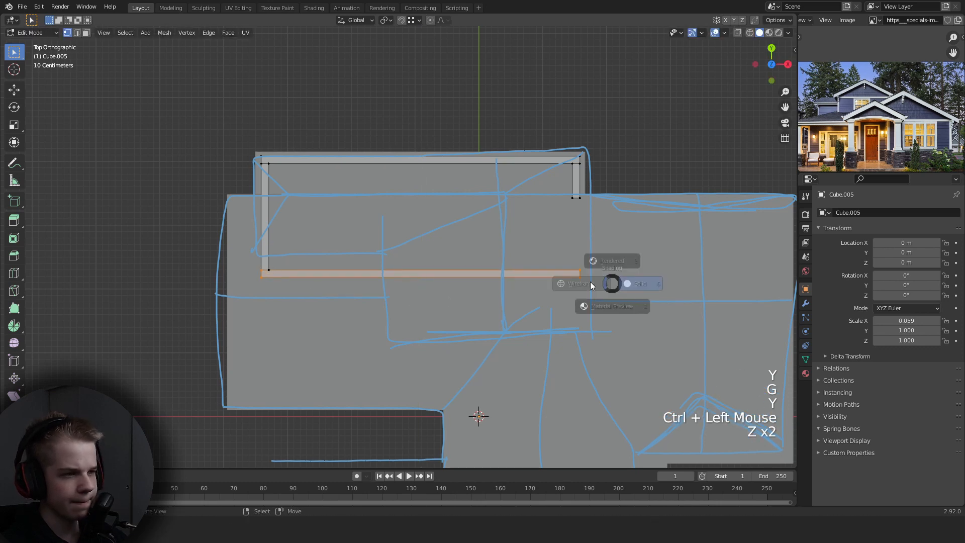
drag(540, 301, 641, 260)
key(g)
key(x)
click(478, 255)
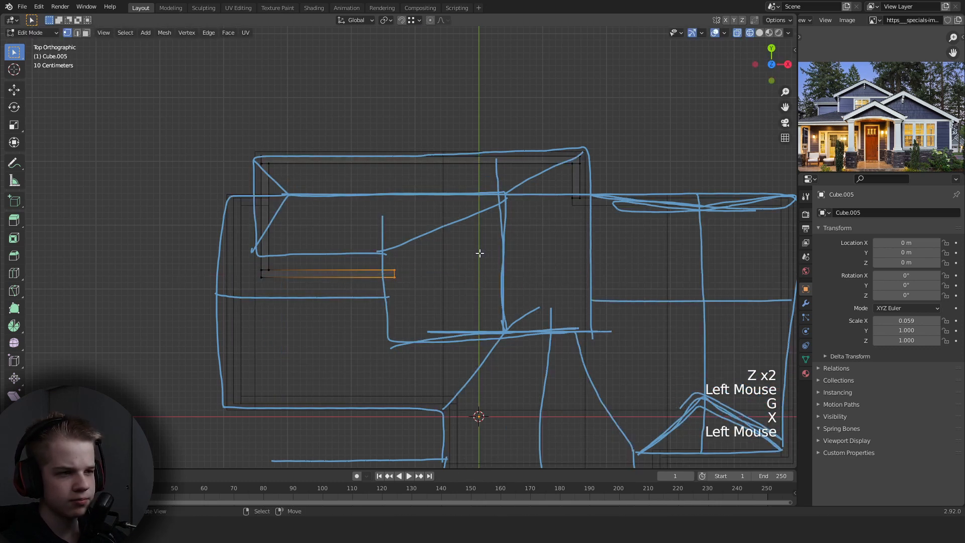
key(z)
key(z)
Extend the right upper wall's front end about 1.8 m along negative Y, plus slightly further to the sketched front line.
click(509, 250)
drag(528, 223, 663, 185)
key(g)
key(y)
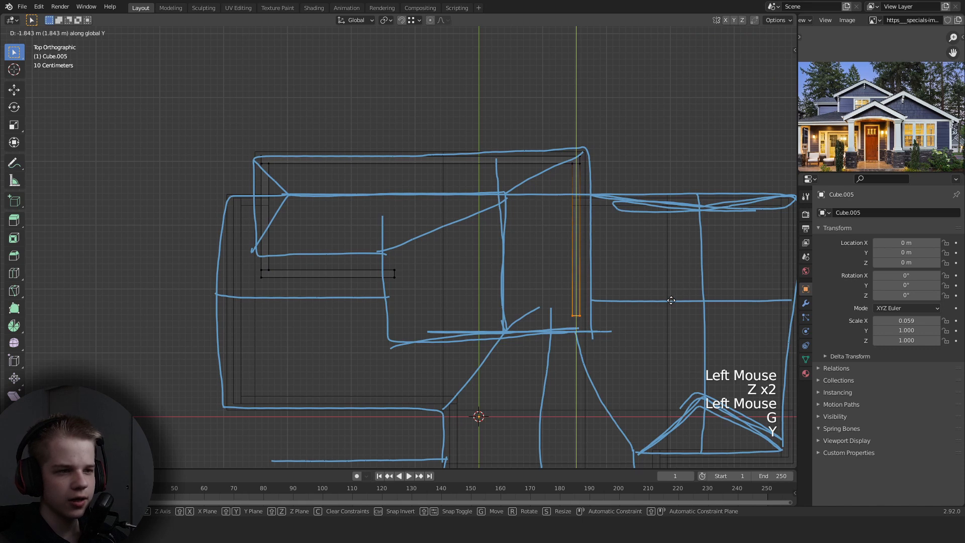
click(671, 300)
key(z)
key(g)
key(y)
click(608, 306)
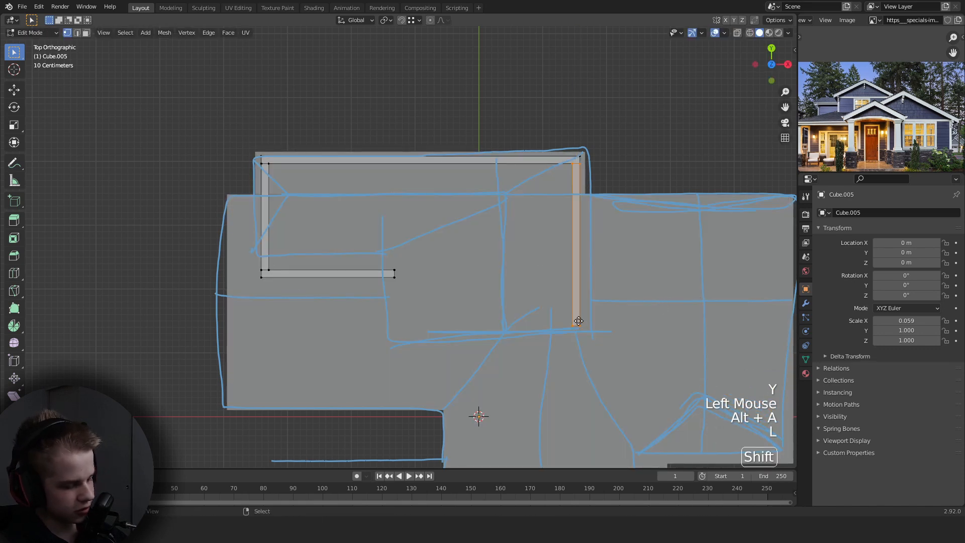
Duplicate the right upper wall along X and snap the copy to the end of the short front wall.
key(shift+d)
key(x)
ctrl+click(399, 283)
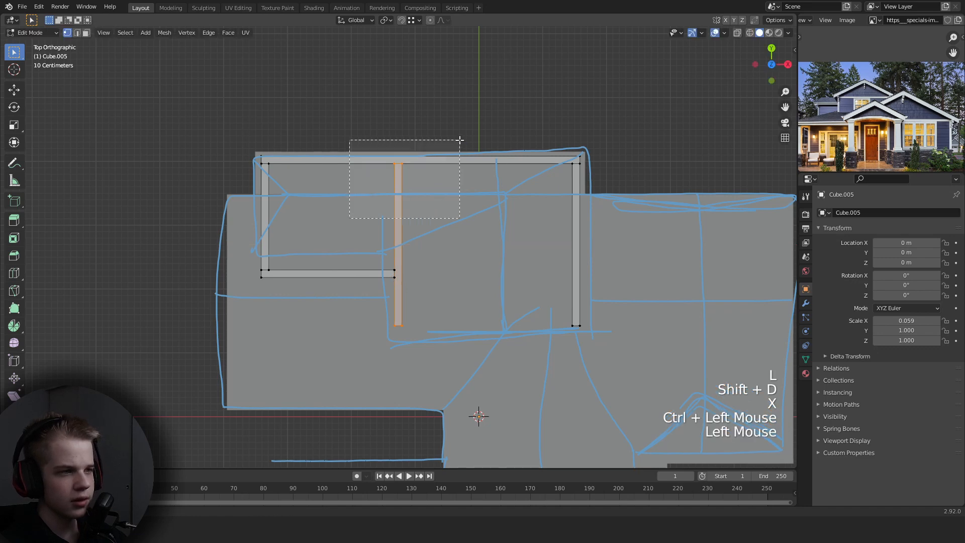
Shorten the duplicated short side wall by moving its rear-end vertices about 1.67 m along negative Y to the short front wall.
drag(459, 140, 460, 140)
key(z)
drag(333, 203, 457, 132)
key(g)
key(y)
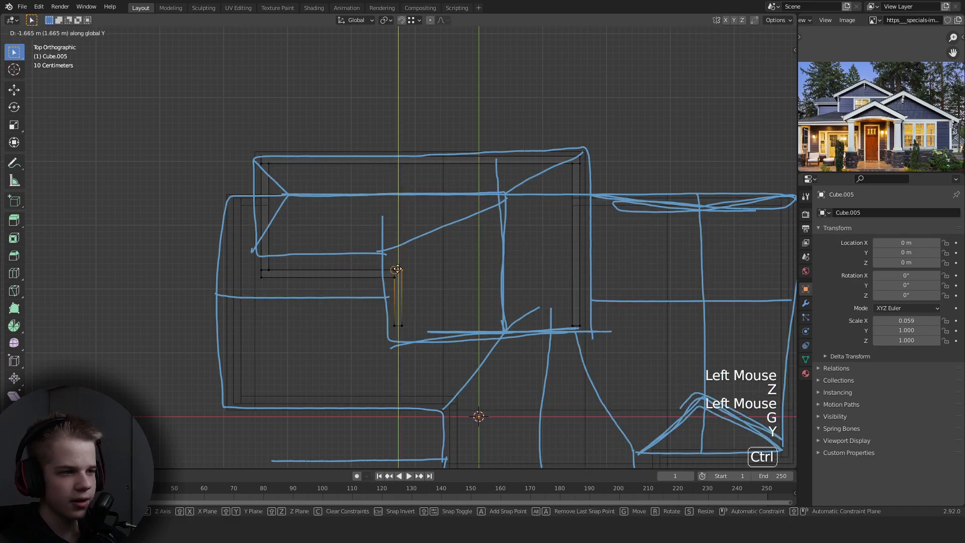
ctrl+click(396, 269)
key(z)
middle_drag(397, 268, 389, 246)
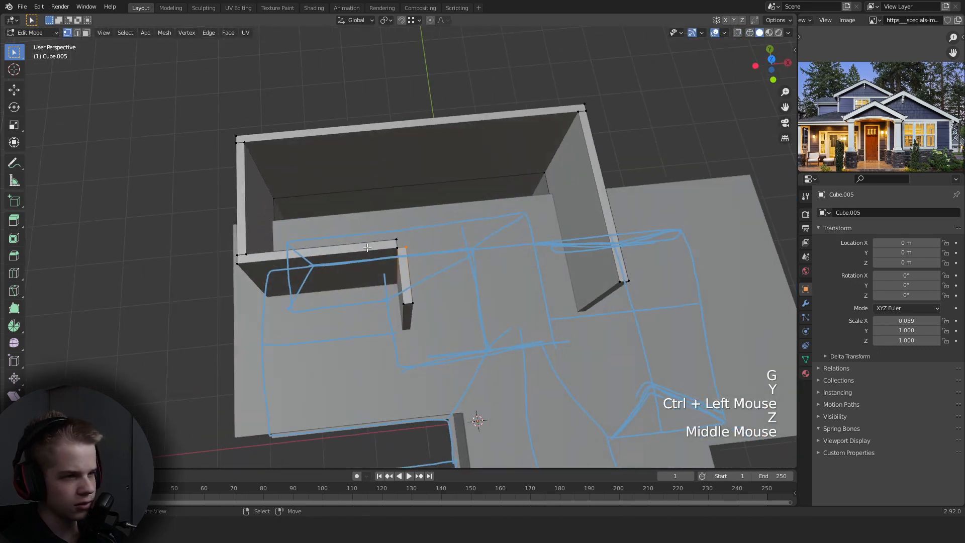
Snap the short side wall's rear-end vertices along Y flush with the rear face of the short front wall.
key(g)
key(6)
key(y)
right_click(394, 241)
key(g)
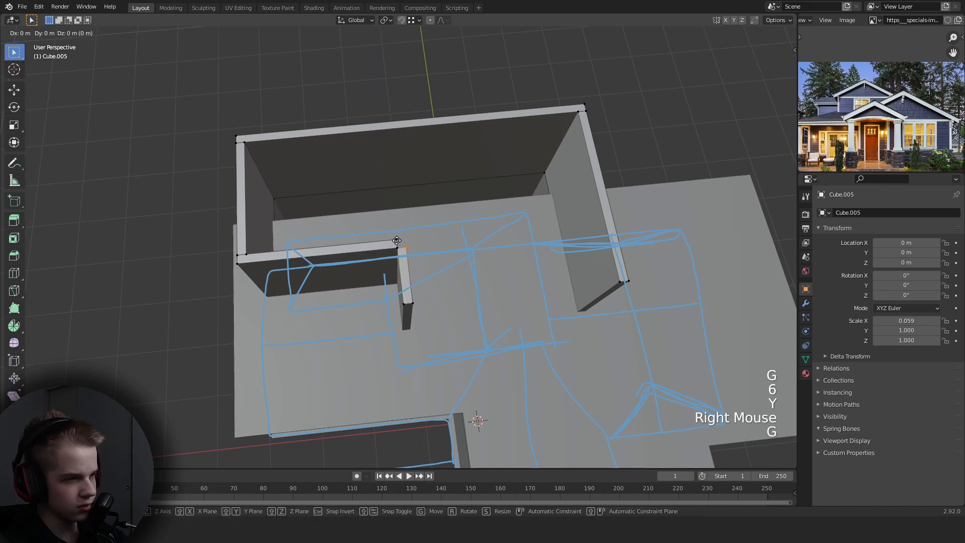
key(y)
ctrl+click(393, 240)
key(Tab)
middle_drag(393, 240, 510, 248)
Duplicate the long rear upper wall along Y and snap the copy to the front ends of the two side walls.
scroll(504, 233, down, 2)
key(alt+a)
key(KP_7)
key(Tab)
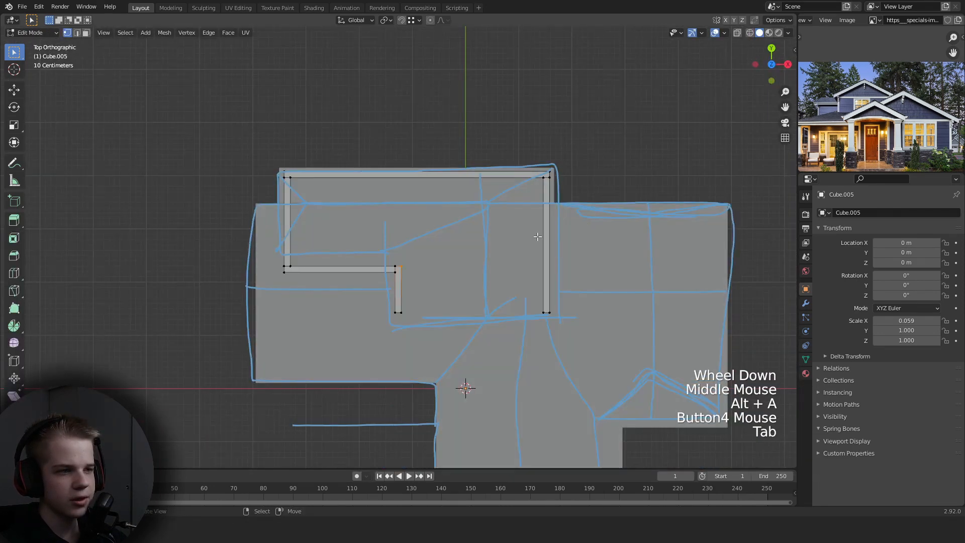
key(z)
key(alt+a)
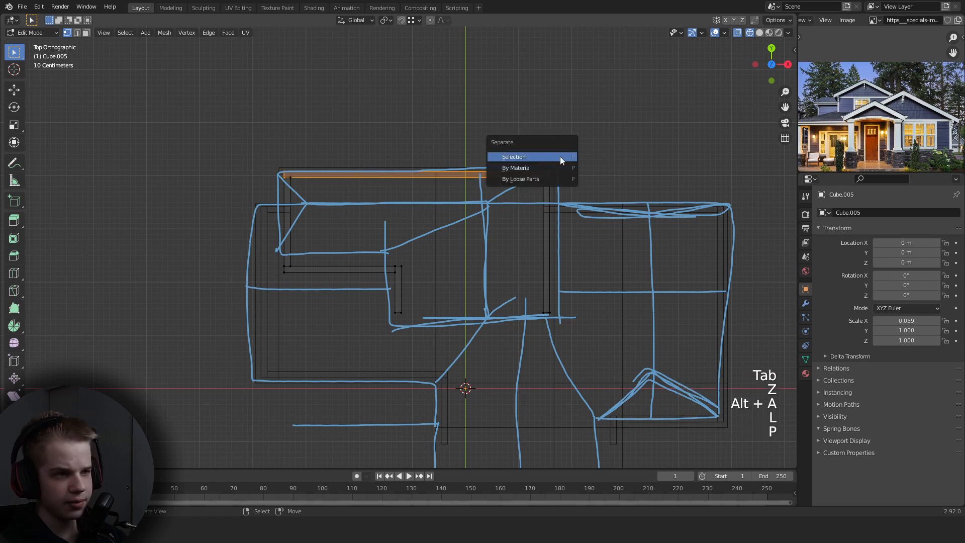
ctrl+click(552, 321)
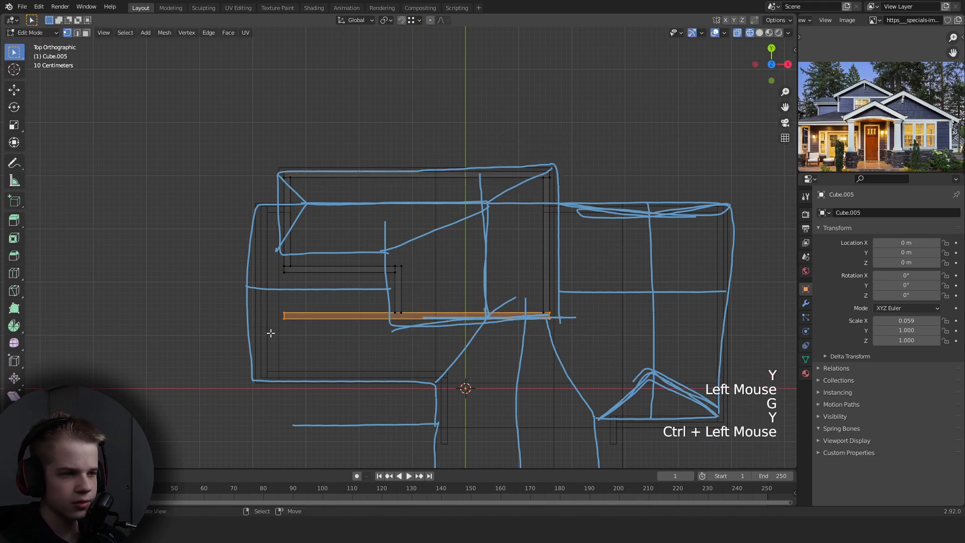
Shorten the new front wall by snapping its left-end vertices along X to the short side wall's outer face.
click(328, 302)
key(g)
ctrl+click(392, 309)
key(z)
key(Tab)
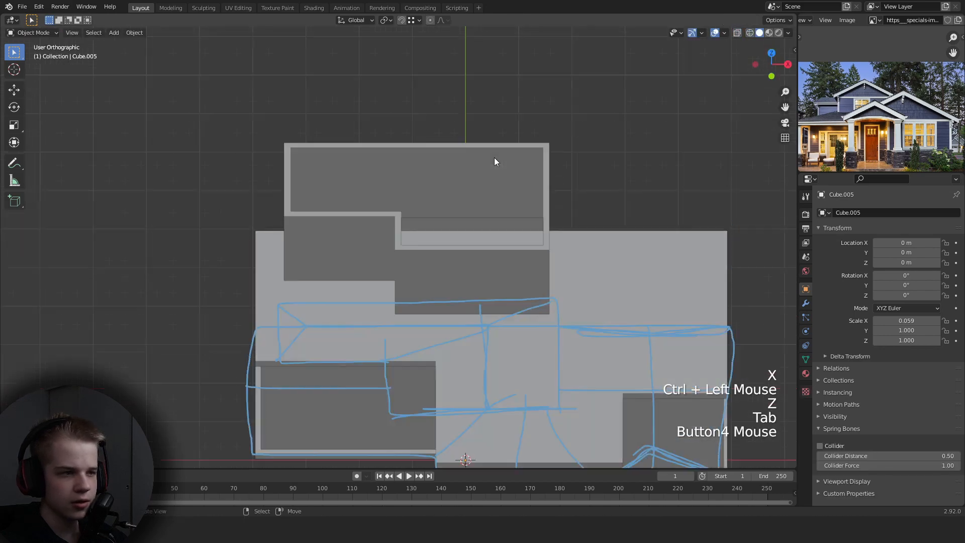
Examine the completed upper-storey walls and the ceiling slab from an elevated view.
key(alt+a)
scroll(504, 228, down, 2)
middle_drag(505, 228, 500, 245)
right_click(499, 245)
key(Tab)
key(grave)
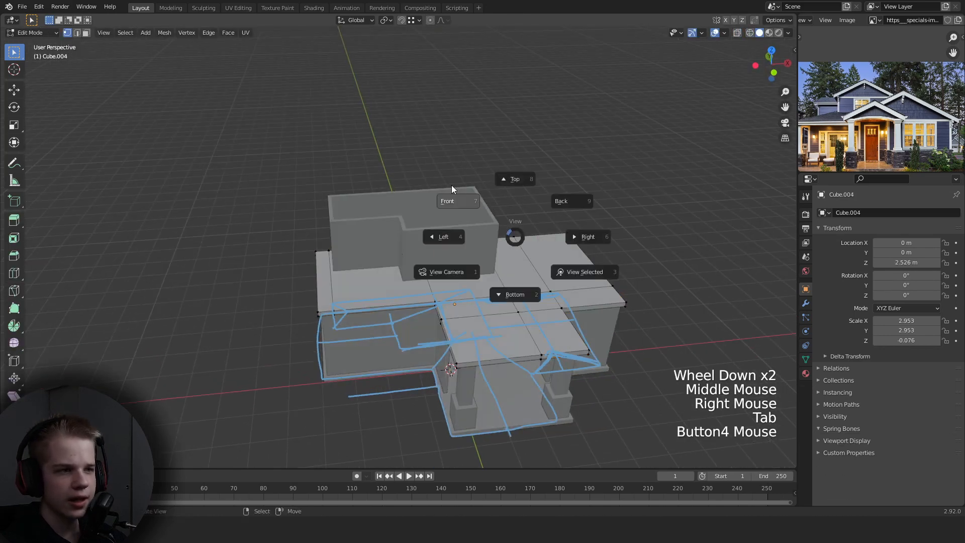
scroll(512, 235, up, 3)
key(Tab)
right_click(511, 225)
scroll(511, 225, down, 1)
scroll(511, 225, down, 1)
scroll(536, 203, up, 2)
scroll(535, 267, down, 3)
shift+middle_drag(536, 204, 539, 324)
scroll(535, 267, down, 1)
key(Tab)
scroll(500, 307, up, 2)
key(Tab)
scroll(479, 270, down, 2)
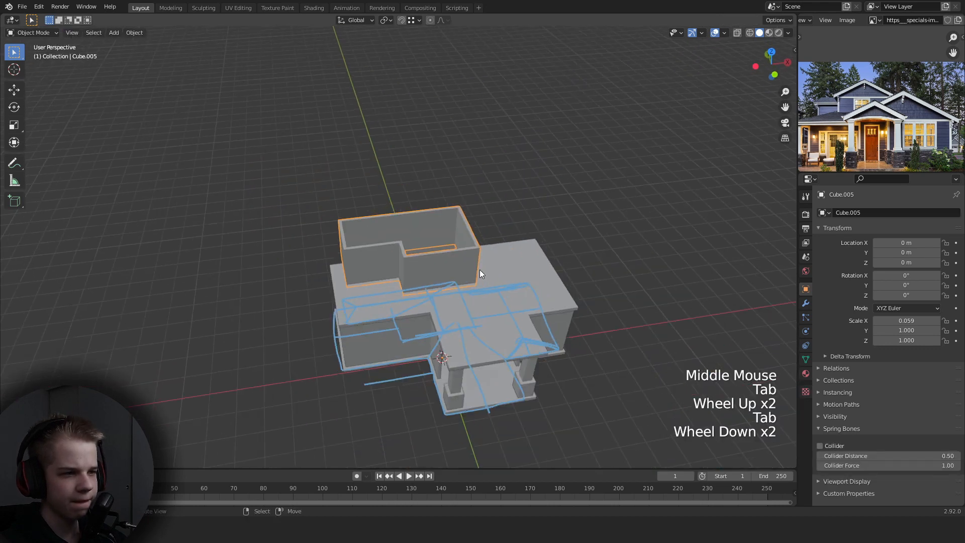
Add a plane and snap one of its front vertices to a top front corner of the projecting upper-storey section.
key(shift+a)
mouse_move(523, 274)
click(563, 277)
key(Tab)
key(z)
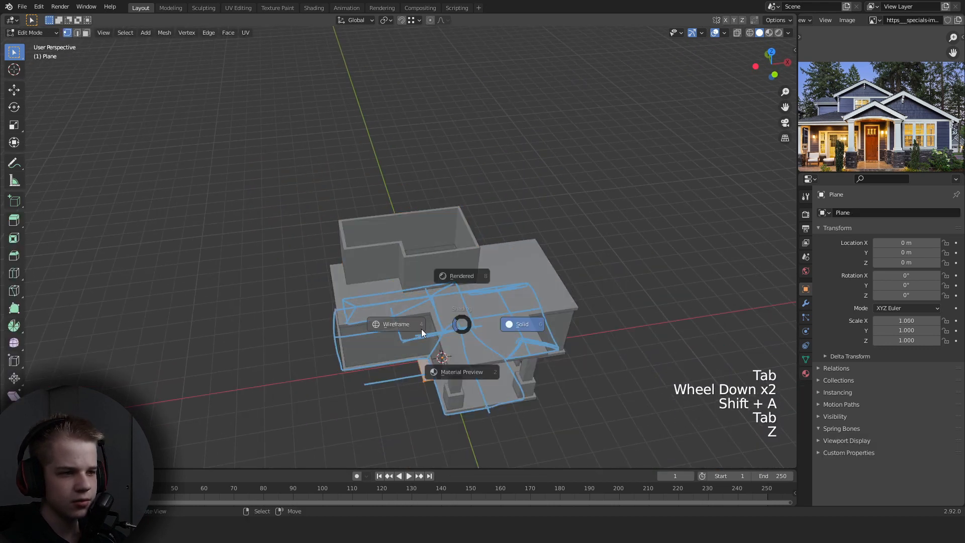
click(421, 329)
scroll(429, 408, up, 1)
key(z)
click(429, 408)
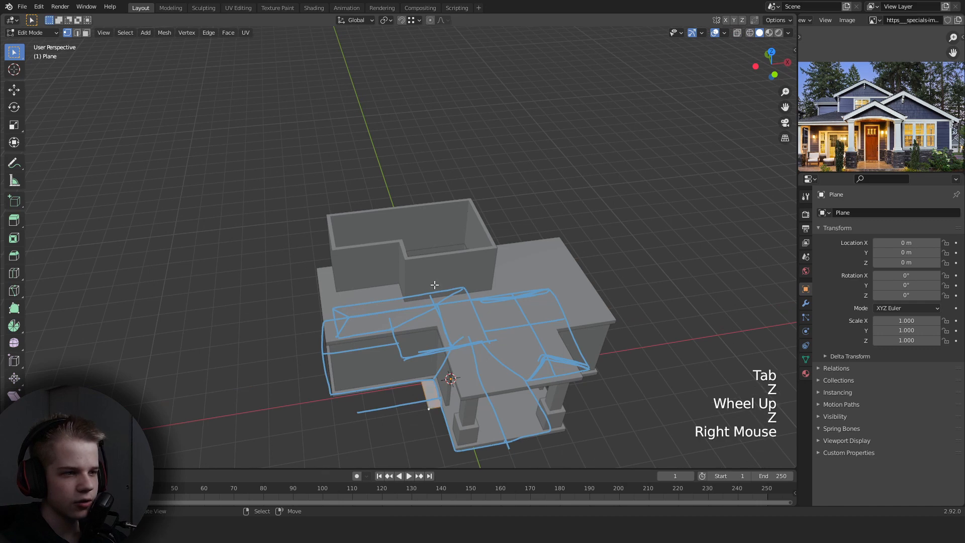
key(g)
ctrl+click(495, 348)
Snap the plane's other front vertex to the opposite top front corner of the projecting upper-storey section.
key(z)
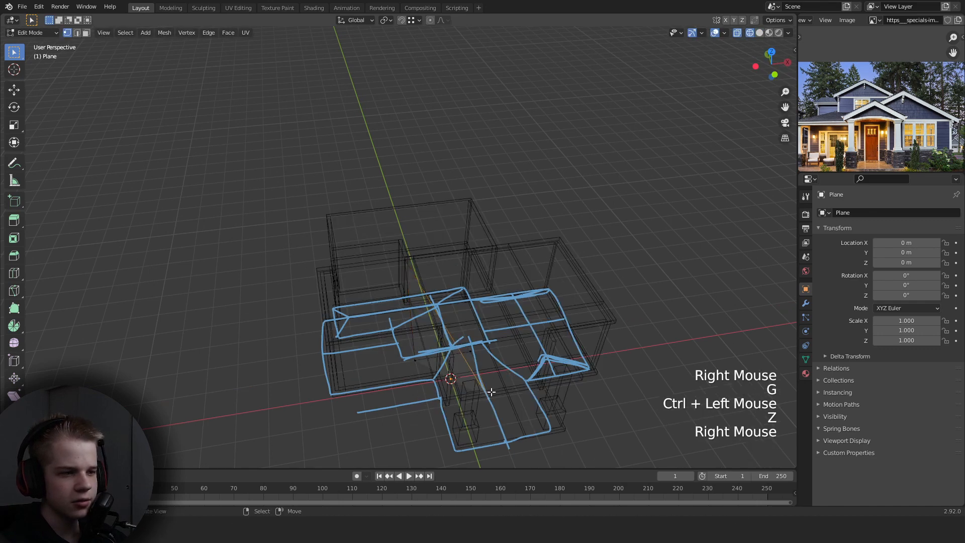
key(z)
key(g)
ctrl+click(497, 247)
key(z)
key(z)
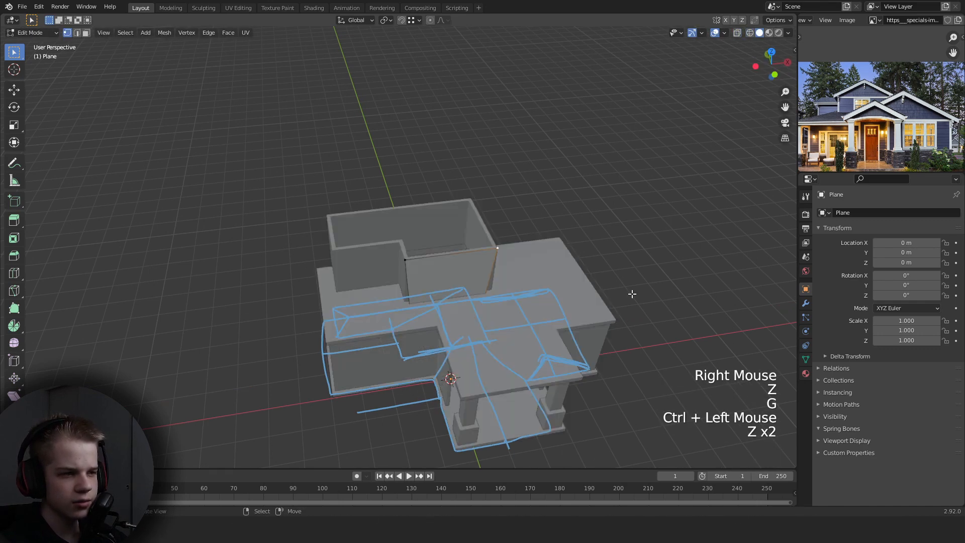
Snap the plane's rear-right vertex to the top outer rear-right corner of the upper walls.
scroll(632, 293, up, 1)
key(z)
right_click(503, 328)
key(g)
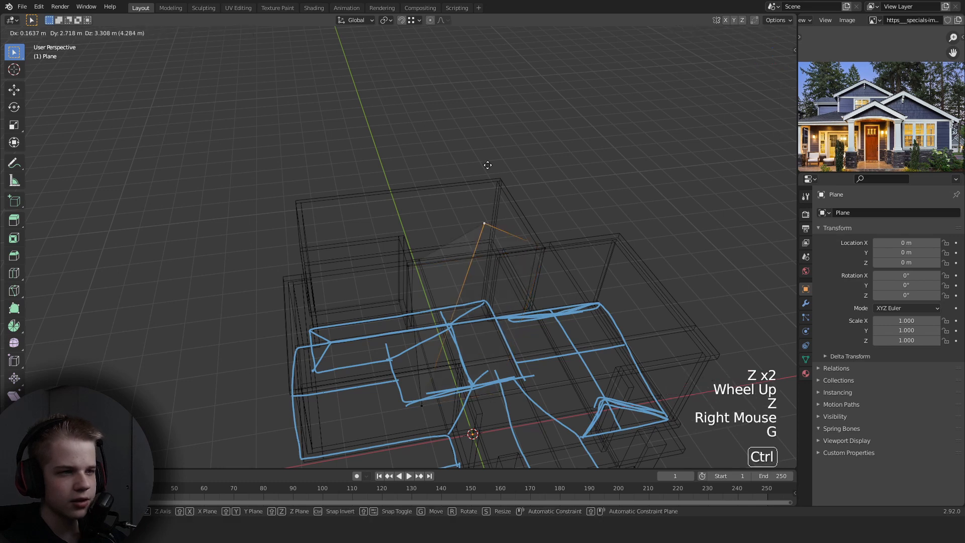
ctrl+click(494, 175)
Snap the plane's remaining rear-left vertex to the inner wall corner where the short front and side walls meet.
right_click(420, 402)
key(g)
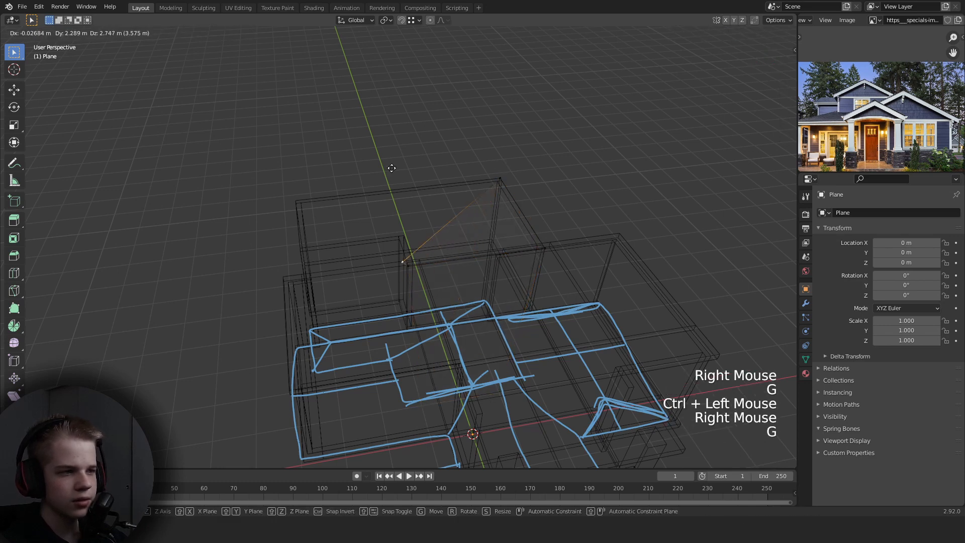
right_click(392, 168)
scroll(451, 253, up, 1)
key(g)
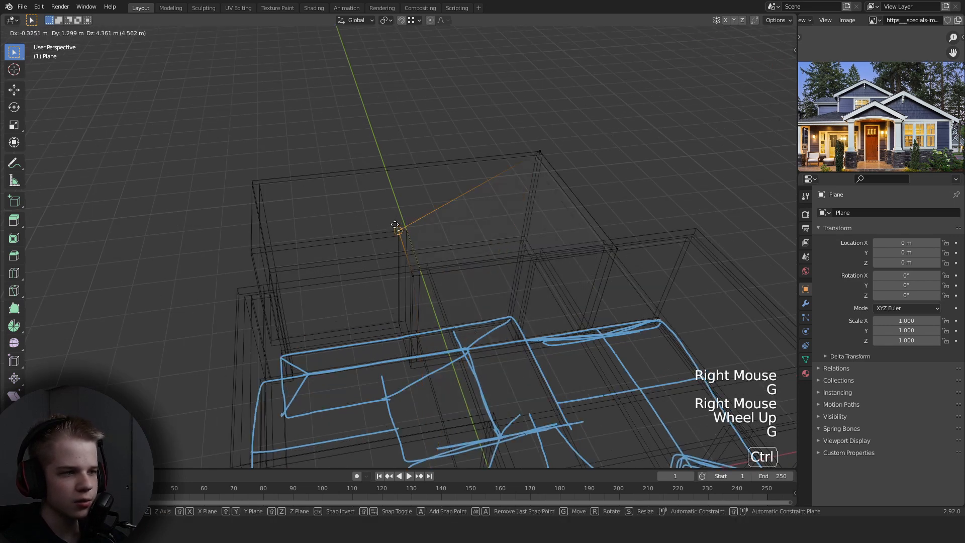
ctrl+click(405, 227)
Move the plane's rear-left vertex 1.665 m along Y to line up with the outer face of the rear wall.
key(z)
middle_click(415, 227)
key(g)
key(y)
key(ctrl)
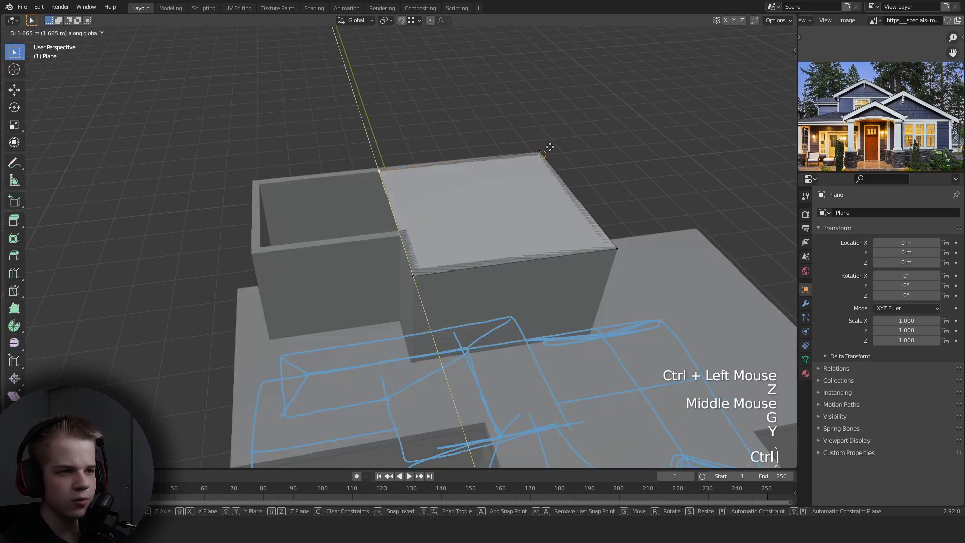
ctrl+click(541, 149)
Add a front-to-back loop cut across the middle of the plane and raise it along Z to form a gable ridge.
key(Tab)
middle_drag(541, 148, 545, 234)
key(Tab)
key(z)
key(a)
key(z)
key(ctrl+r)
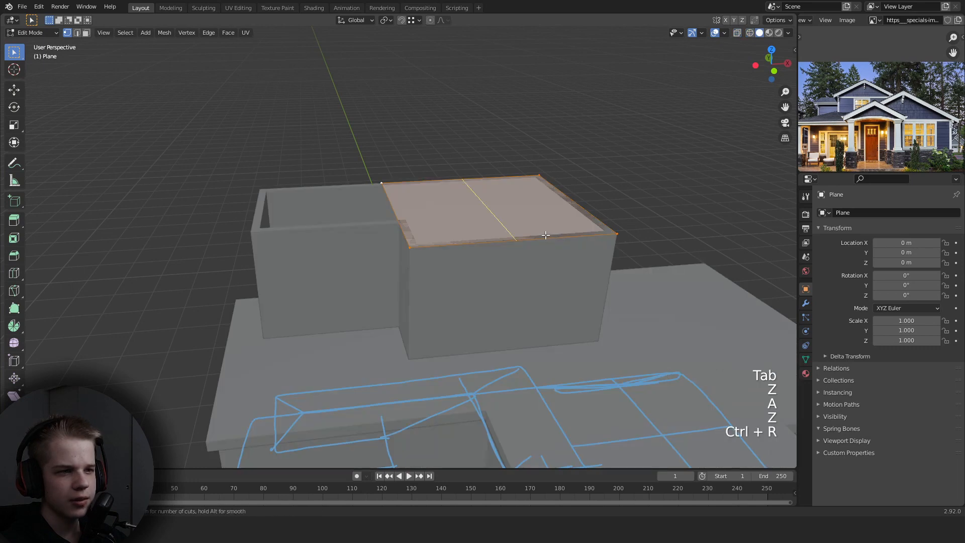
key(g)
key(z)
click(573, 183)
Scale the whole gable roof up slightly along Y so it overhangs the front and rear walls.
key(KP_1)
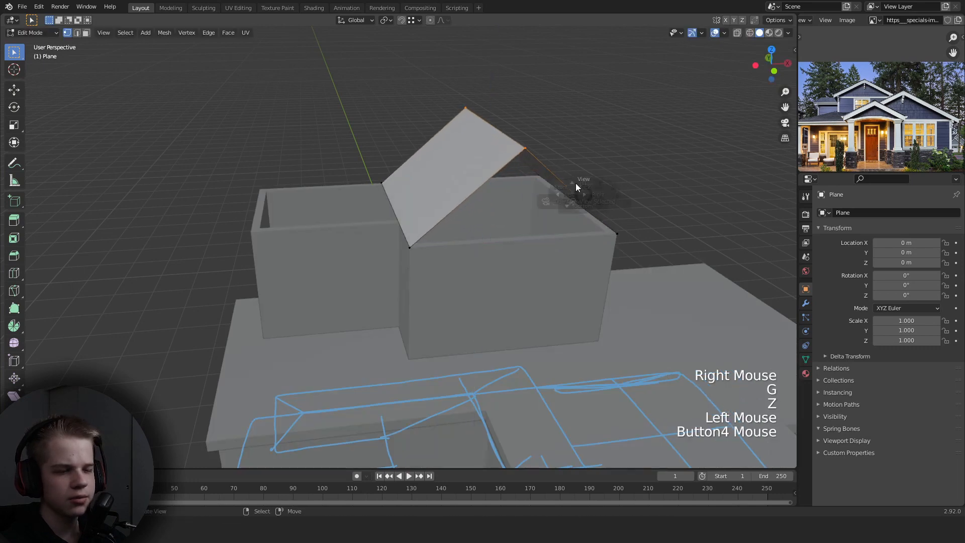
key(Tab)
middle_drag(534, 170, 570, 224)
key(Tab)
key(s)
right_click(581, 224)
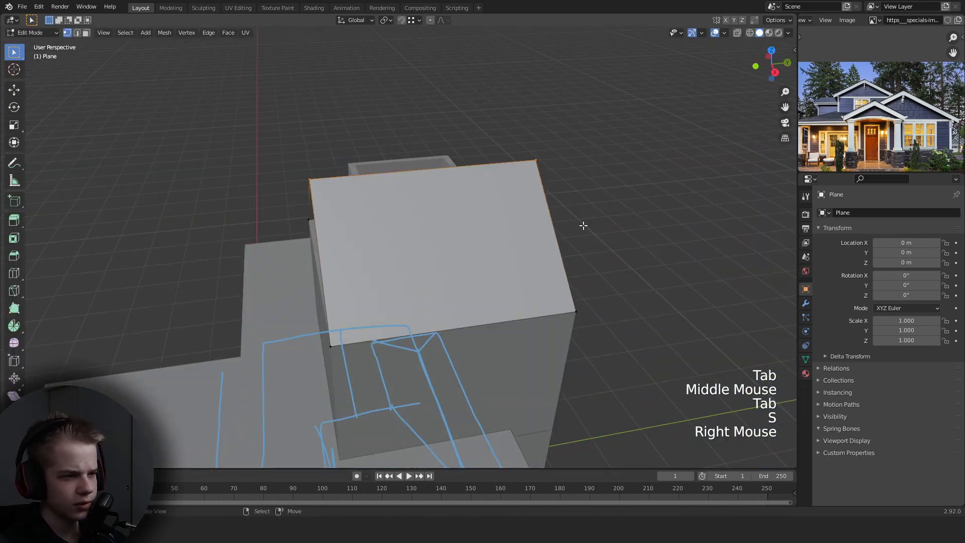
key(a)
key(s)
key(y)
click(612, 216)
Scale the gable roof up slightly along X so its eaves overhang the side walls.
middle_drag(613, 215, 462, 188)
key(KP_1)
key(z)
key(s)
key(x)
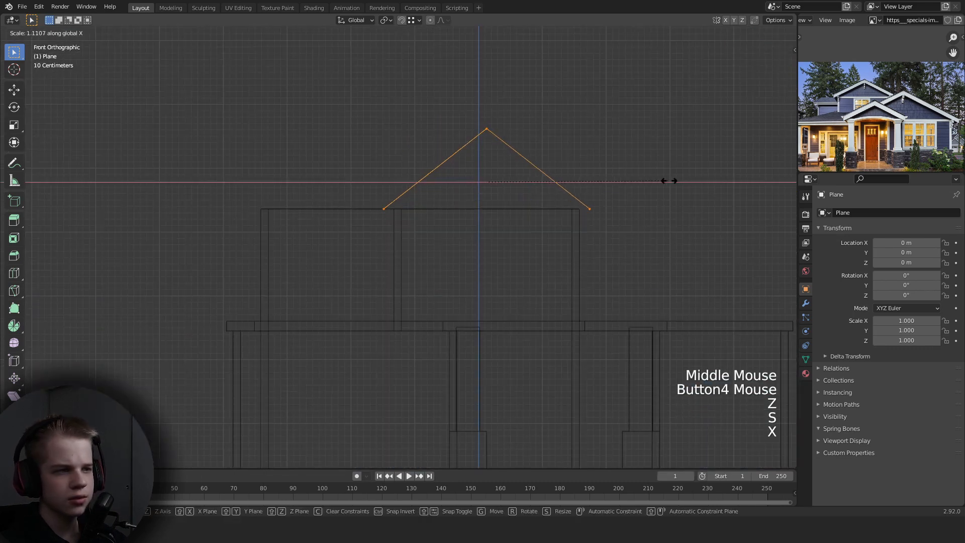
click(672, 180)
key(z)
click(708, 180)
Lower the roof's ridge edge slightly along Z.
key(Tab)
middle_drag(648, 200, 602, 246)
key(Tab)
key(2)
right_click(495, 163)
key(g)
key(z)
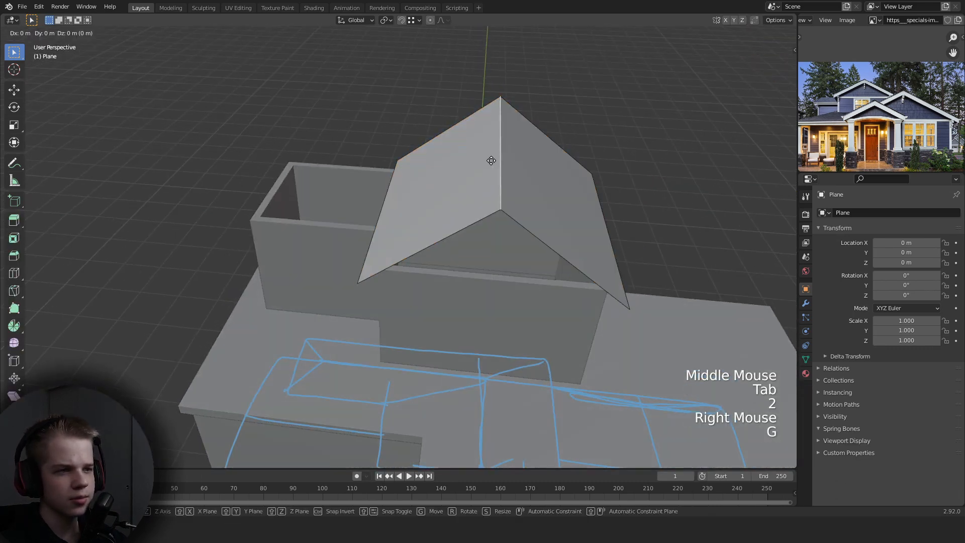
shift+click(494, 222)
Select the ridge vertices in front wireframe view and lower them a little further along Z for a shallower pitch.
key(Tab)
key(KP_1)
key(z)
key(z)
key(Tab)
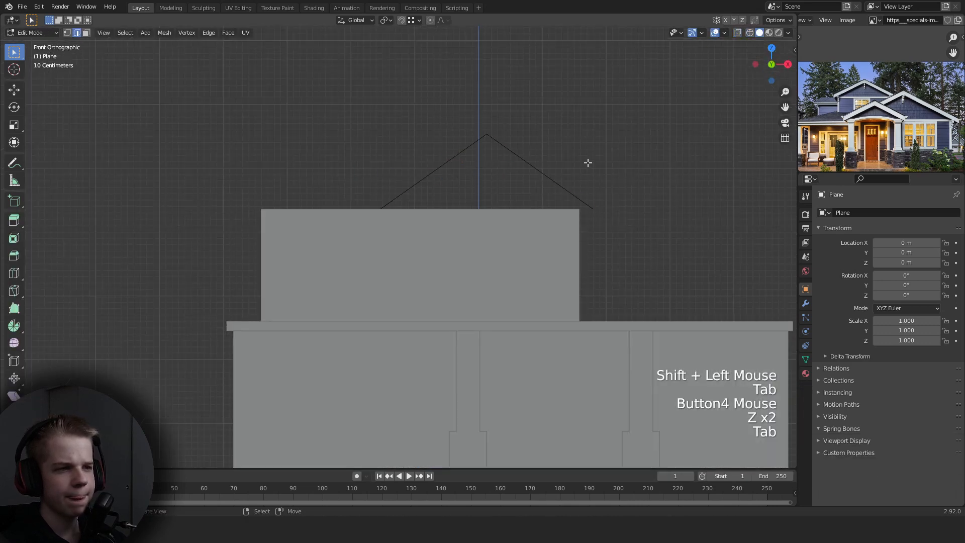
key(z)
key(1)
key(Escape)
click(486, 136)
key(g)
key(z)
shift+click(566, 134)
key(z)
key(Tab)
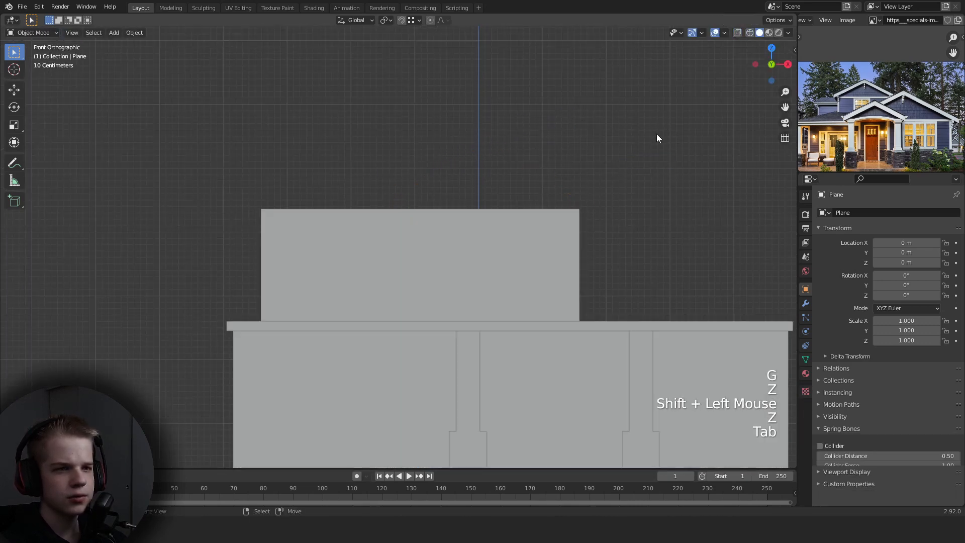
scroll(656, 133, down, 3)
mouse_move(656, 133)
middle_down()
mouse_move(606, 225)
mouse_move(637, 252)
mouse_move(562, 220)
mouse_move(648, 226)
mouse_move(794, 302)
middle_up()
scroll(606, 224, up, 1)
scroll(794, 301, up, 2)
click(805, 303)
click(858, 214)
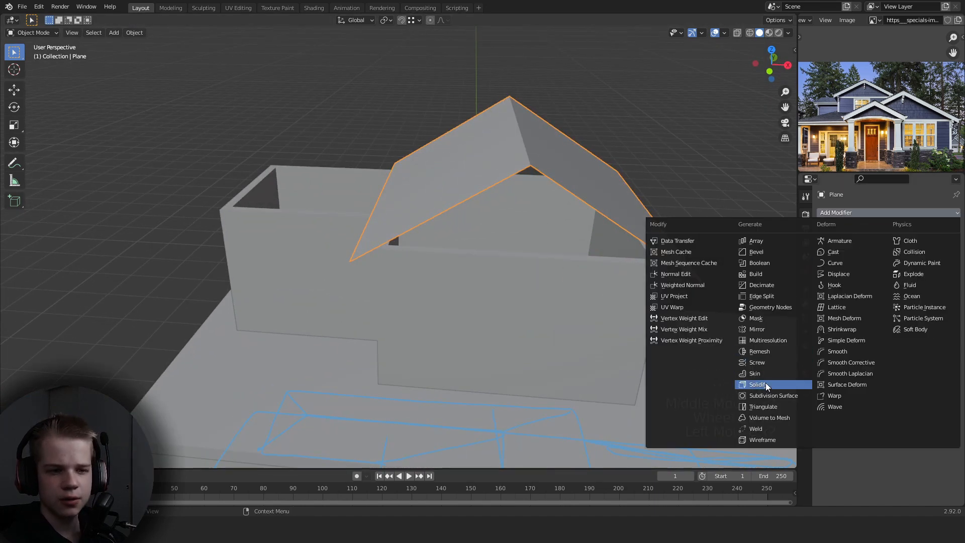
Extrude the gable roof's faces downward along Z to give the roof thickness.
key(KP_1)
key(Tab)
shift+middle_drag(656, 191, 576, 224)
scroll(688, 193, up, 1)
key(e)
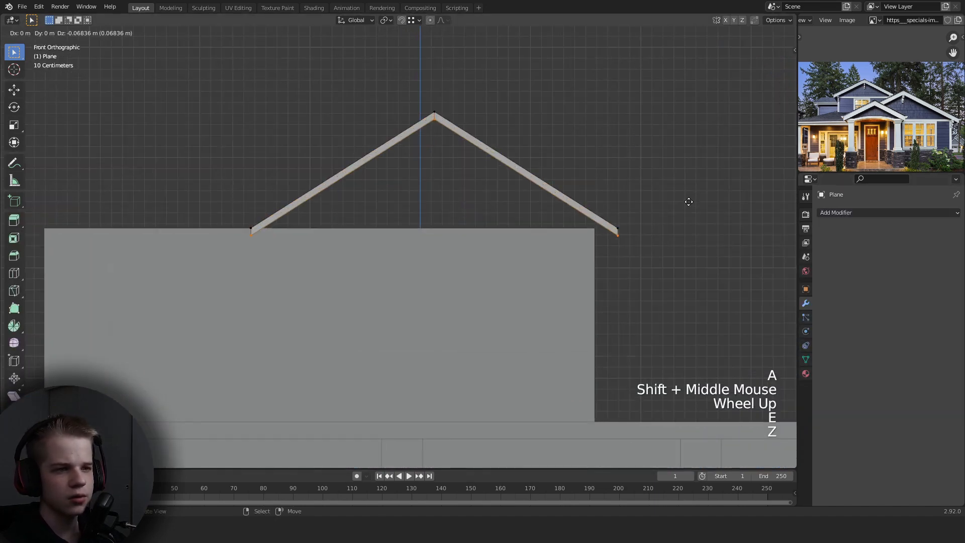
click(688, 203)
Try to scale the extruded roof underside narrower along X to angle the eave ends.
key(s)
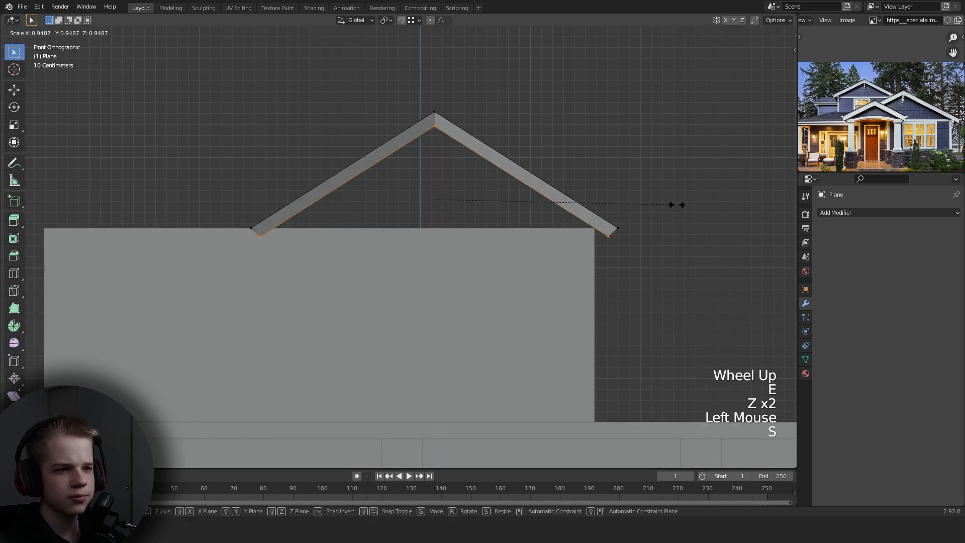
key(x)
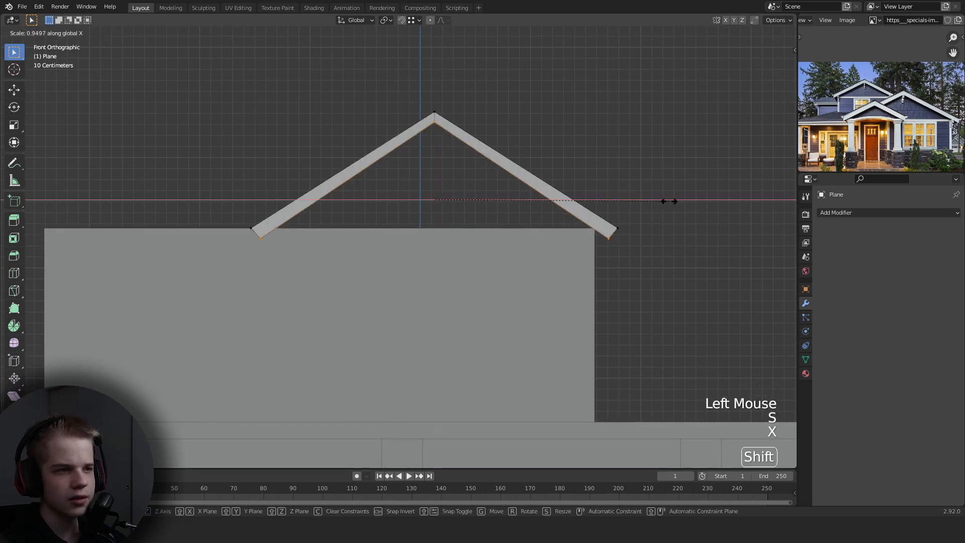
shift+right_click(673, 200)
key(Tab)
scroll(707, 243, down, 1)
scroll(706, 243, up, 1)
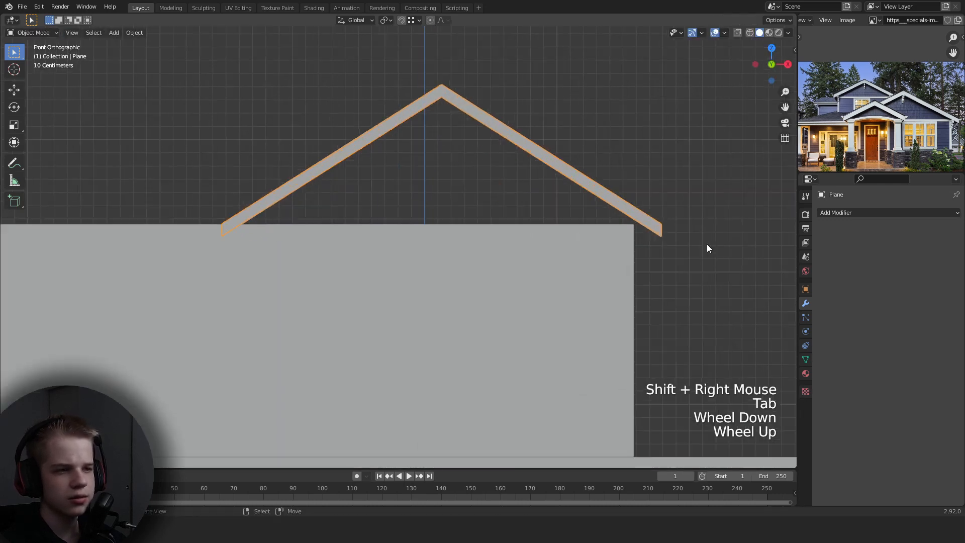
Examine how the thickened gable roof sits on the upper walls, from an angle and from the front.
key(Tab)
key(alt+z)
key(alt+a)
key(z)
key(Tab)
scroll(676, 253, down, 2)
mouse_move(676, 253)
middle_down()
mouse_move(524, 255)
mouse_move(514, 304)
mouse_move(482, 262)
middle_up()
key(alt+a)
scroll(524, 256, up, 1)
key(KP_1)
scroll(494, 260, up, 2)
key(Tab)
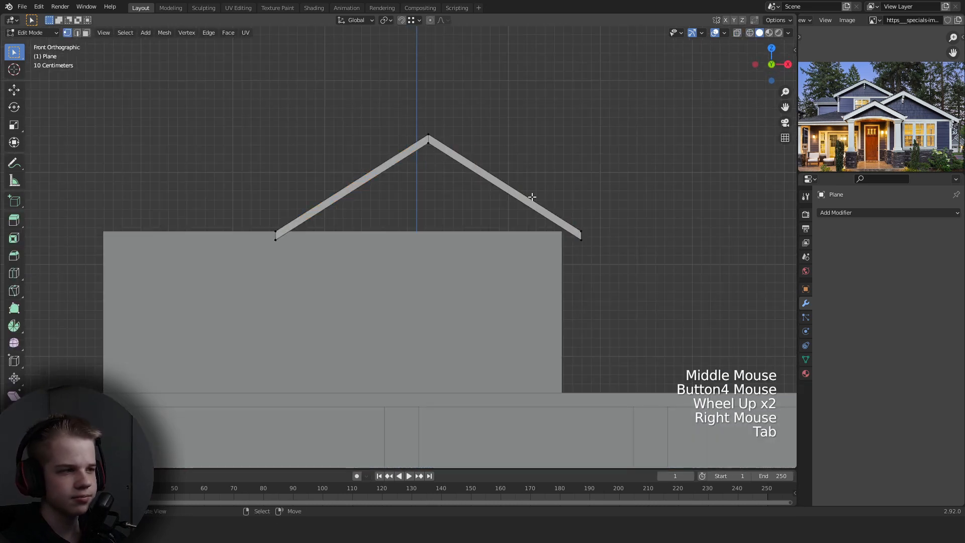
Lower the whole gable roof slightly along Z so its underside meets the top corners of the upper walls.
key(Tab)
right_click(483, 273)
key(Tab)
key(1)
key(z)
scroll(620, 248, up, 2)
key(alt+a)
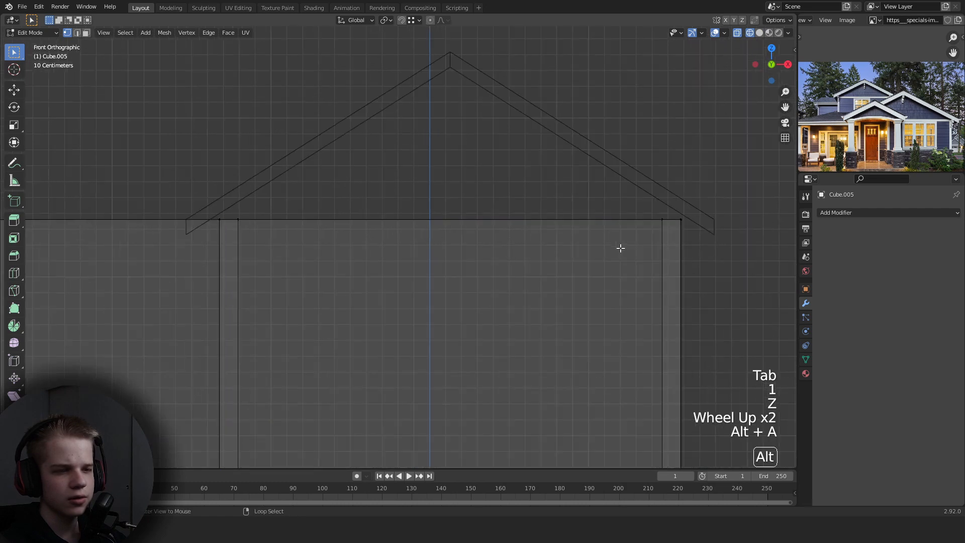
key(Tab)
right_click(652, 191)
key(Tab)
key(a)
key(s)
key(g)
key(z)
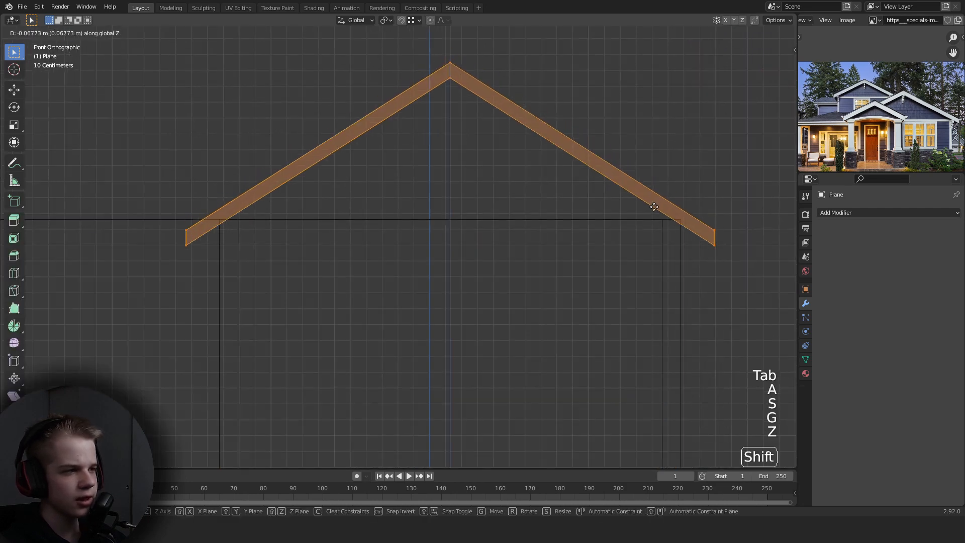
shift+click(654, 222)
Add a centred vertical loop cut to the front wall of the upper storey beneath the gable roof.
key(z)
key(Tab)
right_click(614, 222)
key(Tab)
scroll(614, 222, down, 2)
middle_drag(614, 223, 577, 284)
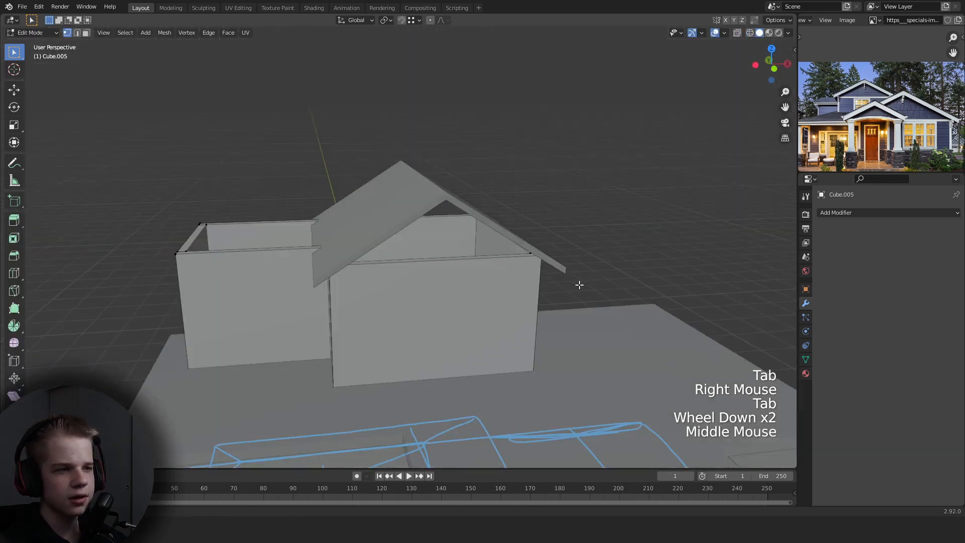
key(ctrl+r)
right_click(458, 280)
Add a vertical loop cut to the upper storey's rear wall and snap it along X toward the front section's side wall.
middle_drag(458, 279, 351, 252)
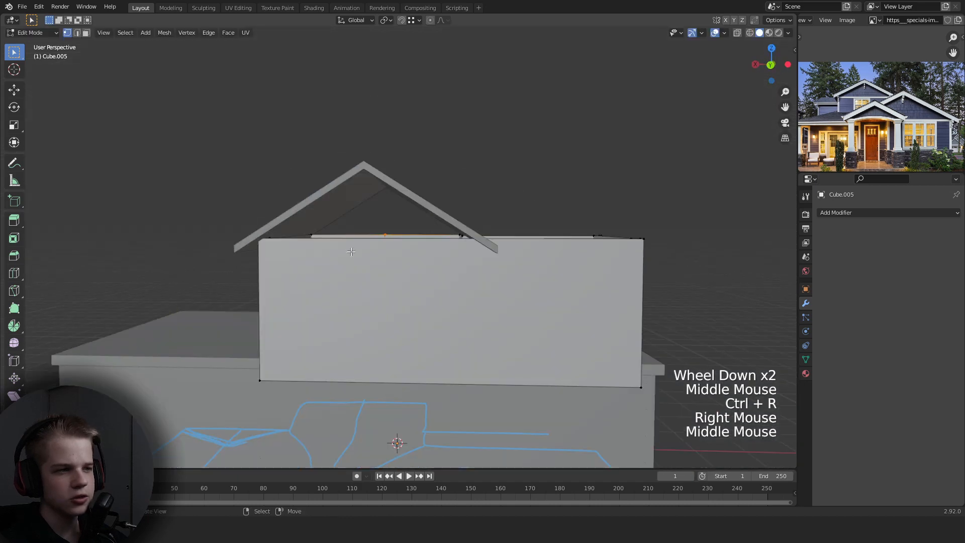
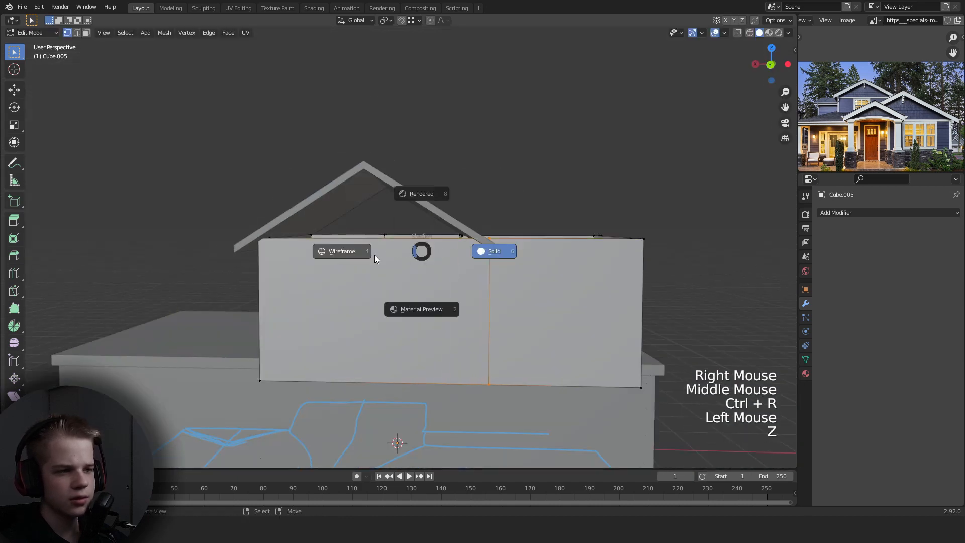
key(ctrl+KP_3)
key(KP_1)
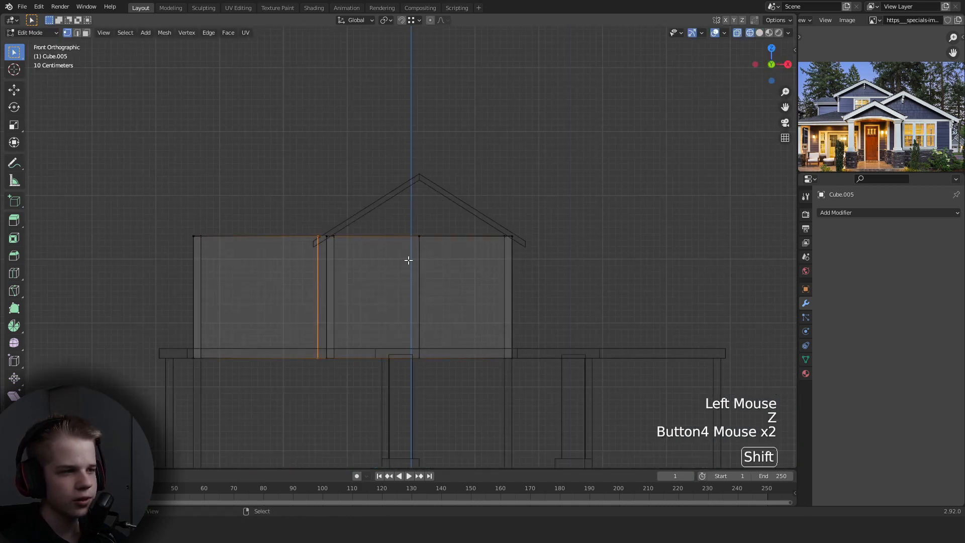
shift+middle_drag(408, 260, 409, 251)
scroll(409, 248, up, 3)
key(g)
key(z)
key(x)
ctrl+click(435, 224)
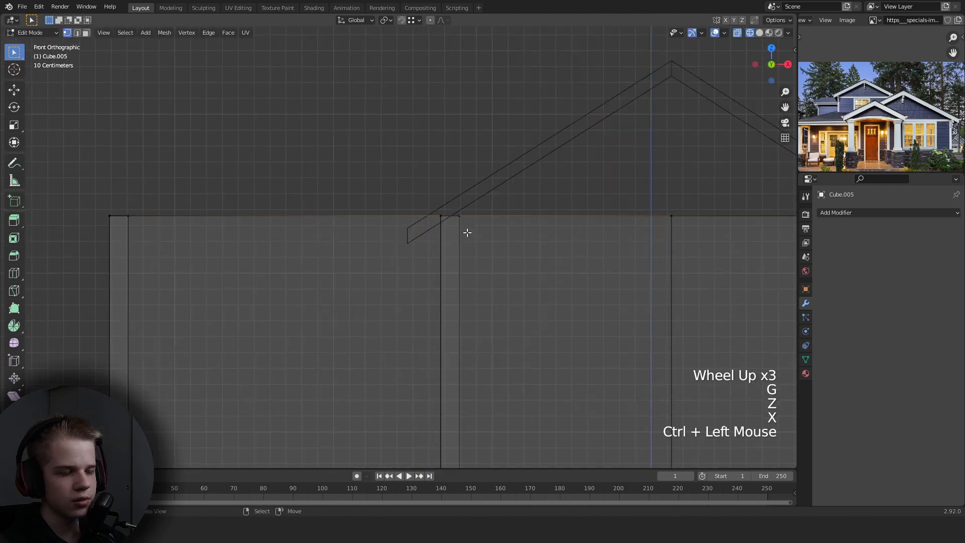
Adjust the rear-wall loop along X again, snapping it to a corner vertex of the front section's side wall.
key(z)
middle_drag(467, 232, 512, 265)
scroll(517, 243, down, 1)
key(z)
key(g)
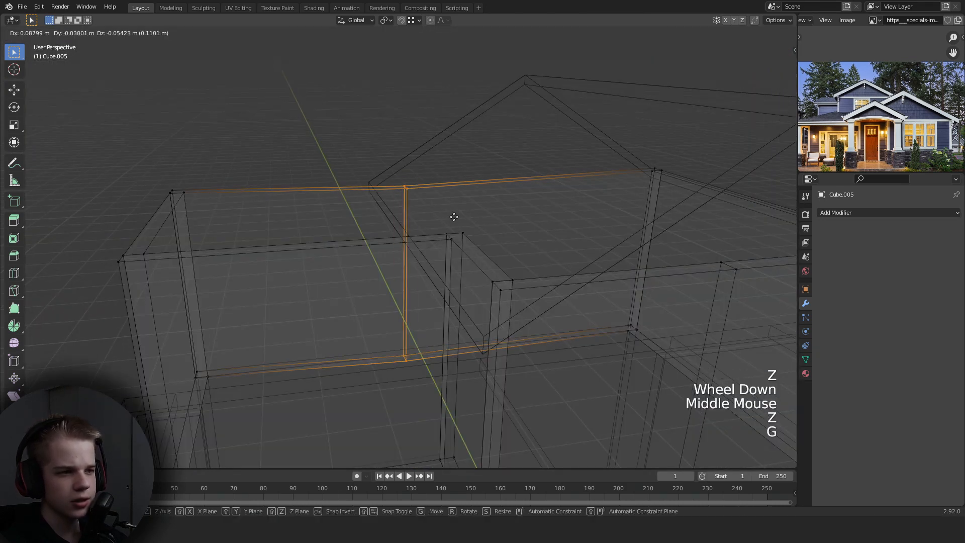
key(x)
ctrl+click(471, 230)
Add a centred vertical loop cut to the rear wall section that lies behind the gable.
middle_drag(471, 230, 430, 178)
key(grave)
shift+middle_drag(402, 140, 448, 189)
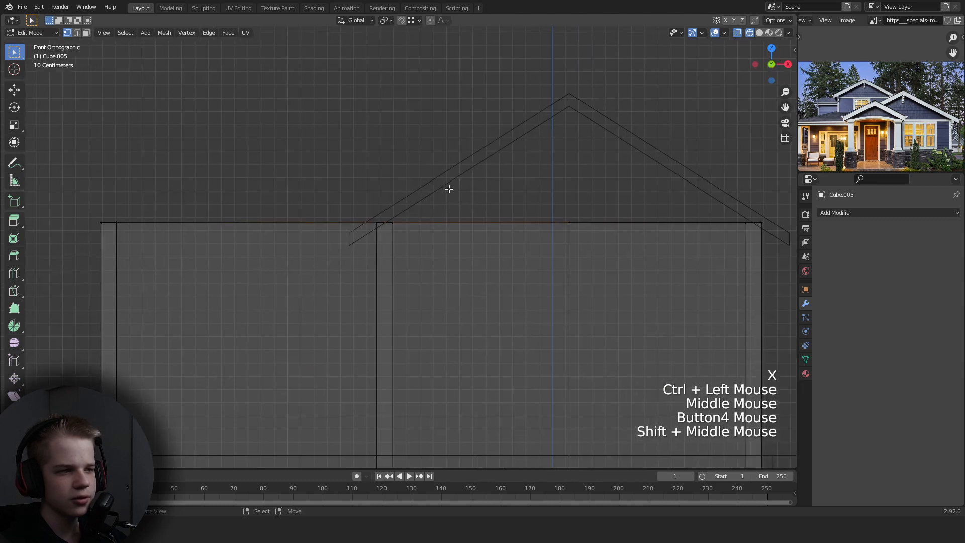
scroll(586, 228, down, 1)
middle_drag(586, 228, 547, 228)
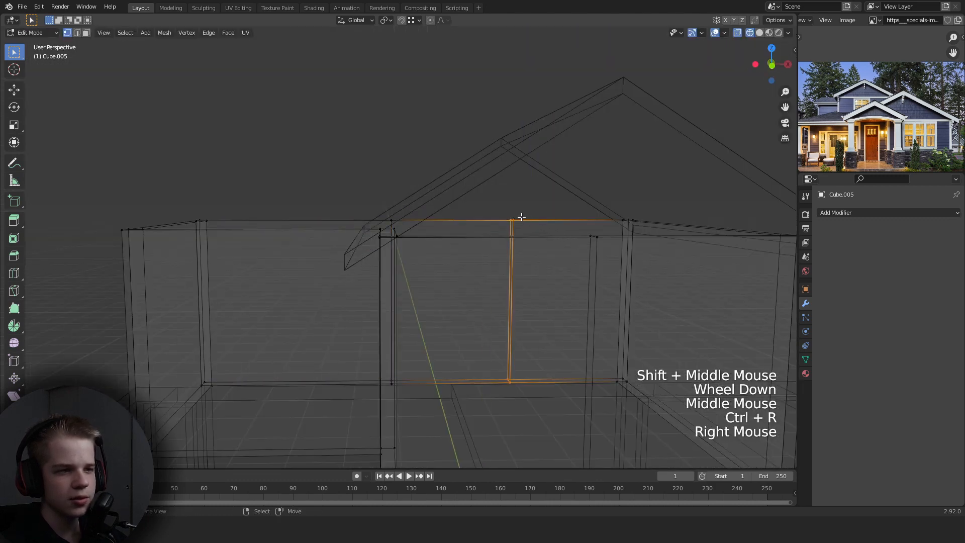
scroll(522, 217, down, 1)
Try to raise the top vertices of the front and rear centre loops along Z toward the roof ridge.
key(KP_1)
key(alt+a)
click(487, 246)
shift+middle_drag(486, 246, 523, 217)
key(g)
key(z)
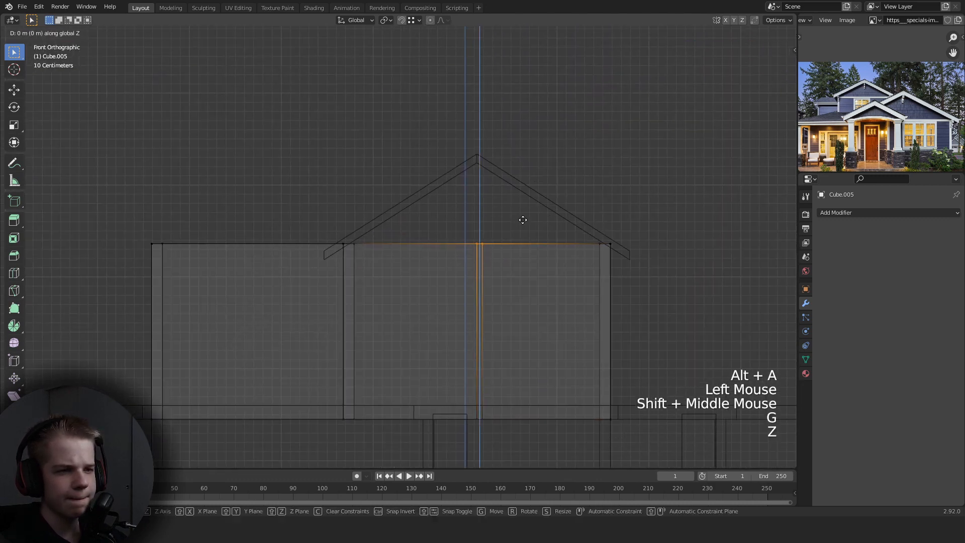
right_click(510, 150)
Add a loop cut to the rear wall's outer half and snap it along X to the wall's inner corner.
mouse_move(510, 150)
middle_down()
mouse_move(517, 224)
mouse_move(471, 224)
mouse_move(383, 261)
mouse_move(438, 213)
middle_up()
key(alt+a)
key(z)
middle_drag(437, 213, 409, 213)
middle_drag(255, 227, 263, 248)
key(ctrl+r)
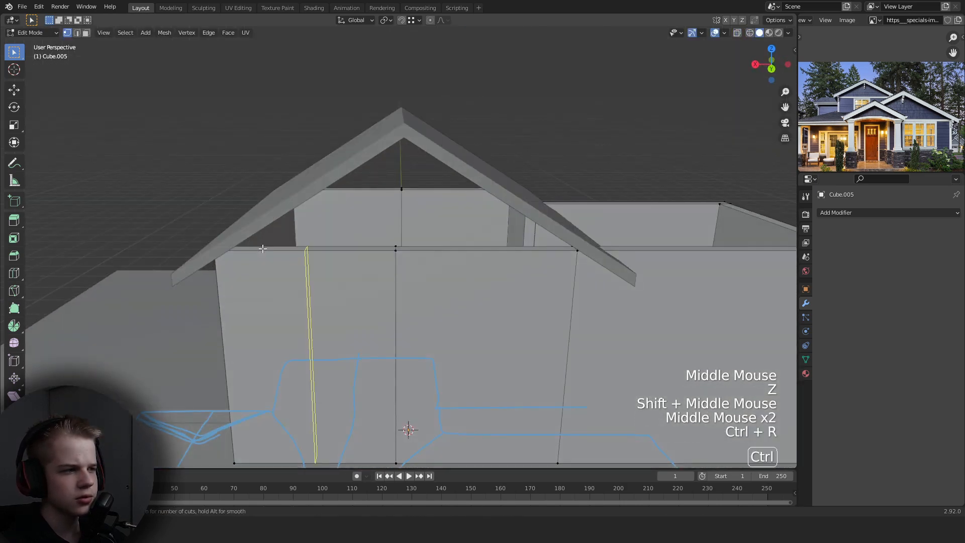
scroll(259, 255, up, 1)
key(z)
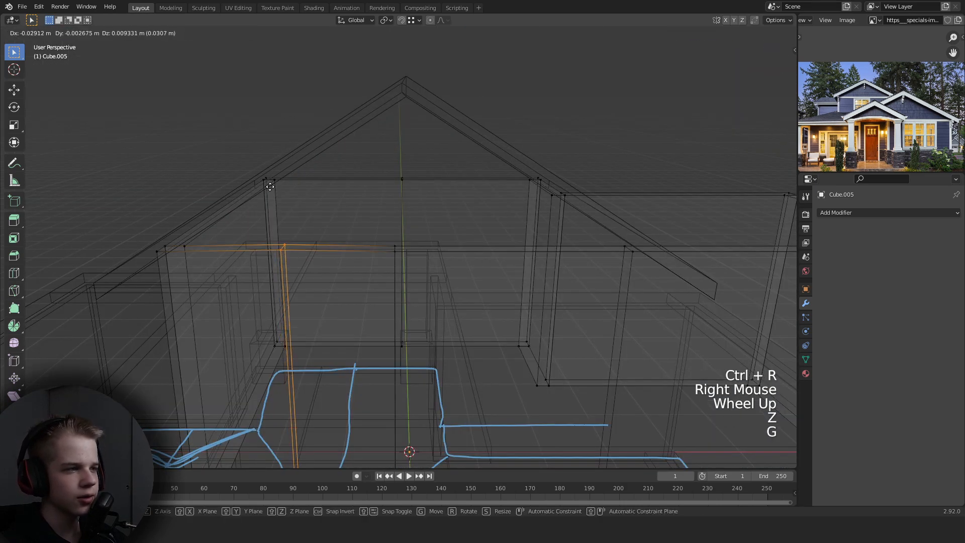
key(z)
key(x)
ctrl+click(275, 181)
Try to add and shift an off-centre loop cut on the front wall, and undo the last three edits.
middle_drag(275, 180, 638, 213)
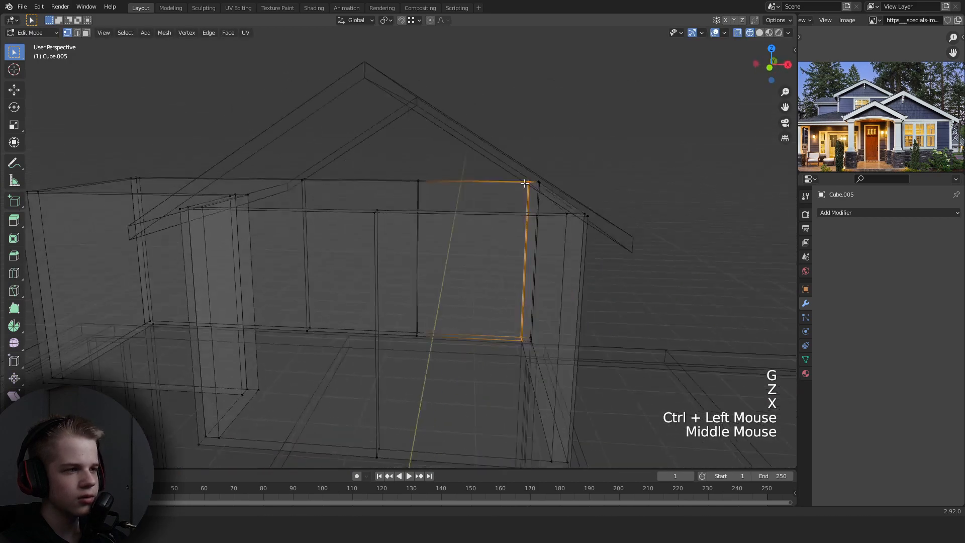
key(z)
key(g)
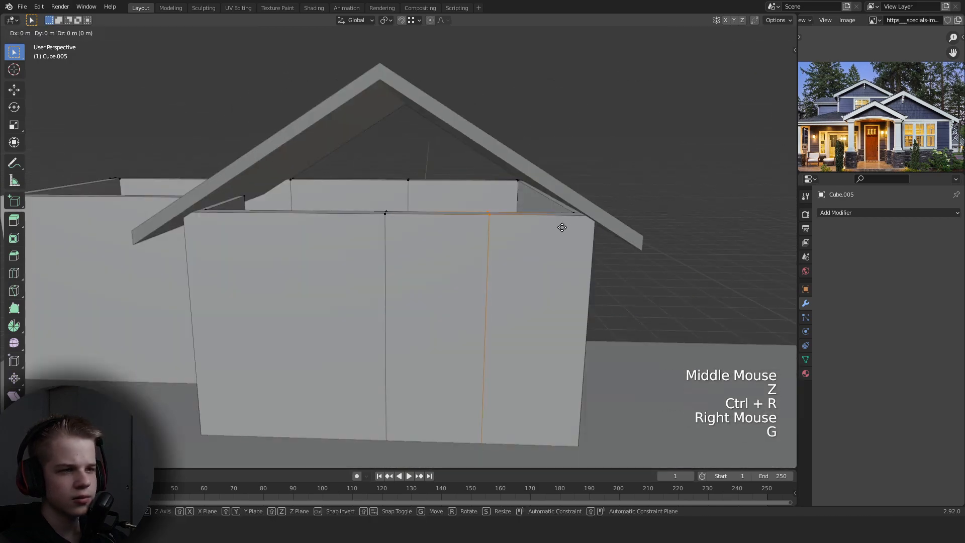
right_click(573, 217)
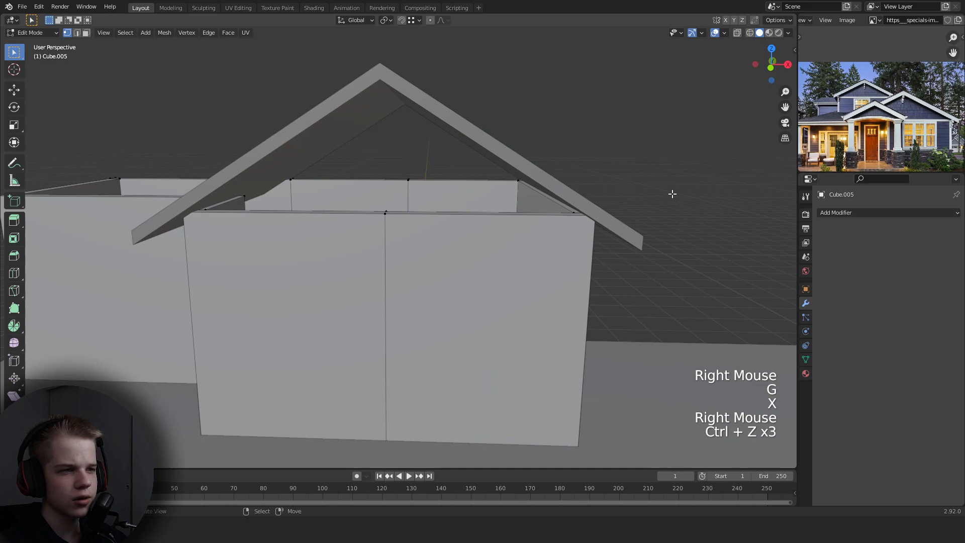
Select the misaligned centre loop on the rear wall and remove it.
middle_drag(580, 207, 552, 219)
key(grave)
key(z)
shift+middle_drag(394, 170, 425, 208)
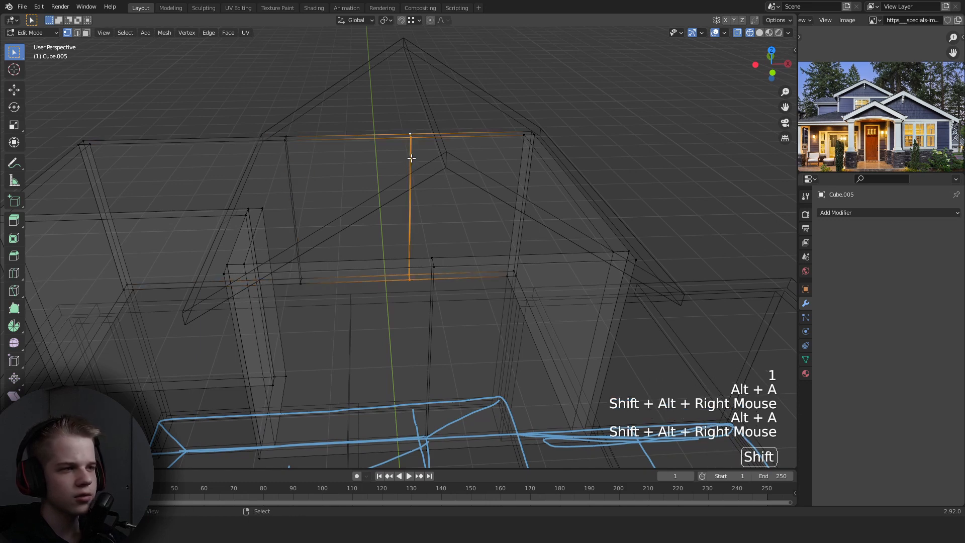
key(x)
click(366, 254)
Select the remaining rear-wall loop and snap it along X in line with the front section's side wall.
key(alt+a)
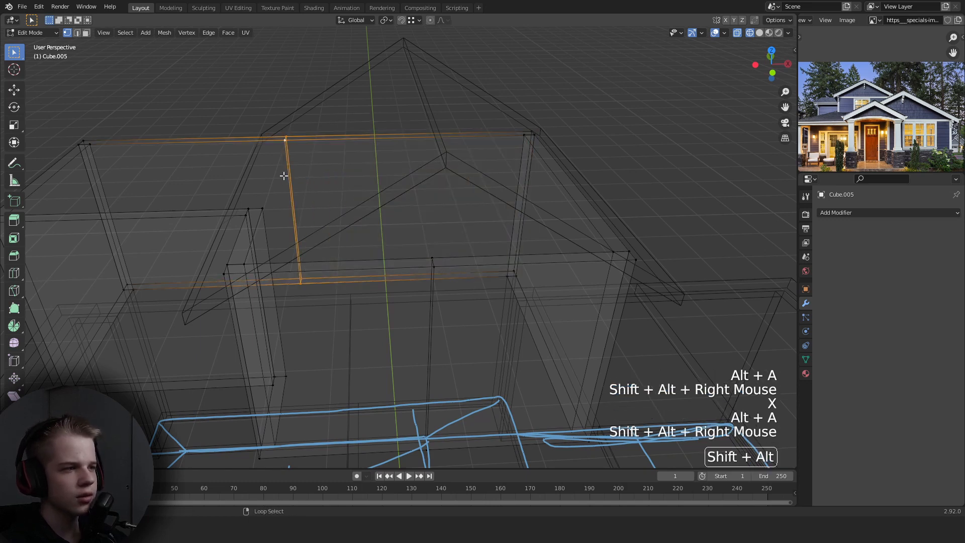
key(g)
key(x)
ctrl+click(249, 208)
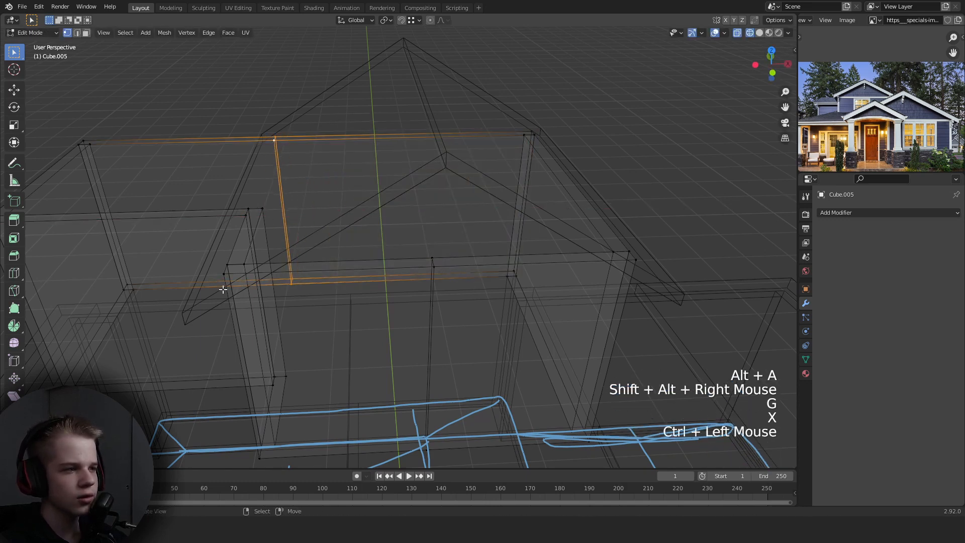
key(alt+a)
Add a new centred vertical loop cut to the rear wall section, aligned with the roof ridge.
key(KP_1)
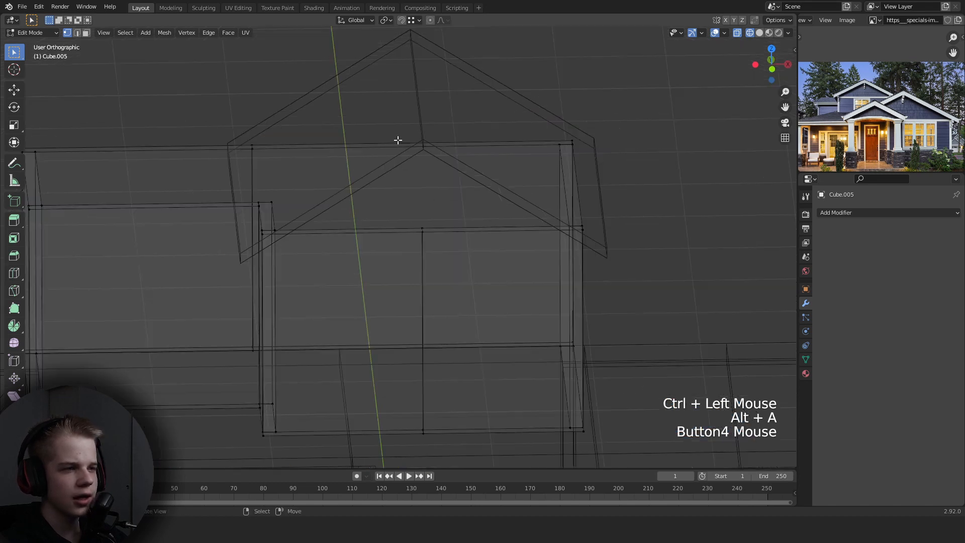
key(ctrl+r)
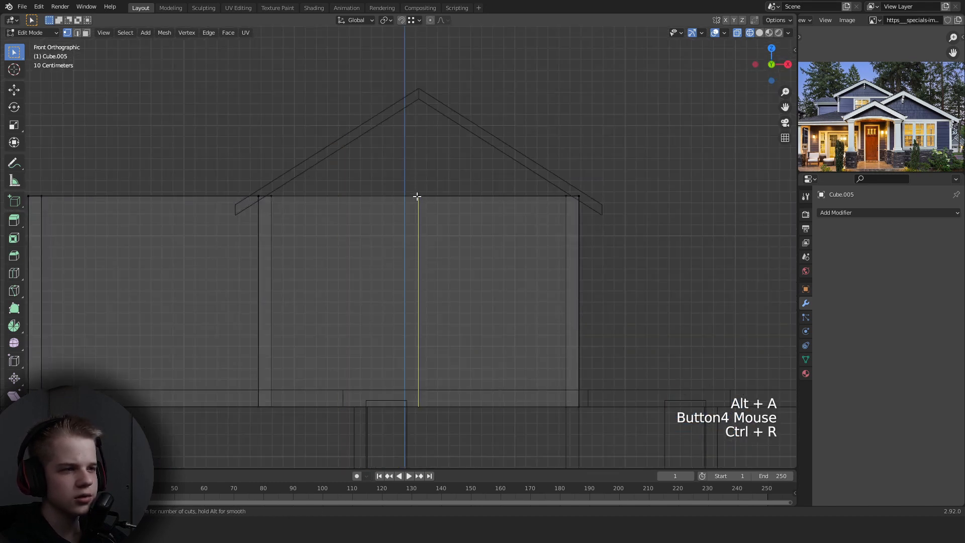
middle_drag(417, 196, 452, 222)
Raise the top centre vertices of the front and rear walls along Z to the roof ridge, filling the gables.
key(KP_1)
key(alt+a)
click(475, 197)
key(g)
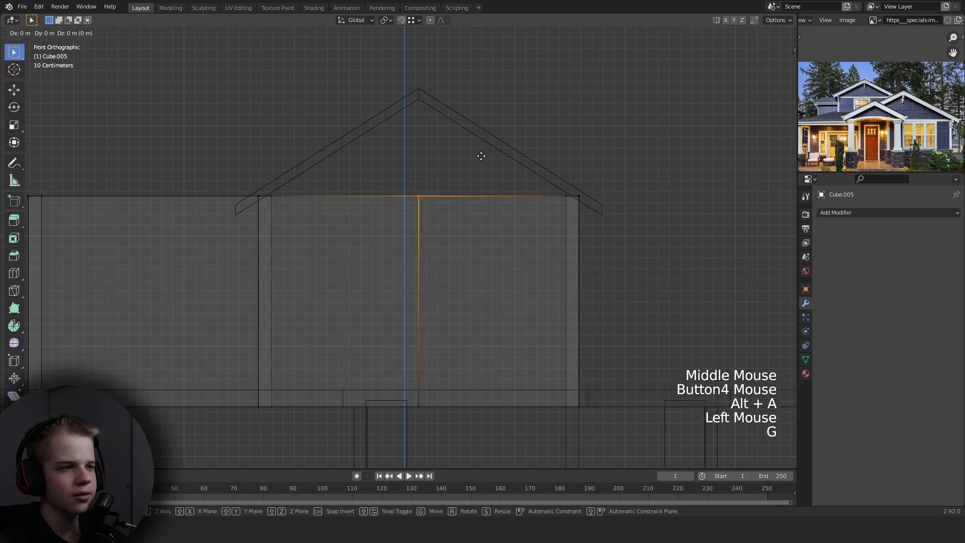
key(z)
shift+click(478, 61)
Examine the upper storey and its roof from several sides of the house.
key(Tab)
scroll(597, 176, down, 2)
middle_drag(598, 176, 565, 218)
key(alt+a)
scroll(564, 287, up, 2)
scroll(523, 239, down, 2)
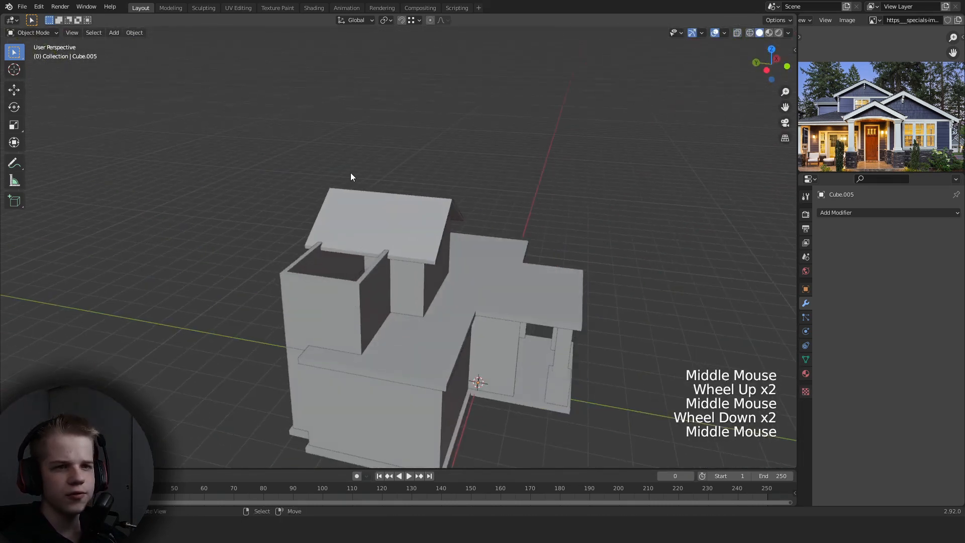
scroll(886, 105, up, 2)
scroll(487, 213, down, 1)
Duplicate the gable roof in top wireframe view, place the copy over the side wing, and open it for mesh editing.
right_click(436, 214)
key(Tab)
key(a)
key(grave)
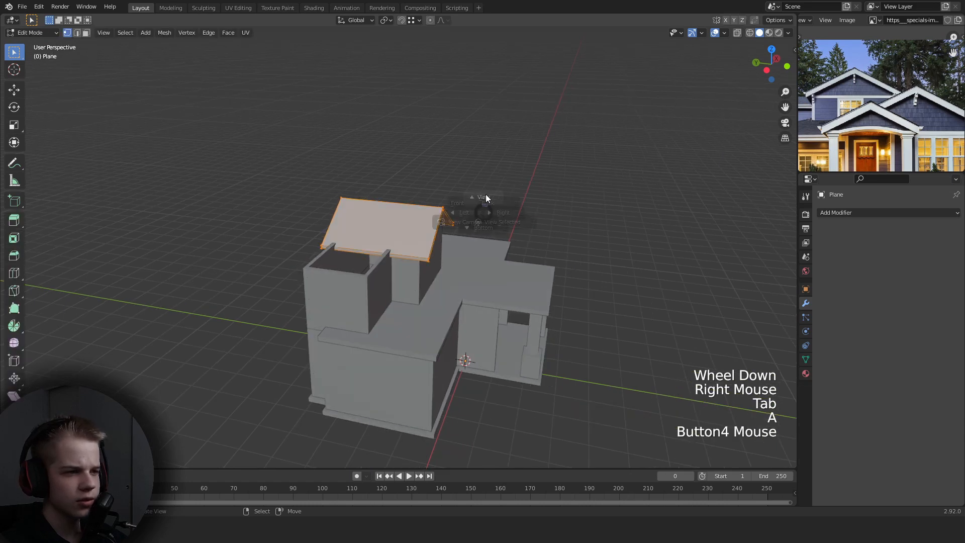
key(Tab)
key(z)
click(481, 173)
key(shift+d)
key(Tab)
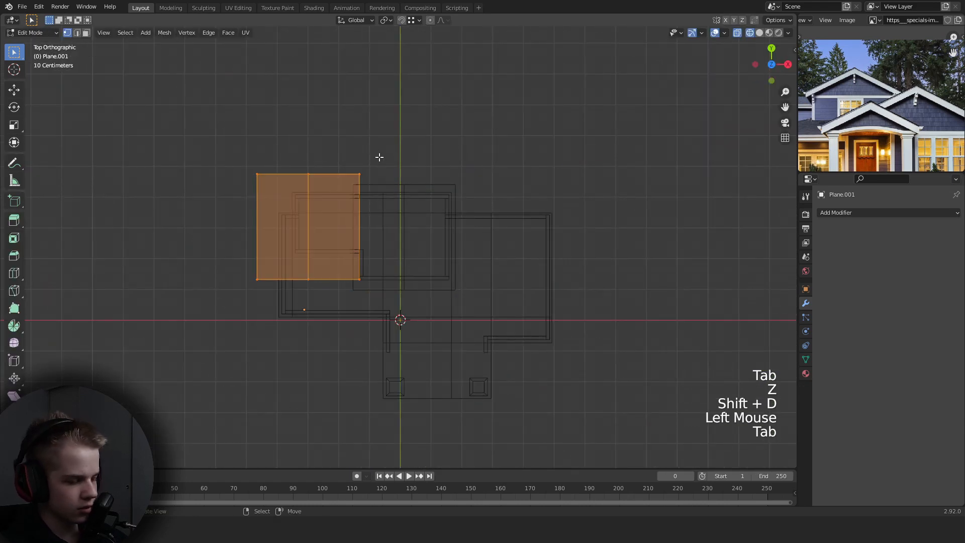
Rotate the duplicated roof 90° about Z, then scale and move it to fit the side wing's width.
scroll(379, 157, up, 2)
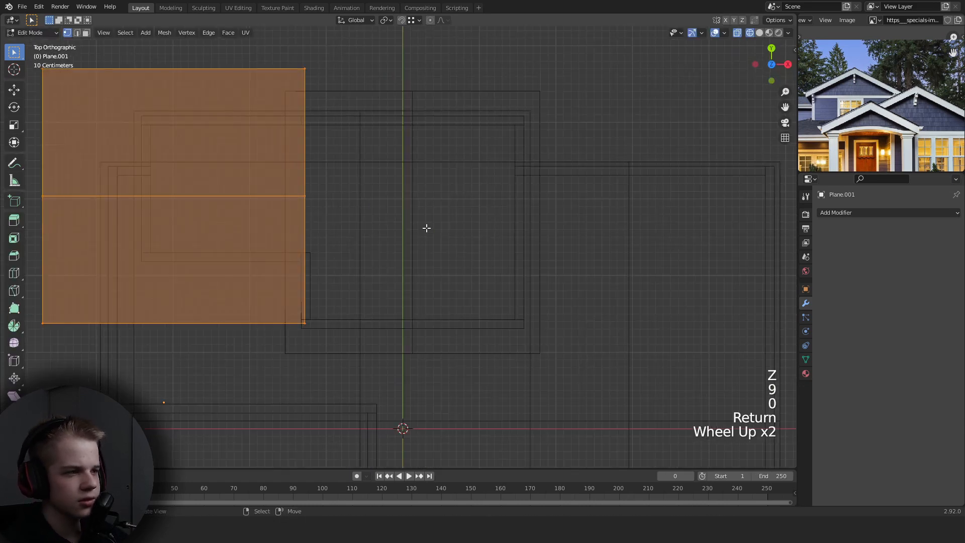
key(z)
key(s)
click(482, 222)
key(g)
key(z)
key(s)
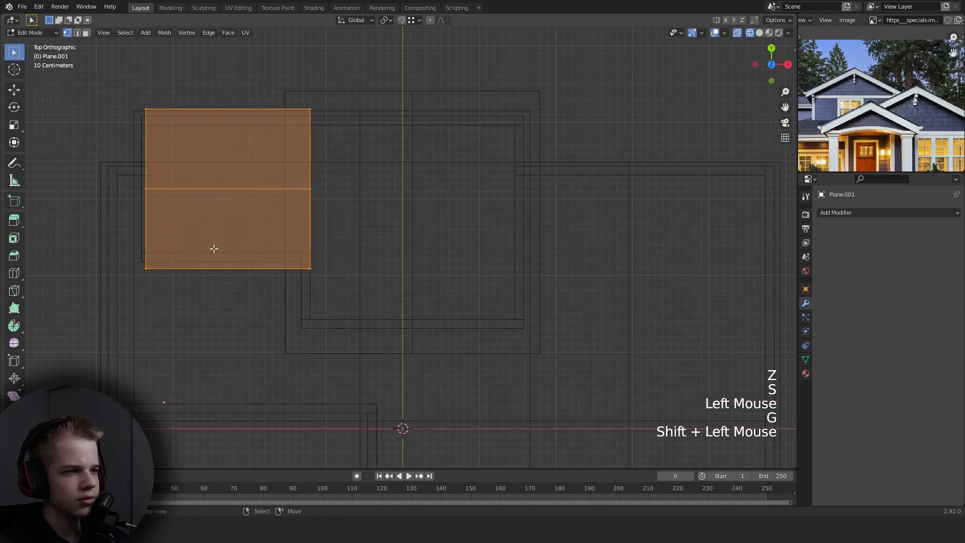
Extend the side-wing roof's outer end along X to the wing's outer wall.
drag(125, 284, 201, 65)
shift+click(196, 64)
key(z)
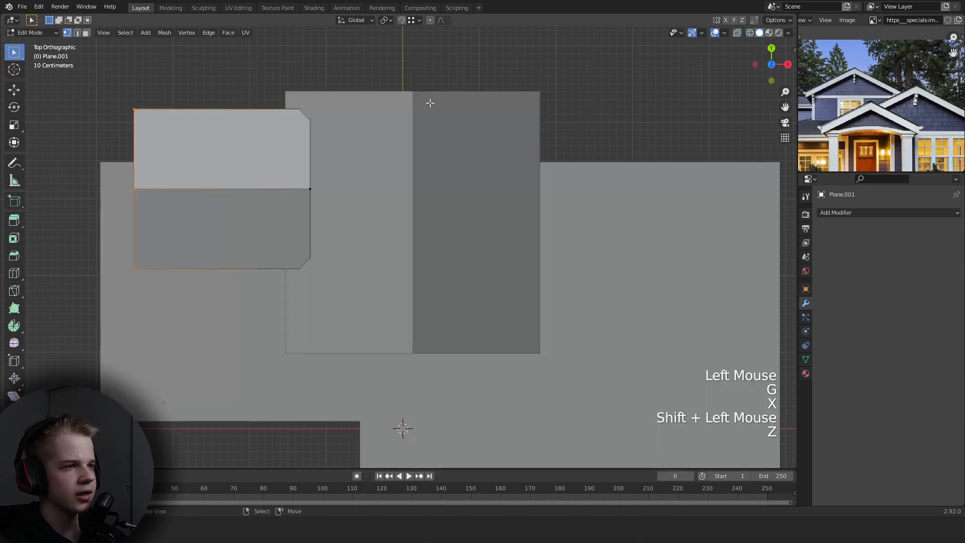
Extend the side-wing roof's inner end along X into the main gable roof in front wireframe view.
key(Tab)
scroll(429, 102, down, 1)
middle_drag(382, 232, 435, 176)
middle_drag(271, 231, 203, 198)
key(KP_3)
key(Tab)
key(z)
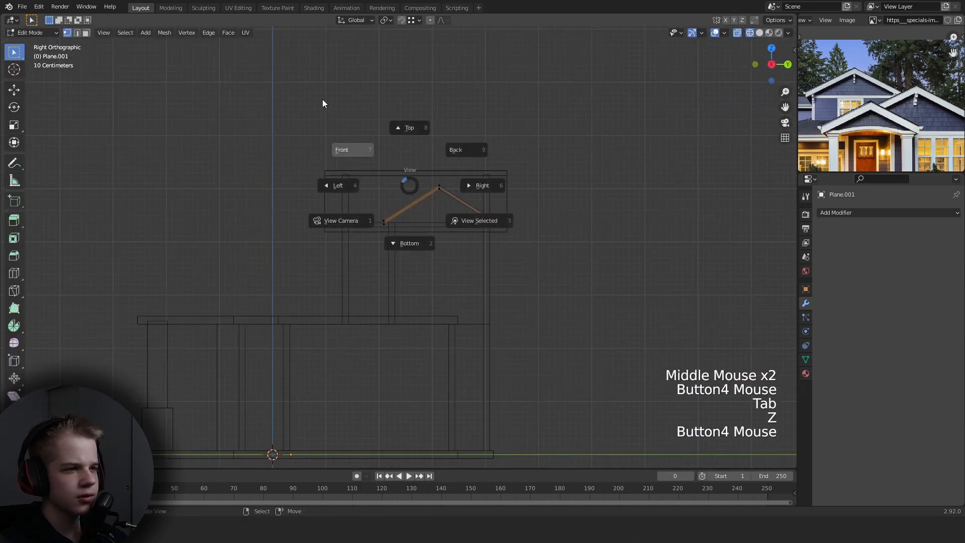
key(KP_1)
shift+middle_drag(442, 176, 505, 219)
scroll(505, 218, up, 3)
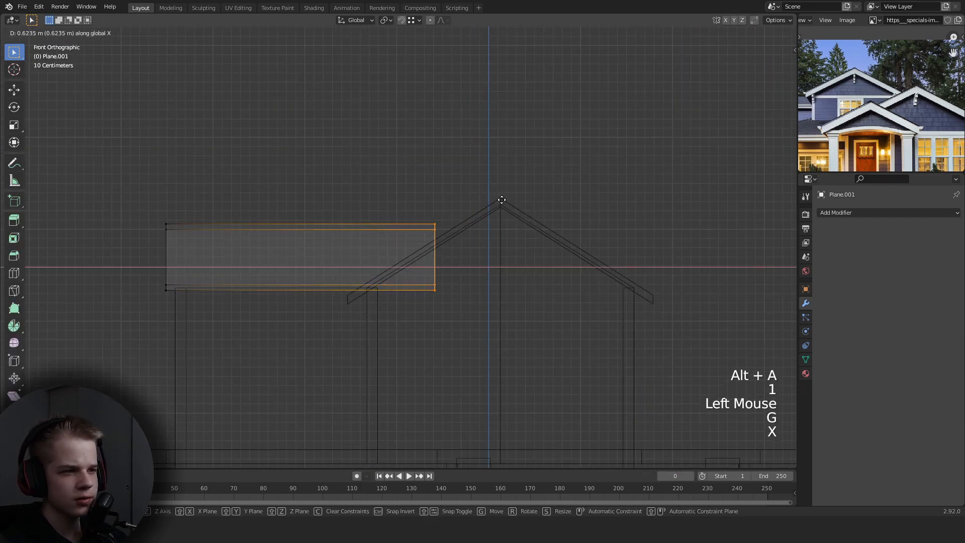
click(527, 198)
Pull the lower inner vertices of the side-wing roof back along X so its end follows the main roof's slope.
key(z)
key(Tab)
scroll(476, 235, down, 3)
middle_drag(476, 235, 422, 206)
key(Tab)
key(KP_1)
key(z)
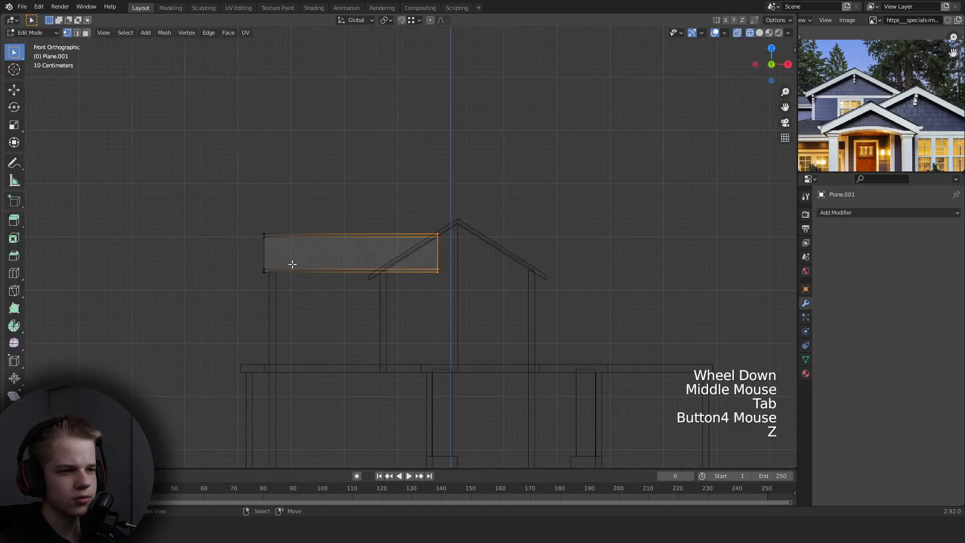
key(alt+a)
scroll(453, 315, up, 3)
click(496, 307)
key(g)
click(452, 291)
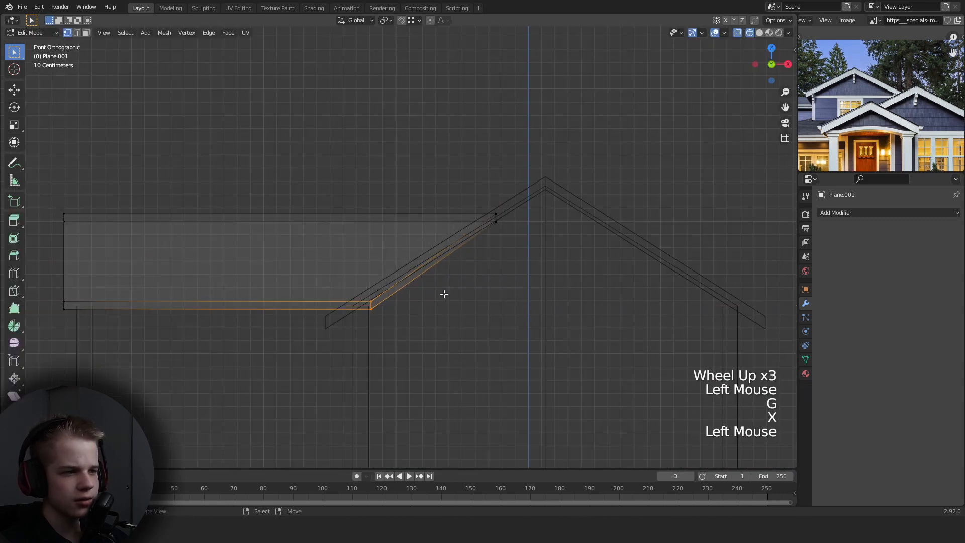
Add a centred vertical loop cut to the side wing's outer end wall beneath its gable roof.
key(z)
key(Tab)
scroll(443, 291, down, 2)
mouse_move(444, 291)
middle_down()
mouse_move(475, 302)
mouse_move(457, 338)
mouse_move(542, 333)
mouse_move(581, 256)
middle_up()
key(alt+a)
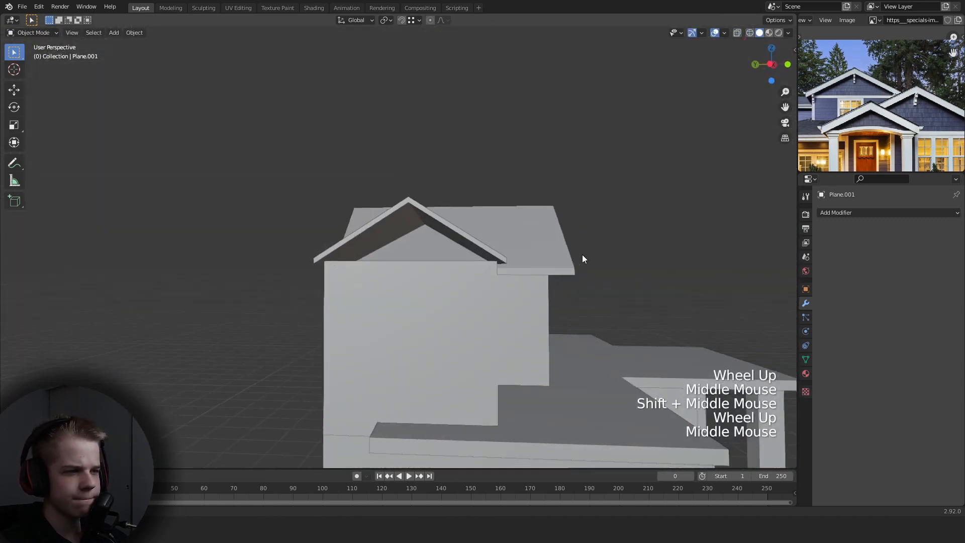
right_click(432, 322)
key(Tab)
key(alt+a)
middle_drag(432, 321, 412, 282)
right_click(405, 312)
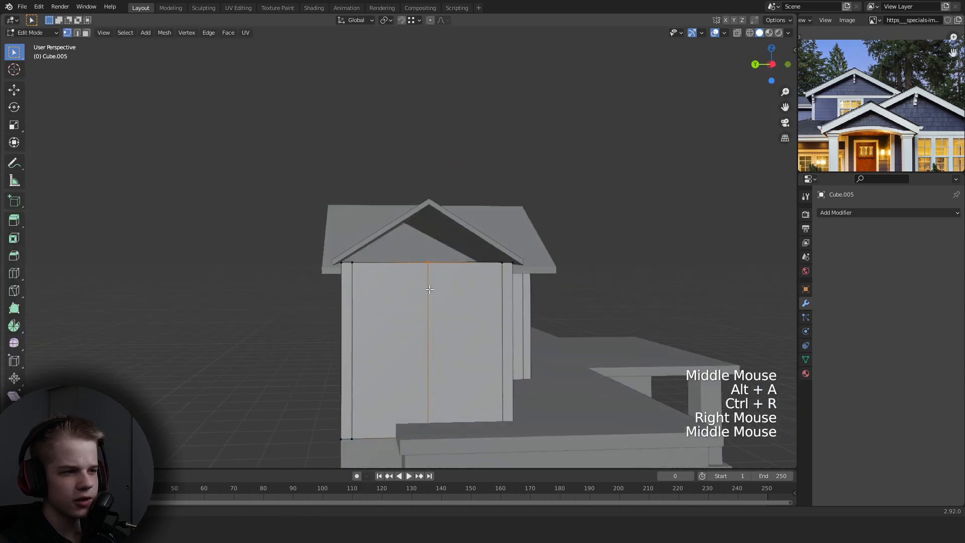
Raise the midpoint of the side wing's end-wall top edge about 0.49 m along Z to form a gable peak.
key(z)
key(alt+a)
key(g)
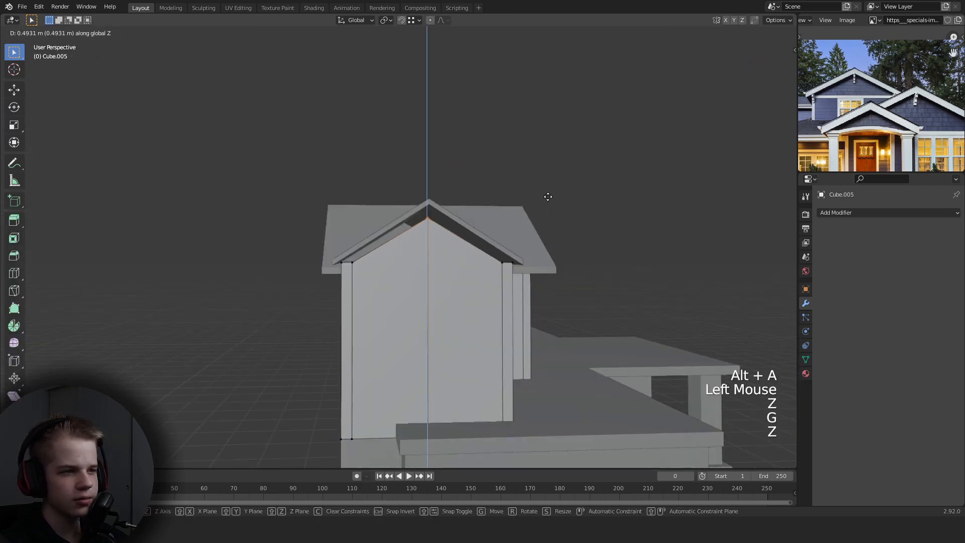
Fine-tune the end wall's gable peak along Z in left wireframe view to meet the underside of the roof ridge.
scroll(463, 171, up, 3)
key(z)
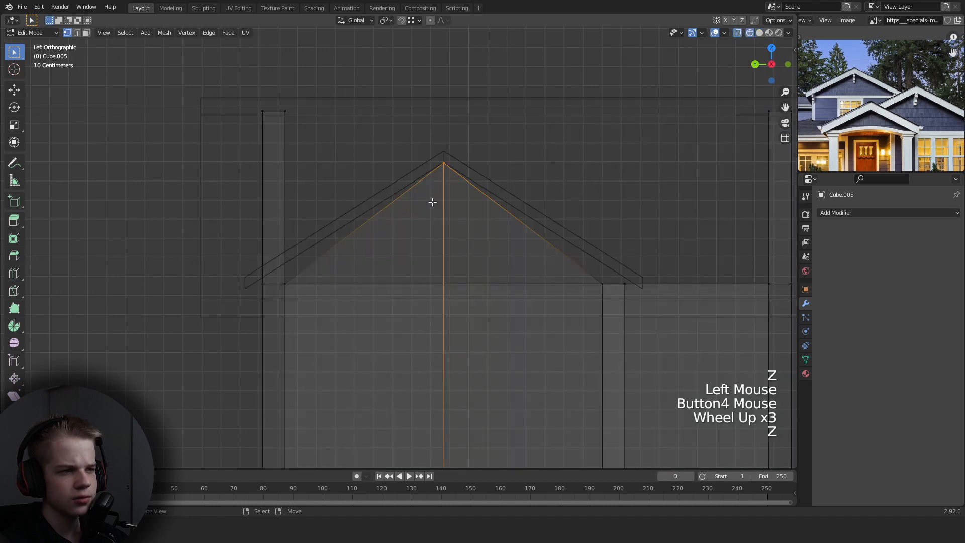
key(z)
key(g)
shift+click(521, 177)
key(Tab)
key(z)
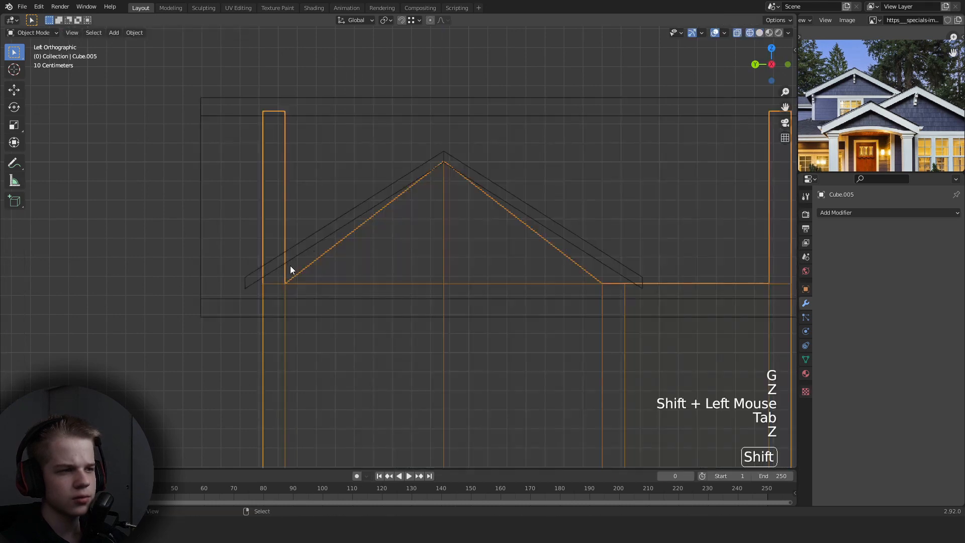
Examine how the upper-storey walls meet the side-wing and main roofs in left, front and right views.
key(Tab)
shift+middle_drag(291, 269, 521, 254)
scroll(446, 222, up, 2)
key(alt+a)
scroll(447, 222, down, 2)
key(z)
scroll(447, 222, down, 1)
scroll(468, 259, down, 1)
key(KP_1)
scroll(407, 215, up, 2)
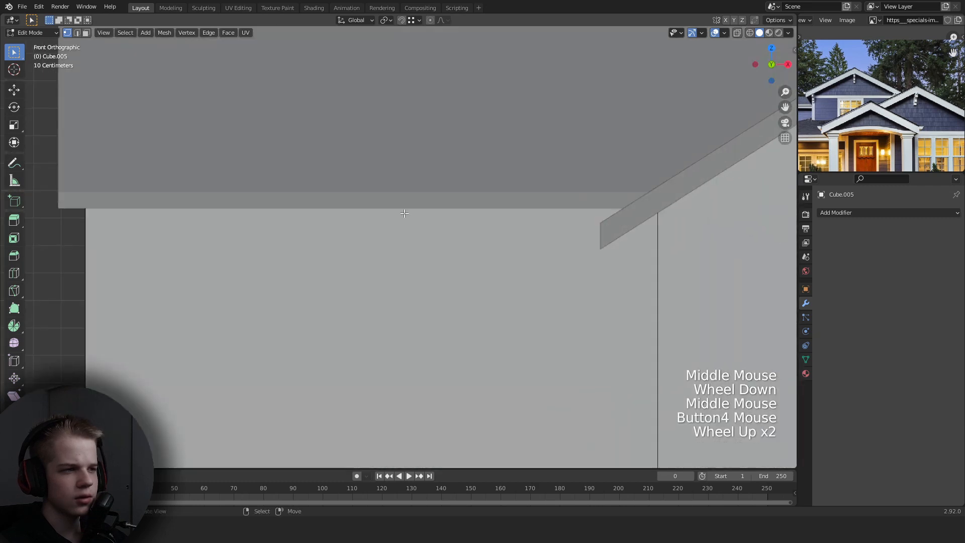
key(z)
scroll(364, 174, down, 4)
key(Tab)
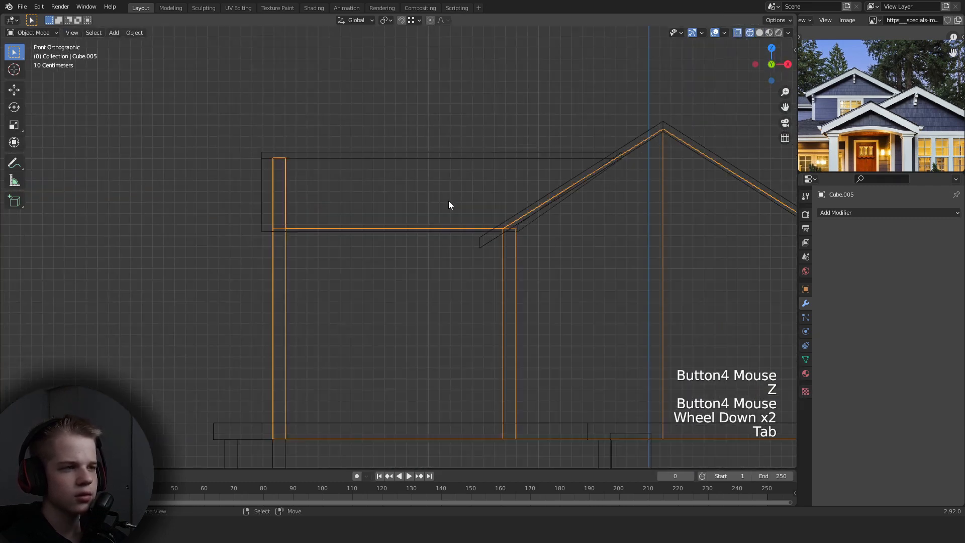
key(grave)
click(595, 187)
key(z)
key(z)
scroll(521, 213, down, 2)
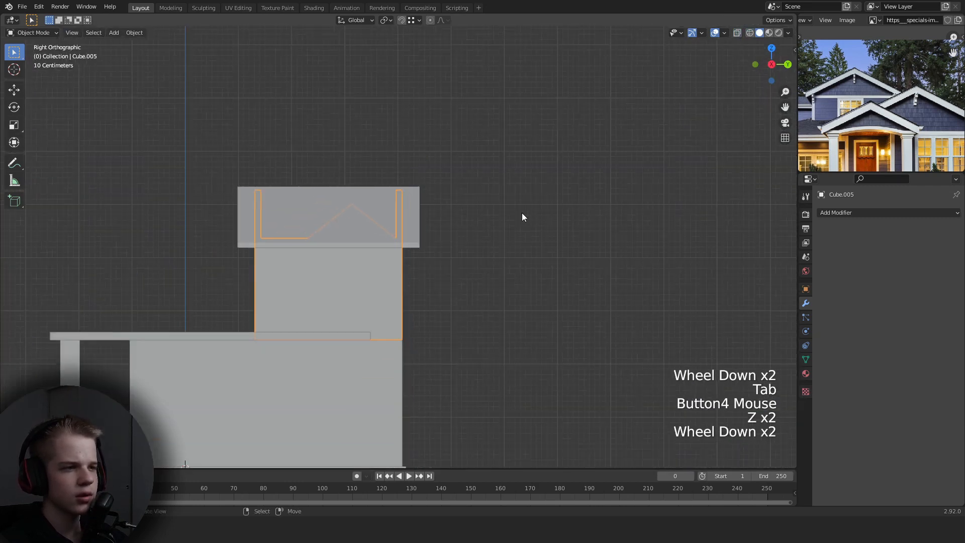
Lower the entire side-wing roof along Z in left wireframe view so its slopes rest on the wing's wall corners.
middle_drag(521, 212, 518, 232)
key(alt+a)
right_click(610, 232)
key(Tab)
key(KP_1)
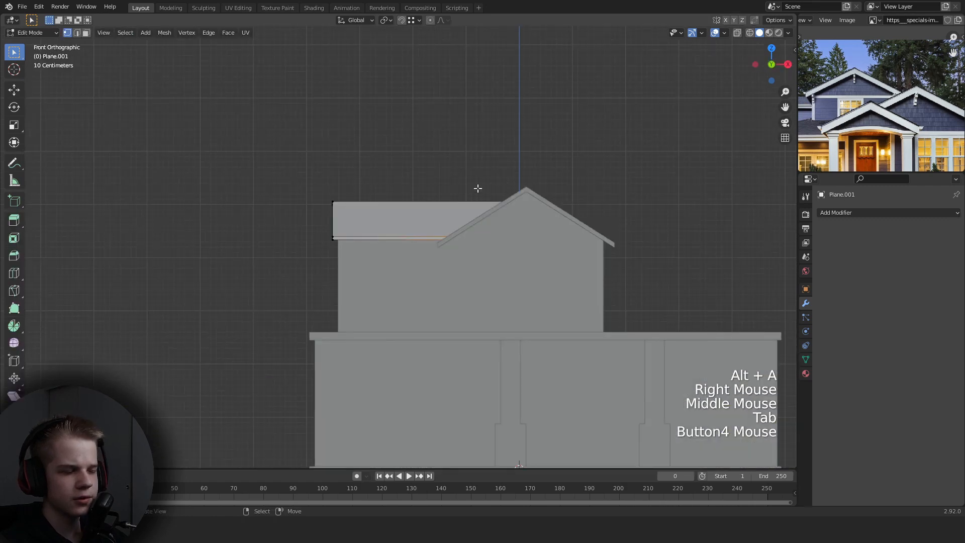
click(404, 187)
key(z)
scroll(593, 234, up, 2)
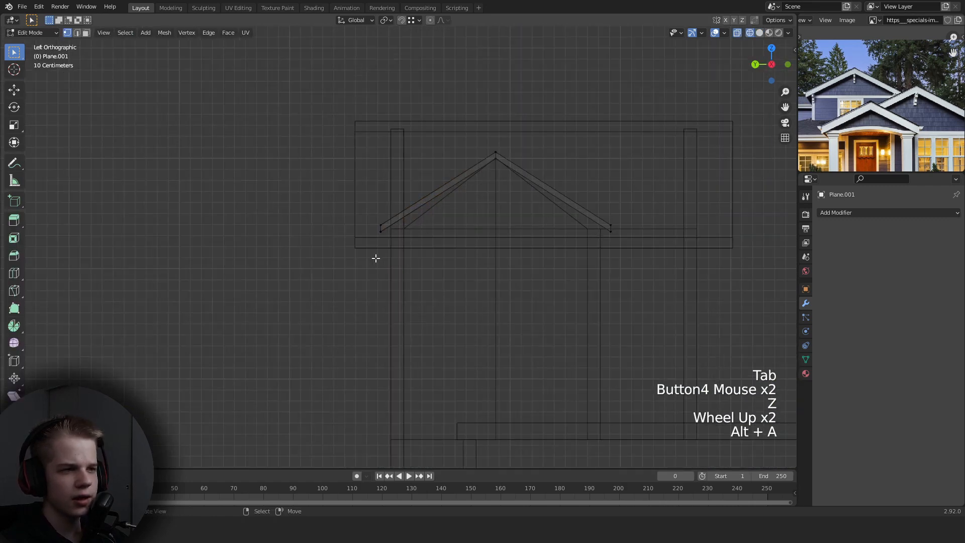
drag(375, 258, 692, 136)
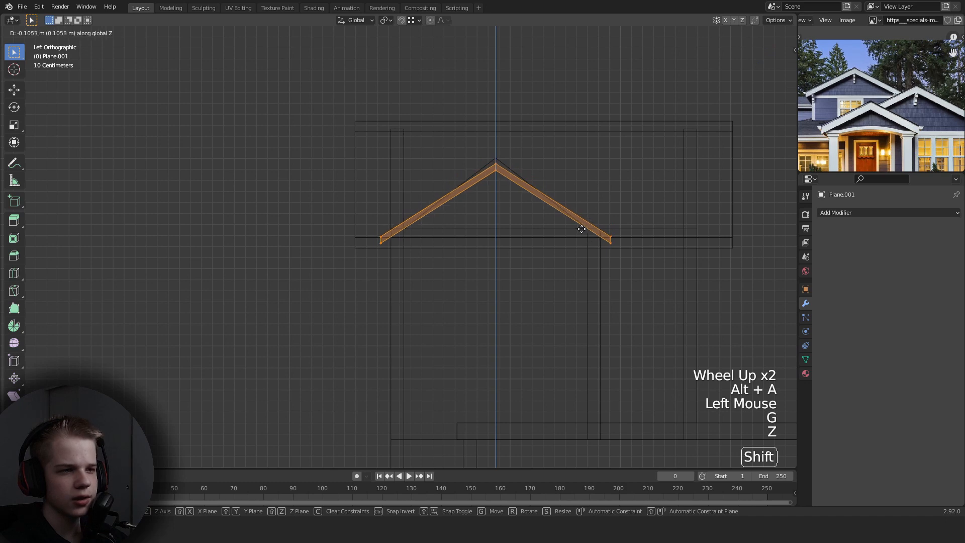
key(g)
key(z)
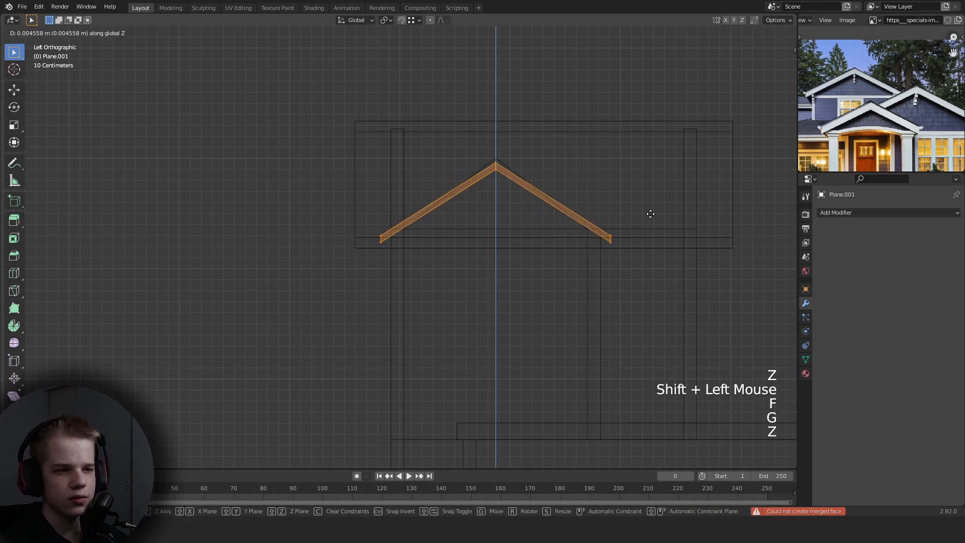
shift+click(652, 231)
key(z)
key(Tab)
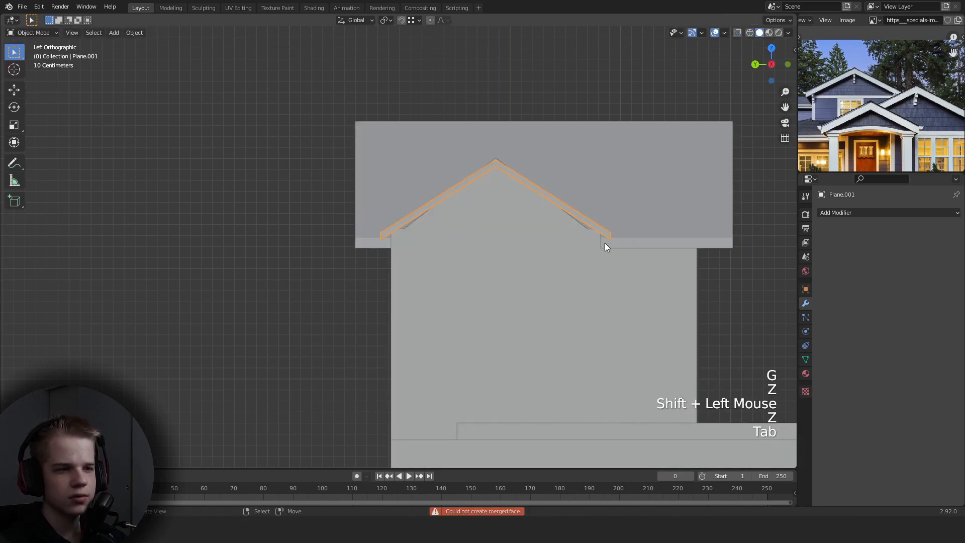
Lower the end wall's gable peak vertex along Z so the wall's sloping edges follow the underside of the side-wing roof.
right_click(605, 246)
key(Tab)
key(z)
key(alt+a)
click(494, 162)
key(g)
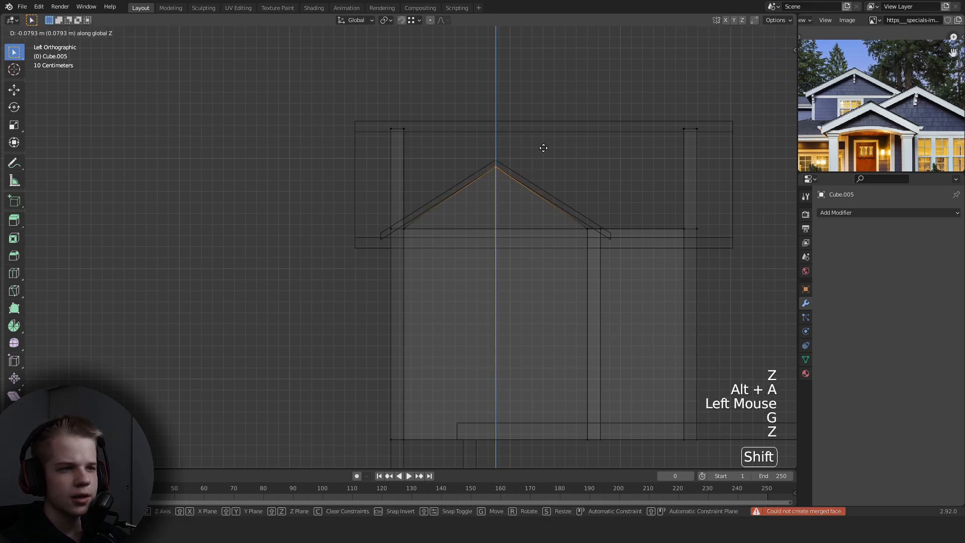
shift+click(543, 126)
shift+middle_drag(627, 169, 454, 175)
key(z)
key(Tab)
scroll(353, 210, up, 3)
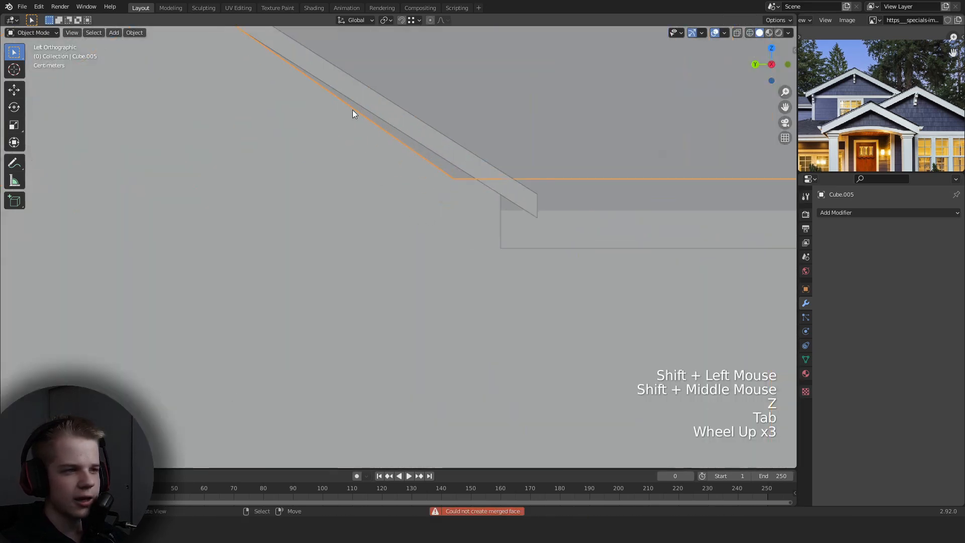
Open the upper-storey walls for editing, clear the selection and examine their corner geometry in wireframe.
scroll(455, 213, down, 2)
key(Tab)
scroll(489, 221, up, 2)
key(alt+a)
scroll(483, 211, down, 1)
mouse_move(483, 211)
middle_down()
mouse_move(469, 200)
mouse_move(346, 204)
mouse_move(377, 230)
middle_up()
key(z)
key(z)
key(z)
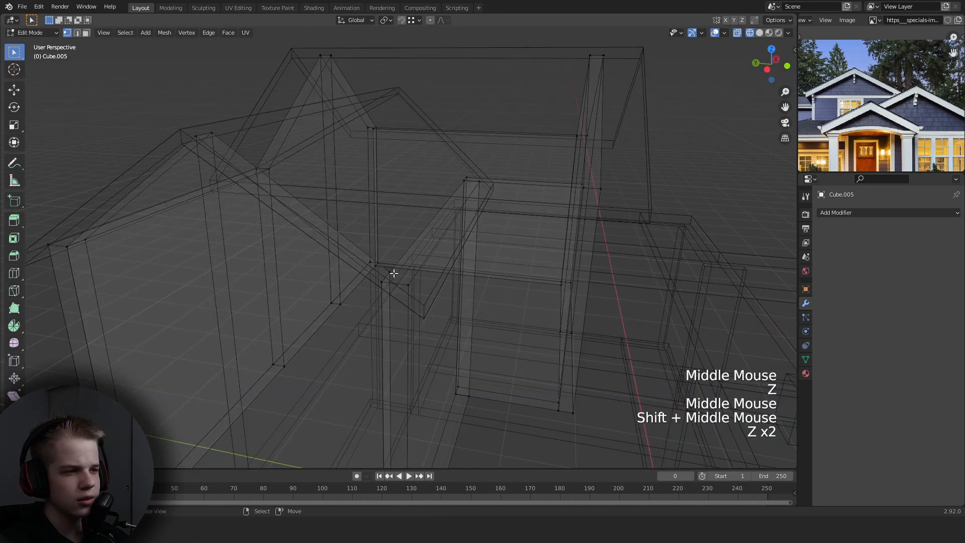
scroll(435, 261, down, 4)
middle_drag(435, 260, 409, 245)
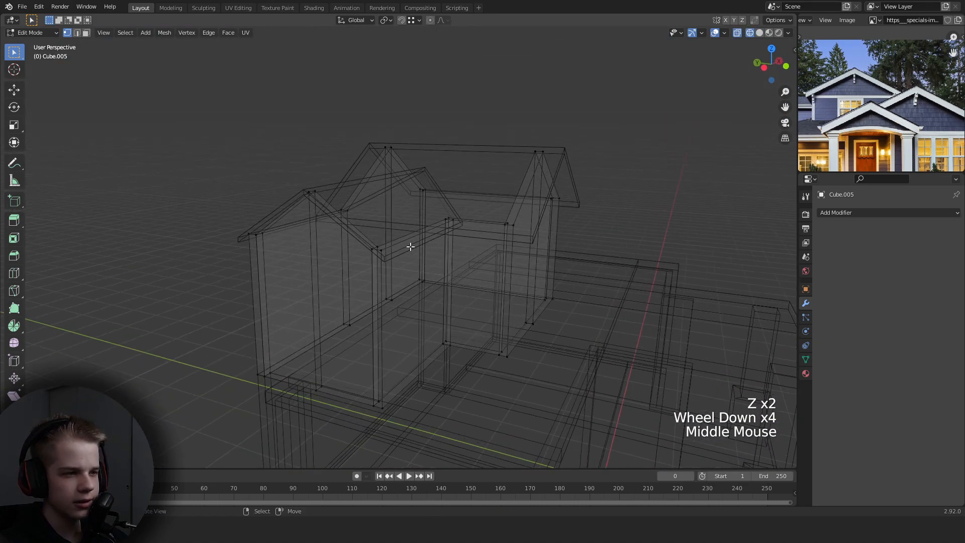
Move the two narrow corner faces of the side gable wall along the X axis with snapping.
scroll(392, 282, up, 1)
key(3)
key(z)
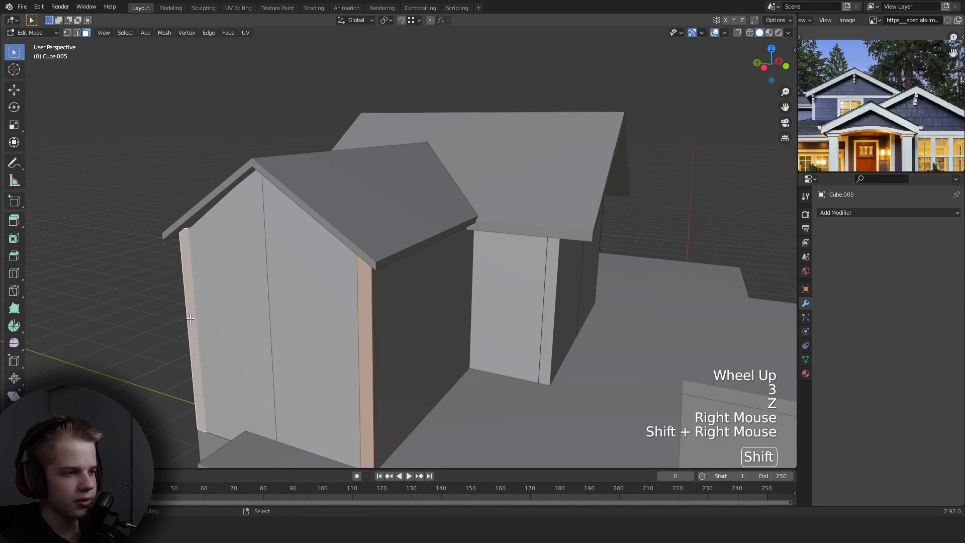
key(z)
scroll(282, 262, up, 2)
mouse_move(190, 318)
middle_down()
mouse_move(281, 262)
mouse_move(261, 264)
mouse_move(351, 293)
middle_up()
key(g)
key(y)
key(x)
ctrl+click(261, 282)
key(z)
key(3)
right_click(261, 264)
scroll(261, 264, down, 1)
scroll(261, 263, down, 1)
shift+right_click(351, 285)
key(z)
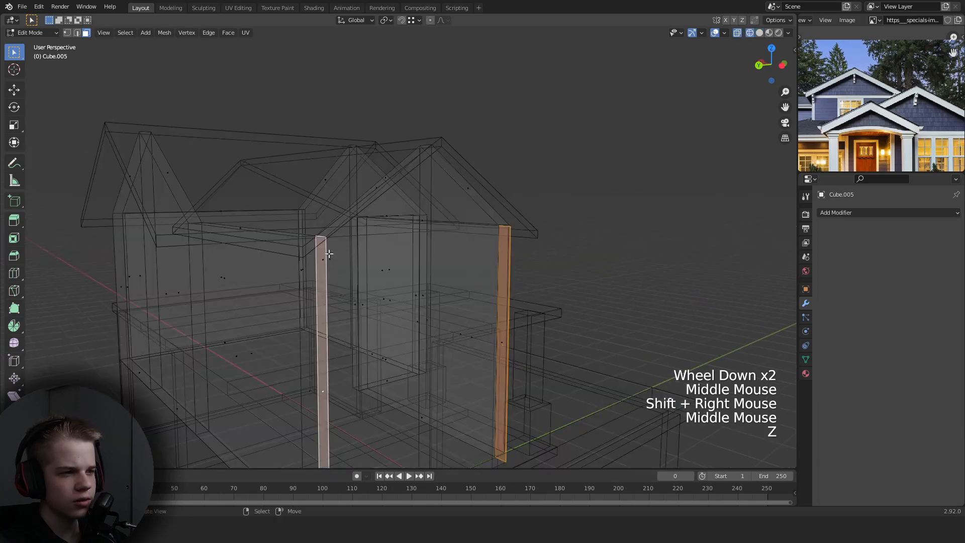
mouse_move(329, 254)
middle_down()
mouse_move(648, 297)
mouse_move(523, 302)
mouse_move(420, 286)
mouse_move(426, 266)
middle_up()
scroll(566, 297, down, 3)
key(z)
scroll(594, 300, up, 1)
scroll(420, 287, down, 1)
scroll(420, 287, up, 2)
key(alt+a)
Move the narrow face at one corner of the side gable wall along Y, snapped to the wall edge.
right_click(426, 267)
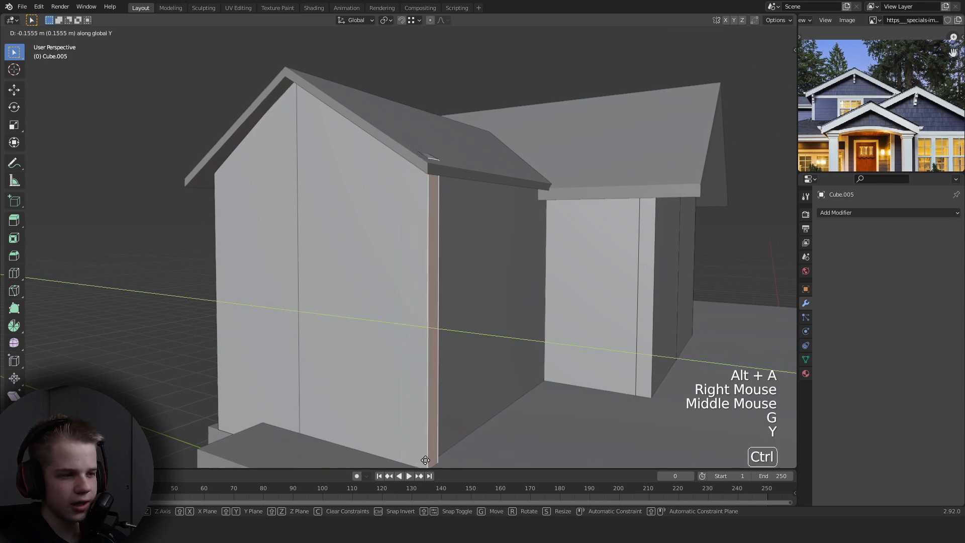
ctrl+right_click(421, 169)
key(z)
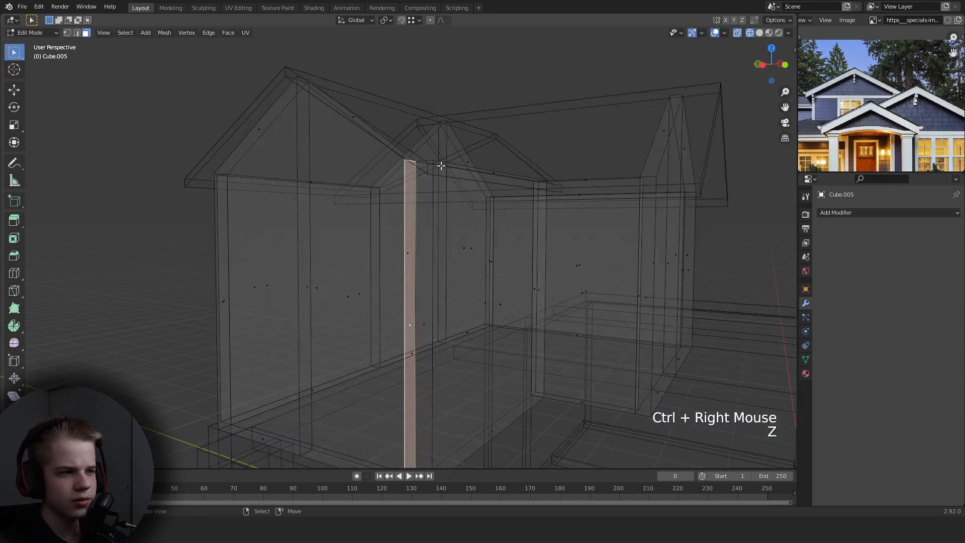
ctrl+click(435, 163)
scroll(446, 216, down, 1)
key(z)
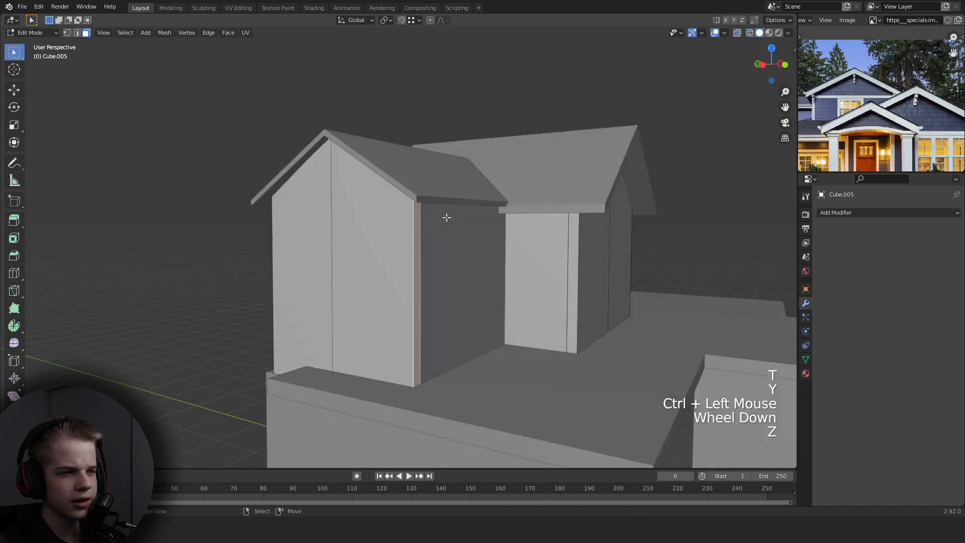
Snap the narrow face at the side gable wall's opposite corner along Y to the wall edge and finish mesh editing.
middle_drag(446, 216, 494, 224)
key(z)
click(354, 230)
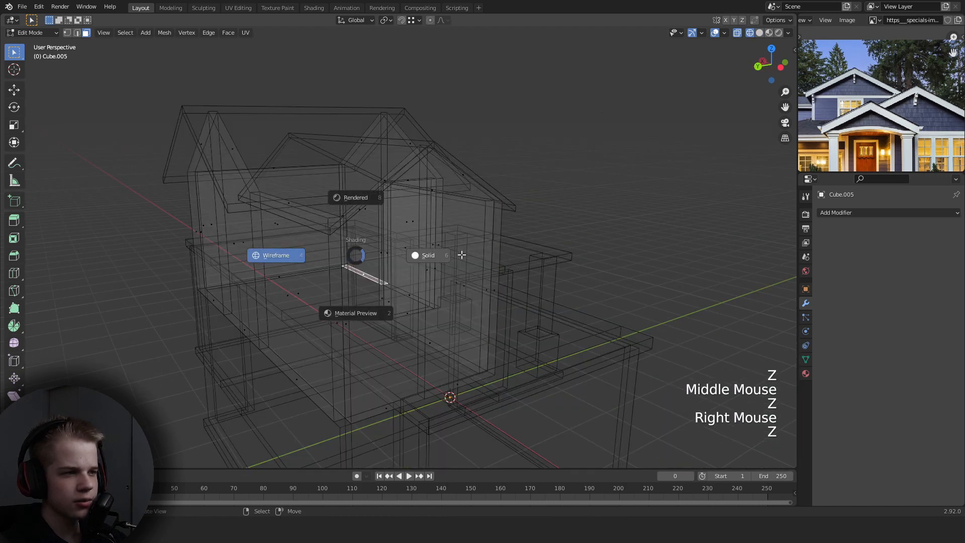
key(z)
right_click(351, 309)
key(z)
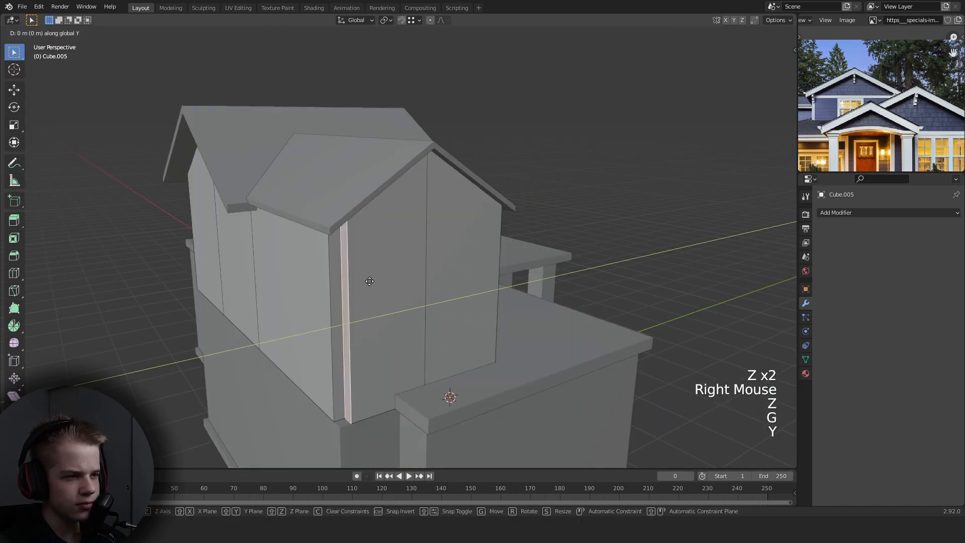
ctrl+right_click(327, 218)
key(z)
key(g)
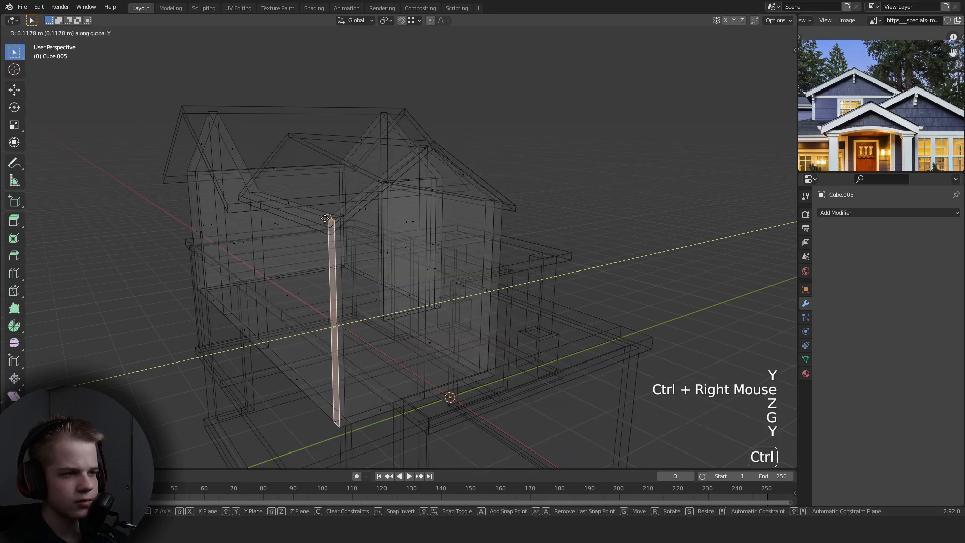
ctrl+click(325, 218)
key(z)
key(Tab)
Check the upper-storey walls in an orthographic wireframe view and inspect the whole house from several sides.
middle_drag(352, 218, 418, 218)
key(grave)
key(z)
key(grave)
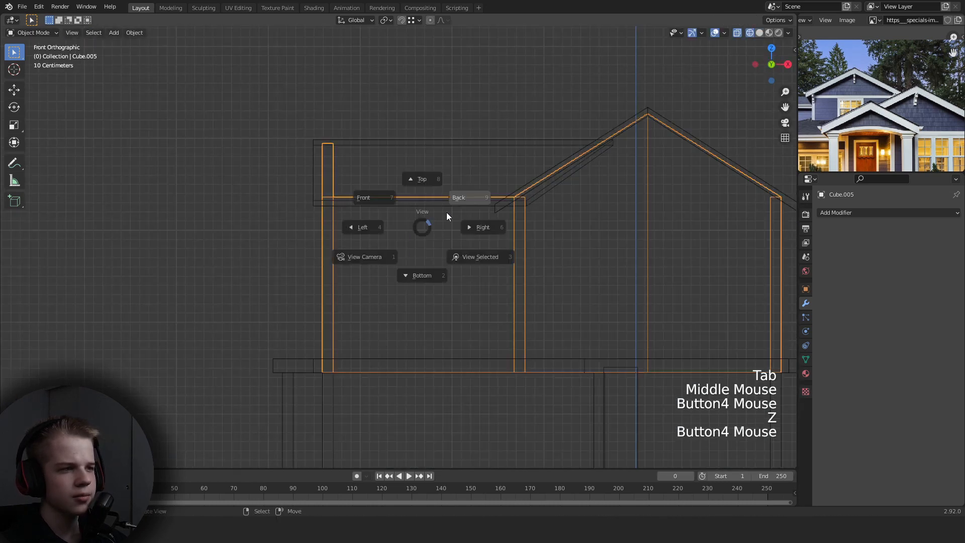
click(500, 233)
key(z)
key(alt+a)
scroll(474, 263, down, 3)
middle_drag(473, 263, 645, 273)
scroll(687, 250, up, 1)
scroll(642, 278, down, 2)
shift+middle_drag(645, 273, 459, 274)
scroll(647, 267, up, 3)
scroll(437, 271, down, 3)
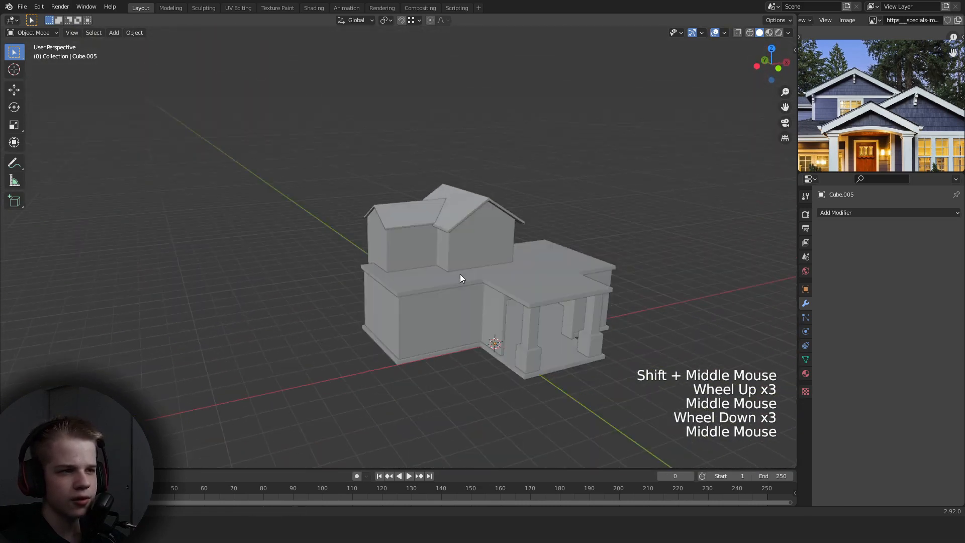
middle_drag(544, 299, 535, 289)
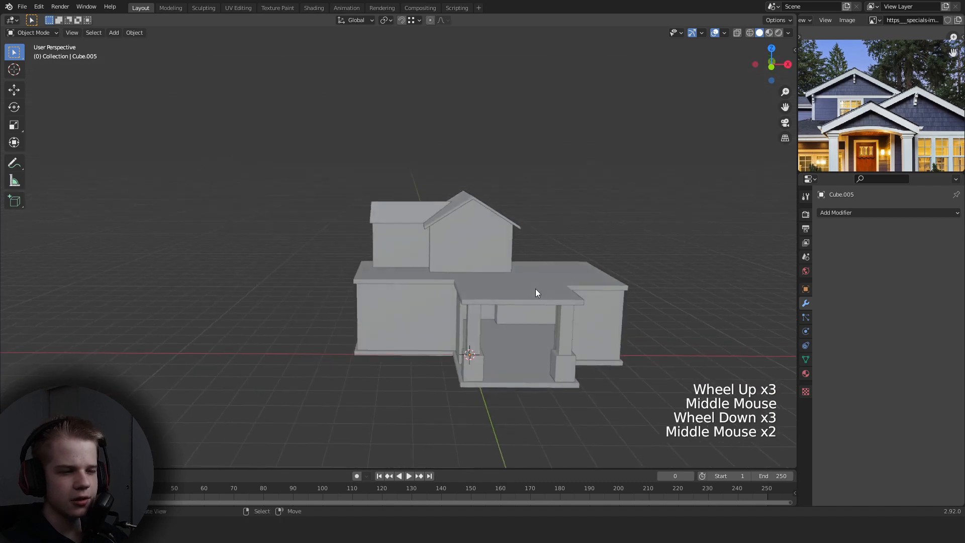
key(KP_1)
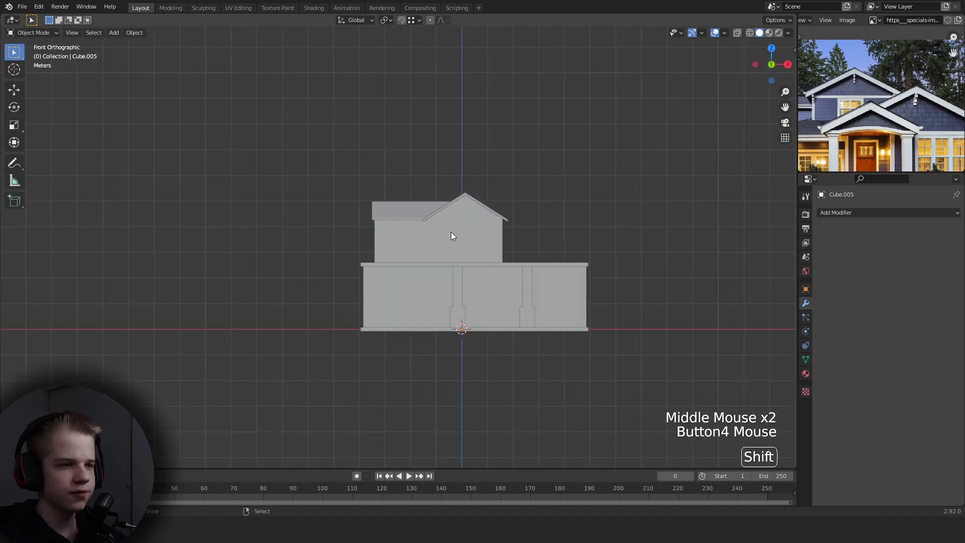
middle_drag(450, 236, 507, 287)
Duplicate the main gable roof and place the copy over the porch, about 1.1 m along X and -3.7 m along Y.
key(KP_7)
scroll(586, 282, up, 1)
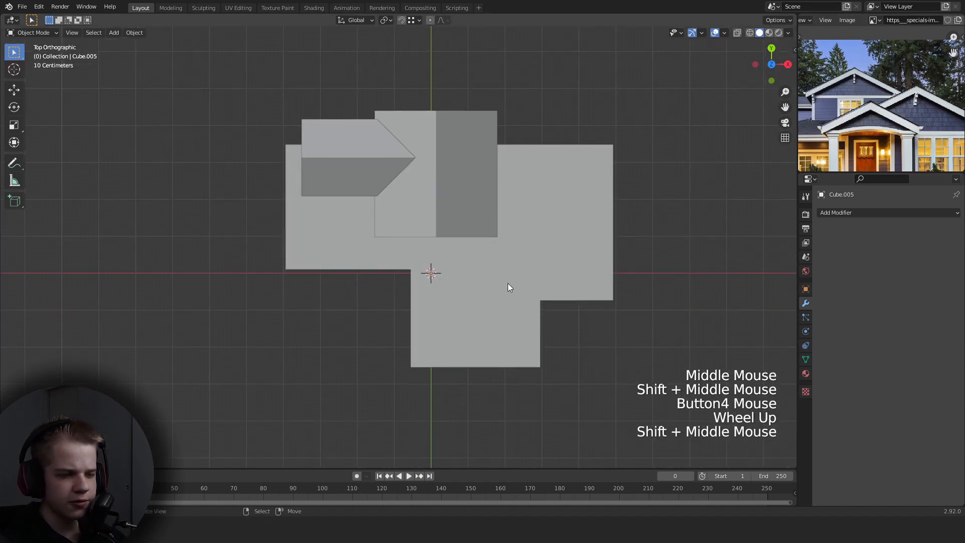
right_click(468, 207)
key(shift+d)
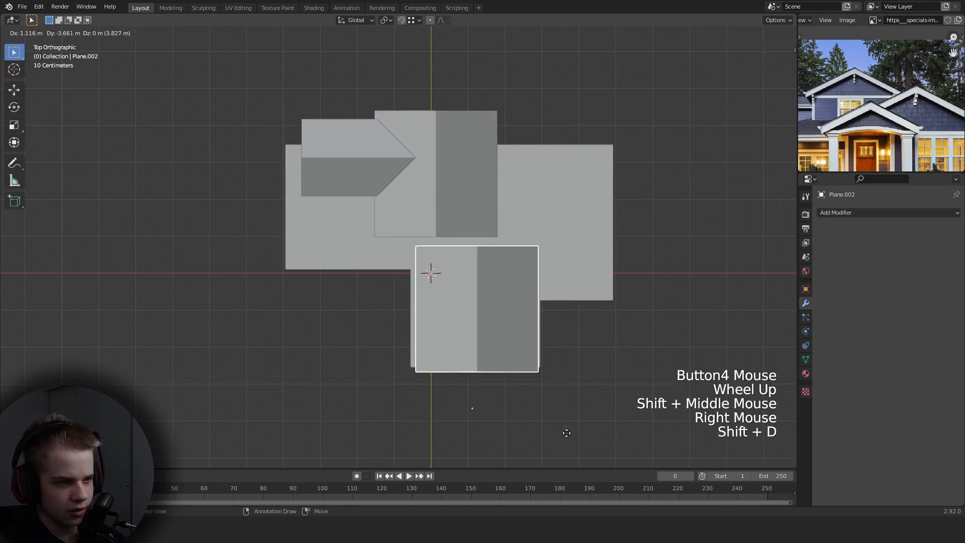
Lower the duplicated roof along Z in front view until its eaves meet the porch slab.
key(KP_1)
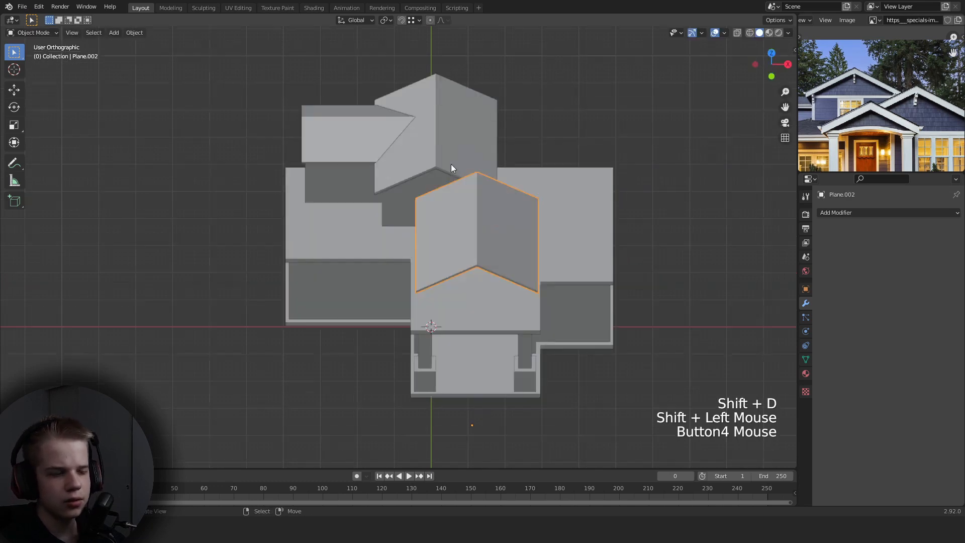
shift+middle_drag(451, 166, 586, 189)
scroll(573, 211, up, 2)
key(g)
key(z)
click(579, 338)
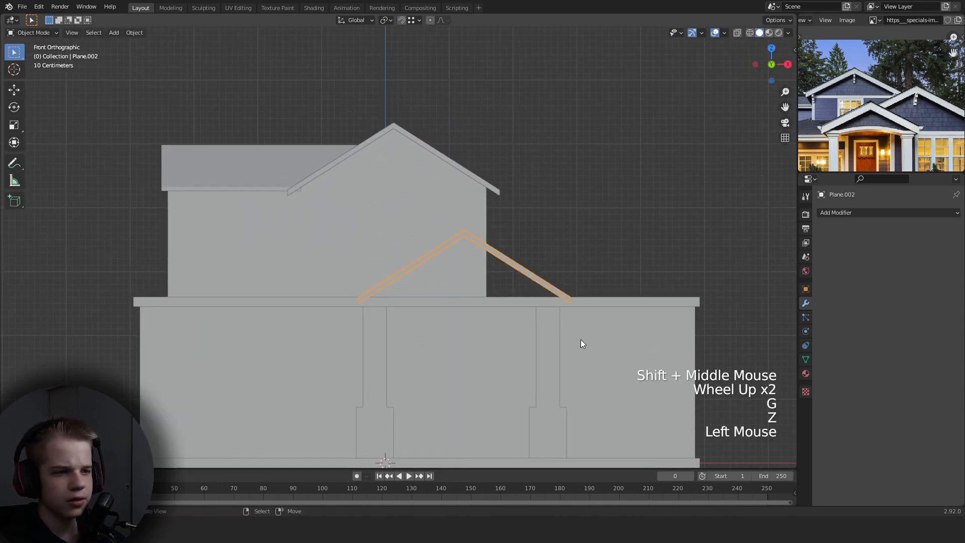
Scale the porch roof's entire mesh up slightly so its eaves overhang the porch slab.
key(s)
right_click(582, 318)
key(Tab)
key(s)
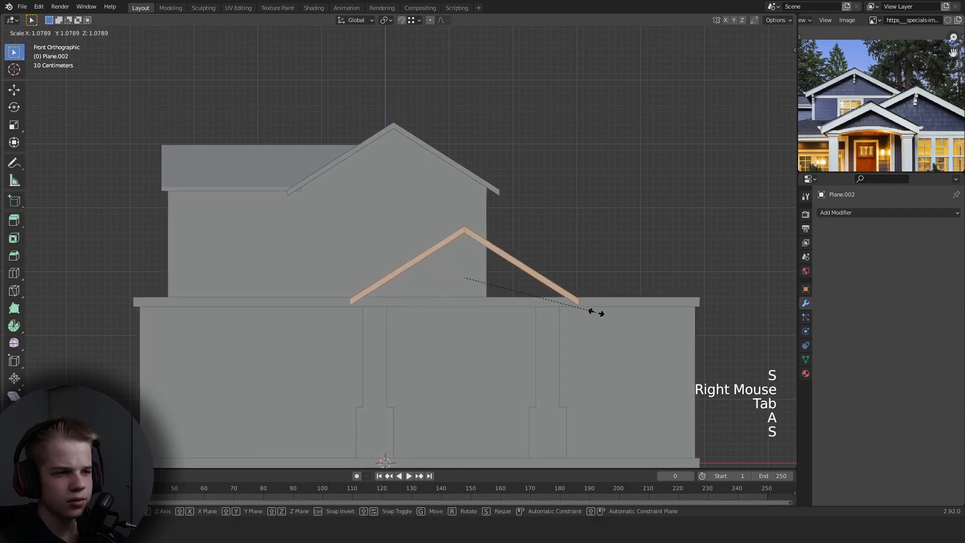
click(603, 313)
Examine the enlarged porch roof's overhang from above in wireframe and solid shading.
key(z)
key(z)
key(KP_7)
key(z)
scroll(561, 319, down, 3)
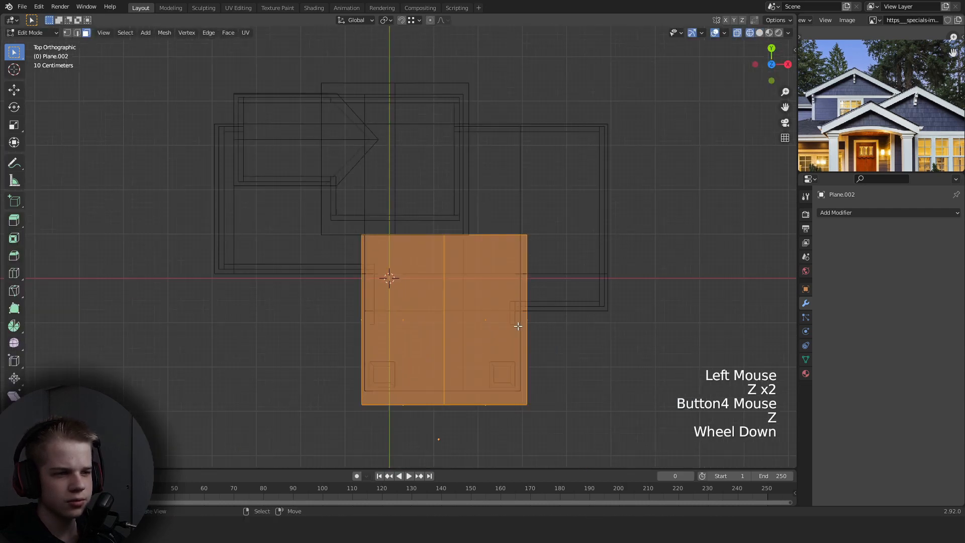
key(z)
scroll(468, 317, up, 2)
key(Tab)
key(z)
Adjust the height of the porch roof's underside ridge vertices along Z in front view.
key(grave)
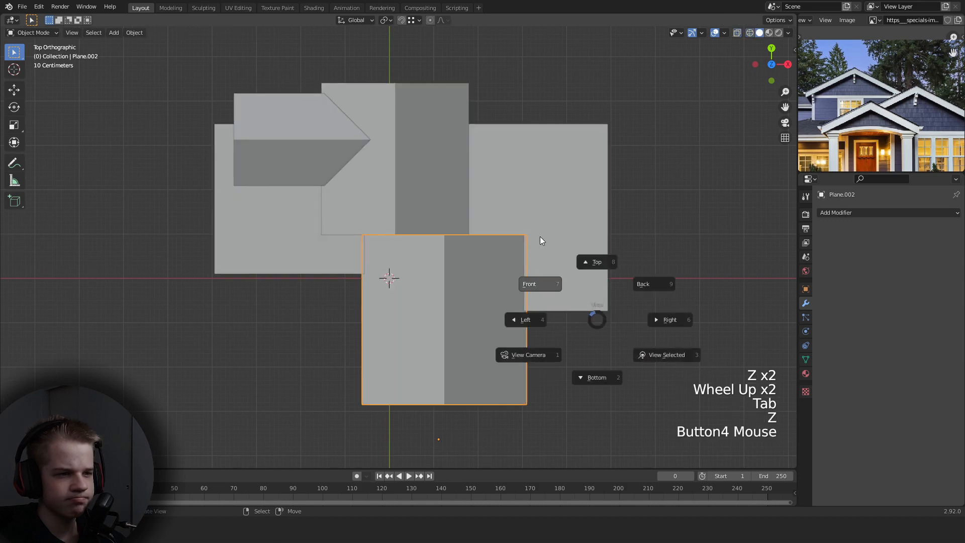
scroll(575, 304, up, 2)
key(Tab)
key(z)
key(alt+z)
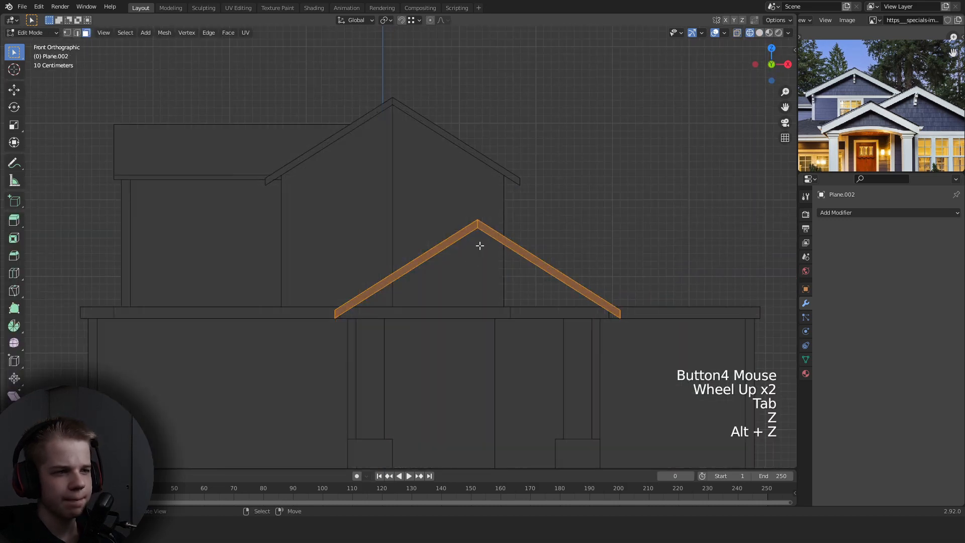
key(g)
key(z)
shift+right_click(483, 239)
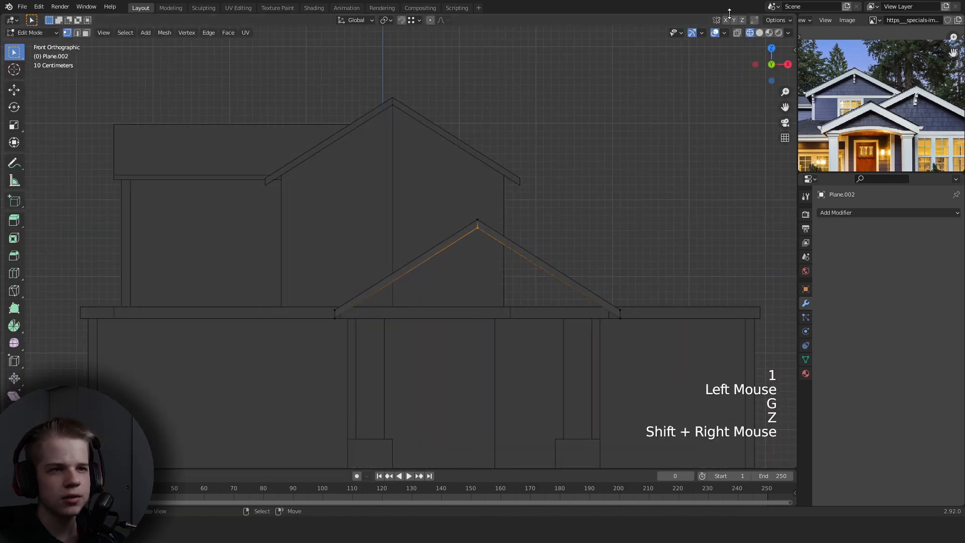
shift+click(483, 238)
key(z)
key(Tab)
Inspect how the porch roof's eaves and gable sit against the slab from the front and in perspective.
scroll(580, 288, down, 2)
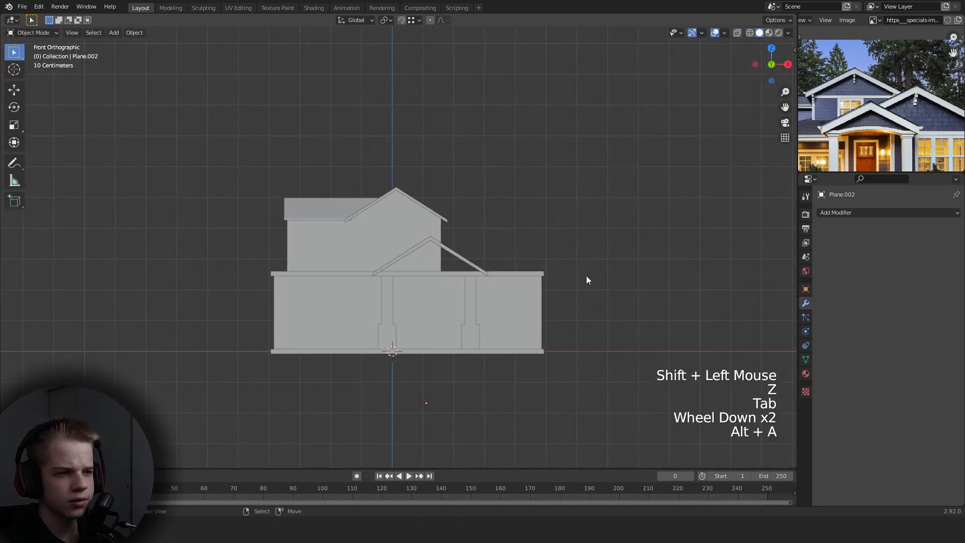
scroll(586, 280, up, 3)
middle_drag(394, 270, 412, 219)
key(grave)
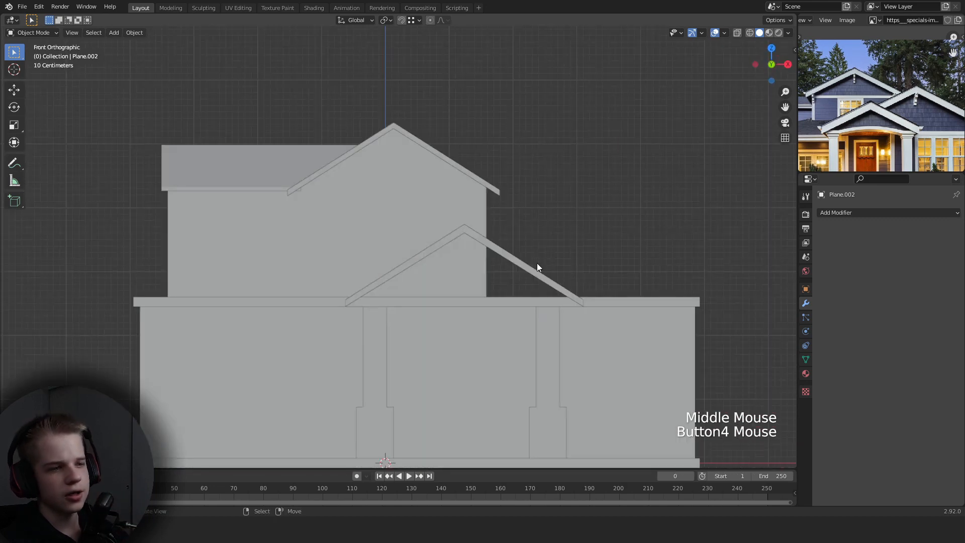
scroll(535, 262, up, 1)
right_click(532, 253)
scroll(537, 264, down, 1)
scroll(543, 280, down, 1)
shift+middle_drag(544, 281, 560, 267)
scroll(536, 231, up, 3)
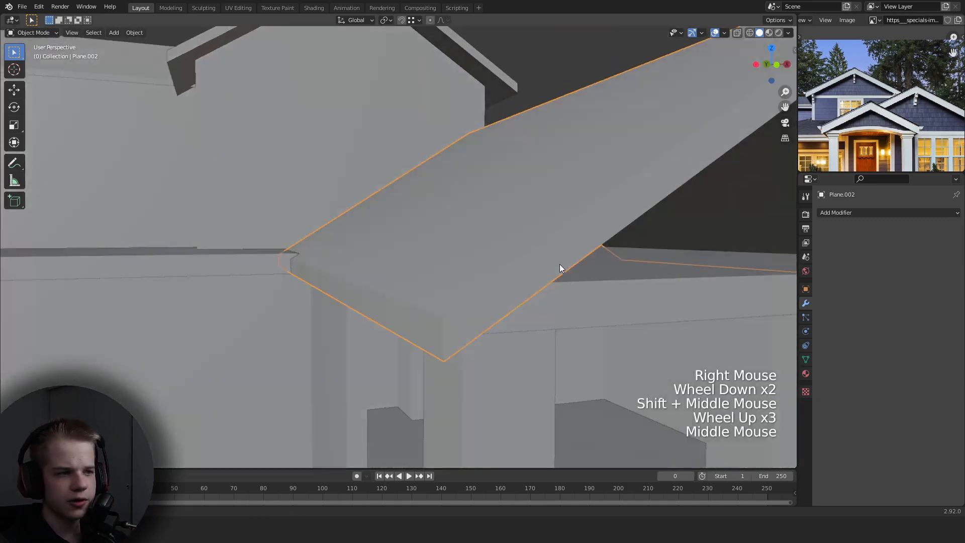
scroll(618, 299, down, 3)
key(alt+a)
scroll(458, 266, up, 1)
middle_drag(618, 299, 418, 270)
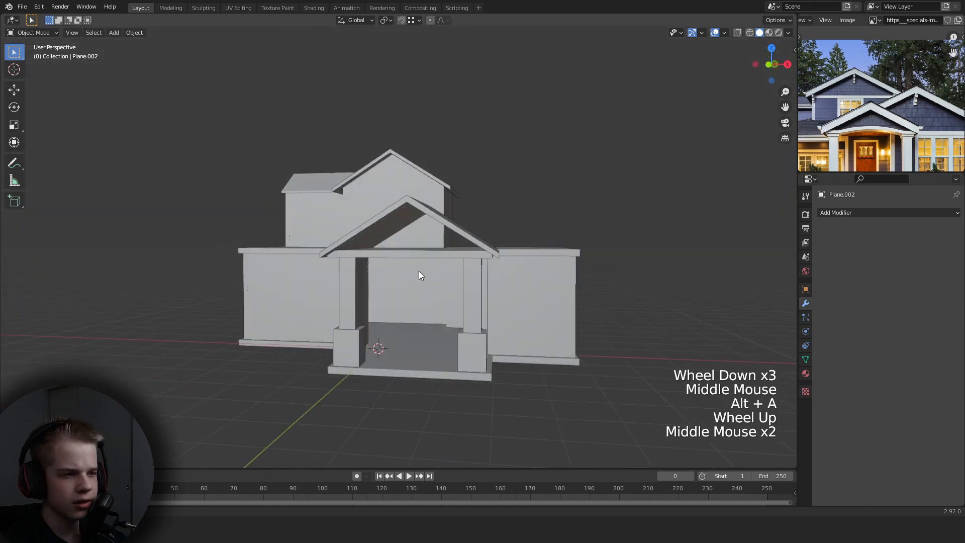
scroll(402, 226, up, 1)
scroll(592, 241, up, 2)
right_click(520, 255)
middle_drag(519, 255, 535, 280)
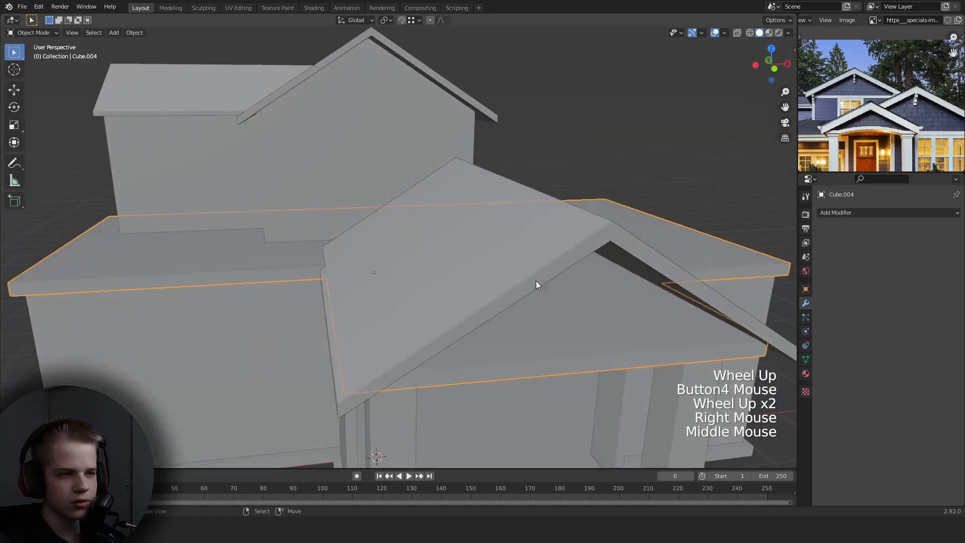
key(Tab)
scroll(502, 284, down, 2)
key(Tab)
Duplicate the upper storey's front gable wall in place and separate the copy into its own object.
key(Tab)
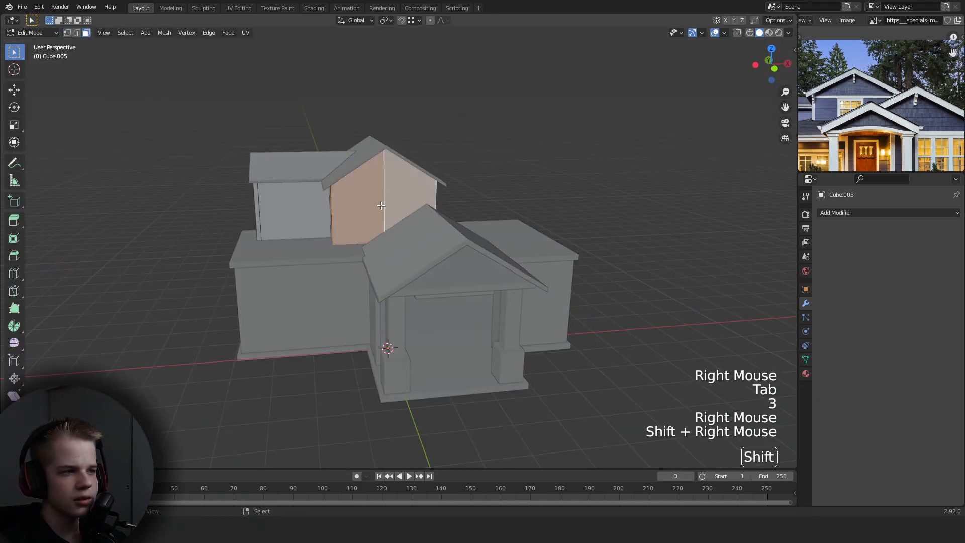
middle_drag(382, 205, 387, 216)
scroll(386, 216, down, 1)
key(alt+a)
scroll(387, 216, up, 1)
key(l)
shift+middle_drag(382, 252, 453, 312)
key(shift+d)
right_click(395, 274)
key(p)
click(452, 313)
key(Tab)
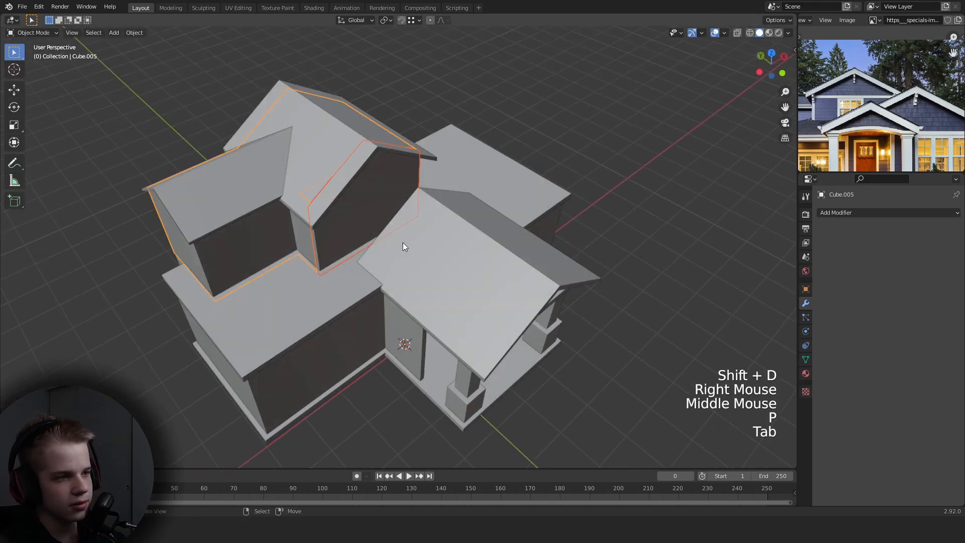
Move the separated gable wall in top view so it lies across the front porch columns.
right_click(389, 206)
key(KP_1)
key(z)
key(KP_7)
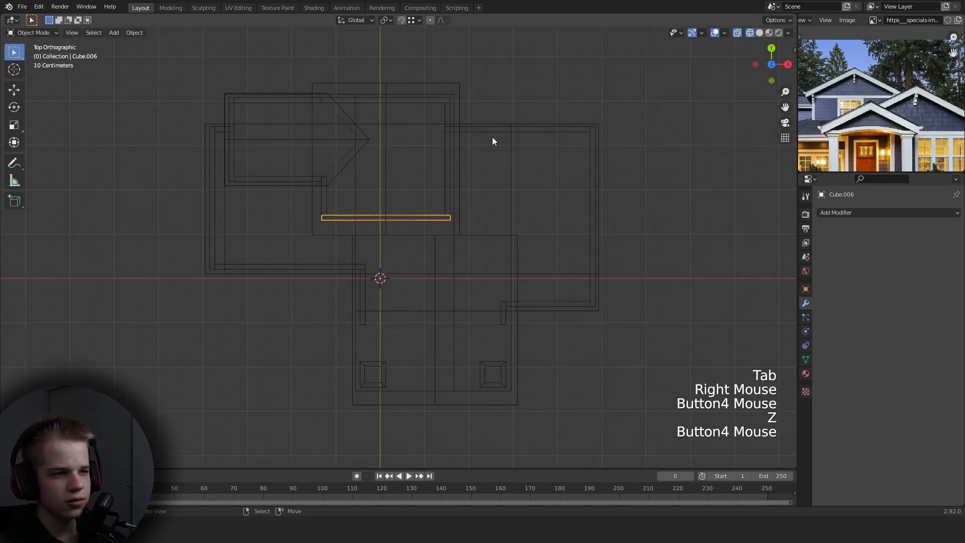
shift+middle_drag(432, 305, 393, 206)
scroll(393, 206, up, 3)
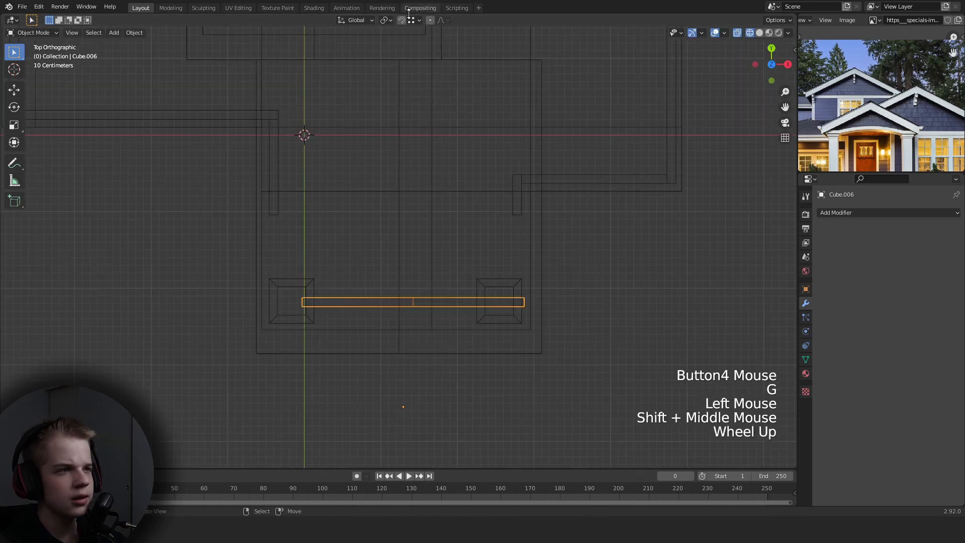
Adjust the snapping settings and snap the gable wall object's origin to the porch roof ridge.
click(411, 20)
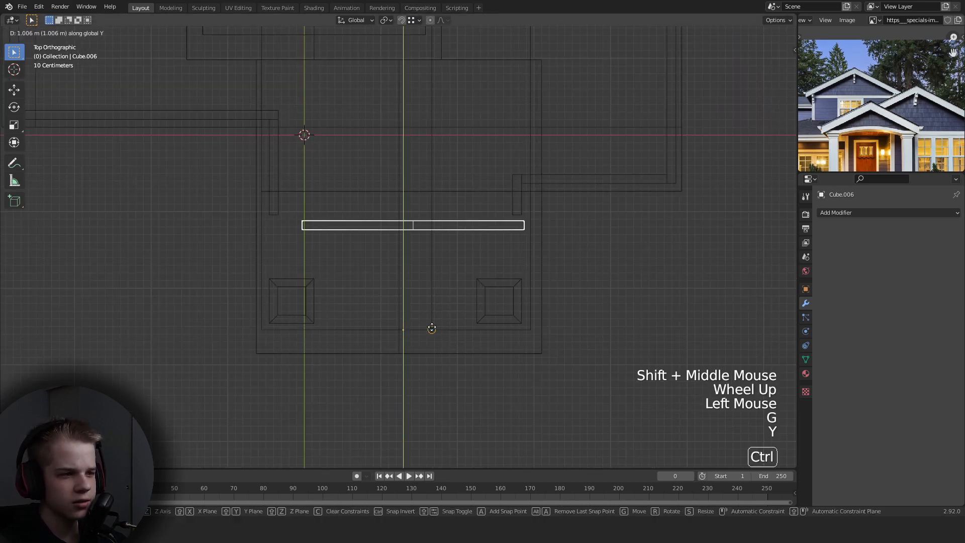
ctrl+right_click(430, 328)
scroll(504, 283, down, 2)
key(z)
middle_drag(422, 330, 387, 206)
key(g)
ctrl+click(407, 268)
In front view, snap the entire separated gable wall mesh by its centre onto the porch roof's ridge.
scroll(410, 270, down, 2)
key(grave)
key(Tab)
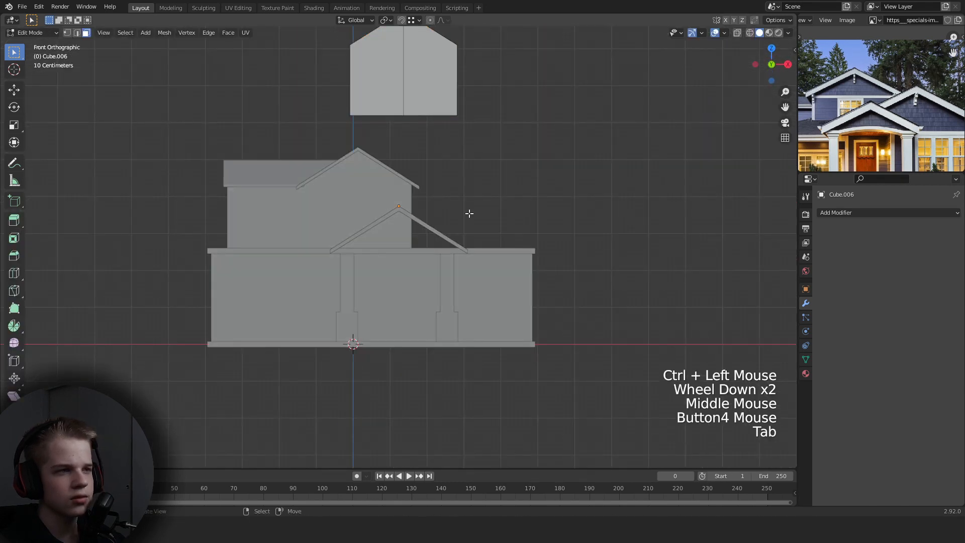
key(a)
scroll(388, 211, up, 2)
key(g)
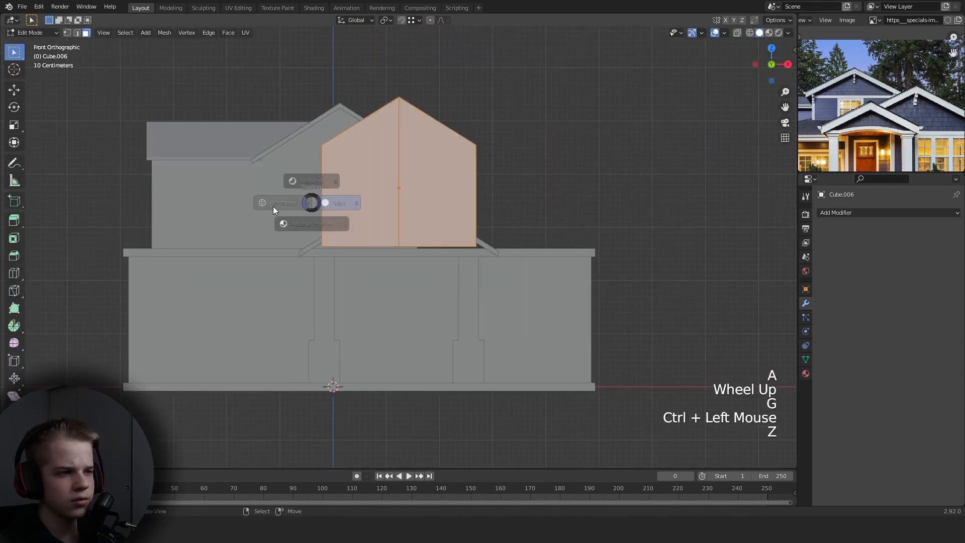
scroll(382, 181, up, 2)
shift+middle_drag(480, 241, 481, 155)
key(z)
scroll(508, 189, down, 2)
shift+middle_drag(508, 189, 481, 227)
scroll(481, 227, up, 2)
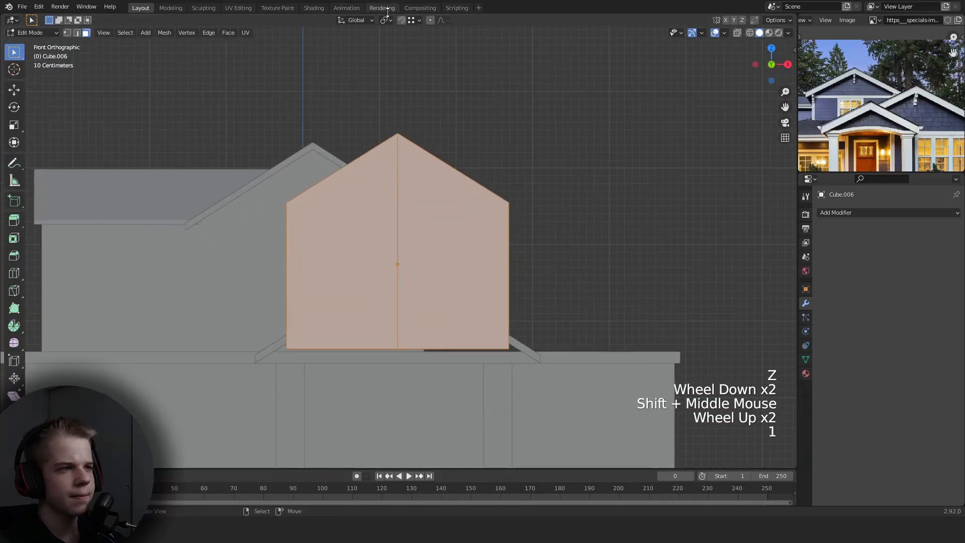
Set snapping to the closest point and lower the gable wall along Z until its peak meets the underside of the porch roof's ridge.
key(z)
click(413, 20)
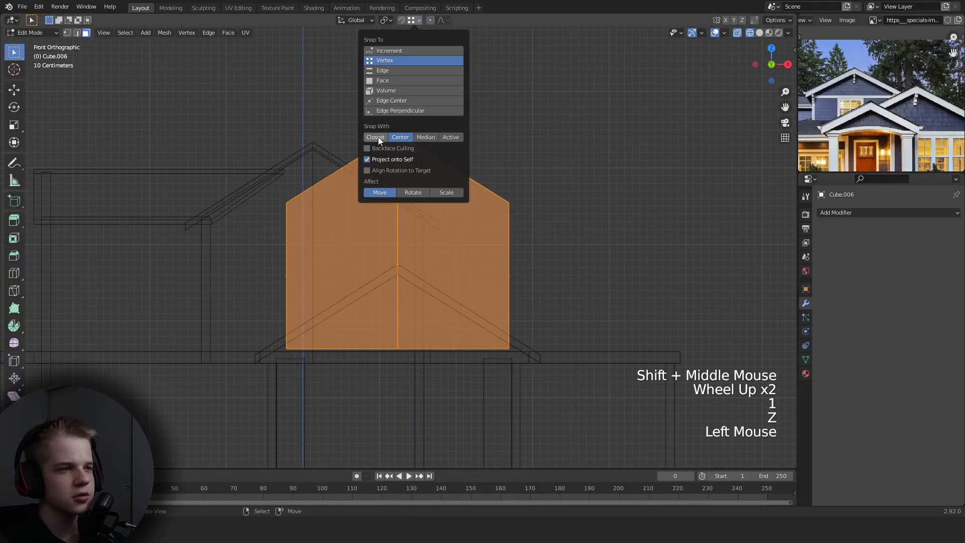
key(z)
key(z)
key(g)
key(z)
click(399, 318)
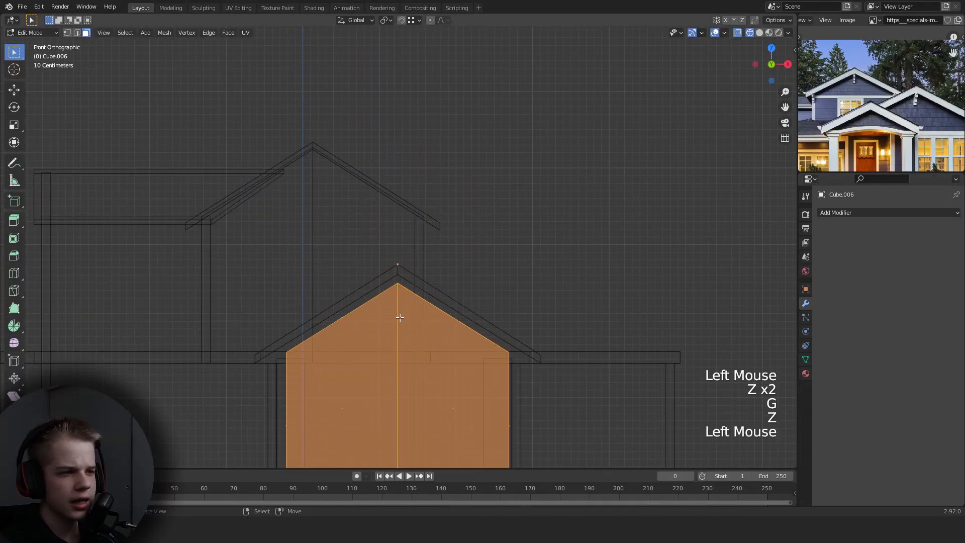
ctrl+click(397, 266)
shift+middle_drag(394, 314, 394, 252)
key(z)
Raise the gable wall's bottom vertices along Z to just above the slab over the porch columns.
key(1)
scroll(620, 317, up, 5)
key(z)
shift+middle_drag(530, 332, 442, 196)
key(alt+a)
key(z)
scroll(588, 258, down, 3)
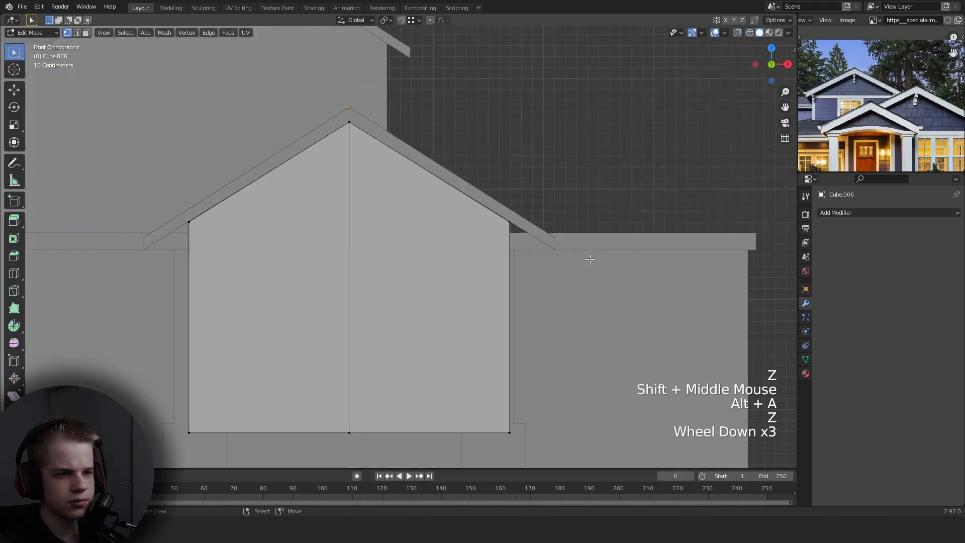
key(z)
key(g)
key(z)
click(557, 213)
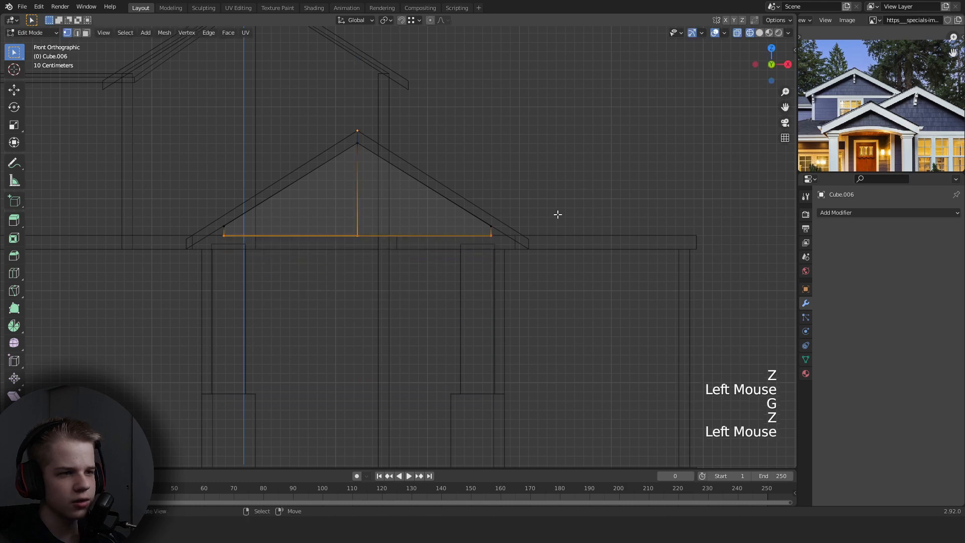
Snap the gable wall's bottom edge down onto the top of the porch slab.
scroll(557, 213, up, 1)
key(z)
shift+middle_drag(557, 213, 517, 236)
scroll(623, 232, up, 2)
scroll(573, 249, down, 2)
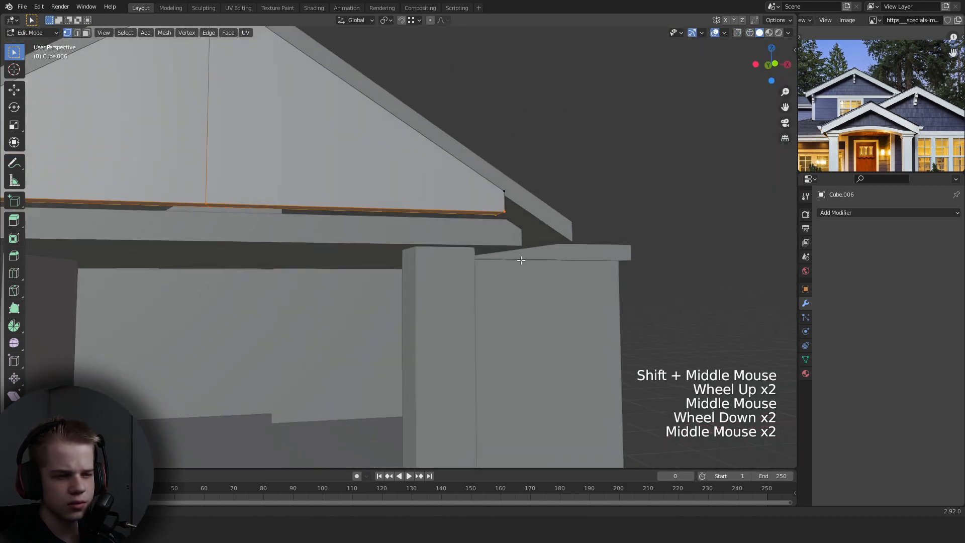
key(g)
key(z)
ctrl+right_click(519, 215)
key(z)
key(g)
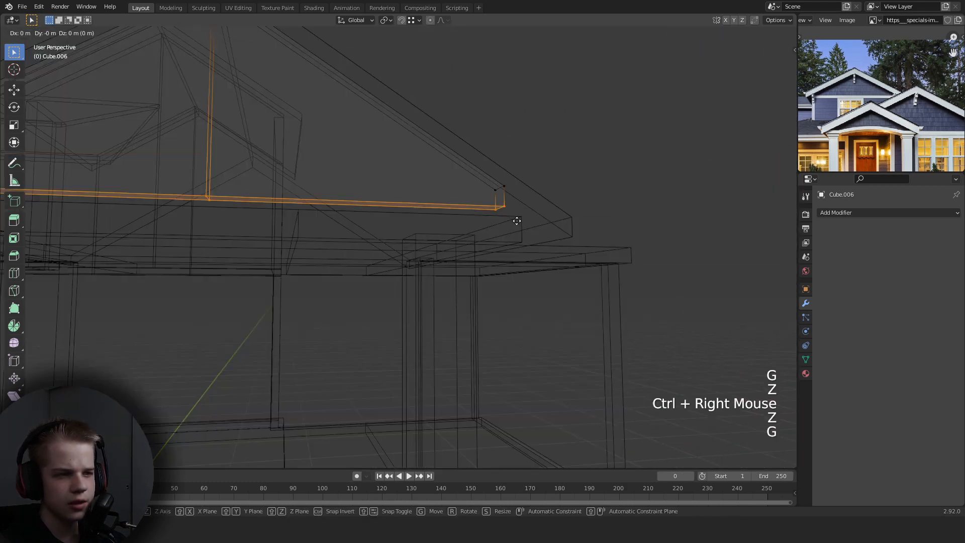
ctrl+click(521, 217)
key(z)
key(z)
In side view, move the whole gable wall back along Y so it stands over the porch slab's front edge.
middle_drag(547, 228, 551, 260)
key(KP_3)
key(a)
key(alt+a)
drag(251, 279, 436, 89)
key(g)
key(y)
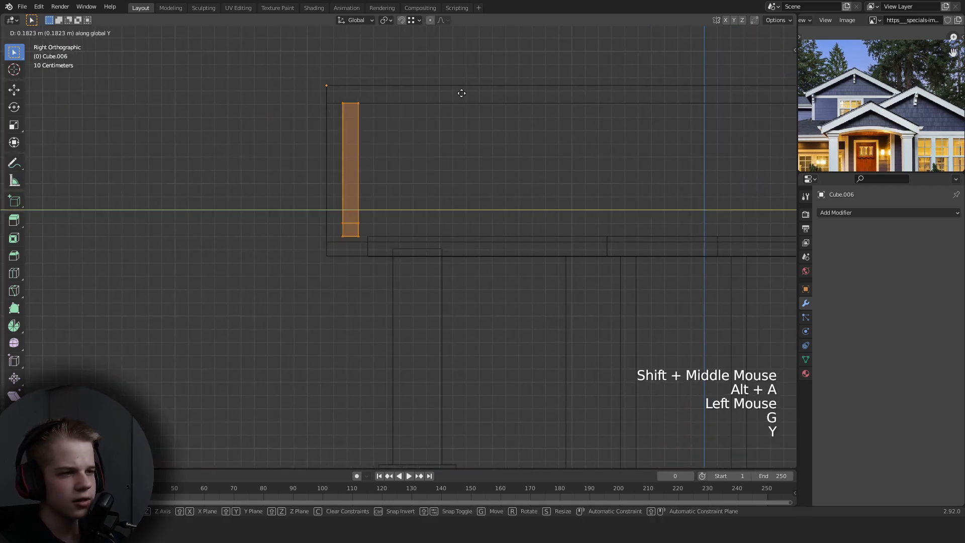
click(487, 93)
key(z)
scroll(484, 92, down, 2)
middle_drag(485, 92, 539, 209)
key(alt+a)
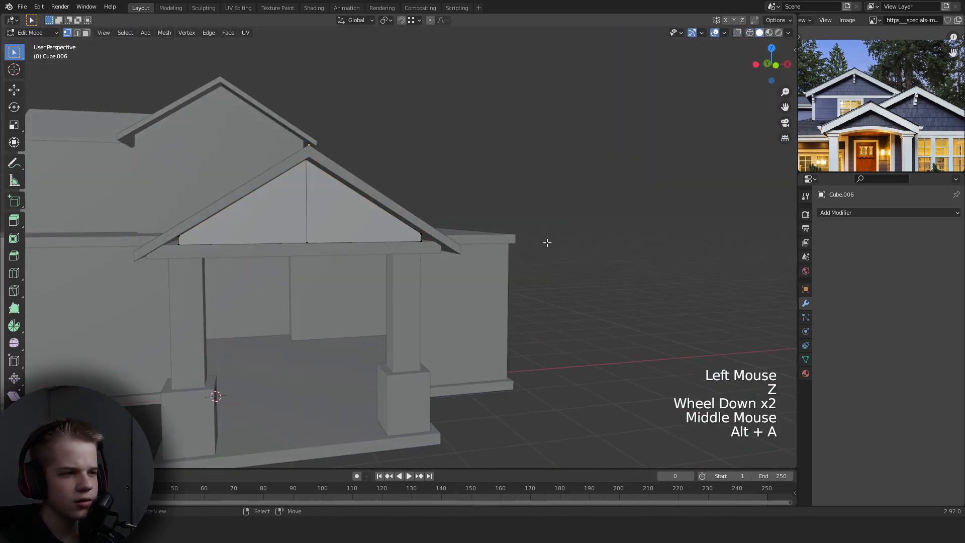
Select the gable wall's upper corner vertices at both ends and snap them down along Z to the bottom edge's height.
scroll(453, 202, up, 1)
scroll(453, 202, up, 2)
key(grave)
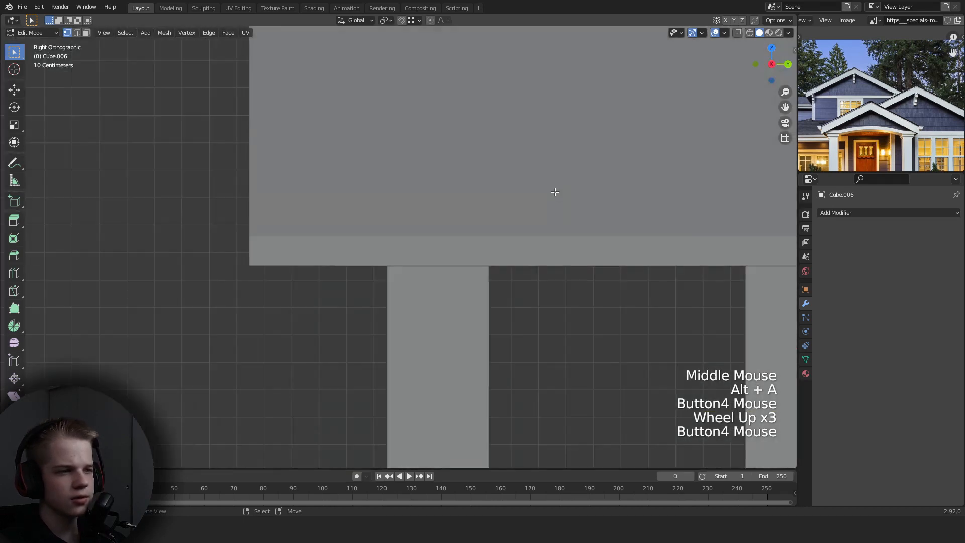
scroll(542, 177, down, 3)
key(grave)
key(z)
scroll(433, 260, up, 3)
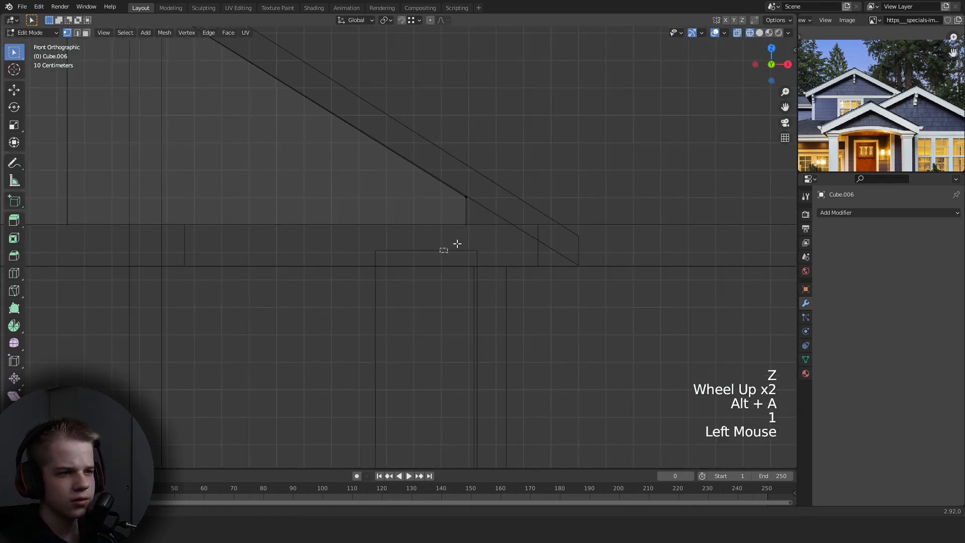
drag(560, 217, 559, 217)
shift+middle_drag(559, 217, 564, 240)
scroll(553, 231, down, 3)
key(alt+a)
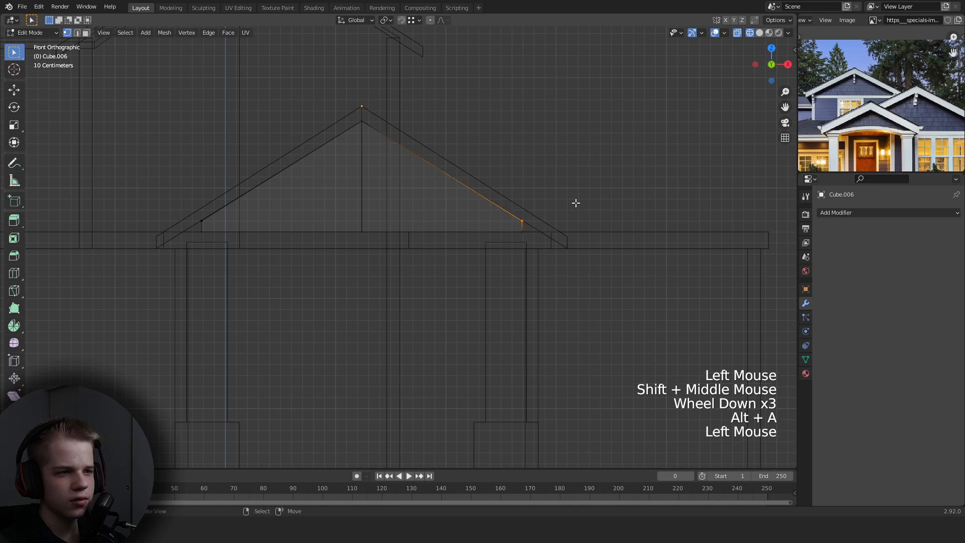
shift+click(169, 224)
shift+middle_drag(250, 222, 336, 207)
scroll(224, 190, up, 2)
key(g)
key(z)
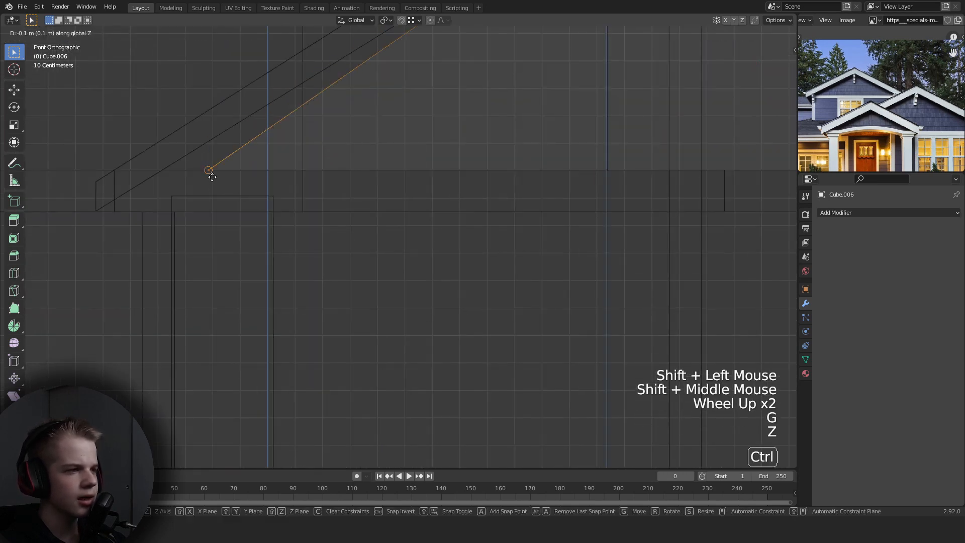
ctrl+click(230, 176)
Merge all of the gable wall's overlapping vertices by distance.
scroll(308, 204, down, 2)
key(a)
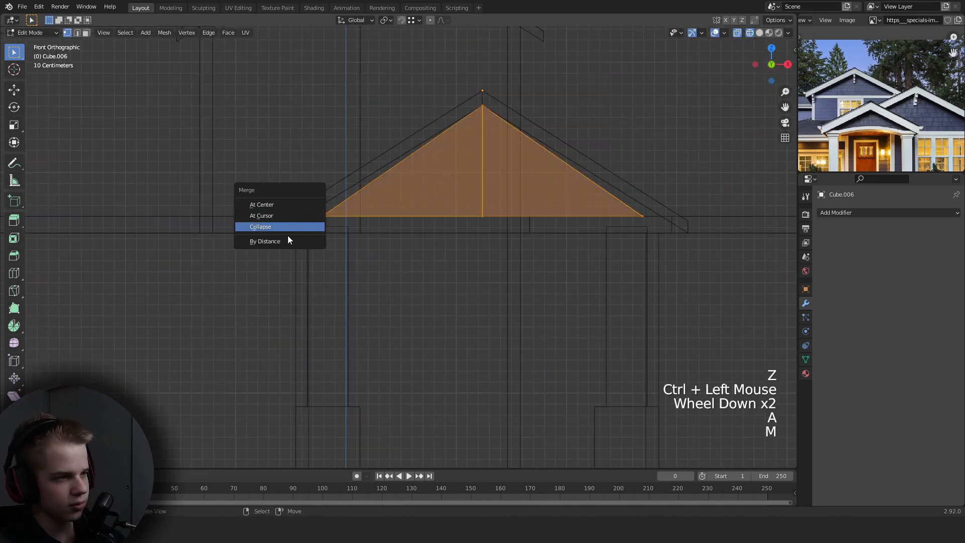
click(289, 240)
key(alt+a)
Scale the gable wall's two bottom corners outward along X so its slopes follow the underside of the porch roof.
shift+middle_drag(622, 224, 490, 256)
drag(489, 256, 590, 218)
shift+click(201, 246)
shift+middle_drag(601, 235, 577, 233)
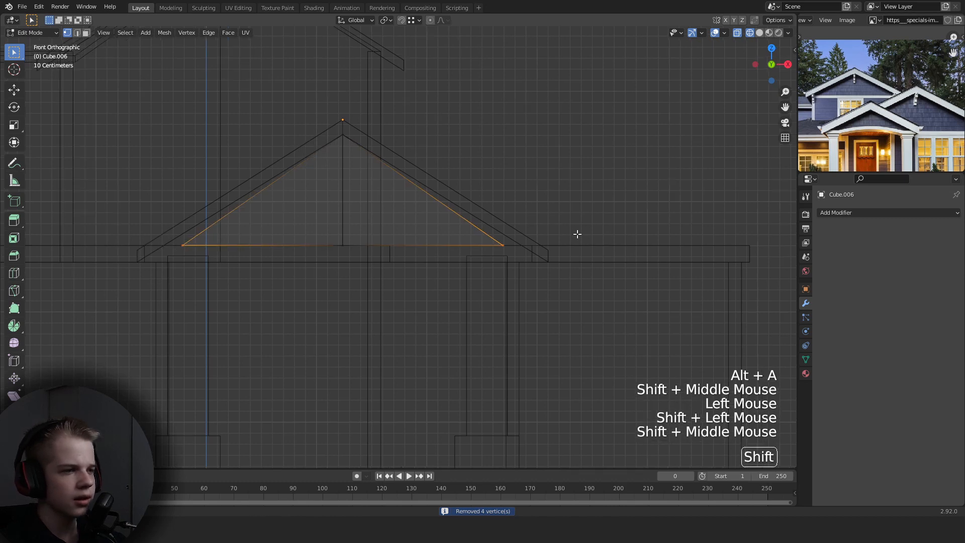
scroll(553, 241, up, 2)
key(s)
click(634, 233)
key(z)
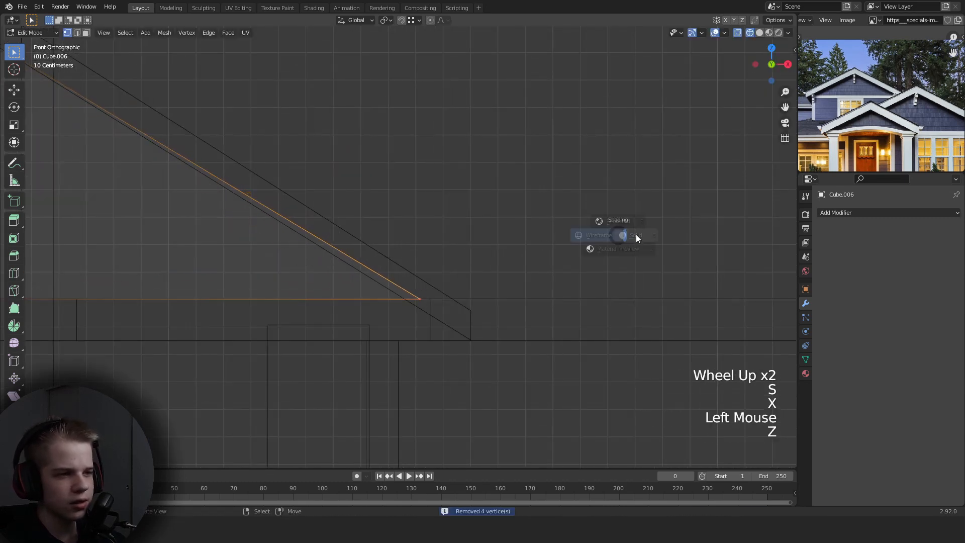
key(Tab)
Examine the finished porch gable wall and roof against the rest of the house from the front and in perspective.
scroll(535, 248, down, 3)
key(alt+a)
mouse_move(535, 248)
shift+middle_down()
mouse_move(574, 257)
mouse_move(590, 285)
mouse_move(650, 278)
mouse_move(585, 306)
mouse_move(549, 266)
mouse_move(473, 235)
mouse_move(520, 243)
mouse_move(500, 257)
shift+middle_up()
scroll(573, 256, down, 2)
scroll(589, 285, up, 3)
scroll(650, 278, down, 2)
key(KP_1)
scroll(600, 248, down, 2)
scroll(571, 230, up, 7)
scroll(570, 232, down, 2)
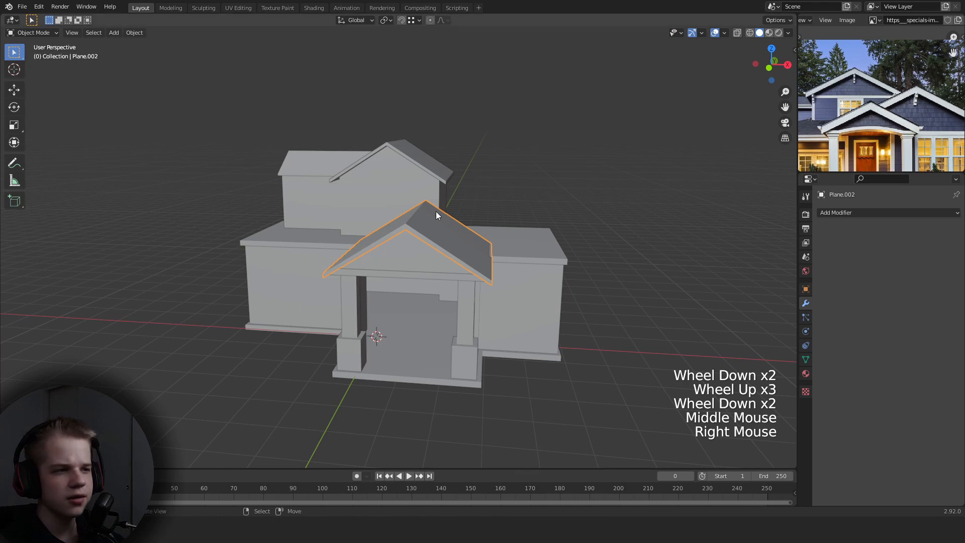
In top view, duplicate the porch roof and place the copy over the ground floor's right wing.
key(KP_7)
shift+middle_drag(571, 175, 482, 248)
key(Tab)
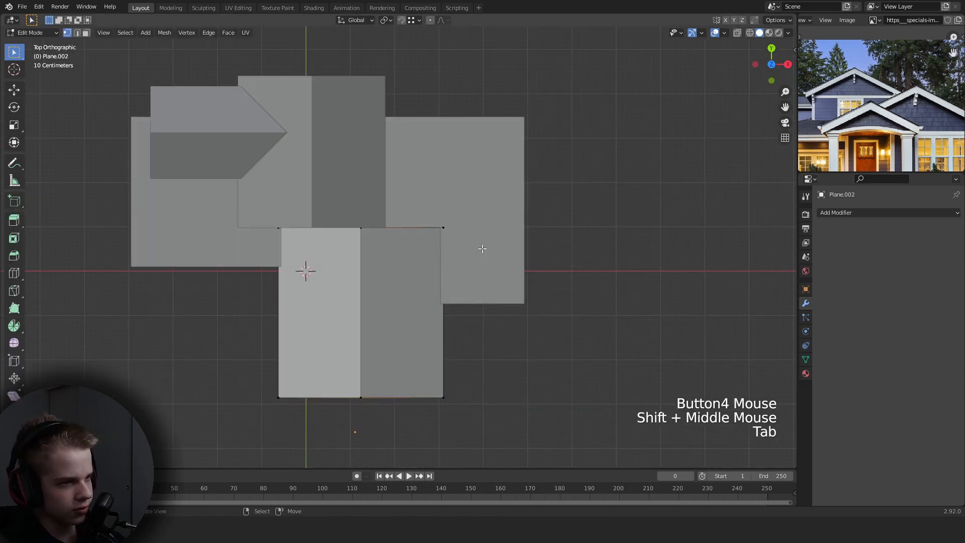
key(Tab)
key(shift+d)
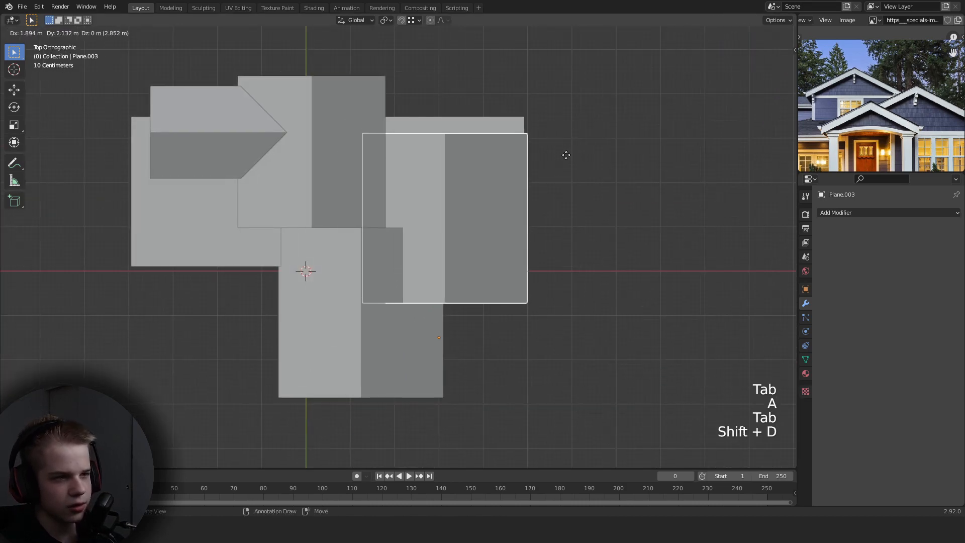
click(565, 155)
Extend the copied roof's rear edge along Y to the back of the right wing and adjust the roof's position over it.
key(Tab)
key(z)
click(400, 176)
key(g)
key(y)
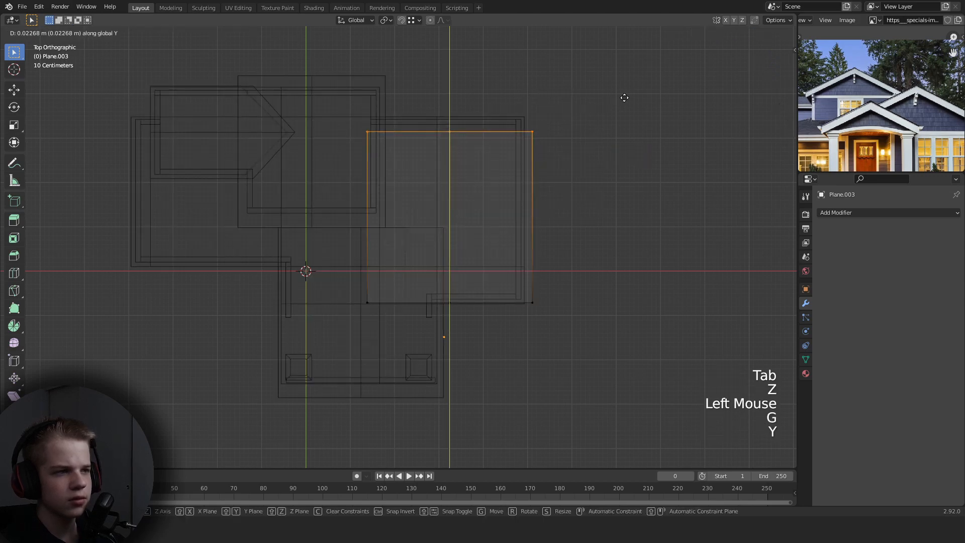
click(618, 77)
key(z)
key(Tab)
key(g)
shift+click(670, 149)
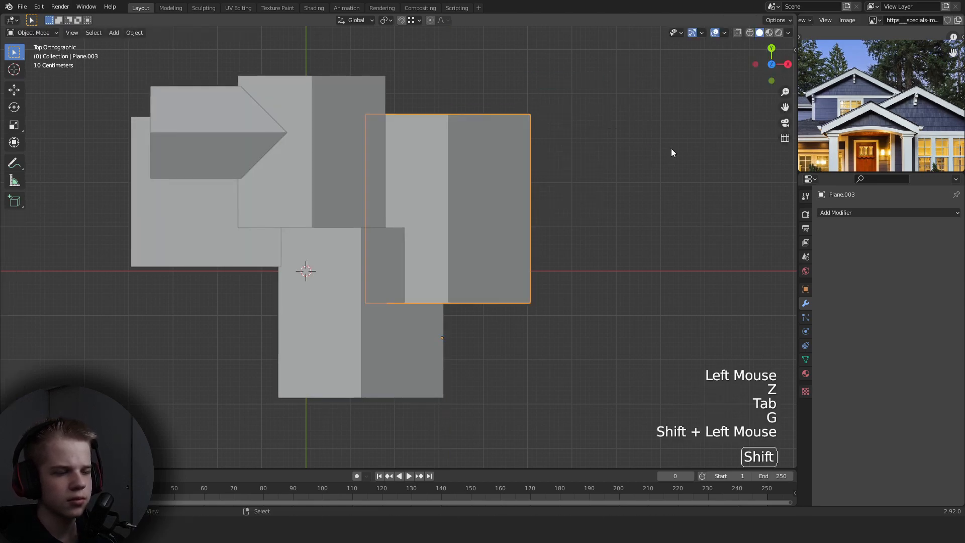
Extend the porch roof's rear vertices along Y toward the back of the house.
mouse_move(671, 149)
middle_down()
mouse_move(638, 140)
mouse_move(519, 191)
mouse_move(394, 228)
mouse_move(374, 315)
middle_up()
key(alt+a)
right_click(394, 228)
key(Tab)
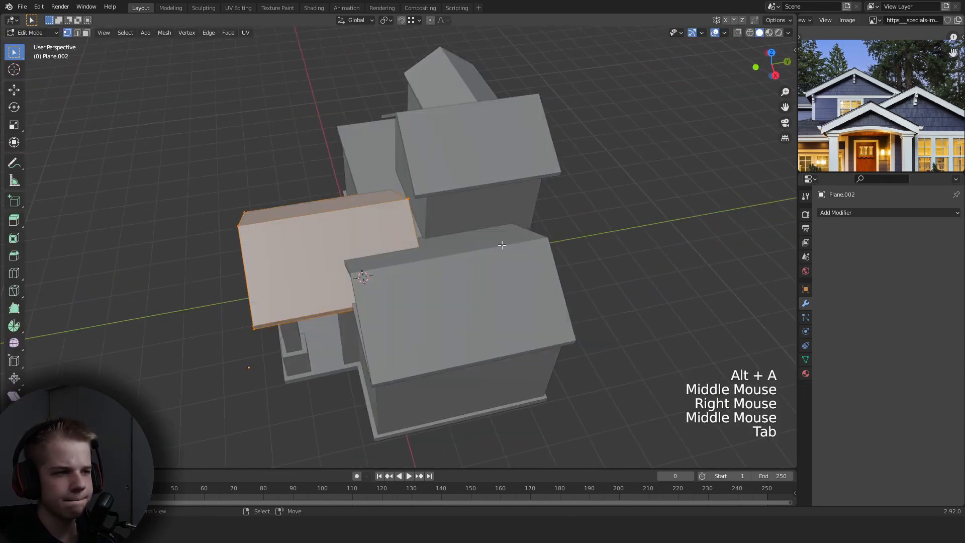
key(z)
drag(373, 314, 509, 167)
key(g)
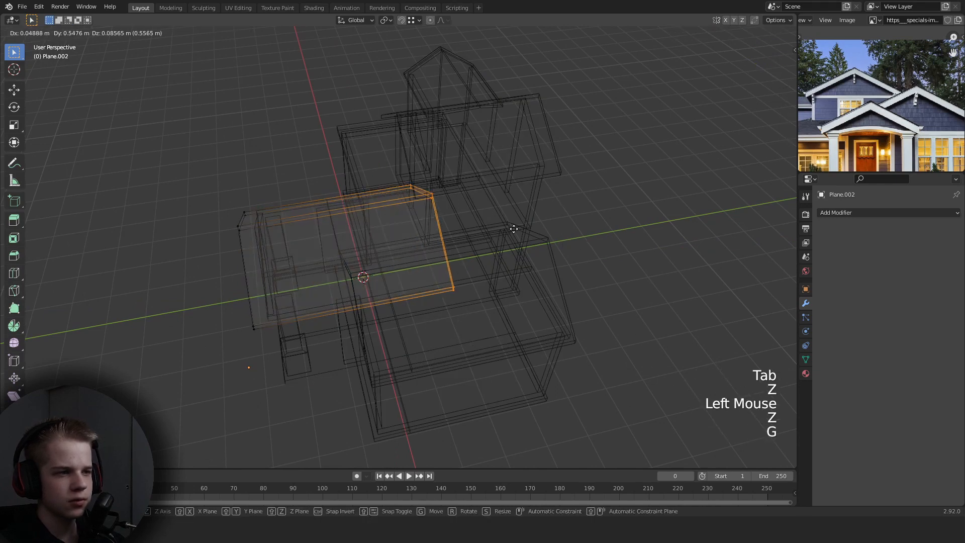
key(y)
click(517, 228)
key(z)
middle_drag(517, 228, 558, 230)
key(Tab)
In front view, scale up the right wing's roof mesh and move it so its outer eave sits at the slab's end.
key(KP_1)
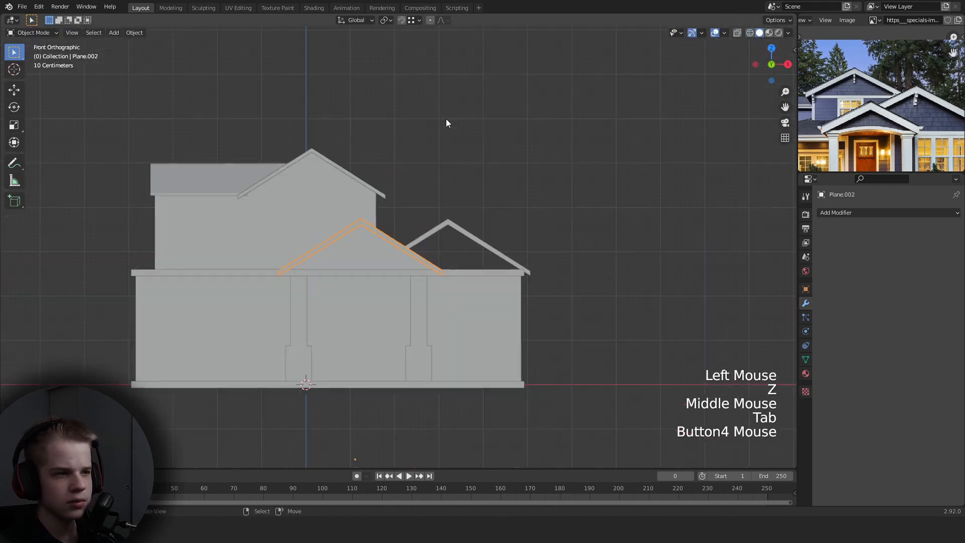
key(Tab)
key(z)
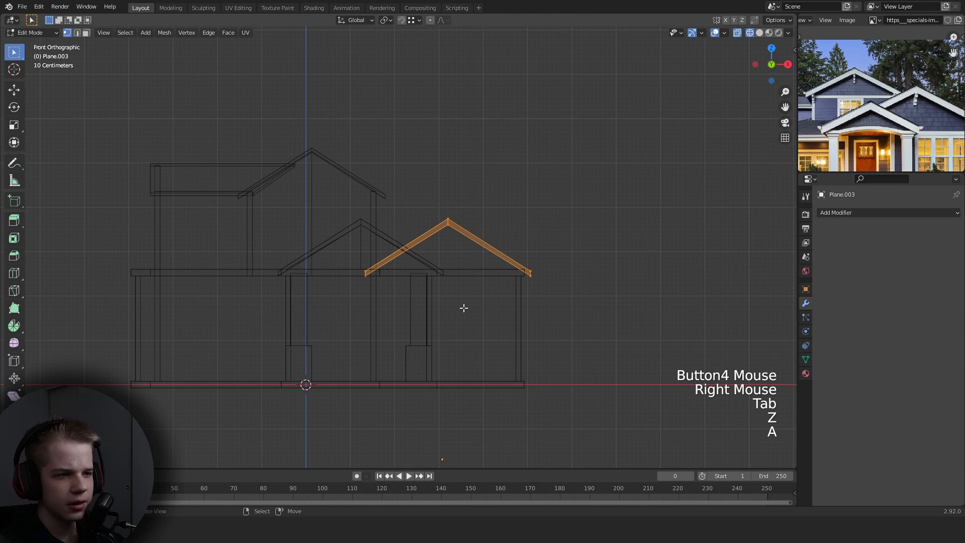
key(s)
right_click(739, 226)
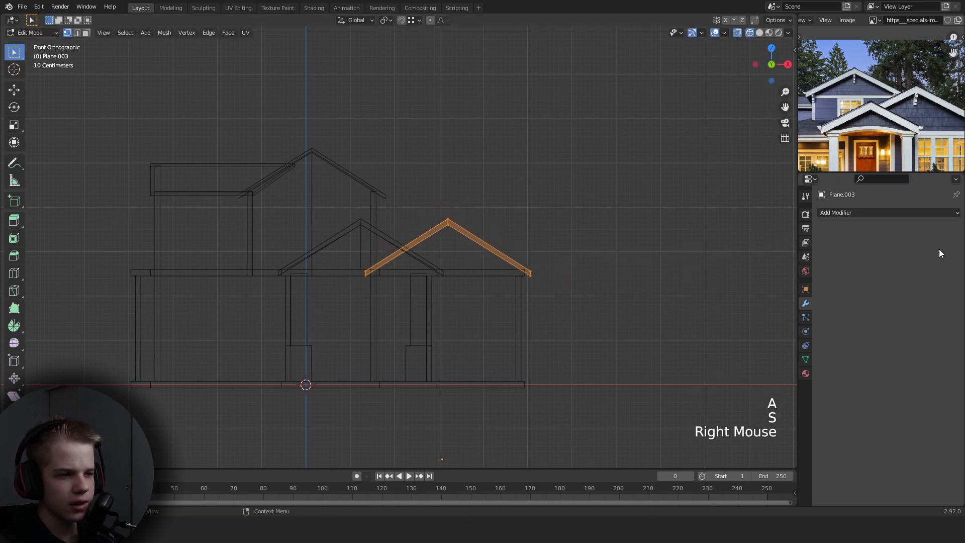
key(s)
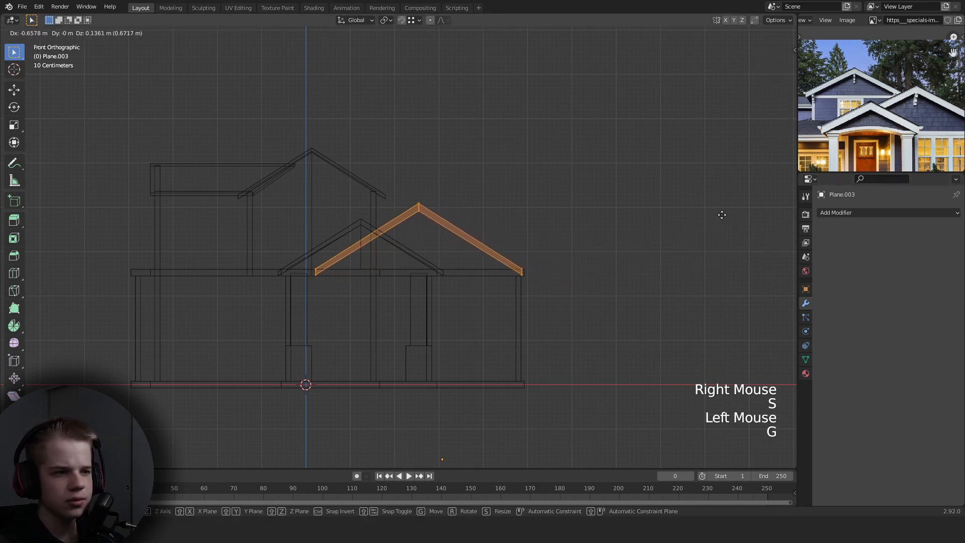
click(728, 213)
key(z)
key(Tab)
Duplicate the porch gable wall and place the copy beneath the right wing's roof in front view.
scroll(527, 239, down, 2)
mouse_move(526, 239)
middle_down()
mouse_move(516, 308)
mouse_move(487, 251)
mouse_move(347, 221)
mouse_move(454, 248)
middle_up()
key(alt+a)
key(grave)
click(369, 163)
scroll(502, 267, up, 2)
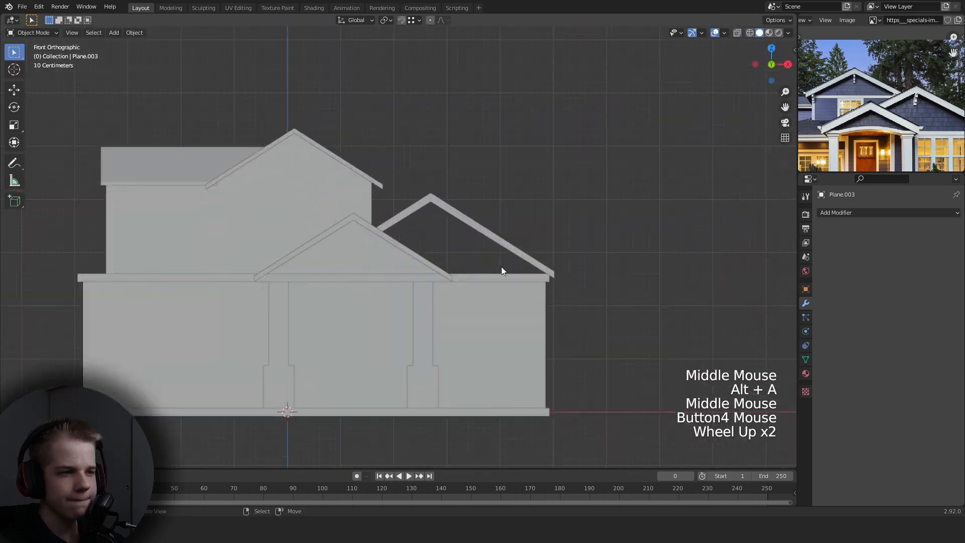
right_click(405, 252)
key(Tab)
key(Tab)
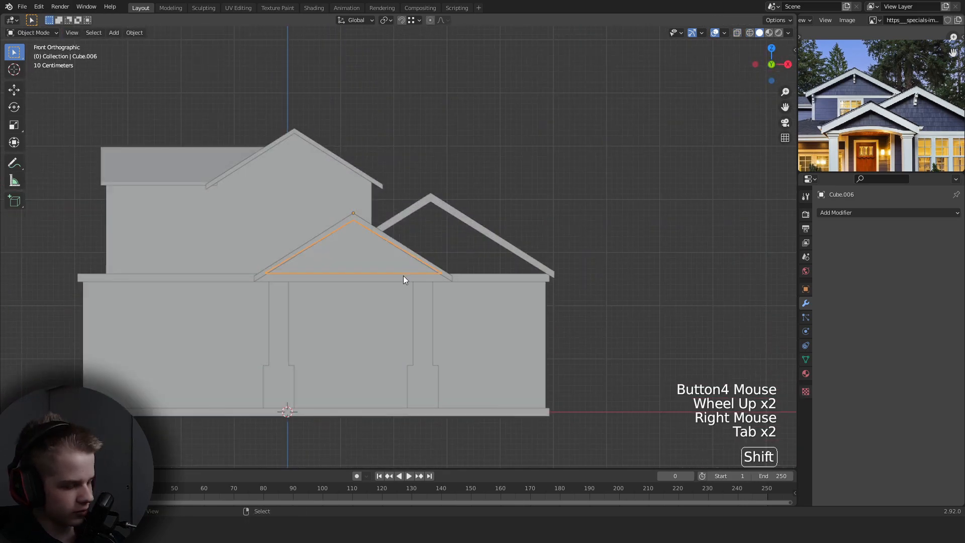
key(shift+d)
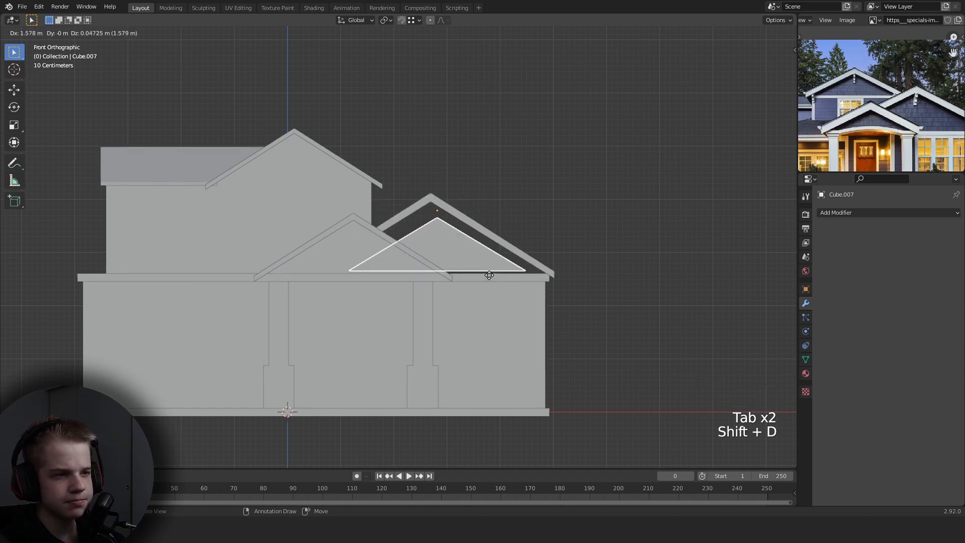
scroll(484, 279, up, 1)
Snap the copied gable wall so its peak is centred beneath the ridge of the right wing's roof.
click(411, 20)
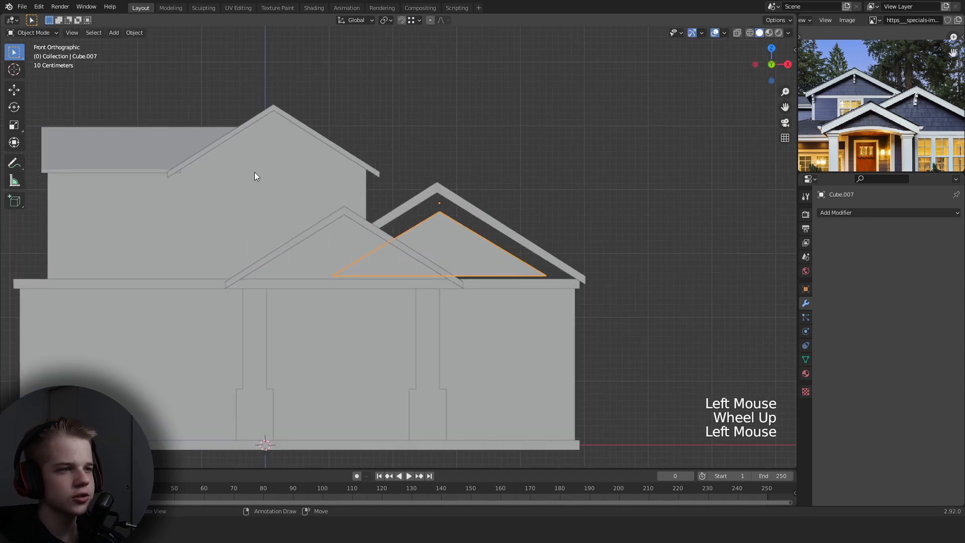
key(g)
ctrl+click(545, 246)
scroll(546, 246, up, 1)
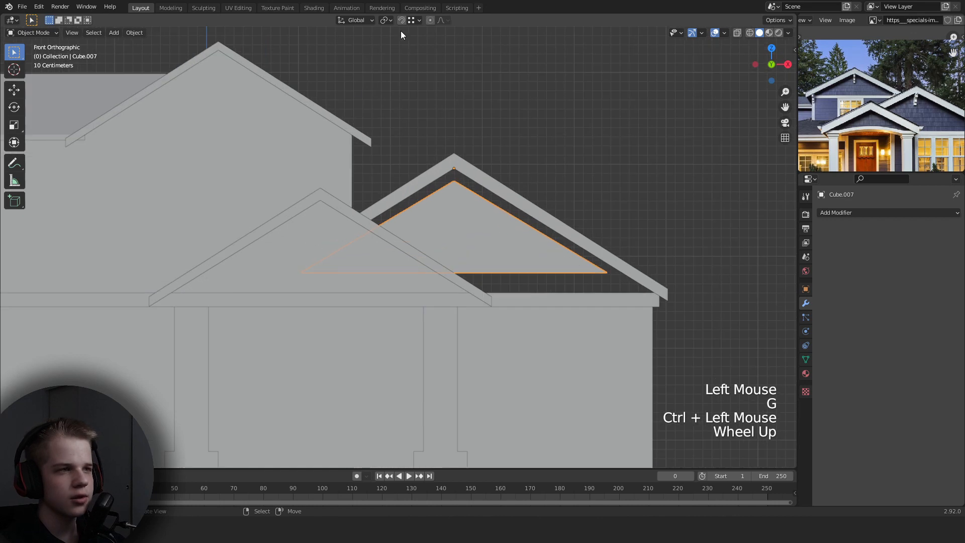
click(411, 21)
Raise the copied gable wall's whole mesh along Z until its peak meets the underside of the roof ridge.
key(z)
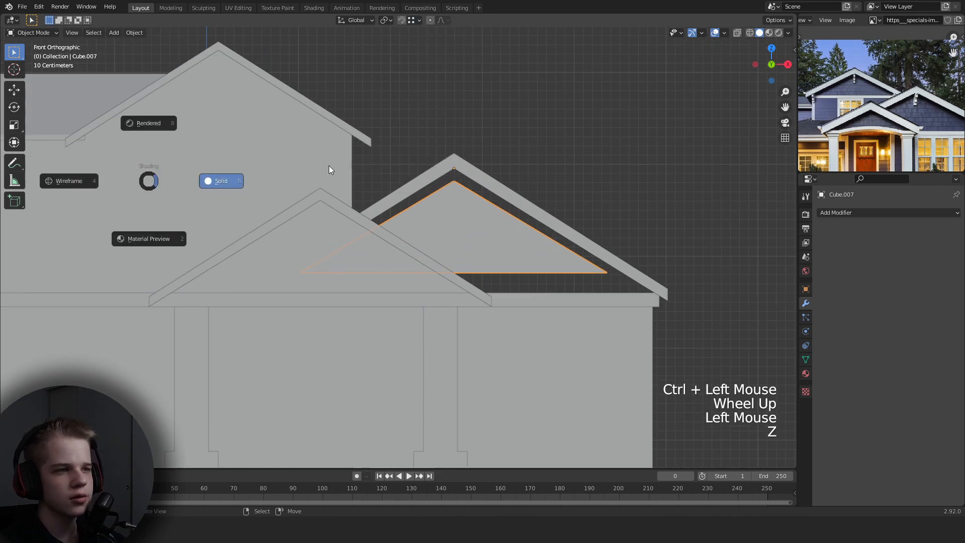
key(z)
key(Tab)
key(a)
key(g)
key(z)
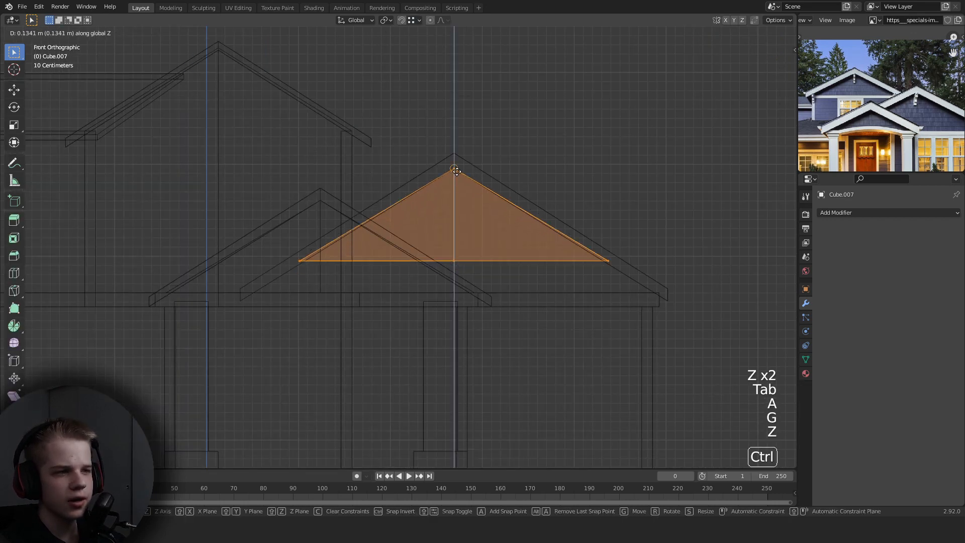
ctrl+click(616, 272)
shift+middle_drag(616, 272, 605, 236)
Lower the gable wall's bottom vertices along Z and snap them to the top of the slab.
key(alt+a)
drag(262, 262, 673, 197)
shift+middle_drag(650, 274, 499, 274)
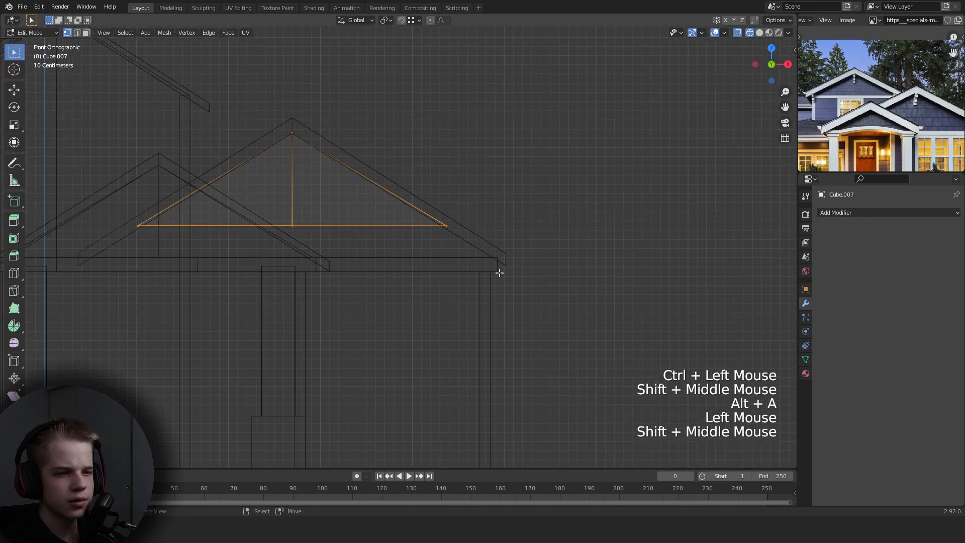
scroll(499, 273, up, 2)
key(g)
key(z)
ctrl+click(578, 274)
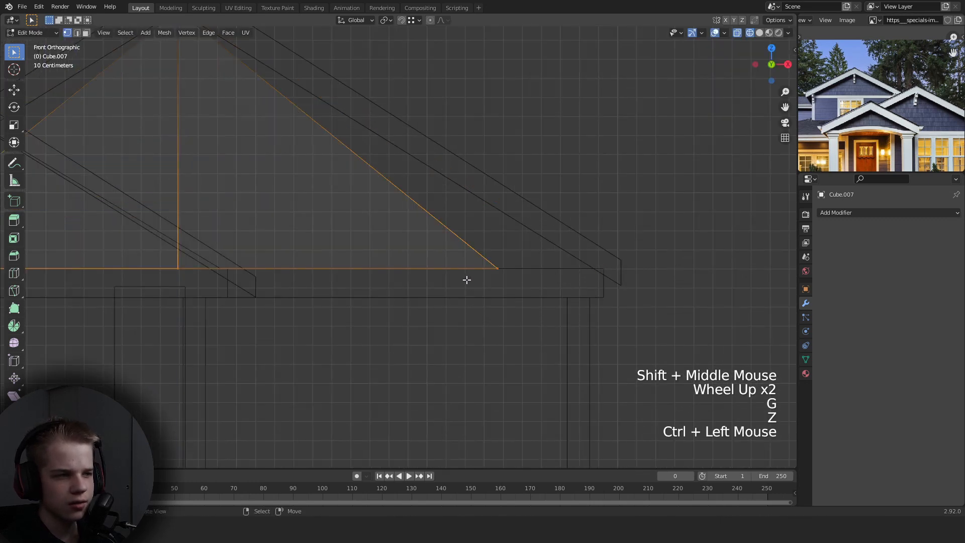
Scale the gable wall's bottom vertices along X until its sloped sides follow the underside of the roof.
scroll(466, 279, down, 2)
key(s)
key(x)
click(593, 270)
key(z)
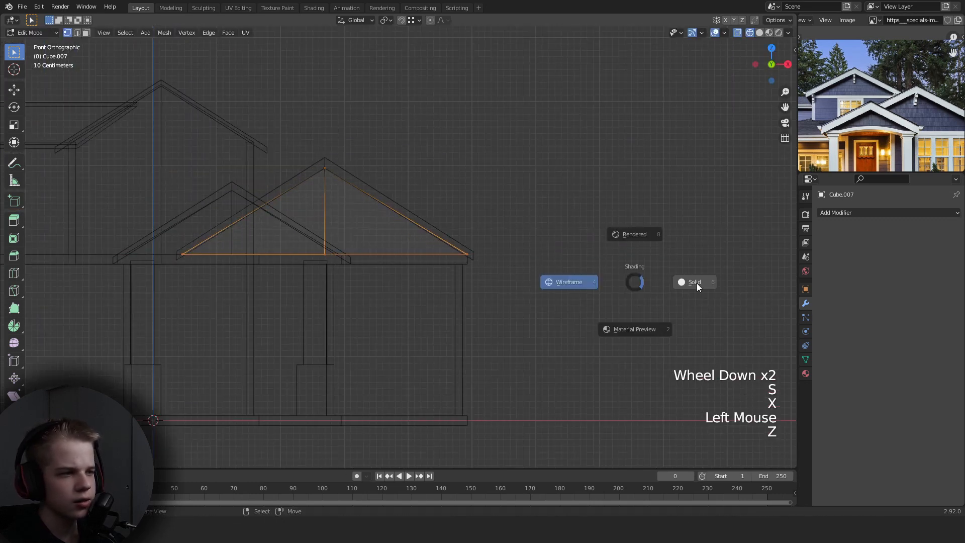
In right view, move the whole gable wall mesh along Y to the front part of the right wing's roof.
key(grave)
key(a)
key(z)
key(g)
key(y)
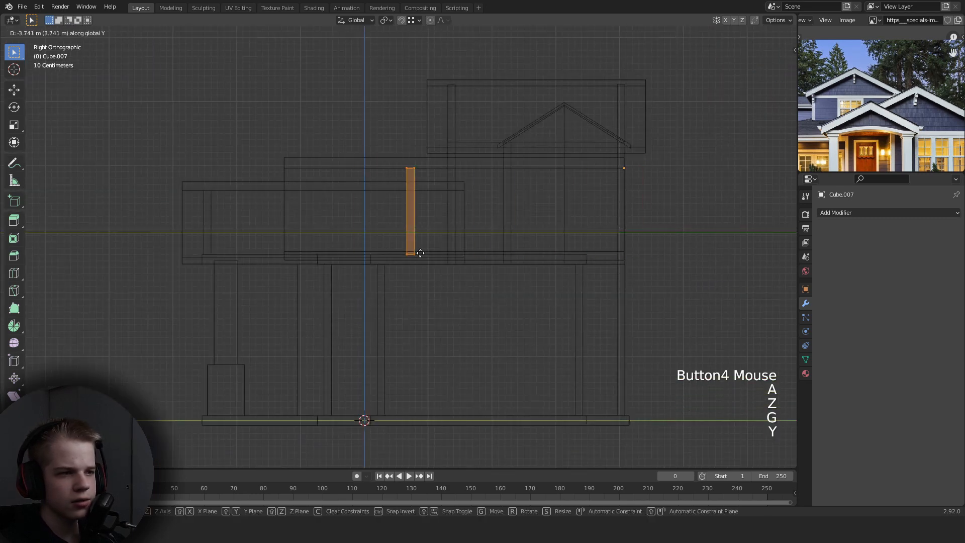
shift+click(369, 246)
Fine-tune the front gable wall's position along Y so it sits recessed under the right wing's roof.
key(z)
scroll(452, 252, down, 1)
key(Tab)
mouse_move(452, 252)
middle_down()
mouse_move(471, 268)
mouse_move(485, 223)
middle_up()
scroll(471, 268, up, 2)
key(Tab)
middle_drag(413, 195, 419, 195)
key(g)
key(y)
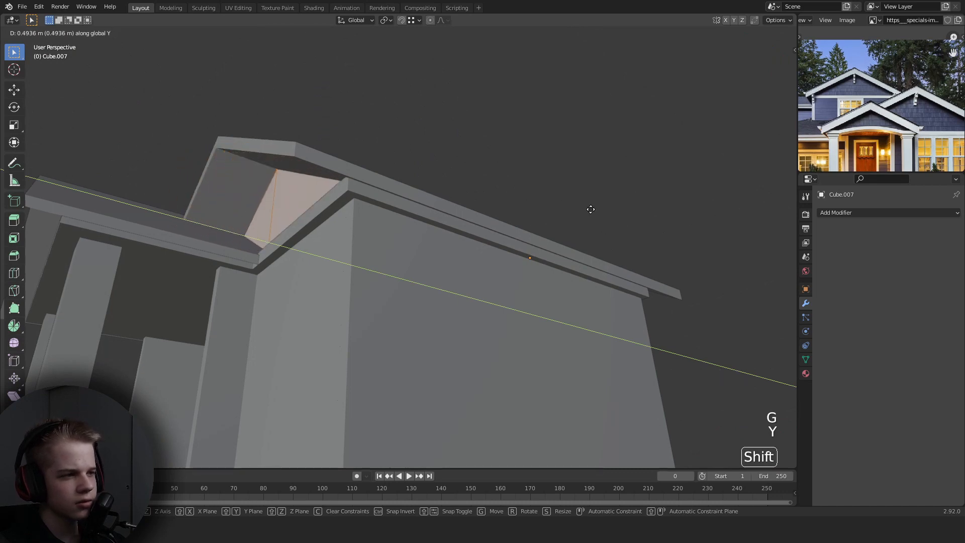
shift+click(501, 206)
Move the front vertices of the right wing's roof back along Y to shorten the overhang before the gable wall.
key(Tab)
key(z)
shift+middle_drag(506, 222, 376, 248)
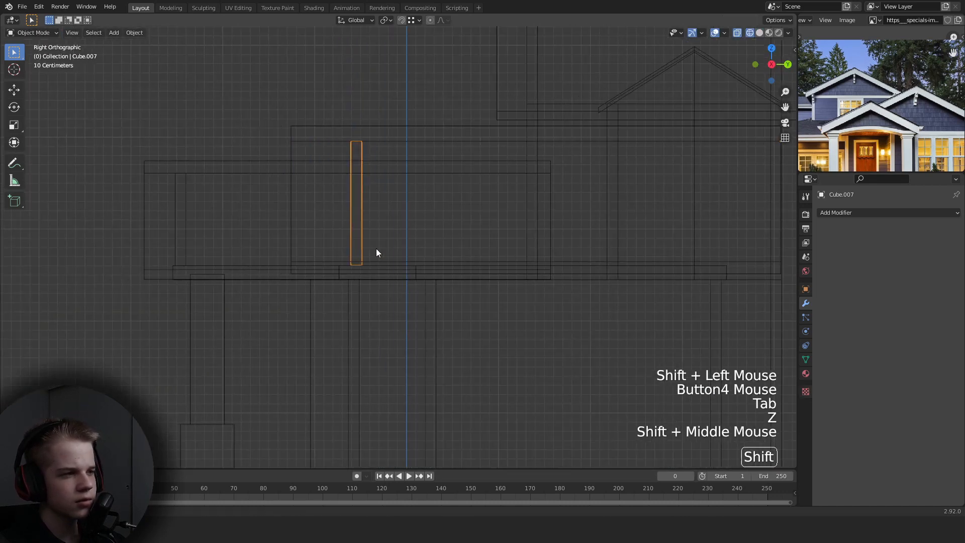
scroll(429, 249, up, 1)
right_click(260, 254)
key(Tab)
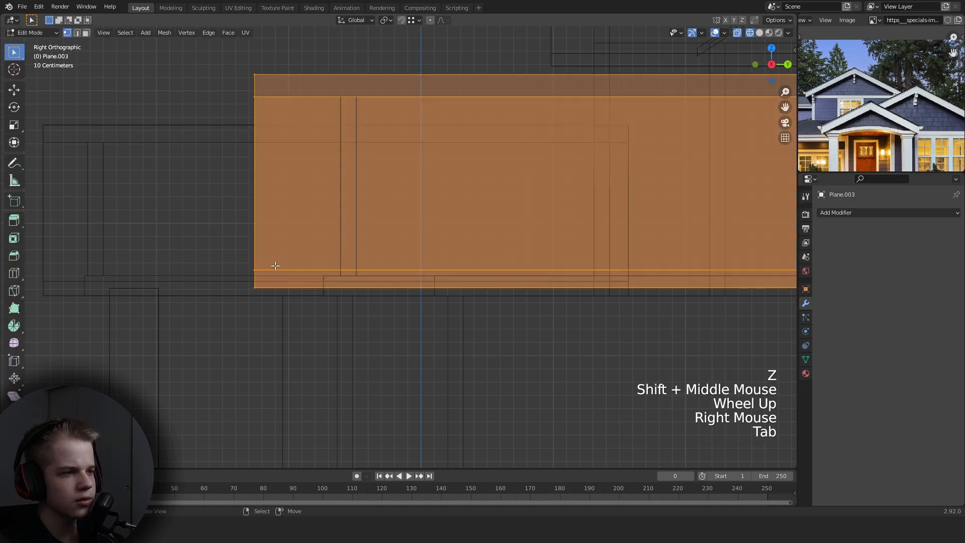
scroll(272, 267, down, 2)
key(1)
drag(230, 370, 374, 136)
key(g)
key(y)
shift+click(380, 123)
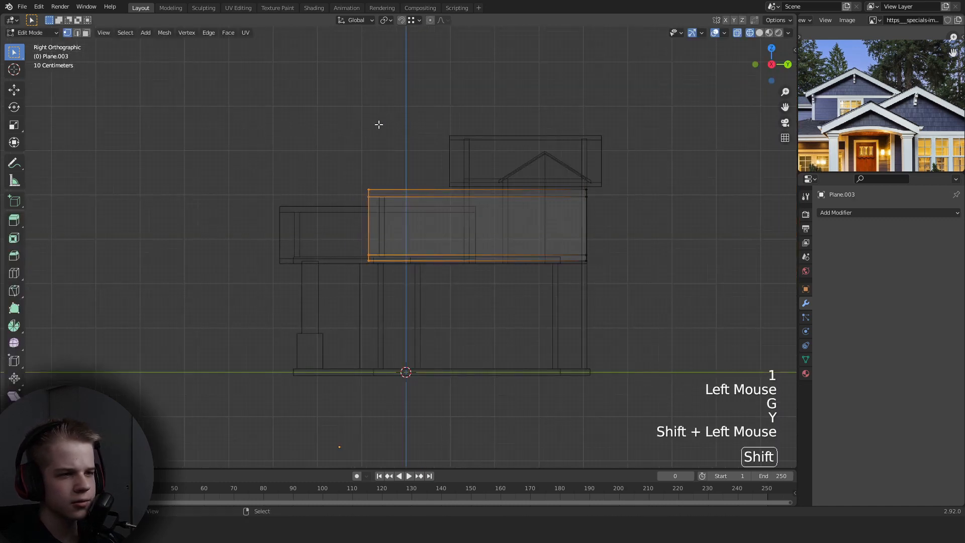
Move the roof's rear vertices forward along Y so it ends just past the right wing's rear wall.
key(z)
key(Tab)
scroll(466, 227, down, 1)
mouse_move(466, 228)
middle_down()
mouse_move(438, 170)
mouse_move(462, 198)
mouse_move(580, 239)
middle_up()
key(alt+a)
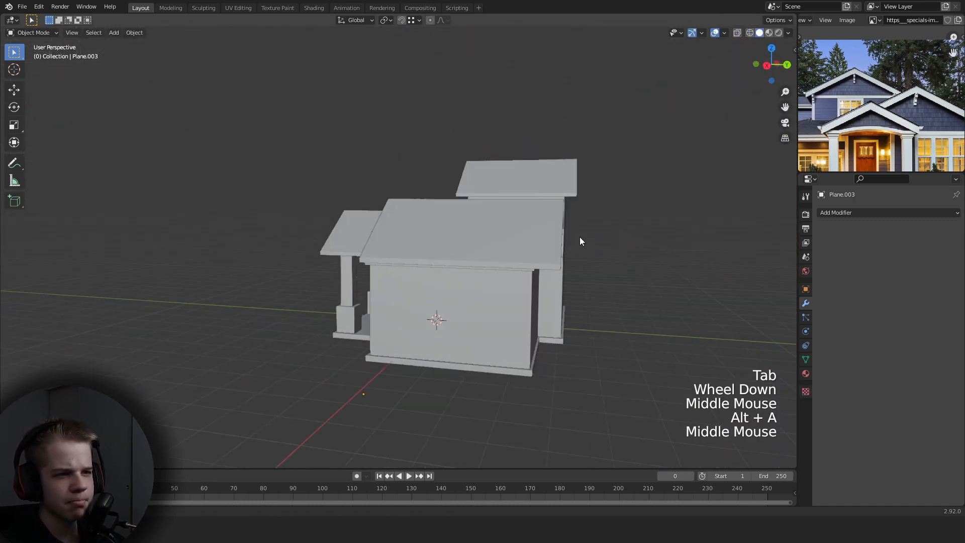
key(Tab)
key(KP_3)
key(z)
shift+middle_drag(702, 232, 613, 232)
key(alt+a)
key(z)
scroll(456, 323, up, 2)
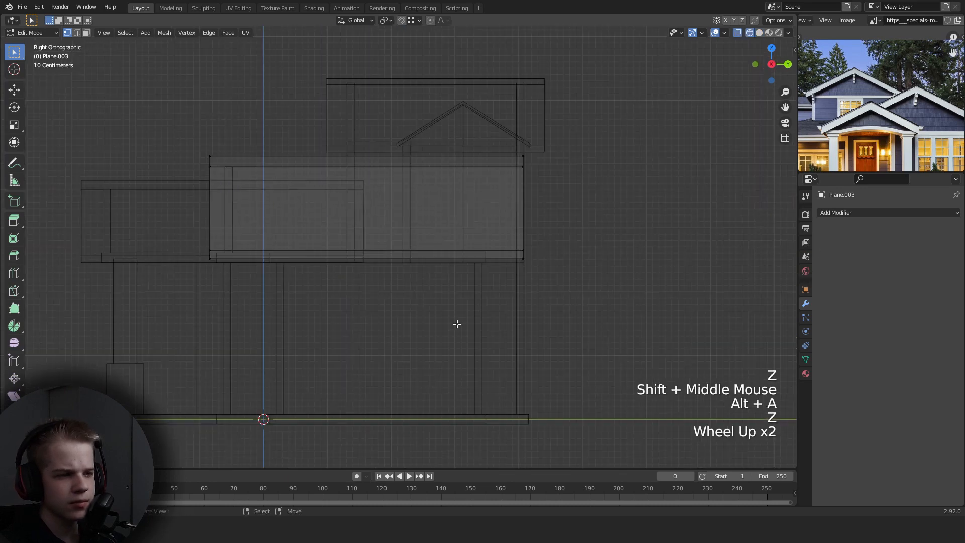
drag(456, 323, 597, 111)
key(g)
key(y)
shift+click(525, 104)
key(z)
key(Tab)
scroll(489, 211, down, 1)
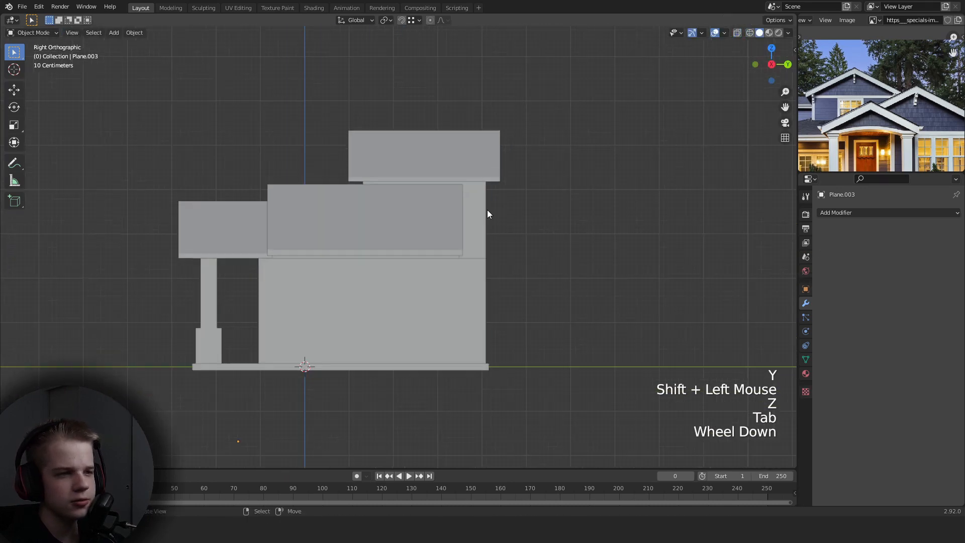
Examine how the front gable wall fits beneath the right wing's roof from perspective and front views.
mouse_move(489, 211)
middle_down()
mouse_move(378, 216)
mouse_move(575, 219)
middle_up()
right_click(332, 252)
middle_drag(333, 253, 405, 218)
key(grave)
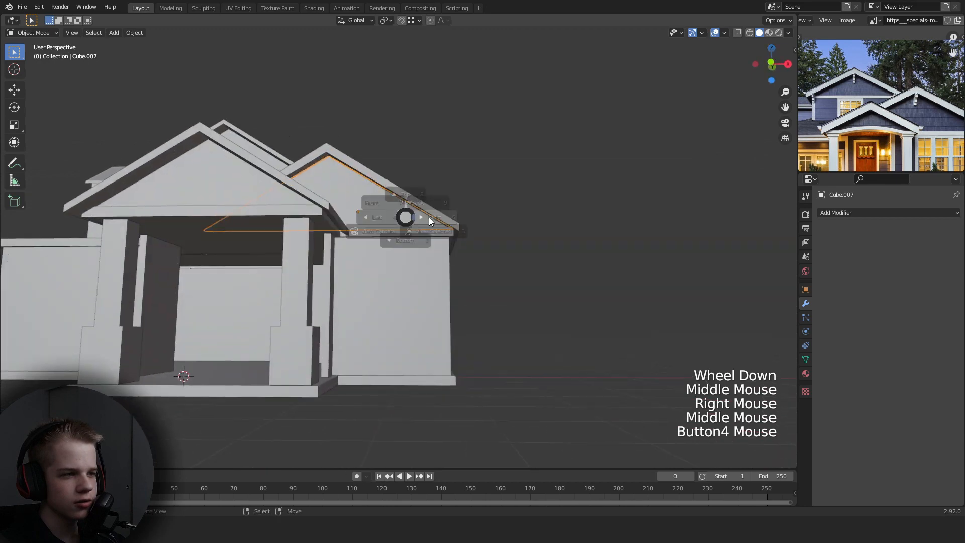
key(grave)
scroll(365, 212, up, 5)
scroll(366, 212, up, 1)
key(z)
key(alt+a)
scroll(354, 254, down, 3)
mouse_move(314, 244)
middle_down()
mouse_move(354, 254)
mouse_move(408, 249)
mouse_move(216, 244)
middle_up()
Duplicate the right wing's gable wall along Y in right view and snap the copy to the roof's rear end.
right_click(408, 250)
key(z)
key(Tab)
key(a)
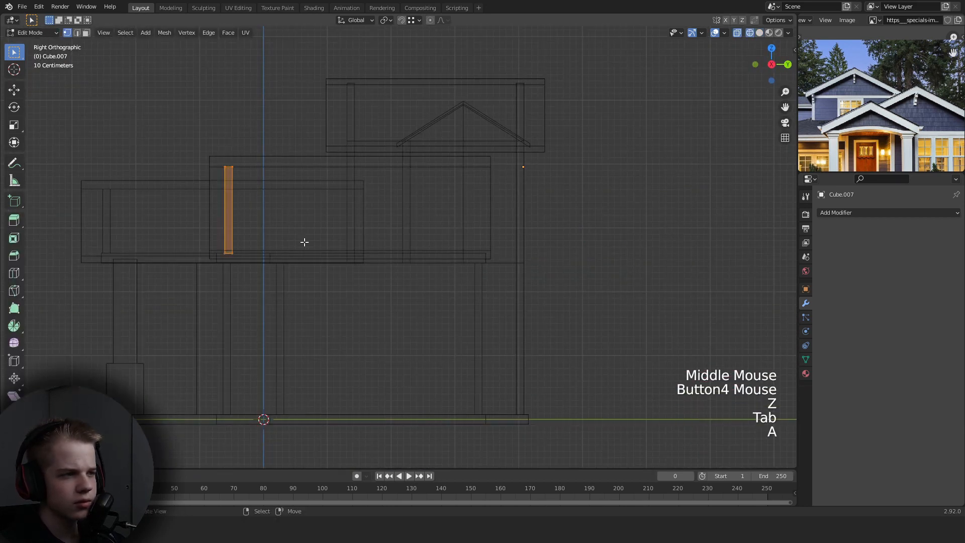
key(Tab)
key(shift+d)
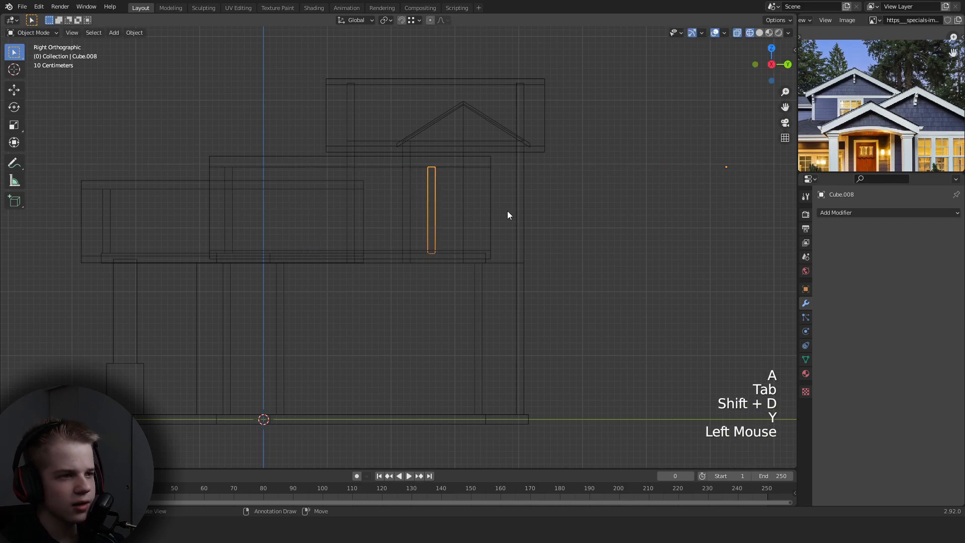
key(g)
key(y)
ctrl+click(494, 160)
scroll(694, 222, up, 2)
scroll(693, 222, down, 1)
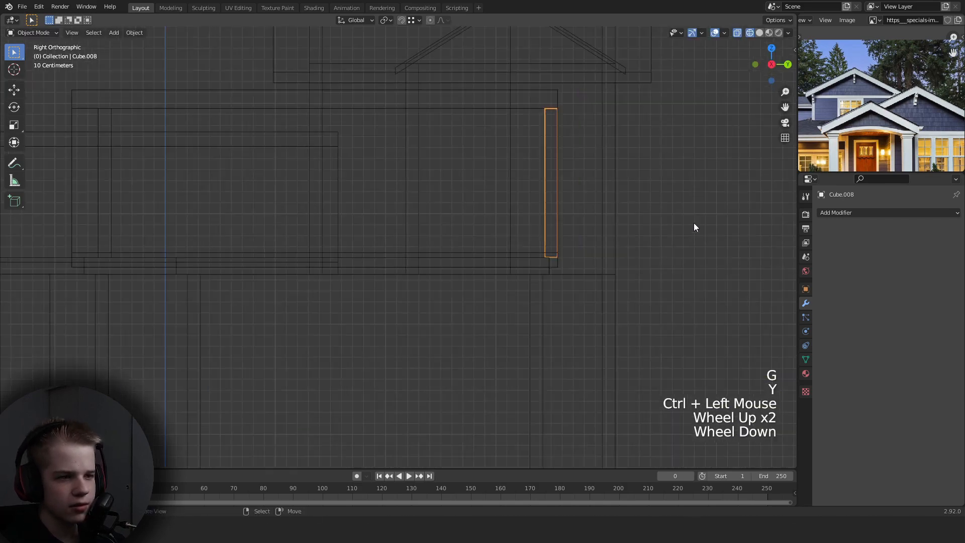
Move the rear gable wall inward along Y so it sits slightly recessed under the roof's rear edge.
key(z)
mouse_move(693, 222)
middle_down()
mouse_move(686, 226)
mouse_move(701, 239)
middle_up()
key(g)
key(y)
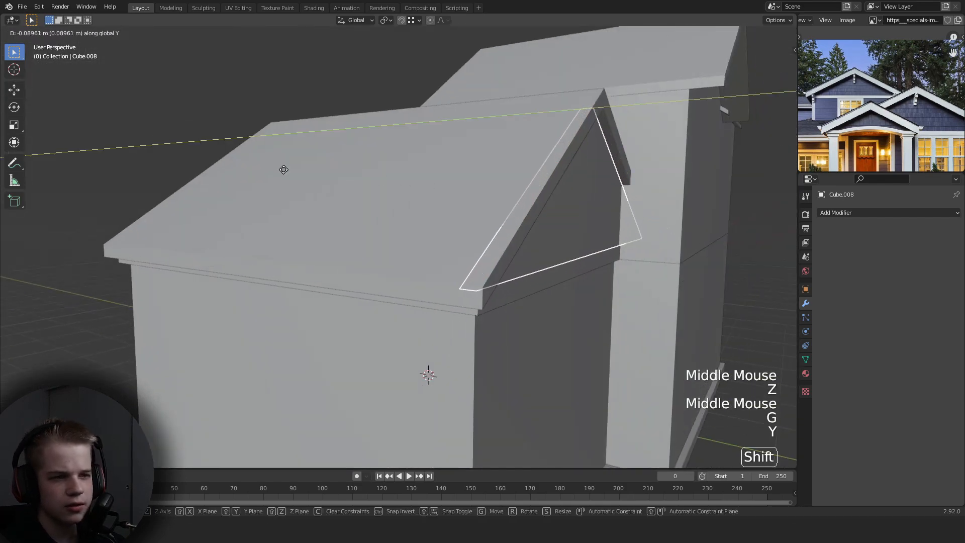
shift+click(283, 169)
key(alt+a)
middle_drag(248, 179, 571, 241)
scroll(571, 241, down, 1)
right_click(588, 244)
key(g)
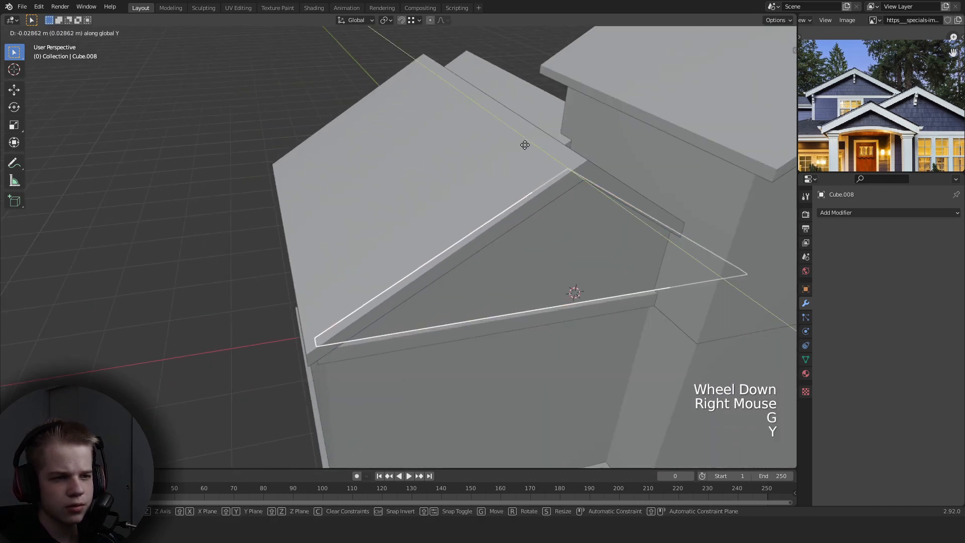
click(523, 197)
key(alt+a)
scroll(522, 197, down, 2)
middle_drag(523, 197, 708, 79)
Set the viewport colour to Random and enable Cavity type Both, with world ridge and valley 2.5 and screen ridge and valley 2.
click(788, 32)
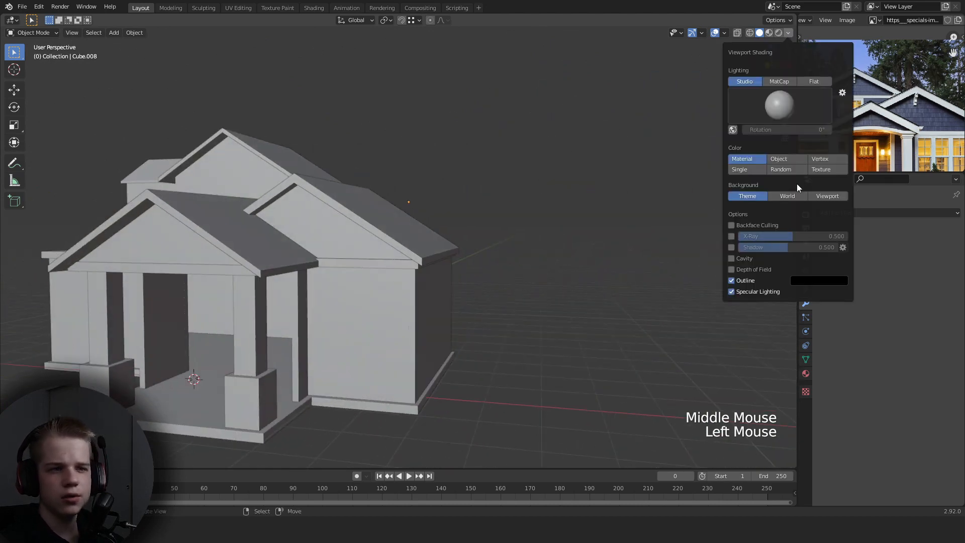
click(794, 169)
click(731, 258)
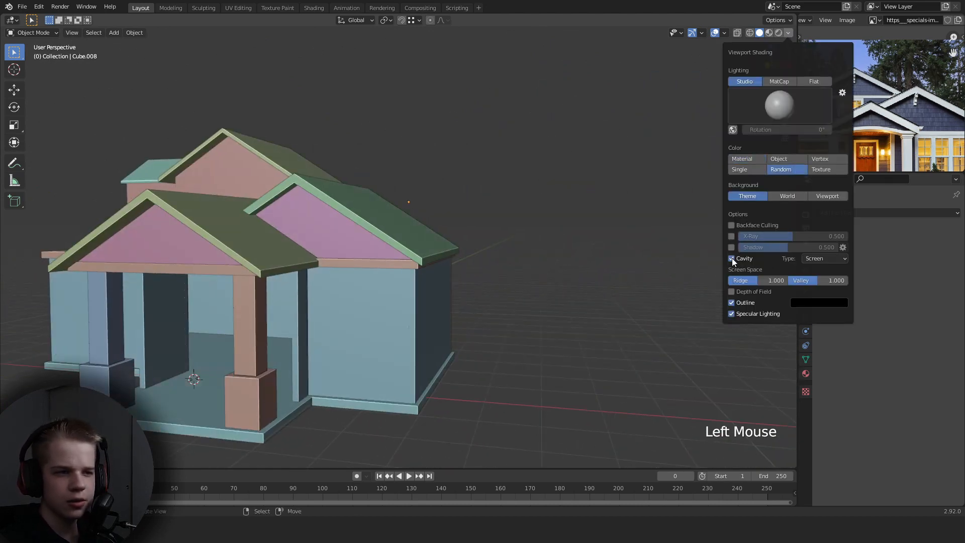
click(824, 259)
click(823, 293)
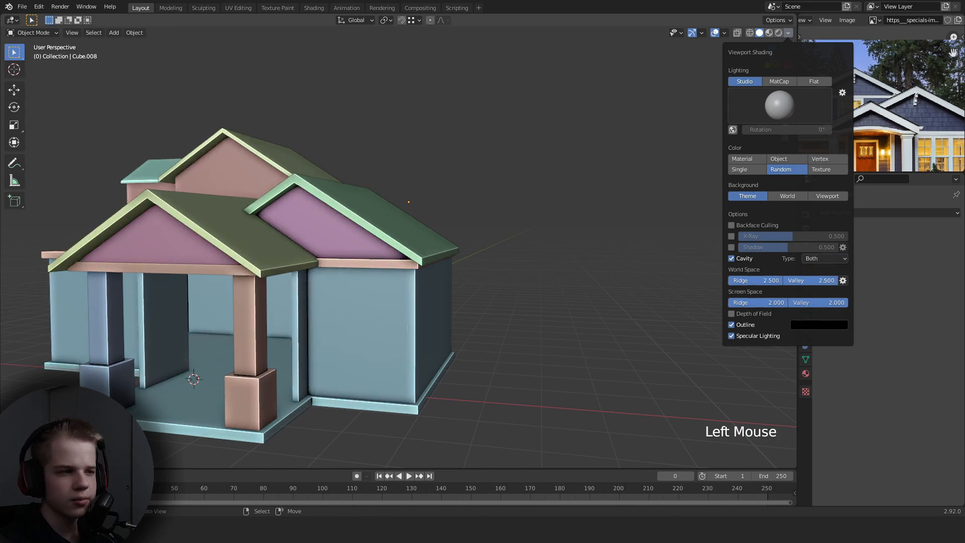
Examine the coloured house model's overall proportions from perspective and front views against the reference photo.
scroll(452, 281, down, 1)
mouse_move(452, 282)
middle_down()
mouse_move(477, 305)
mouse_move(494, 276)
mouse_move(462, 306)
middle_up()
key(alt+a)
scroll(478, 304, down, 2)
scroll(494, 276, up, 2)
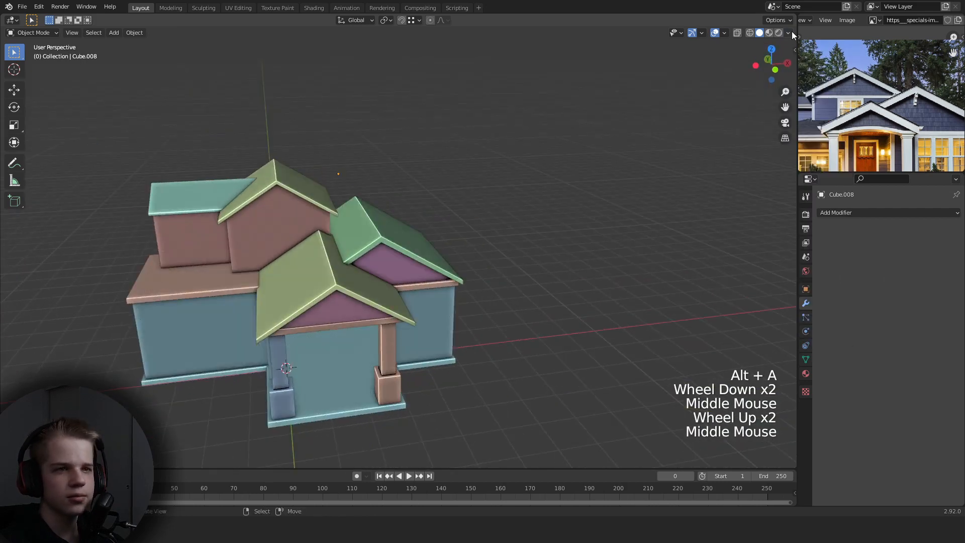
click(788, 32)
scroll(379, 269, down, 3)
key(KP_1)
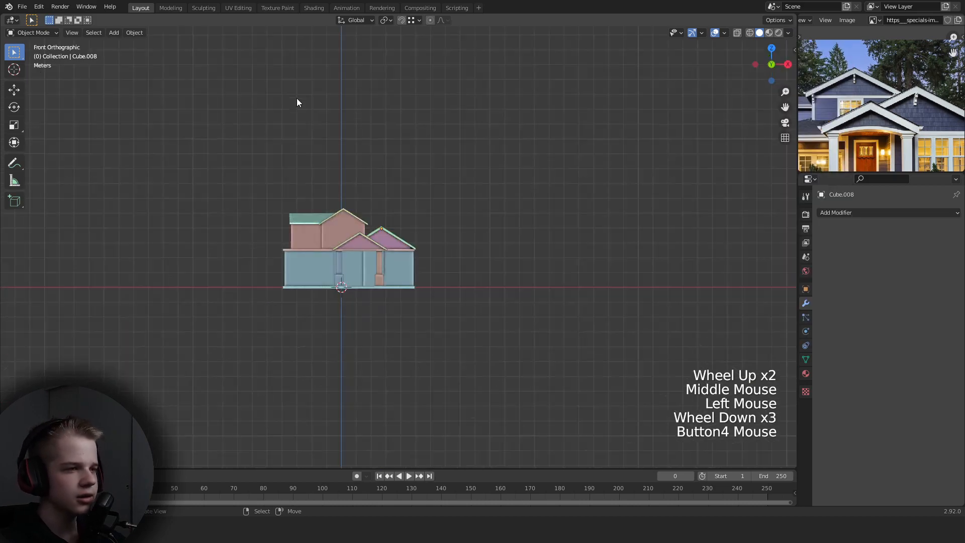
scroll(467, 223, up, 3)
mouse_move(467, 224)
shift+middle_down()
mouse_move(503, 180)
mouse_move(472, 204)
mouse_move(470, 290)
mouse_move(435, 291)
mouse_move(438, 312)
mouse_move(424, 295)
mouse_move(469, 294)
mouse_move(352, 225)
mouse_move(311, 222)
mouse_move(511, 257)
mouse_move(474, 275)
mouse_move(486, 264)
shift+middle_up()
scroll(502, 180, down, 2)
scroll(472, 204, up, 3)
scroll(459, 295, up, 1)
scroll(435, 291, down, 3)
scroll(438, 313, up, 1)
scroll(438, 313, down, 2)
scroll(469, 294, up, 2)
key(KP_1)
scroll(502, 265, up, 2)
scroll(501, 265, up, 1)
scroll(451, 248, up, 1)
Adjust the height of the porch roof's underside ridge vertices slightly along Z in front view.
right_click(451, 248)
key(Tab)
key(z)
key(alt+a)
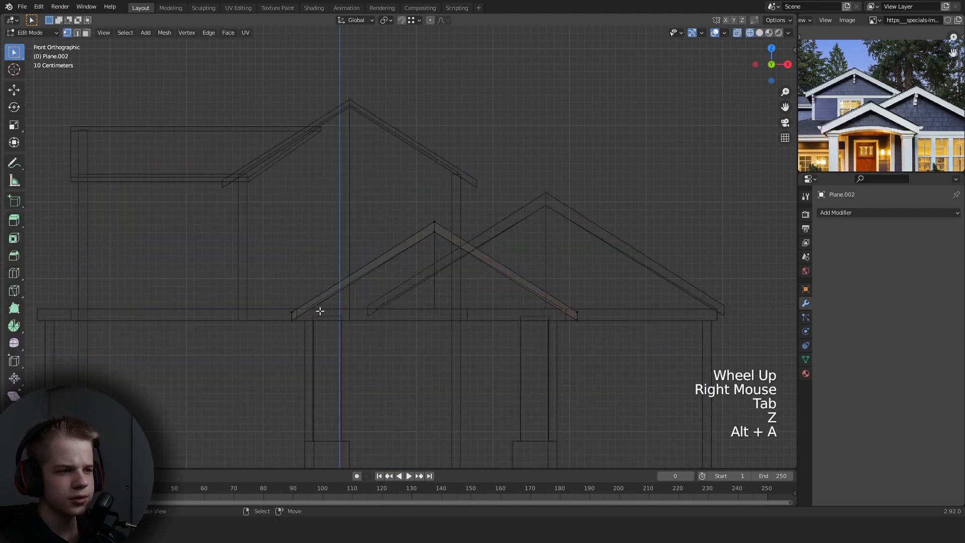
click(435, 232)
key(g)
shift+click(440, 243)
key(z)
key(Tab)
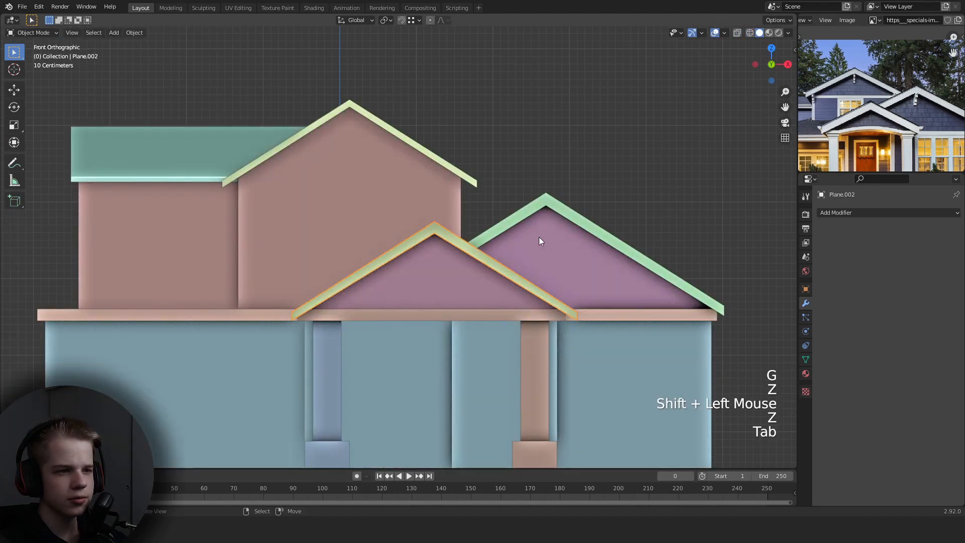
Examine the roofs from several angles and show the whole house in the reference photo for comparison.
scroll(538, 241, down, 2)
key(alt+a)
middle_drag(490, 263, 538, 276)
scroll(881, 120, down, 3)
middle_drag(880, 130, 880, 114)
scroll(329, 258, up, 1)
middle_drag(329, 258, 475, 267)
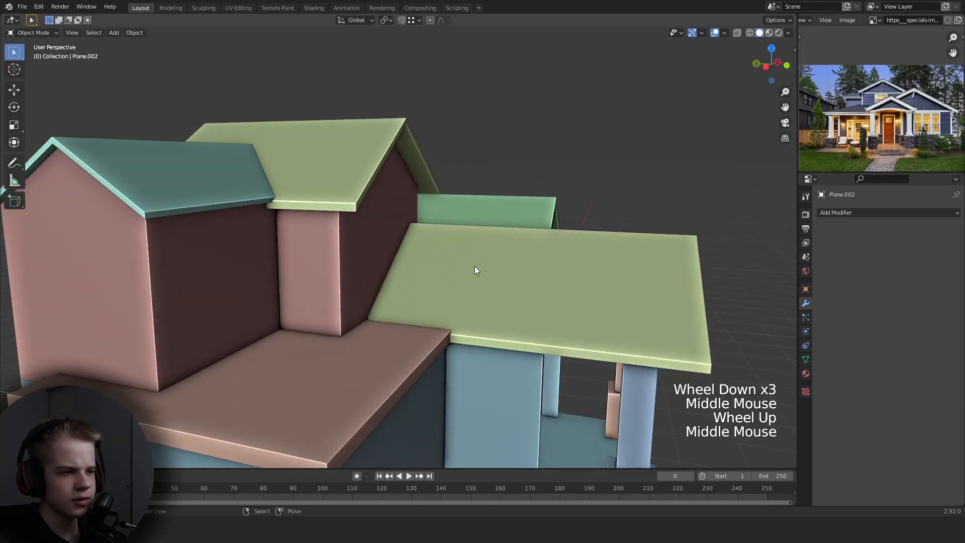
Examine the house and porch from several angles and enlarge the front door area in the reference photo.
scroll(474, 267, down, 2)
middle_drag(355, 281, 439, 248)
right_click(309, 281)
key(Tab)
scroll(457, 262, up, 3)
key(alt+a)
scroll(456, 262, down, 2)
key(Tab)
scroll(406, 246, up, 1)
key(alt+a)
scroll(406, 246, down, 1)
scroll(460, 231, down, 1)
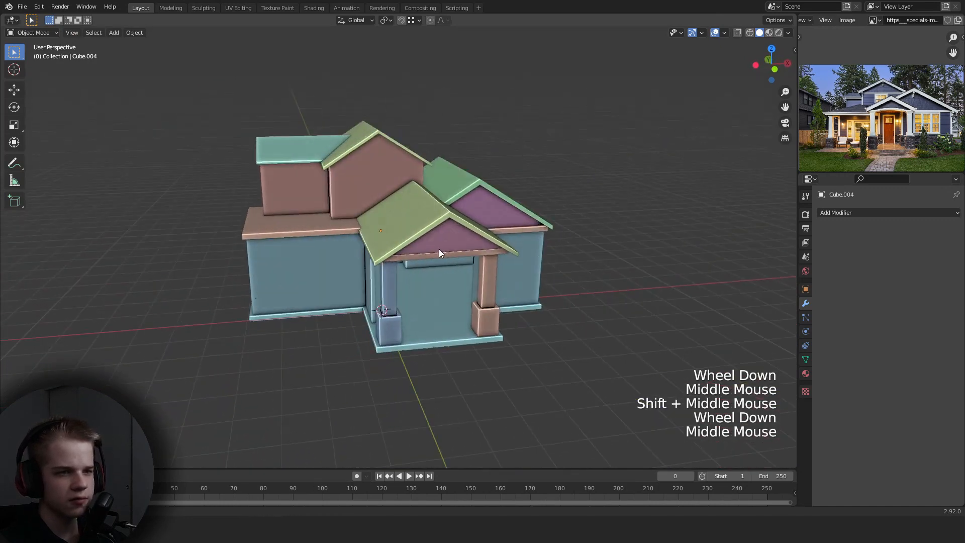
scroll(916, 132, up, 2)
middle_drag(916, 133, 887, 113)
scroll(887, 113, up, 1)
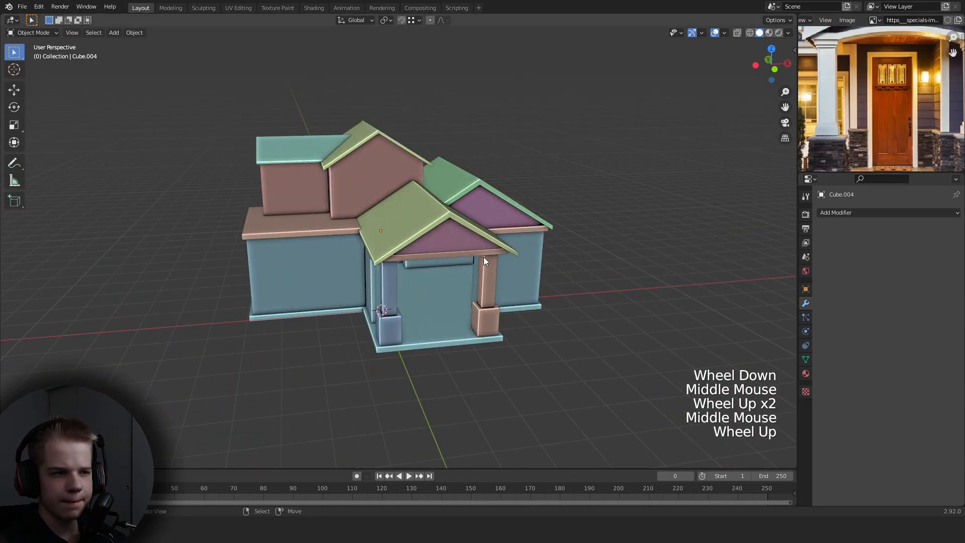
middle_drag(484, 257, 483, 246)
middle_drag(482, 246, 486, 225)
scroll(347, 219, up, 1)
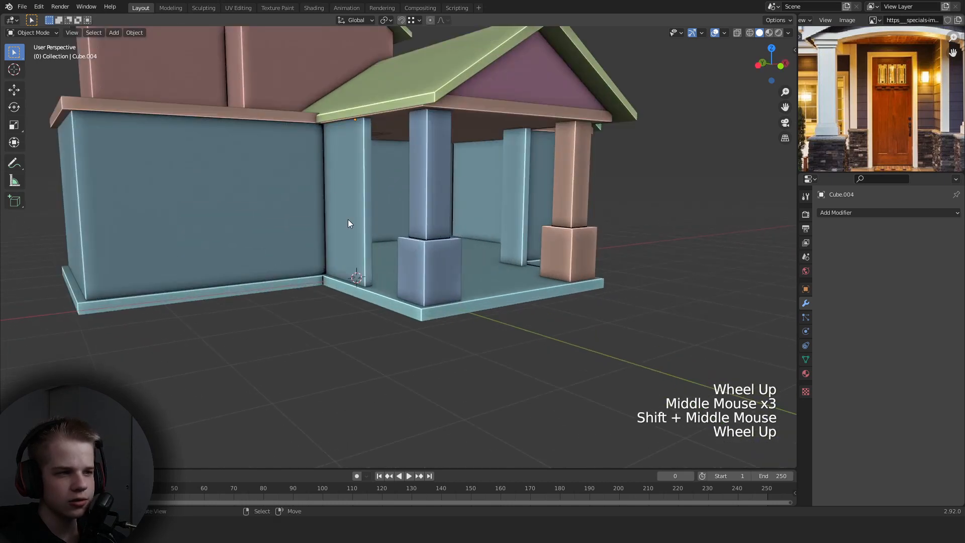
scroll(347, 219, down, 2)
middle_drag(348, 219, 507, 206)
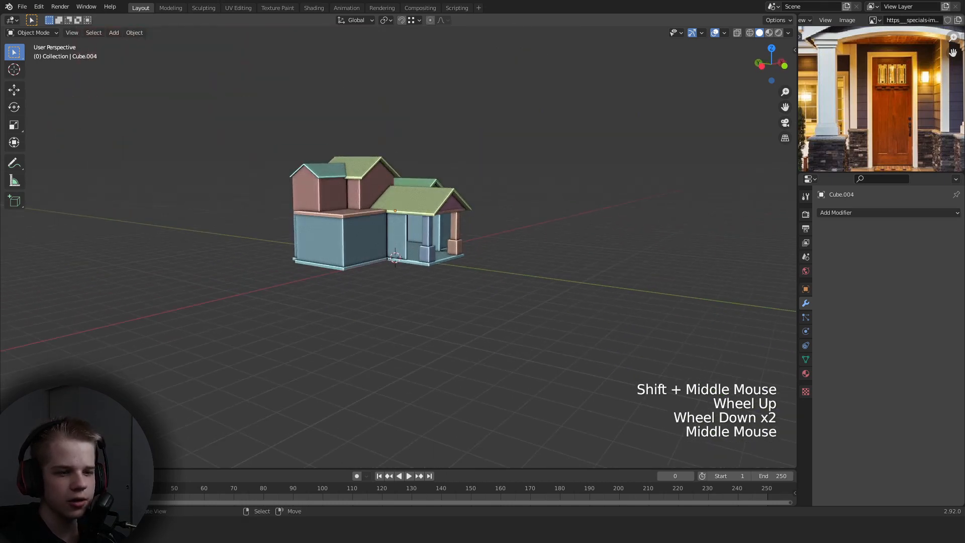
Duplicate a wall segment in wireframe top view and snap it along Y against the front ends of the porch side walls.
key(grave)
scroll(503, 317, up, 3)
middle_drag(502, 316, 497, 191)
right_click(501, 170)
key(Tab)
key(z)
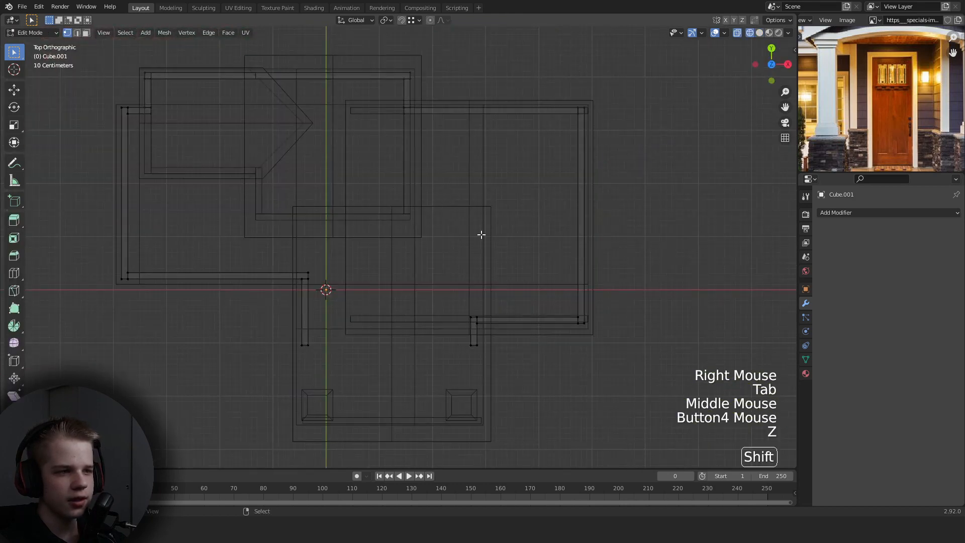
shift+middle_drag(480, 232, 441, 300)
scroll(440, 301, up, 1)
key(alt+a)
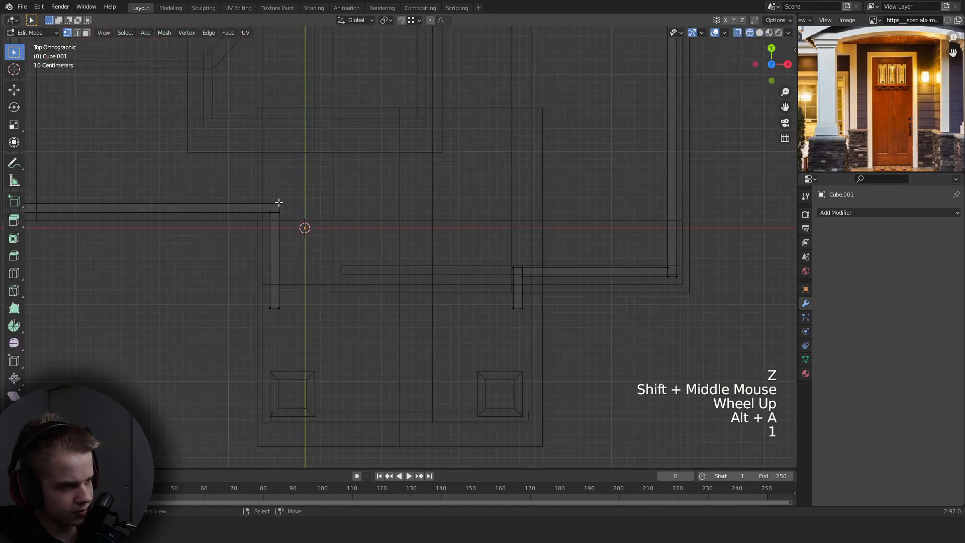
key(shift+d)
click(557, 336)
key(g)
key(y)
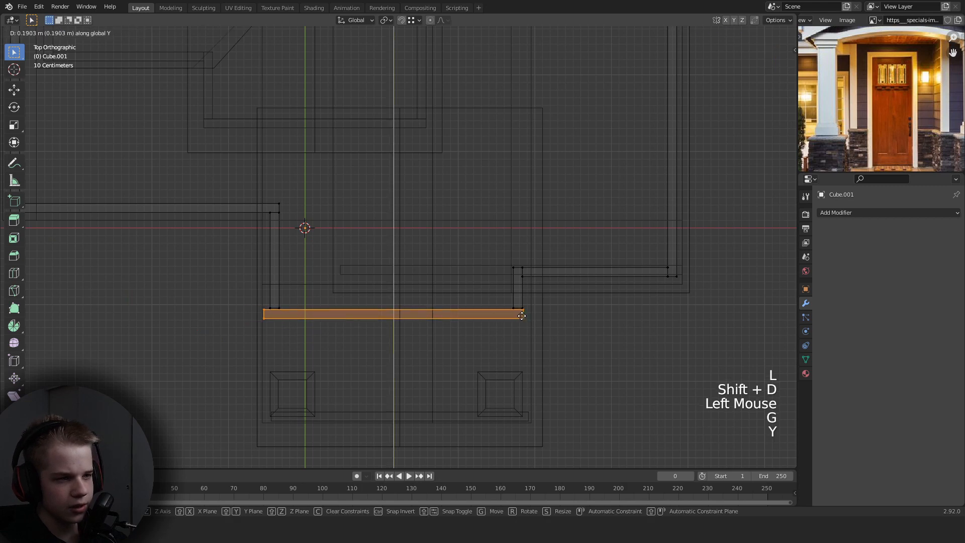
ctrl+click(524, 309)
Snap the west end of the new front wall along X to the outer face of the porch side wall.
scroll(345, 349, up, 1)
key(1)
drag(205, 349, 236, 317)
key(g)
key(x)
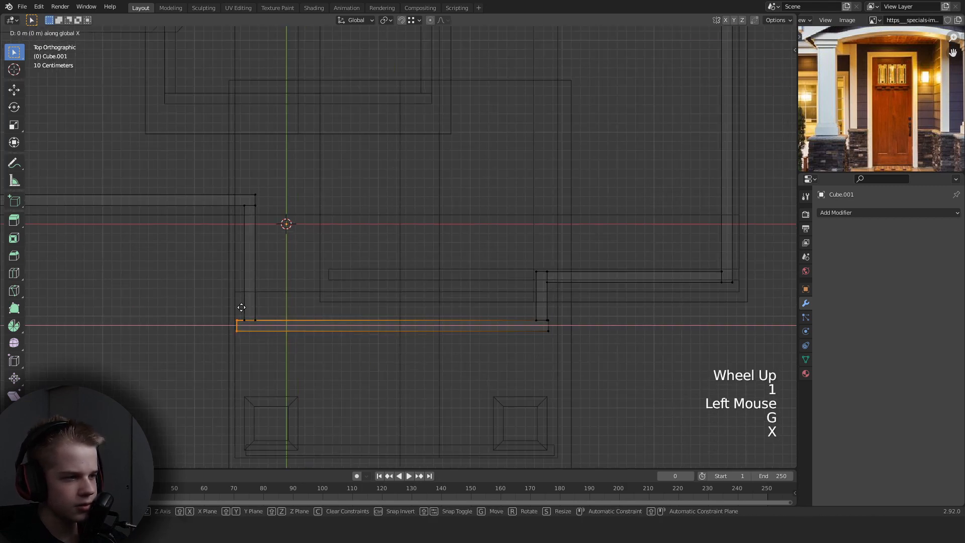
ctrl+click(243, 317)
Cut two vertical edge loops and one horizontal loop into the new front wall to outline the doorway.
key(z)
key(z)
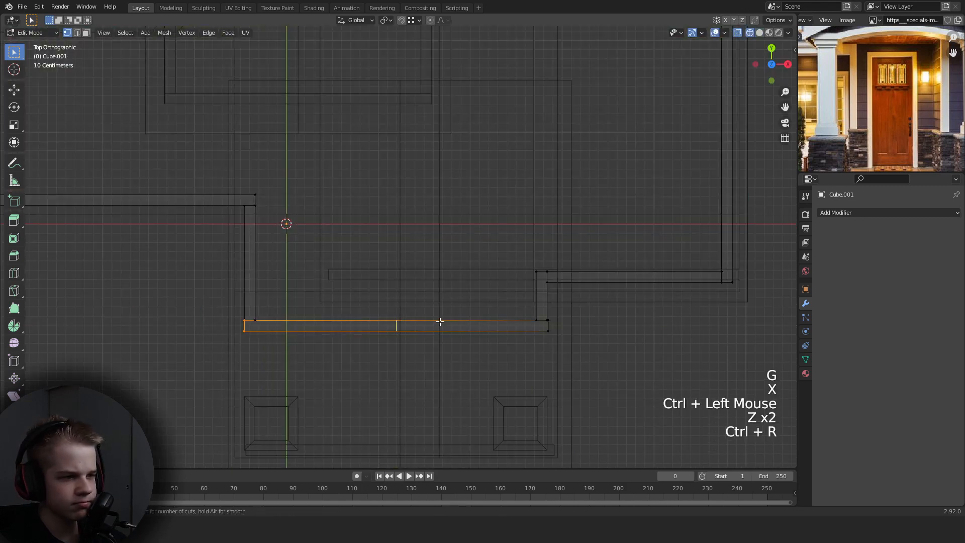
right_click(440, 321)
mouse_move(439, 321)
middle_down()
mouse_move(437, 267)
mouse_move(536, 243)
mouse_move(478, 304)
middle_up()
key(z)
key(alt+a)
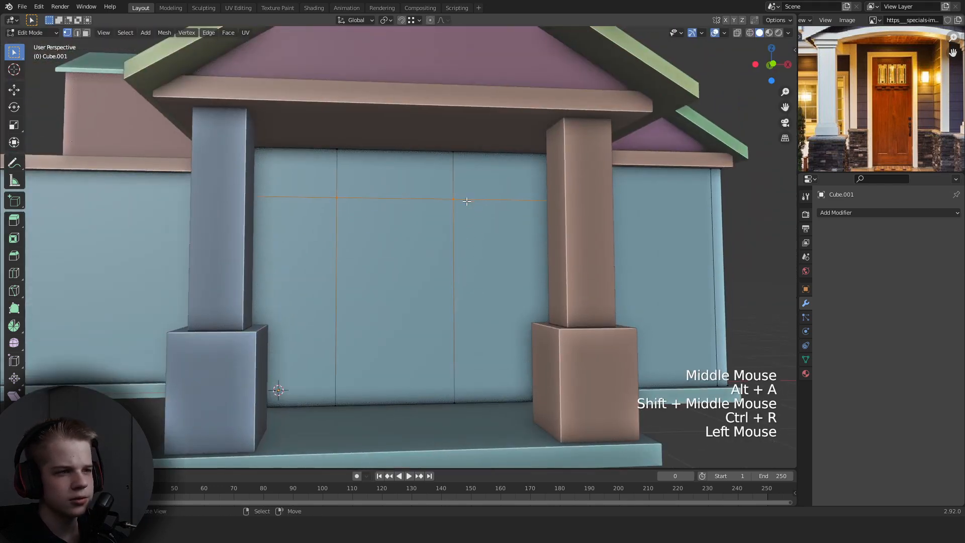
Delete the front, back and bottom faces inside the doorway outline to open the wall.
key(z)
key(3)
key(z)
right_click(410, 266)
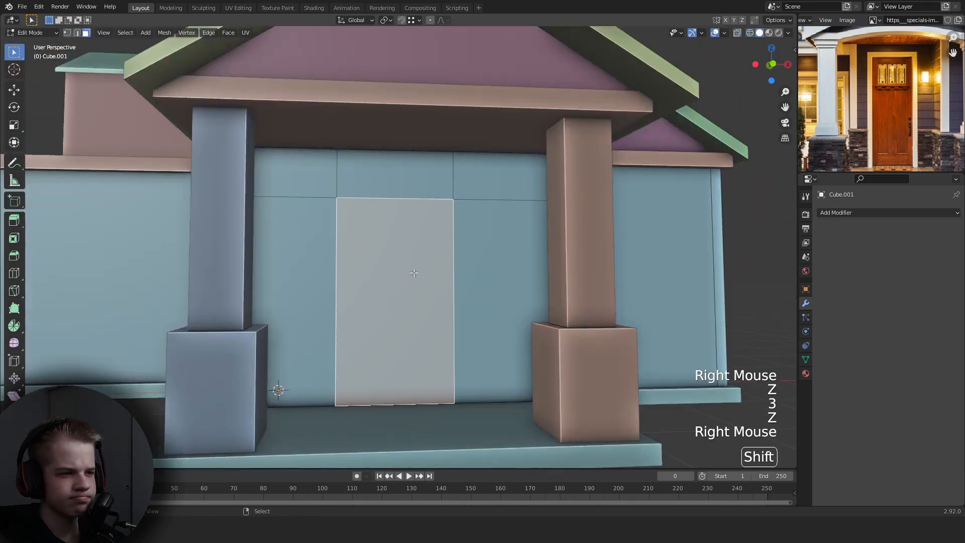
key(x)
right_click(398, 271)
key(x)
click(398, 270)
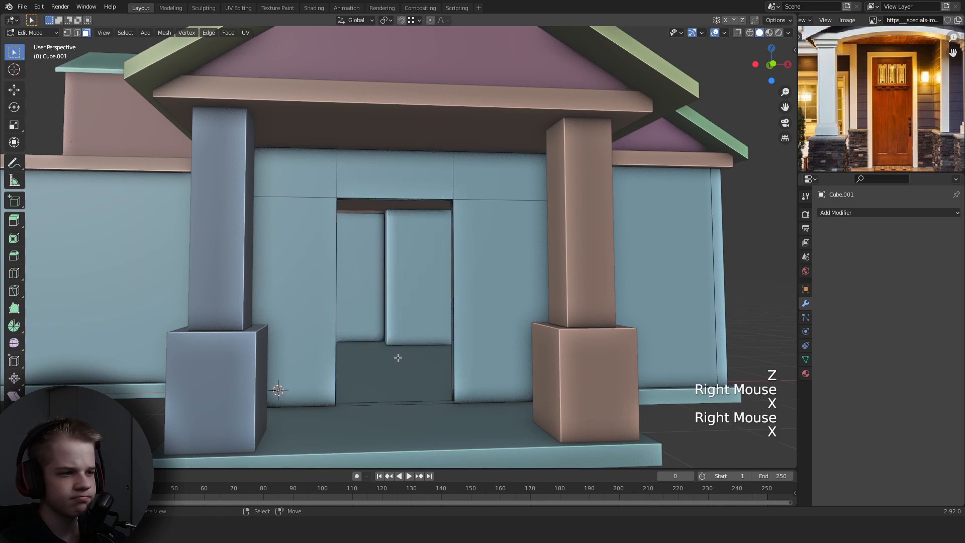
right_click(391, 406)
key(x)
click(343, 406)
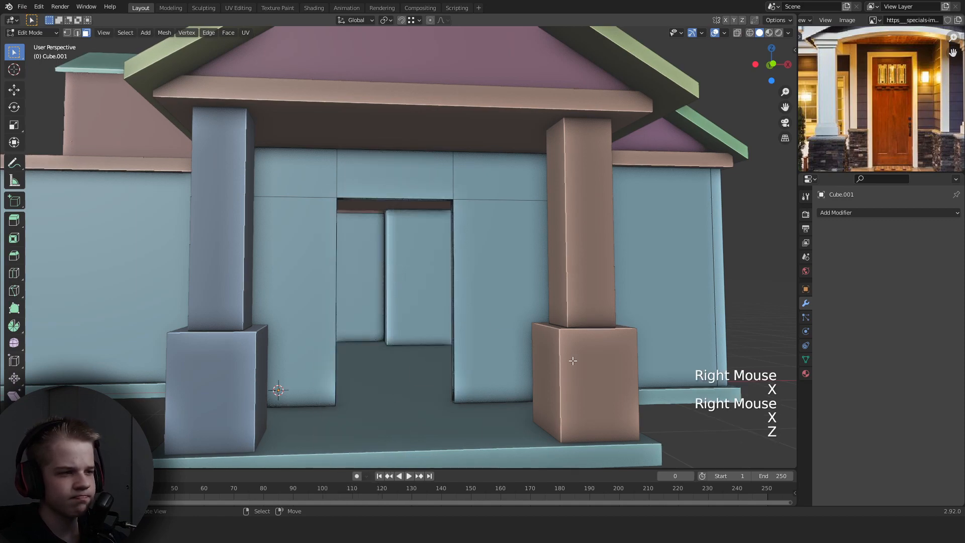
Fill the open inner sides of the doorway with faces between the front and back wall edges.
key(Tab)
scroll(471, 317, down, 2)
scroll(472, 316, up, 3)
key(Tab)
middle_drag(472, 316, 502, 342)
key(2)
shift+middle_drag(479, 442, 452, 362)
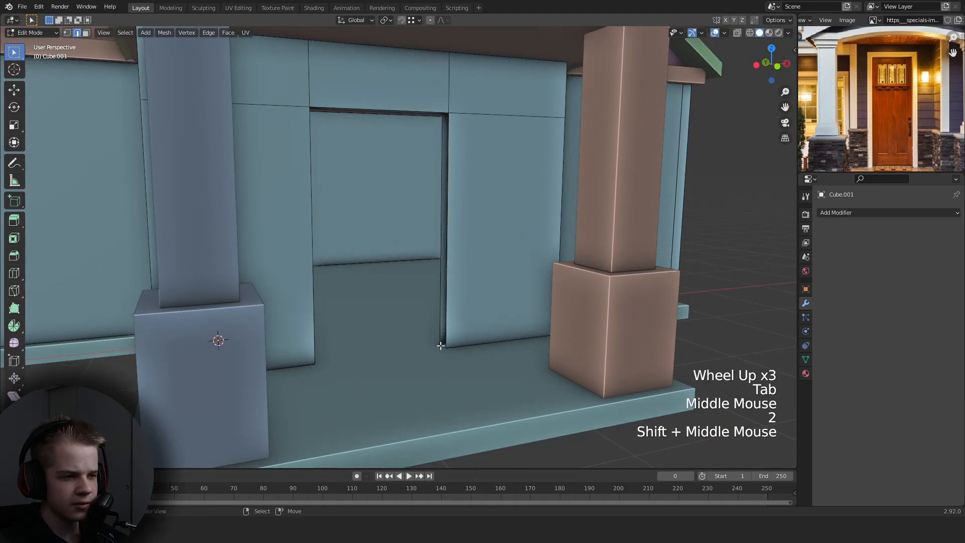
key(f)
middle_drag(507, 346, 406, 336)
key(Tab)
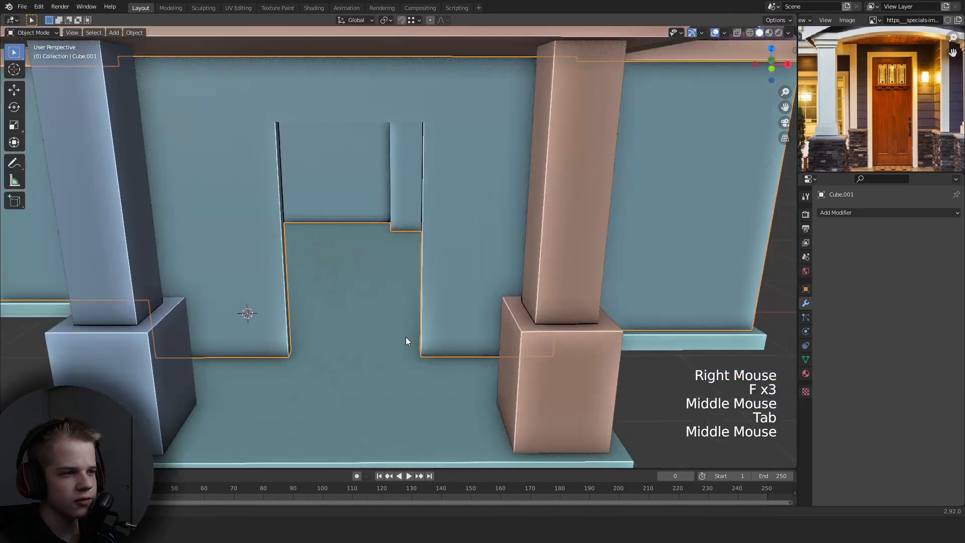
Fill the underside of the doorway's header and adjust the opening's height slightly along Z.
key(KP_1)
key(alt+a)
scroll(455, 209, down, 2)
key(Tab)
key(z)
mouse_move(455, 210)
middle_down()
mouse_move(372, 194)
mouse_move(400, 146)
middle_up()
key(z)
key(1)
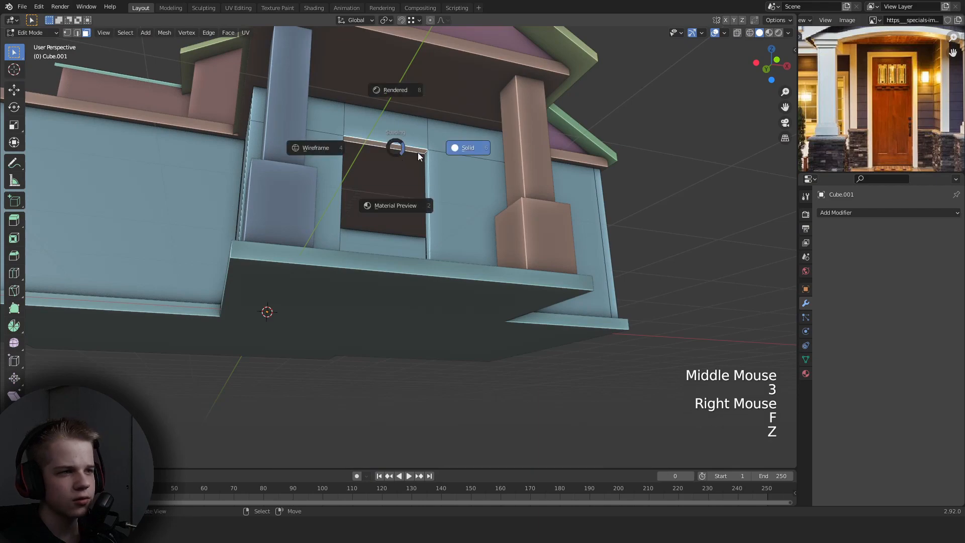
key(g)
key(z)
shift+click(412, 166)
key(Tab)
middle_drag(412, 166, 427, 187)
Examine the doorway's proportions against the porch and whole house in front and perspective views.
key(grave)
scroll(461, 236, up, 1)
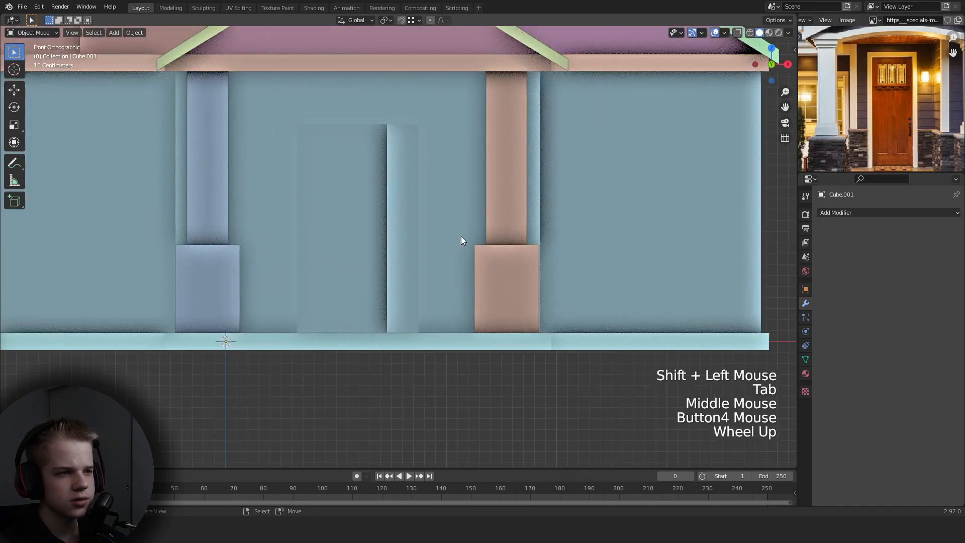
scroll(461, 236, up, 1)
key(Tab)
key(z)
key(z)
mouse_move(461, 237)
middle_down()
mouse_move(474, 243)
mouse_move(433, 230)
middle_up()
key(Tab)
scroll(474, 243, down, 2)
key(grave)
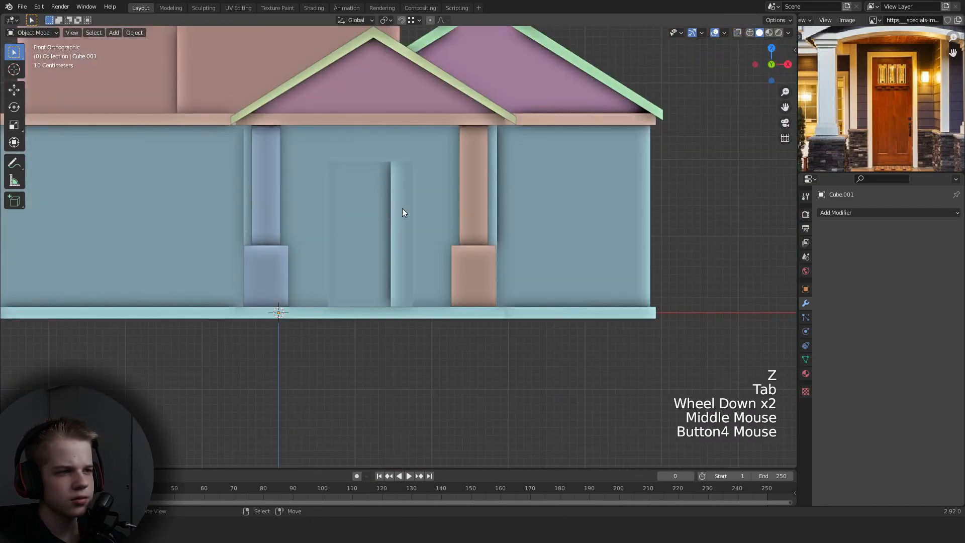
scroll(433, 227, up, 1)
key(z)
key(z)
scroll(469, 283, down, 2)
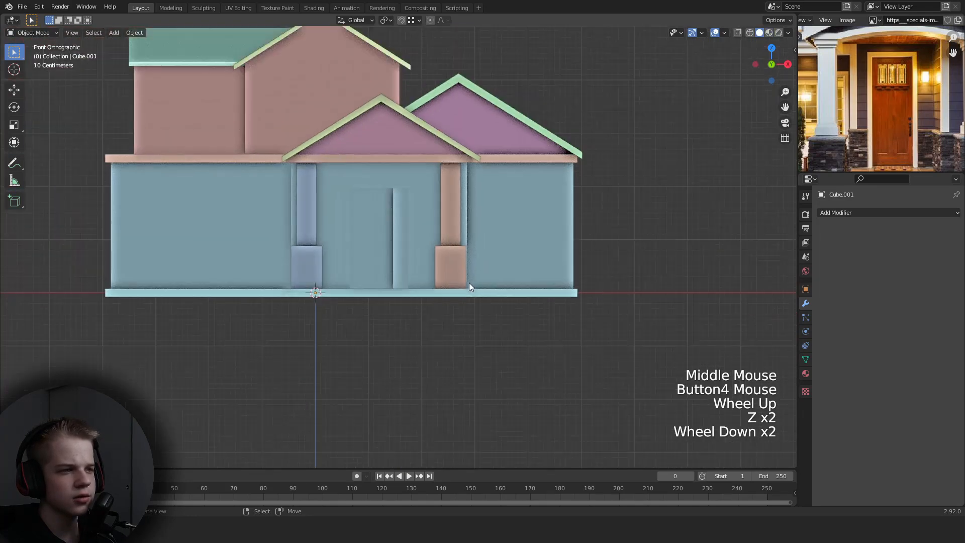
scroll(469, 287, down, 1)
middle_drag(469, 286, 463, 305)
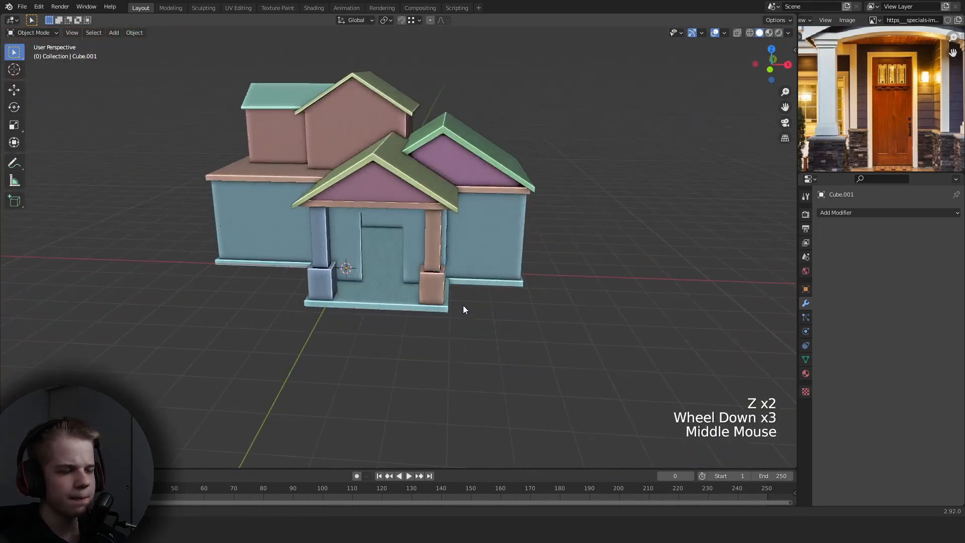
scroll(431, 273, up, 2)
key(grave)
scroll(400, 262, up, 2)
scroll(435, 239, down, 3)
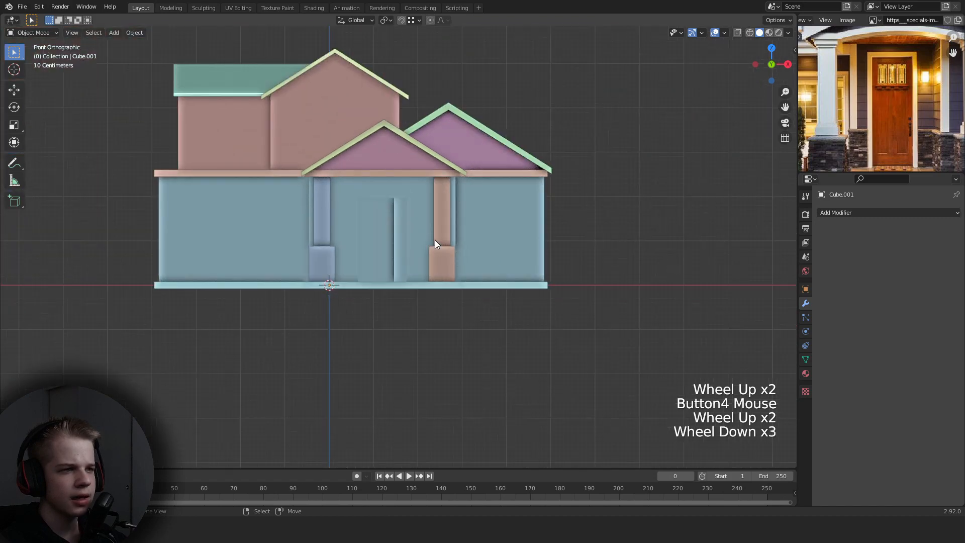
scroll(435, 239, up, 3)
shift+middle_drag(439, 251, 482, 273)
scroll(456, 287, down, 2)
scroll(482, 274, up, 1)
scroll(323, 172, up, 1)
scroll(484, 232, up, 2)
right_click(477, 234)
key(Tab)
scroll(476, 235, down, 1)
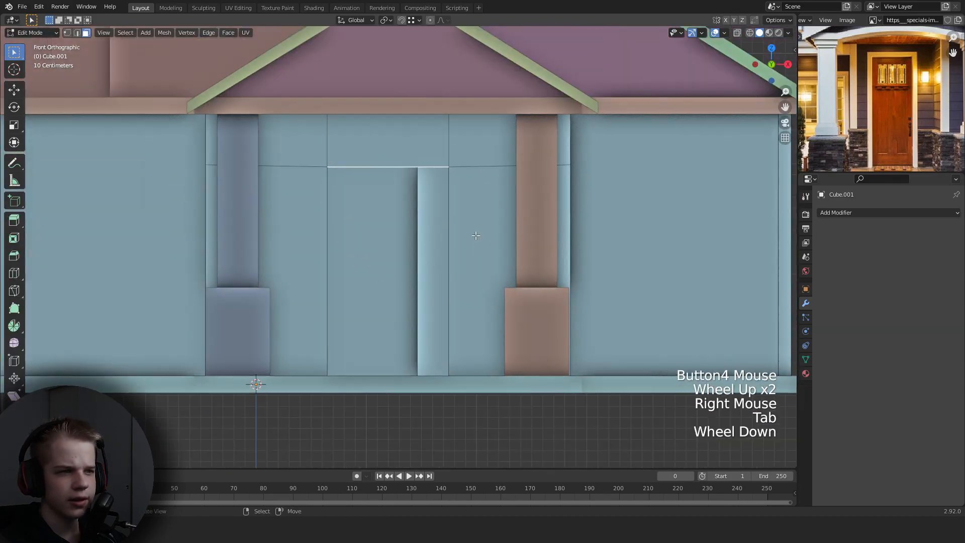
key(Tab)
scroll(479, 242, down, 3)
scroll(442, 286, up, 1)
Duplicate the doorway's inner side and top faces in place and separate them into a new object for the door.
middle_drag(442, 285, 338, 196)
key(3)
scroll(484, 353, down, 1)
key(alt+a)
key(Tab)
key(3)
key(alt+a)
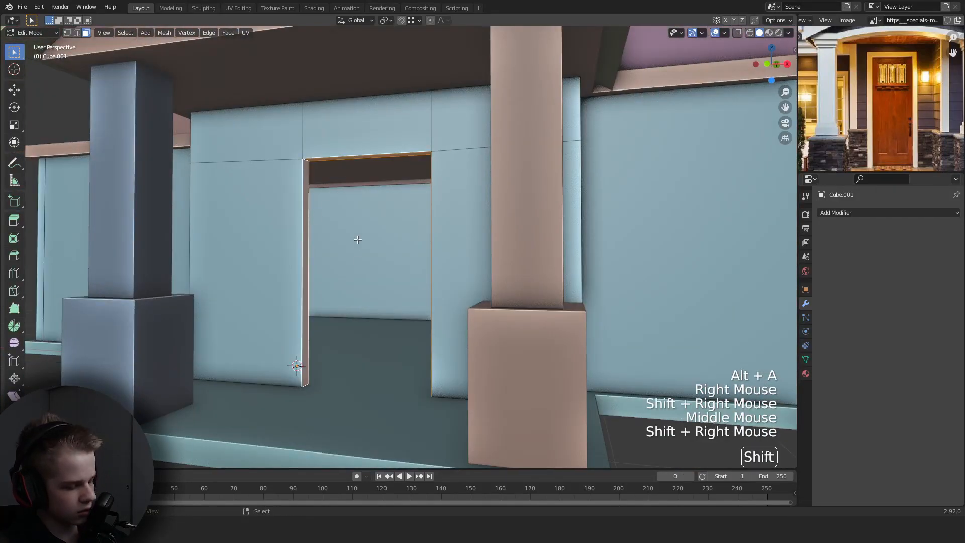
key(shift+d)
right_click(365, 236)
key(Tab)
right_click(303, 234)
right_click(306, 234)
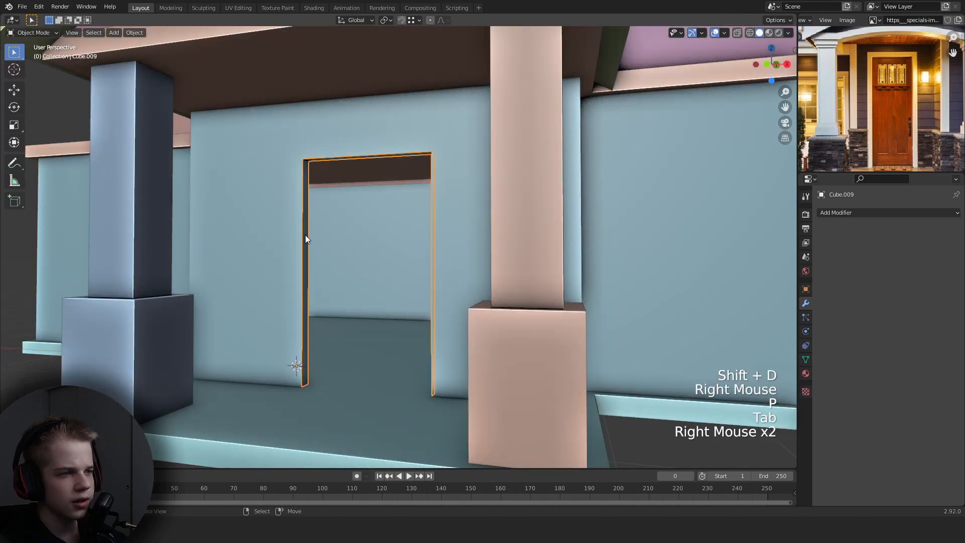
Fill the missing bottom face of the separated door object.
key(Tab)
key(a)
middle_drag(306, 234, 363, 307)
right_click(320, 383)
middle_drag(320, 383, 463, 382)
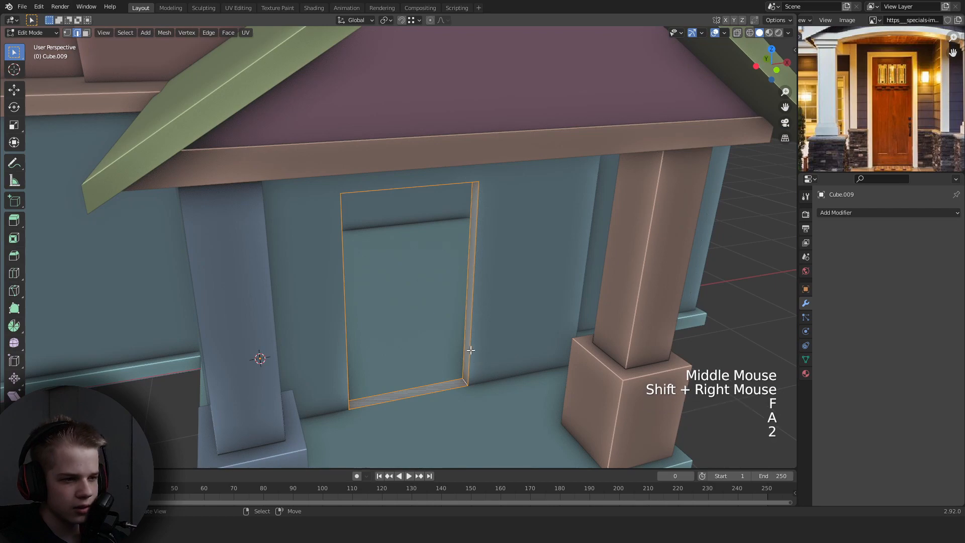
Fill the open front and back of the door object to form a solid block and recalculate its normals.
key(f)
key(z)
middle_drag(442, 332, 398, 234)
scroll(427, 338, up, 2)
key(alt+a)
key(d)
key(f)
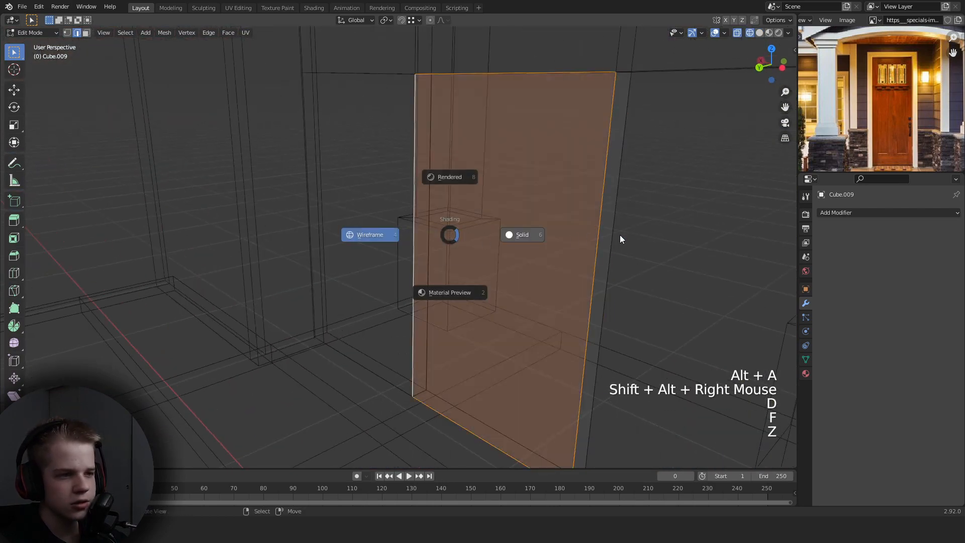
middle_drag(620, 239, 530, 233)
key(a)
key(z)
scroll(546, 232, down, 3)
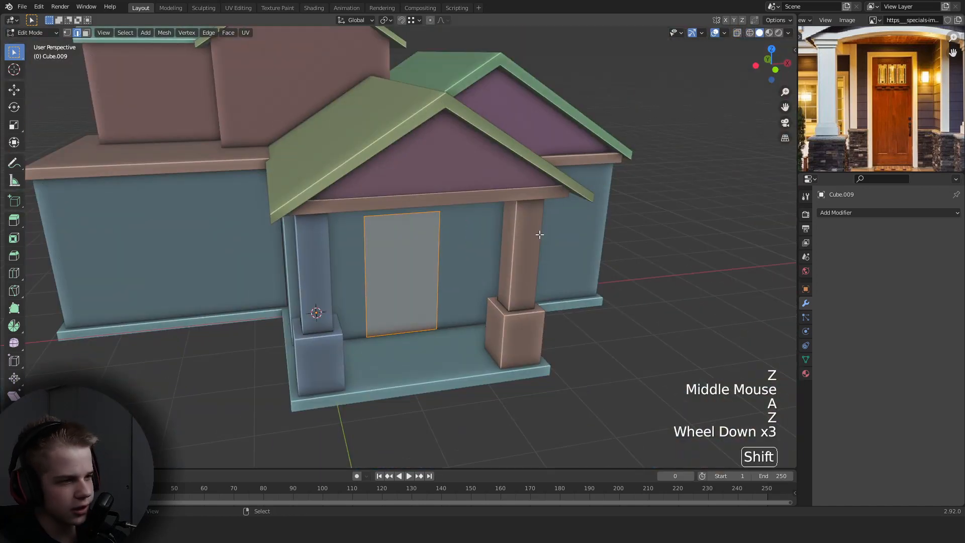
Scale the door block along Y in wireframe top view to roughly three quarters of the wall's thickness.
scroll(498, 258, up, 3)
key(z)
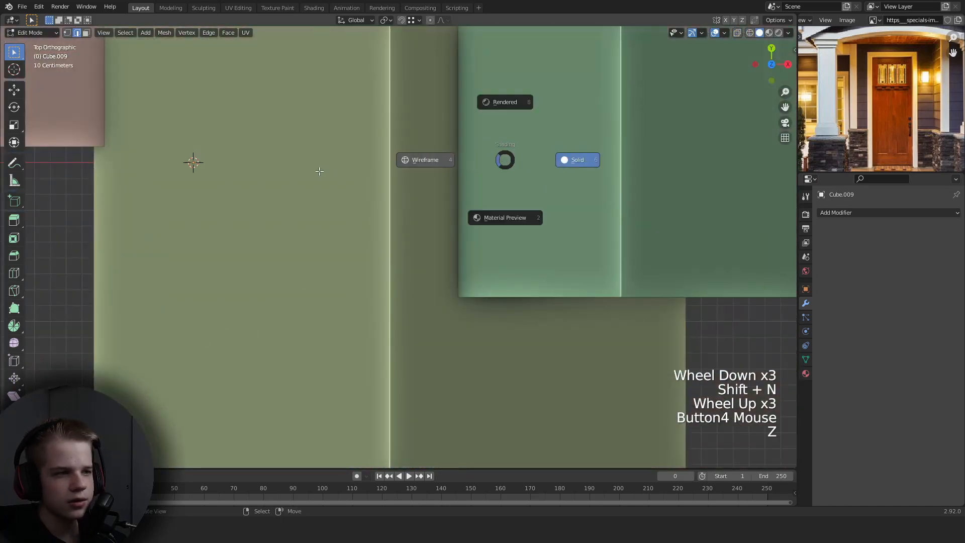
scroll(614, 288, down, 3)
scroll(614, 288, up, 2)
shift+scroll(613, 288, up, 1)
shift+middle_drag(613, 289, 623, 232)
scroll(623, 233, up, 1)
scroll(623, 233, up, 1)
key(s)
key(y)
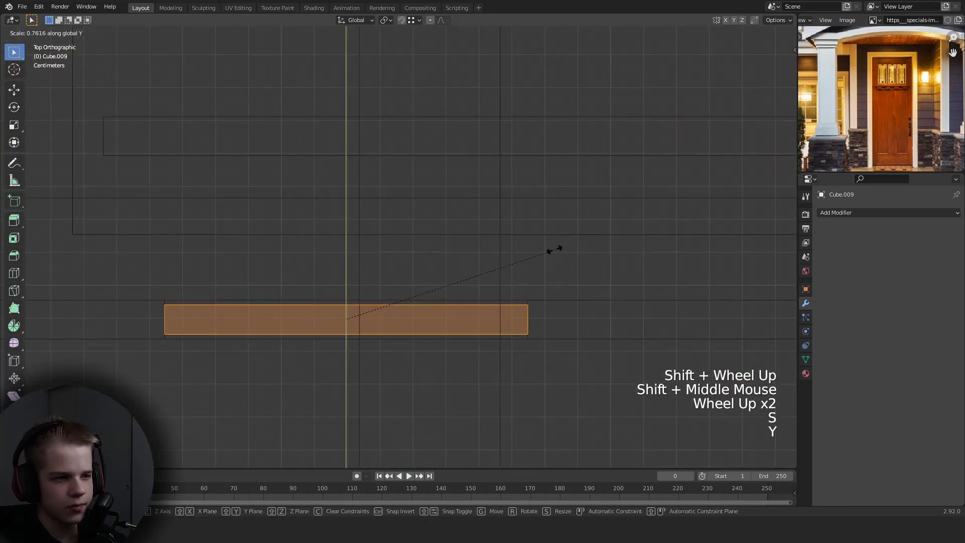
click(543, 255)
key(z)
Add a centered vertical loop cut to the porch wall section on each side of the doorway.
key(Tab)
scroll(562, 258, down, 2)
mouse_move(562, 258)
middle_down()
mouse_move(533, 260)
mouse_move(548, 209)
mouse_move(481, 222)
middle_up()
scroll(548, 209, up, 2)
key(alt+a)
scroll(601, 254, down, 1)
right_click(502, 226)
key(Tab)
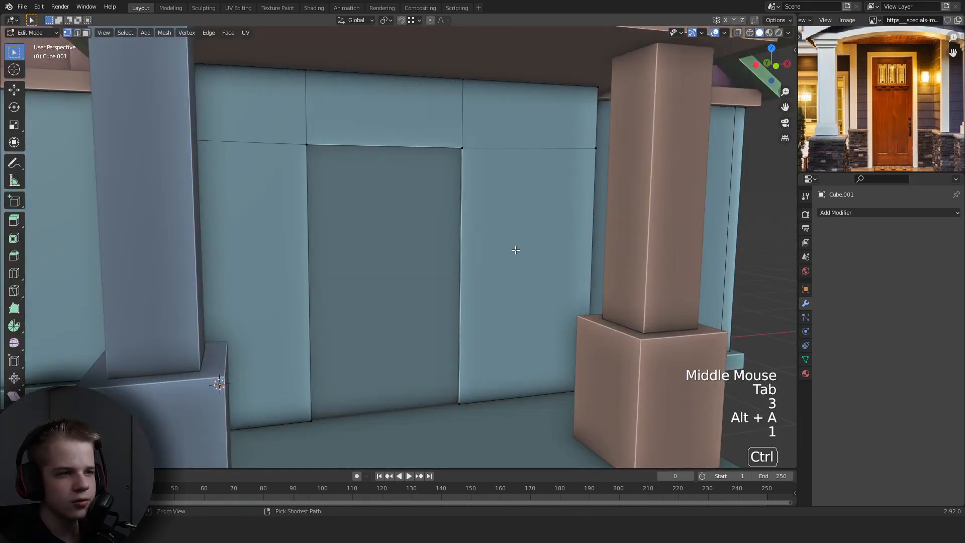
right_click(487, 156)
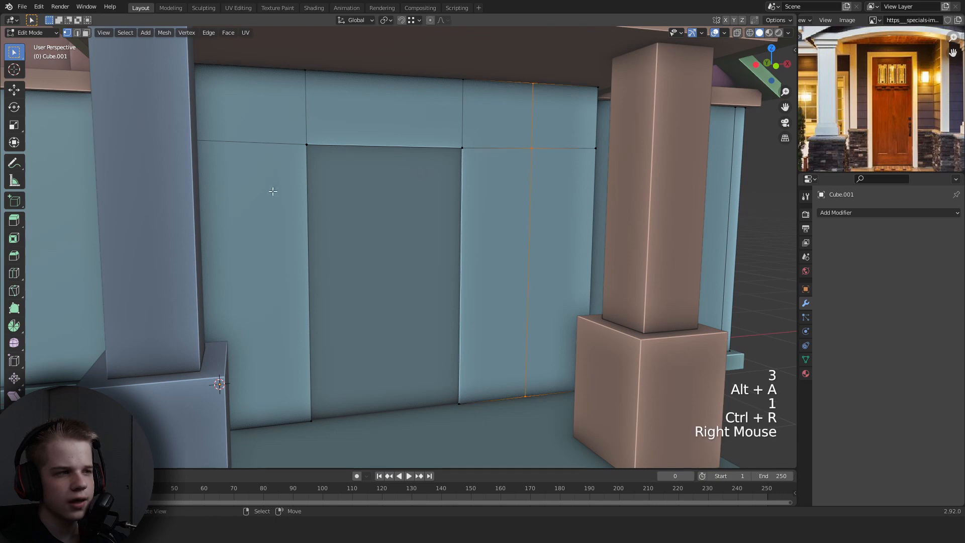
right_click(261, 153)
Scale the two new vertical edge loops inward along X until they sit just outside the doorway's sides.
scroll(327, 179, down, 2)
key(KP_1)
scroll(497, 212, up, 1)
key(alt+a)
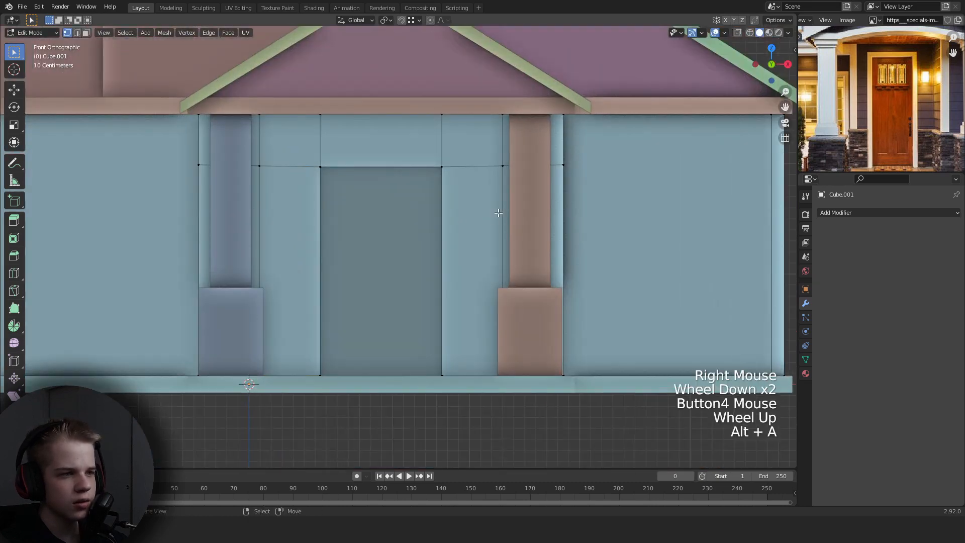
key(s)
key(x)
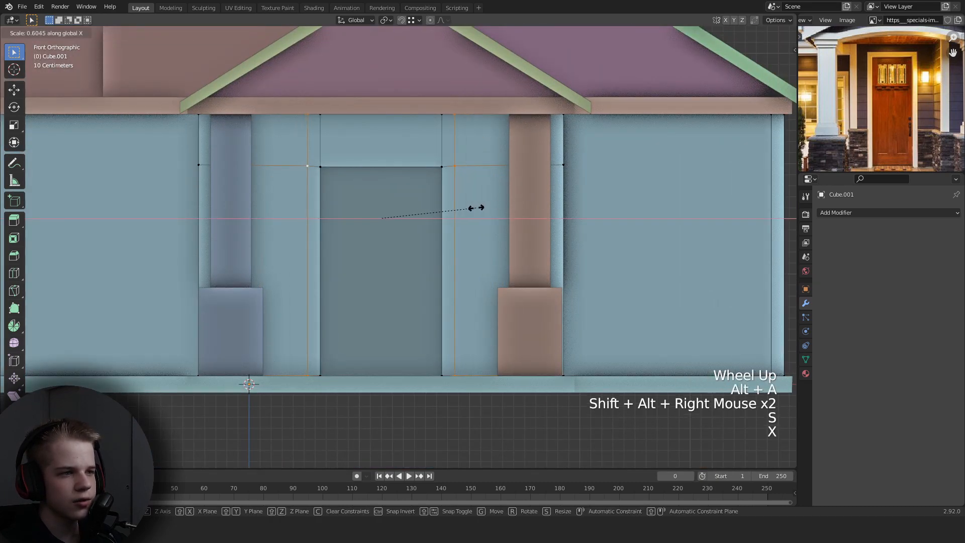
shift+click(454, 212)
Add a horizontal loop cut above the doorway, flatten it with a Z scale of 0 and lower it slightly along Z.
shift+middle_drag(455, 212, 458, 216)
scroll(460, 218, up, 2)
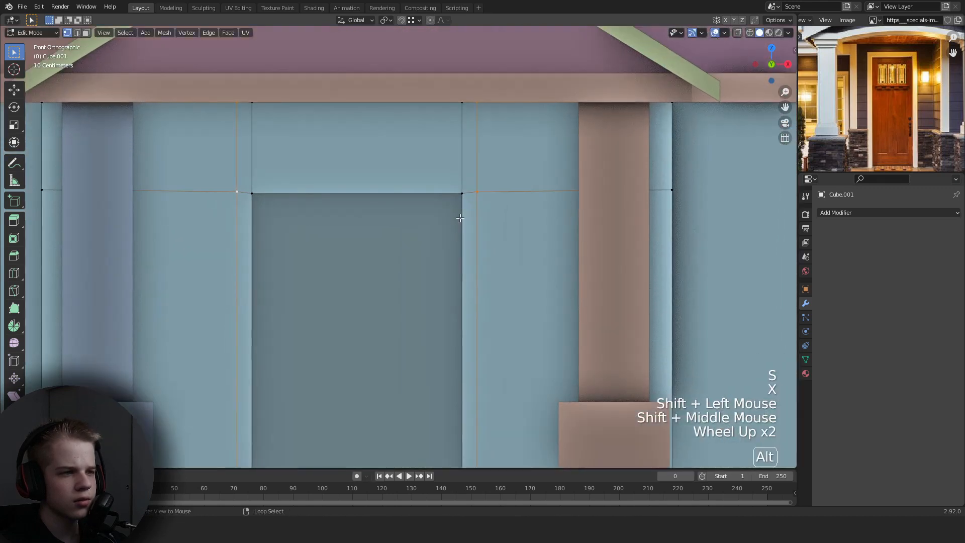
shift+click(460, 289)
key(s)
key(z)
key(Return)
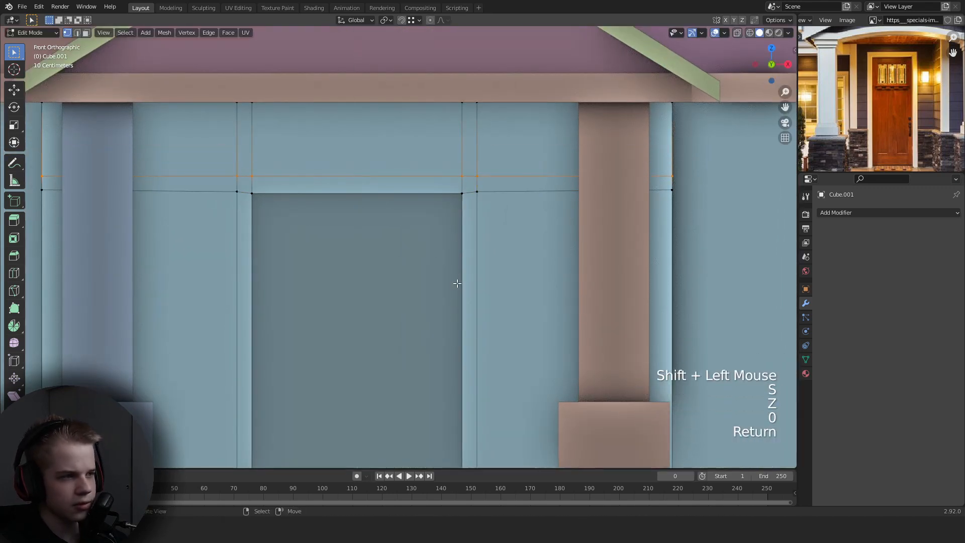
key(g)
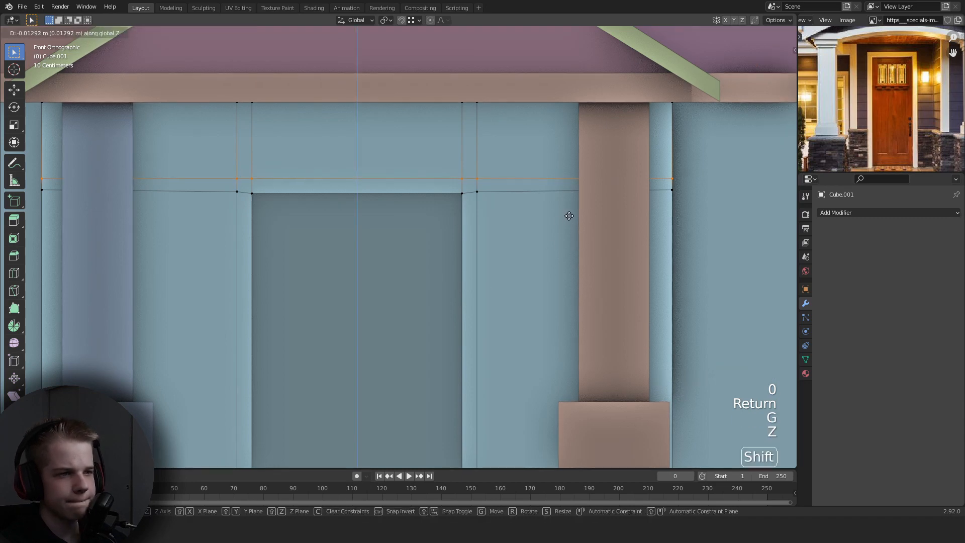
shift+click(463, 214)
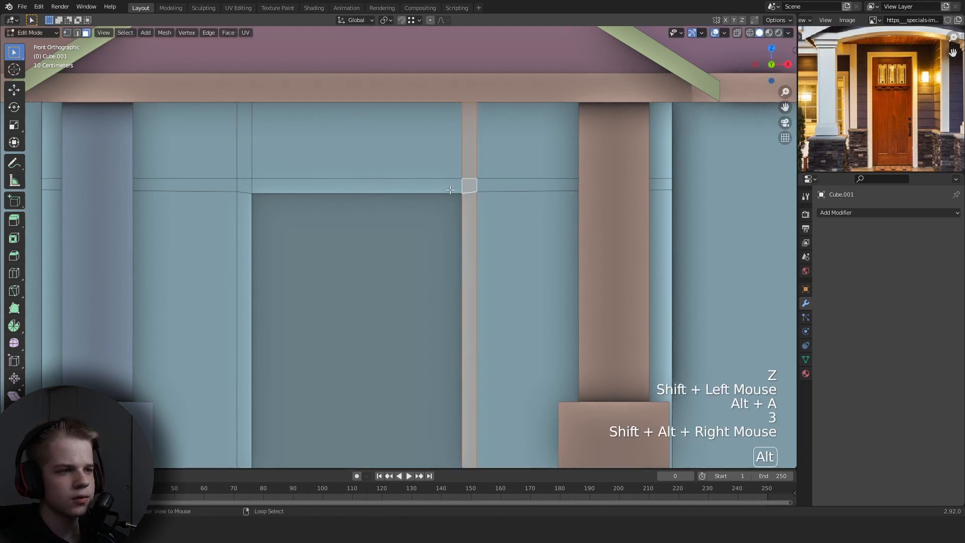
Extrude the narrow faces along the doorway's top and both sides outward to form a raised door frame.
key(alt+a)
right_click(450, 189)
shift+right_click(466, 187)
shift+right_click(467, 203)
shift+right_click(236, 198)
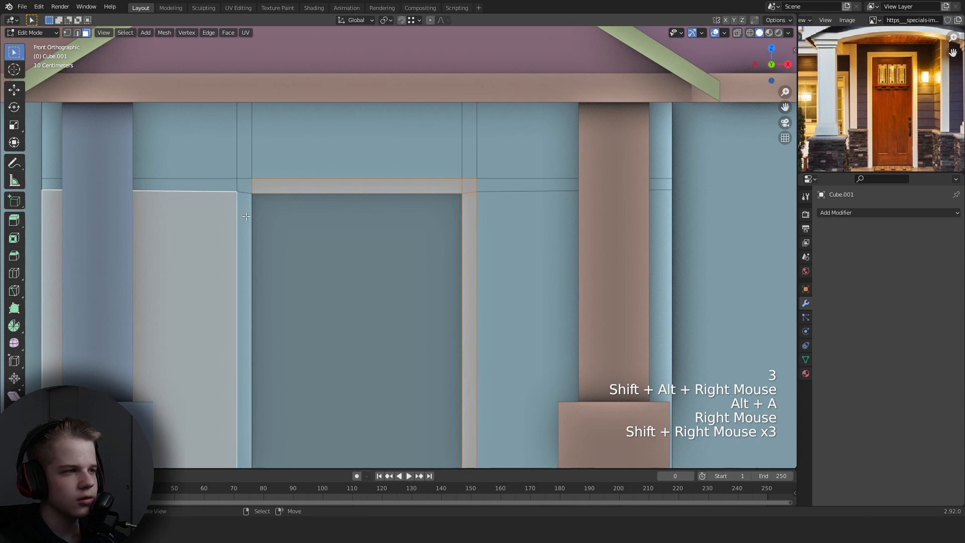
right_click(245, 216)
shift+right_click(469, 184)
shift+right_click(470, 226)
scroll(469, 226, down, 1)
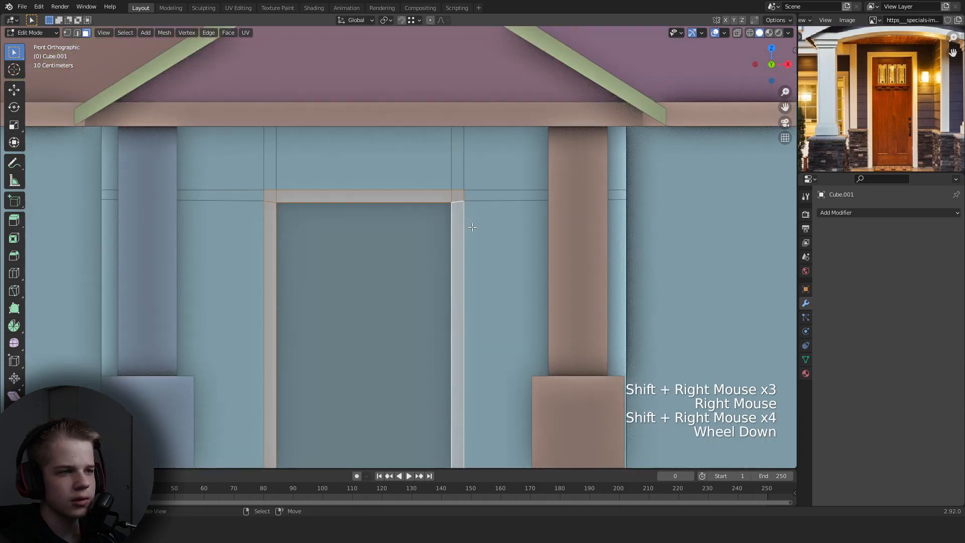
scroll(469, 226, down, 1)
middle_drag(469, 226, 491, 224)
scroll(491, 224, up, 2)
key(e)
shift+click(377, 231)
key(Tab)
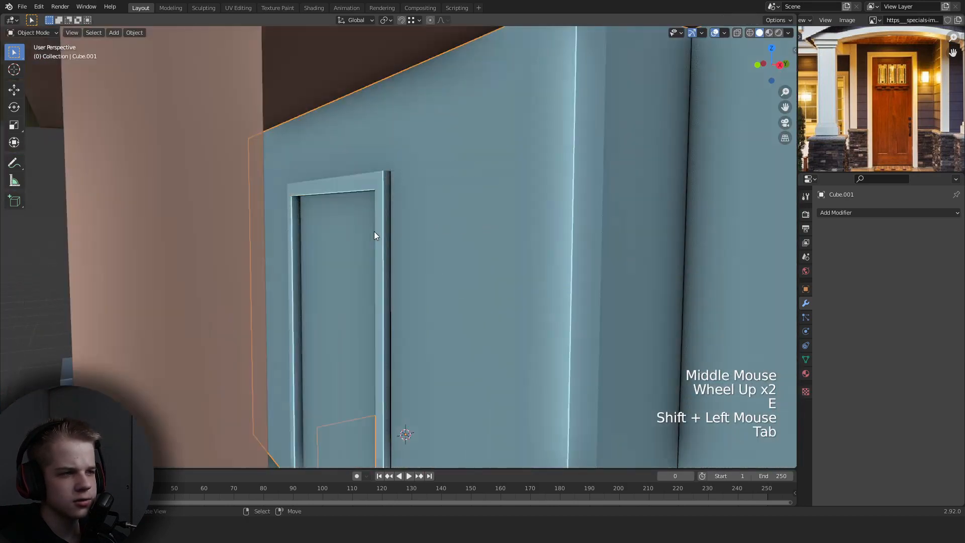
Add a horizontal loop cut across the door and move it up along Z to mark off an upper panel.
scroll(377, 231, down, 1)
middle_drag(377, 232, 448, 187)
key(alt+a)
scroll(491, 231, down, 2)
scroll(484, 245, up, 4)
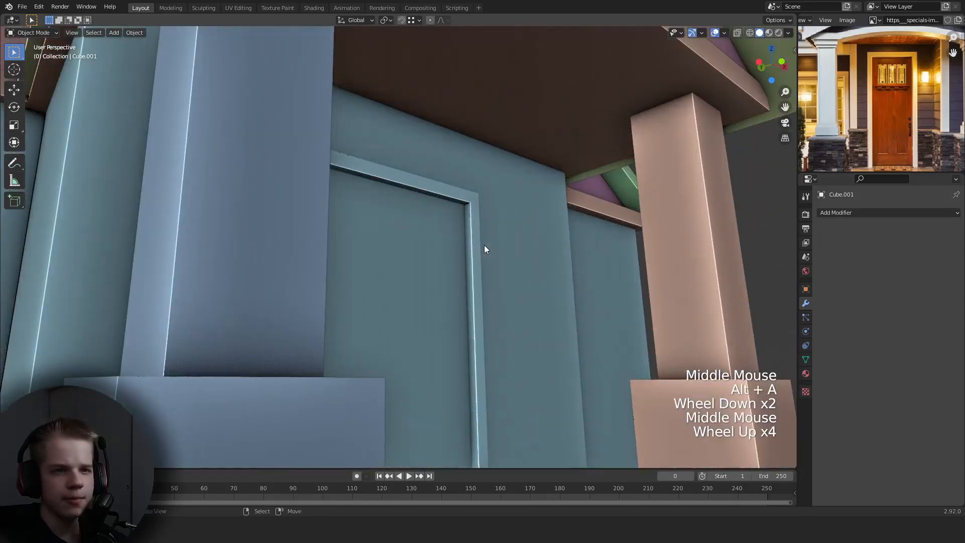
middle_drag(484, 246, 406, 287)
key(Tab)
scroll(407, 231, down, 2)
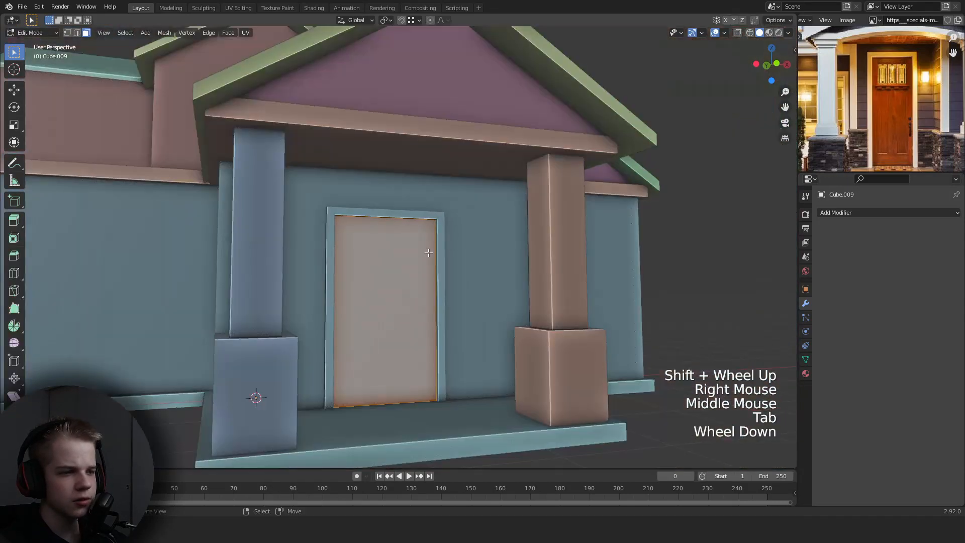
key(alt+a)
scroll(389, 263, up, 2)
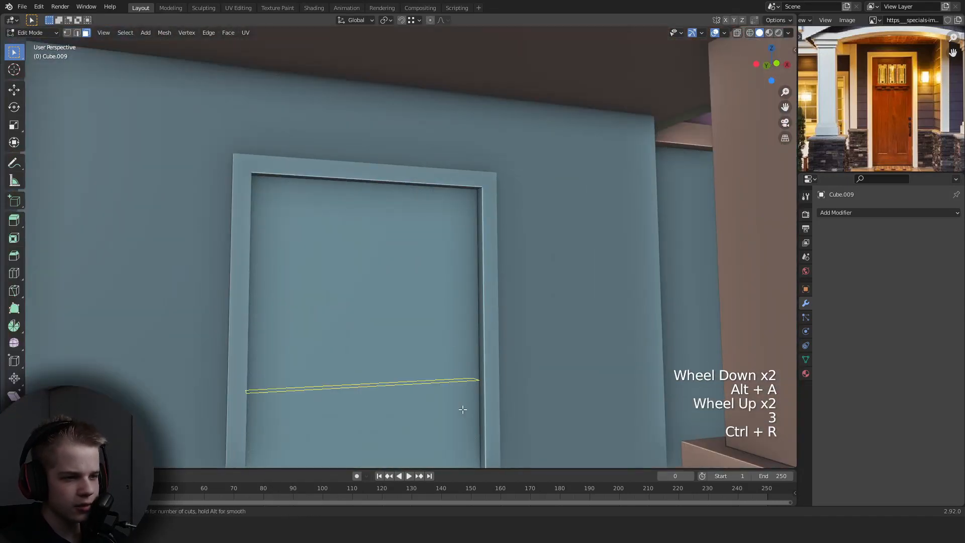
click(461, 329)
Select the door's upper front and back faces, trying an inset on the front face.
key(3)
right_click(443, 251)
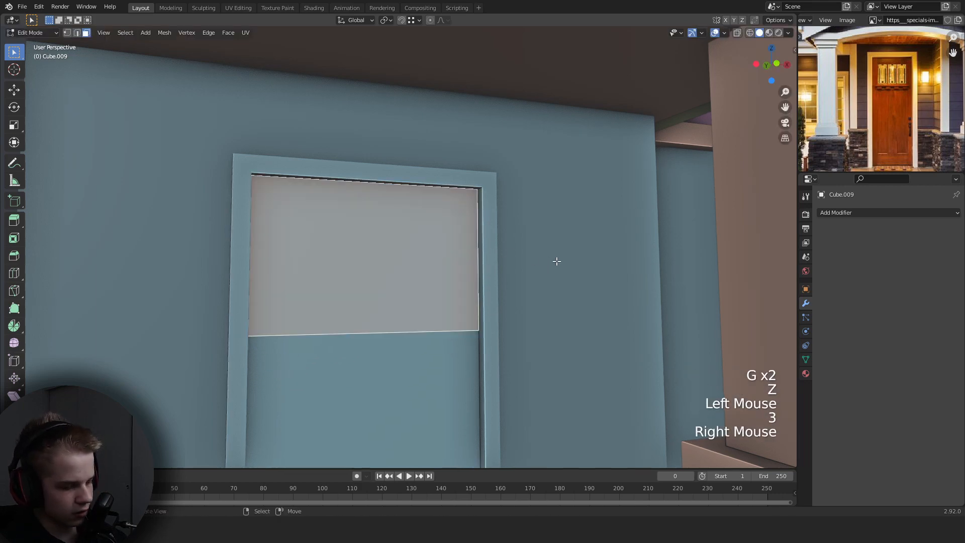
key(i)
right_click(542, 258)
key(z)
mouse_move(370, 258)
middle_down()
mouse_move(439, 286)
mouse_move(461, 267)
middle_up()
shift+right_click(445, 265)
key(z)
Display the door object's transform values and apply its scale.
key(Tab)
key(n)
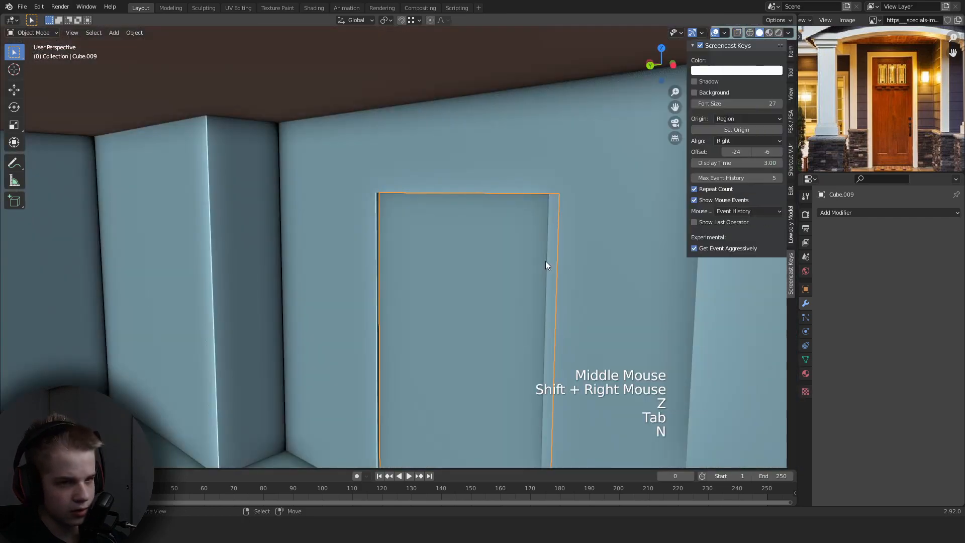
key(ctrl+a)
key(ctrl+a)
click(435, 293)
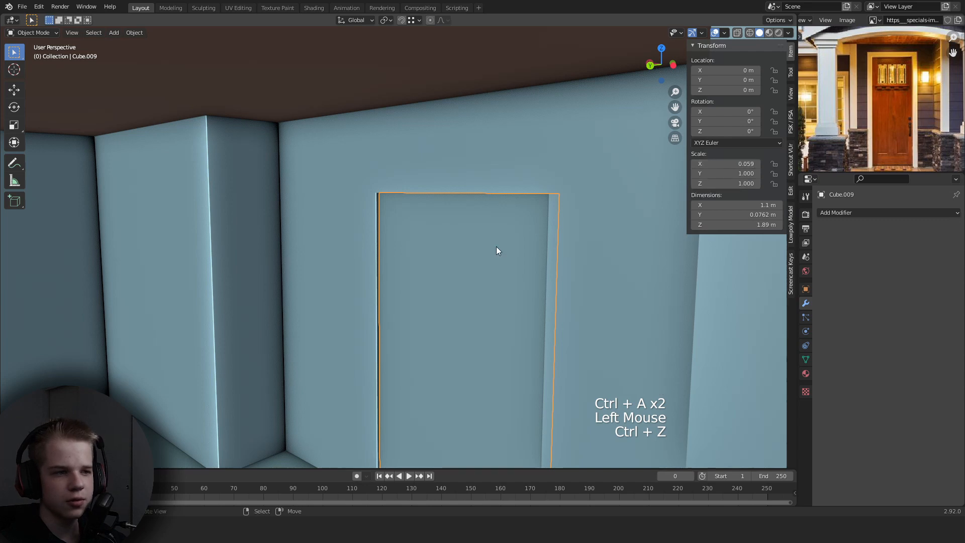
key(ctrl+a)
click(486, 288)
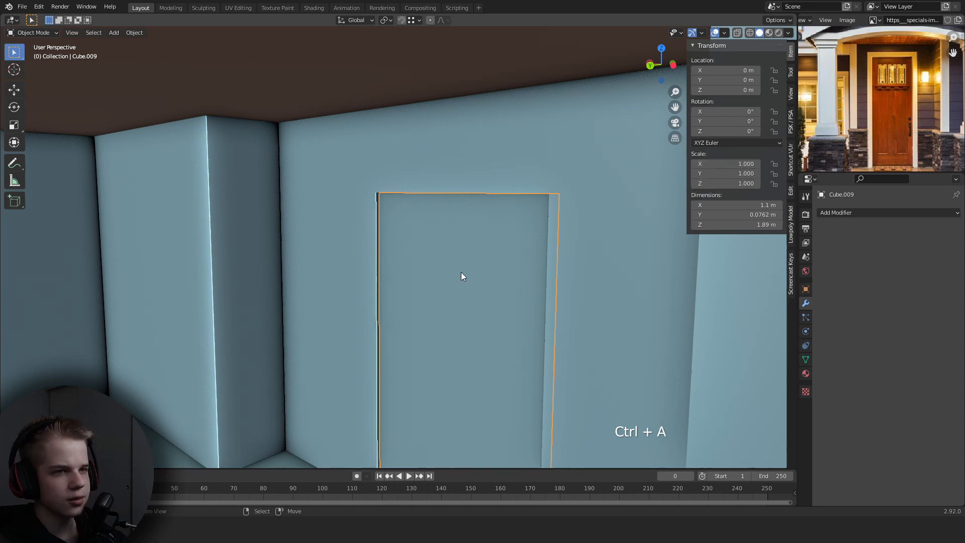
Inset the door's upper front and back faces, leaving an even narrow border around the window area.
mouse_move(460, 272)
middle_down()
mouse_move(354, 236)
mouse_move(459, 270)
middle_up()
key(Tab)
key(z)
scroll(549, 246, up, 1)
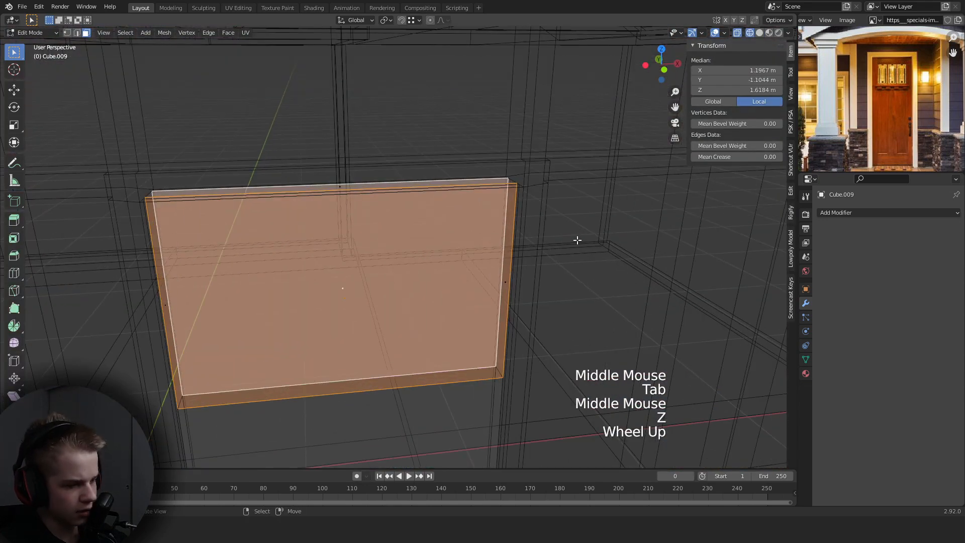
key(i)
click(608, 261)
key(z)
key(z)
key(z)
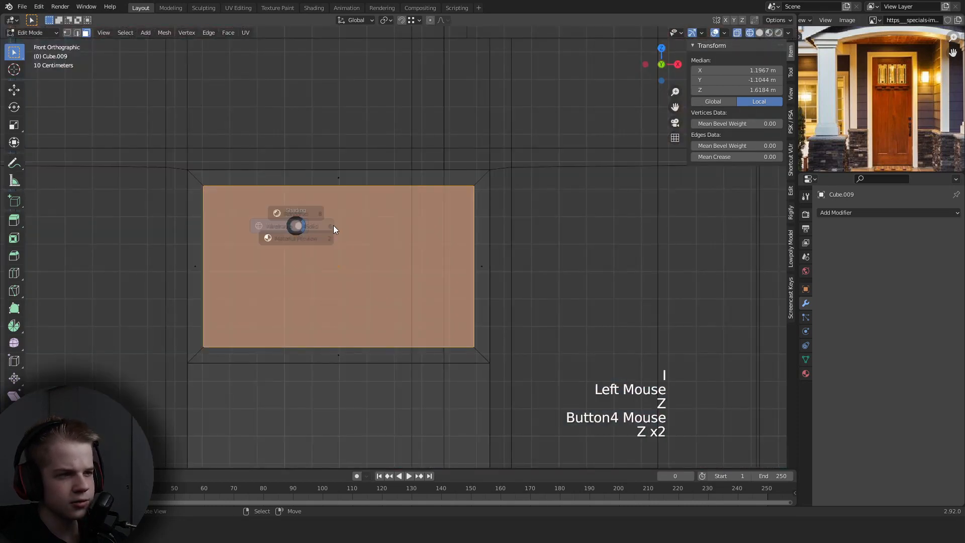
key(s)
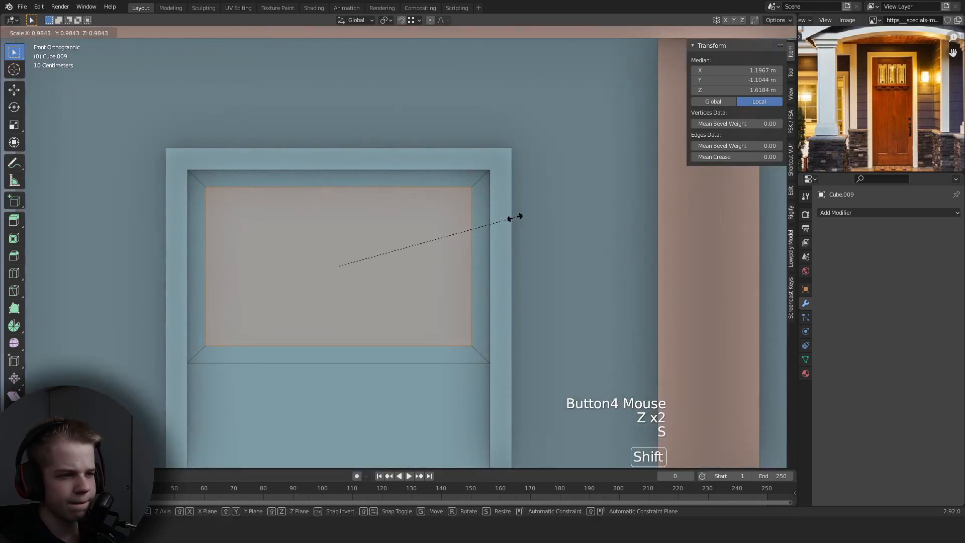
right_click(513, 216)
Delete the two inset faces to cut a window opening through the door.
key(z)
key(z)
key(x)
click(485, 235)
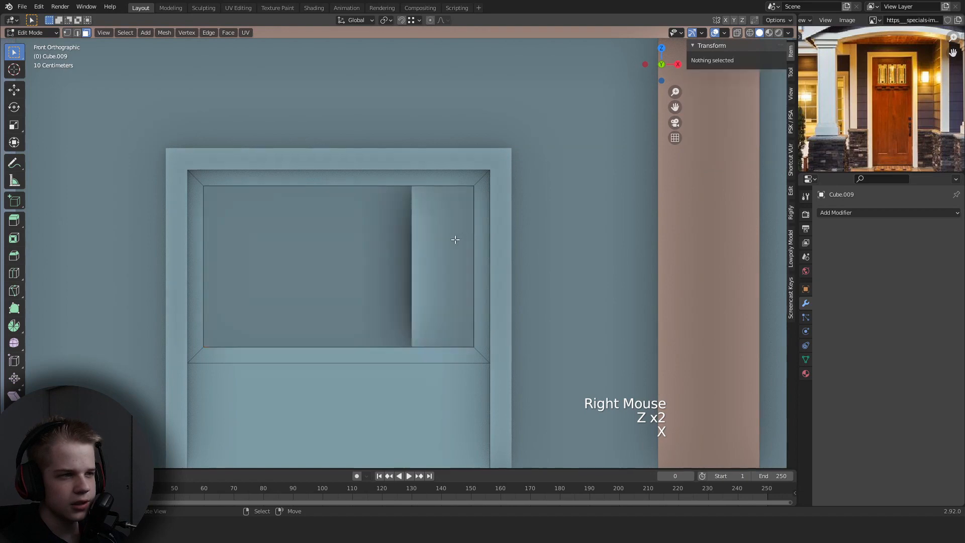
Fill the inner sides of the door's window opening with faces between its front and back edges.
key(2)
middle_drag(455, 239, 470, 362)
right_click(470, 362)
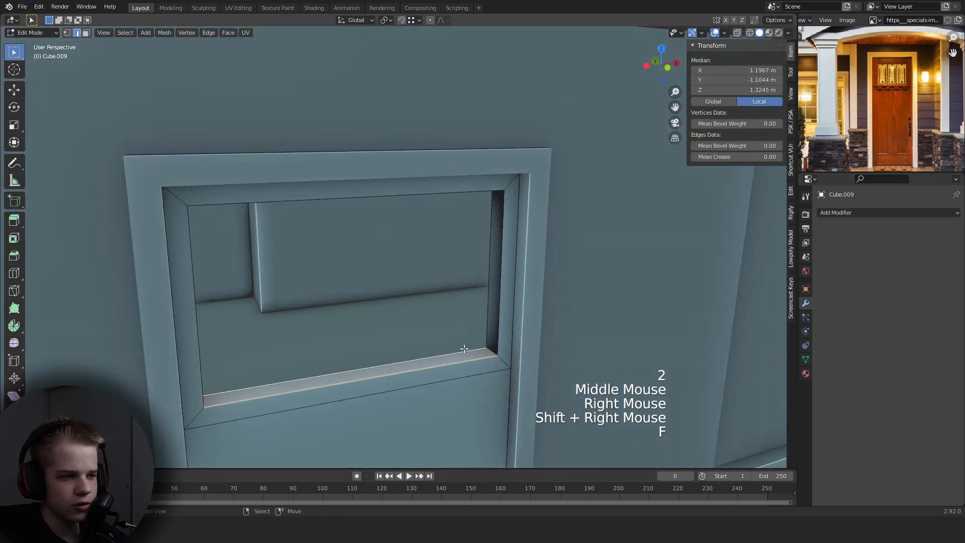
key(Tab)
Examine the door's window opening and frame from the front and at an angle.
middle_drag(509, 325, 470, 363)
scroll(457, 302, down, 2)
key(alt+a)
key(KP_1)
scroll(438, 333, up, 2)
right_click(438, 334)
scroll(438, 334, up, 1)
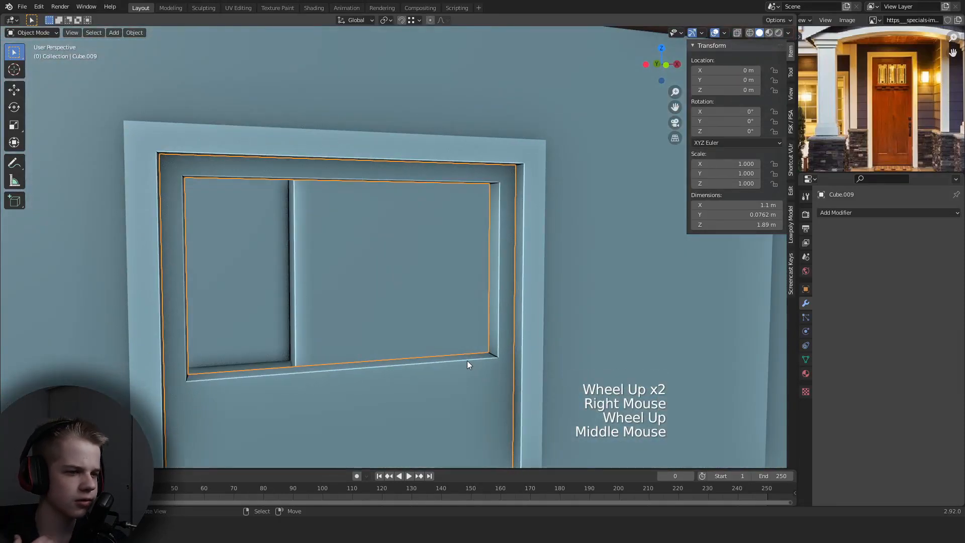
scroll(447, 312, down, 2)
key(alt+a)
scroll(342, 295, down, 1)
middle_drag(342, 294, 296, 296)
scroll(296, 296, up, 2)
middle_drag(297, 296, 578, 322)
Compare the whole house, viewed from the back and front, with the full reference photo.
scroll(349, 294, down, 3)
scroll(284, 293, up, 1)
scroll(332, 315, down, 3)
scroll(332, 315, up, 1)
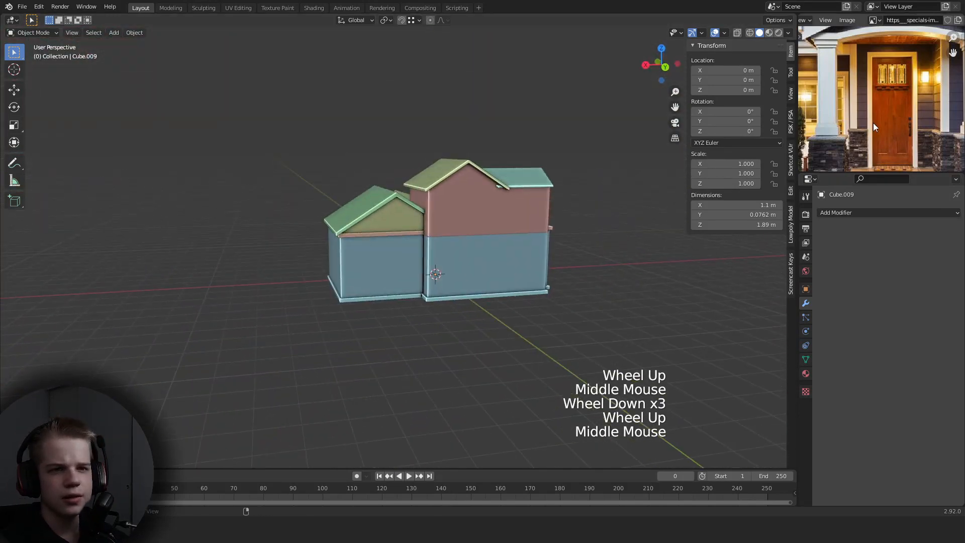
scroll(872, 123, down, 2)
middle_drag(653, 200, 437, 282)
scroll(877, 95, down, 1)
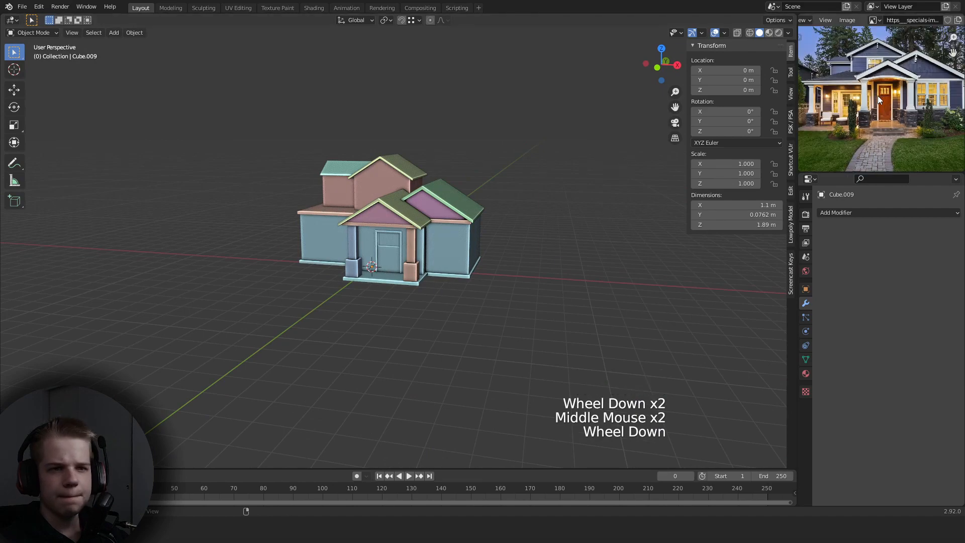
scroll(894, 108, up, 1)
mouse_move(877, 95)
middle_down()
mouse_move(895, 107)
mouse_move(885, 101)
middle_up()
scroll(894, 108, down, 2)
shift+middle_drag(410, 266, 392, 257)
scroll(391, 257, up, 2)
right_click(482, 259)
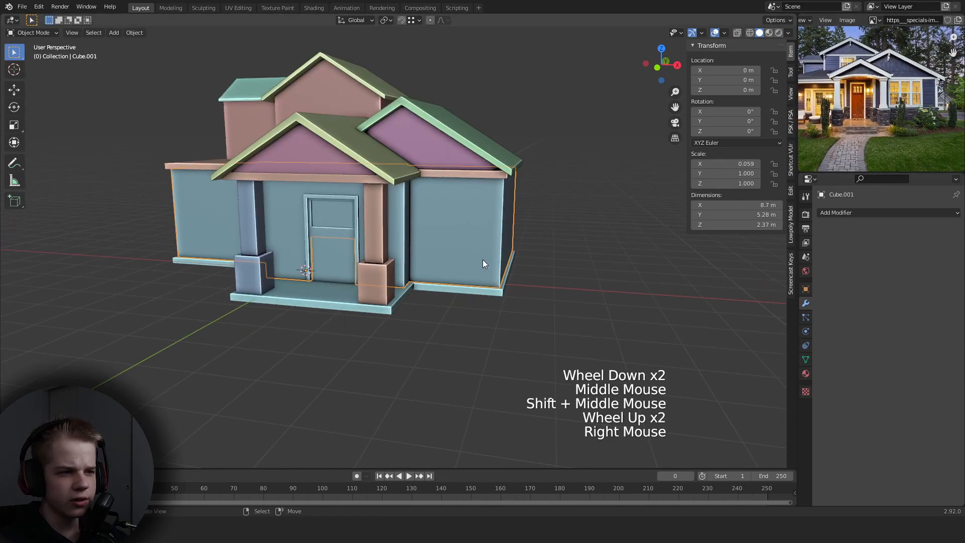
key(Tab)
key(3)
middle_drag(482, 259, 427, 246)
right_click(472, 237)
scroll(427, 246, up, 2)
scroll(433, 260, up, 1)
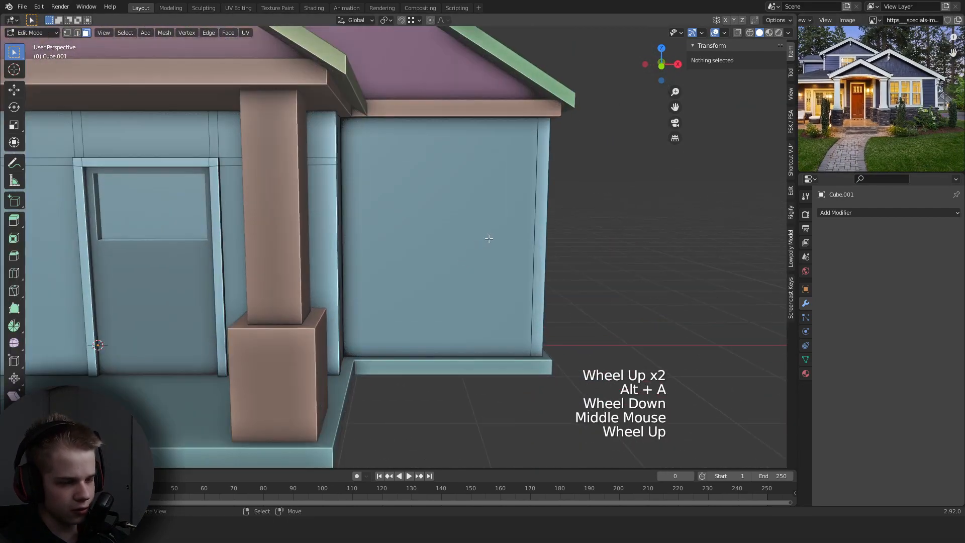
key(z)
key(z)
key(Tab)
scroll(397, 218, down, 2)
Try to inset the right wing's front wall face together with its inner counterpart.
key(Tab)
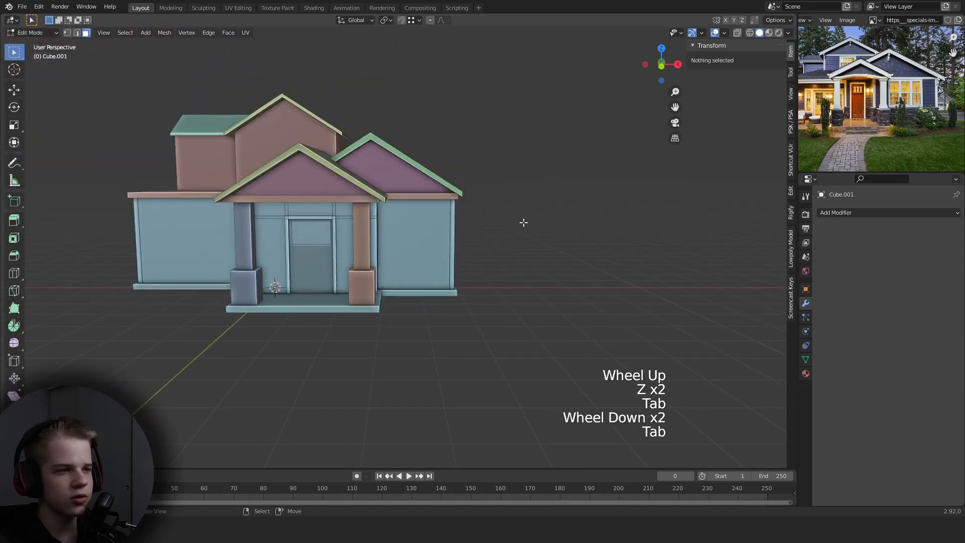
key(z)
scroll(545, 224, up, 2)
key(z)
right_click(523, 231)
key(z)
mouse_move(523, 231)
middle_down()
mouse_move(368, 245)
mouse_move(273, 222)
mouse_move(347, 222)
middle_up()
scroll(274, 221, up, 2)
key(z)
shift+right_click(463, 213)
scroll(464, 214, down, 1)
key(i)
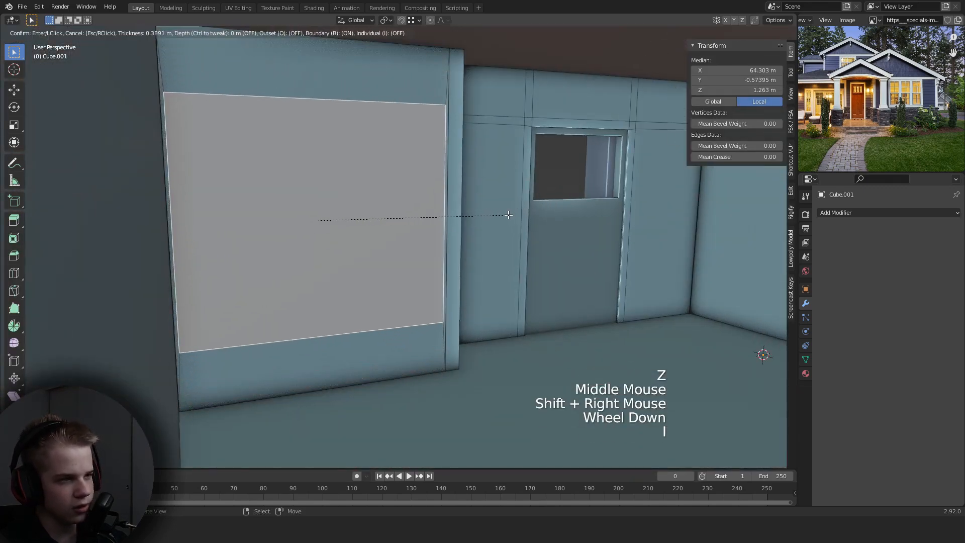
right_click(489, 218)
key(ctrl+z)
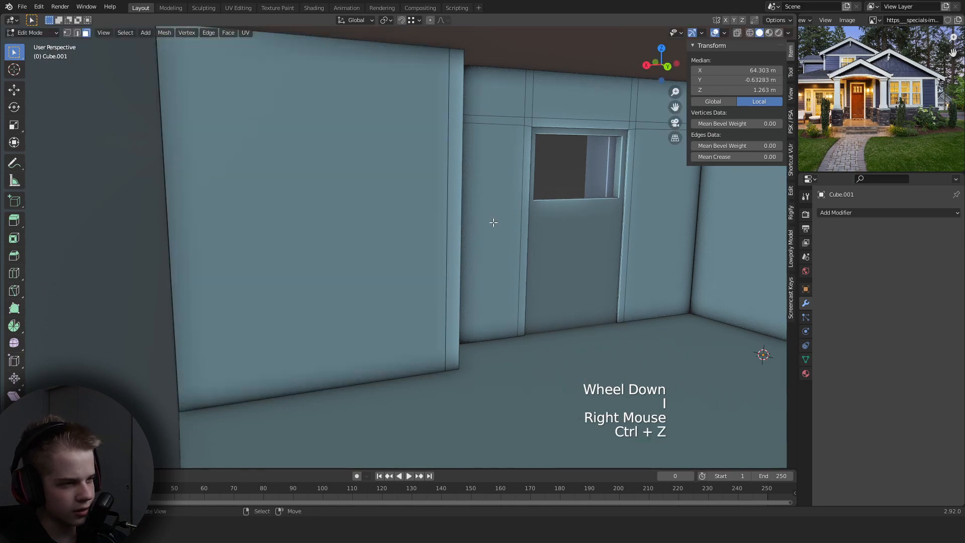
Try to apply the scale to all objects of the house at once.
key(Tab)
scroll(493, 222, down, 2)
middle_drag(493, 223, 579, 262)
key(ctrl+a)
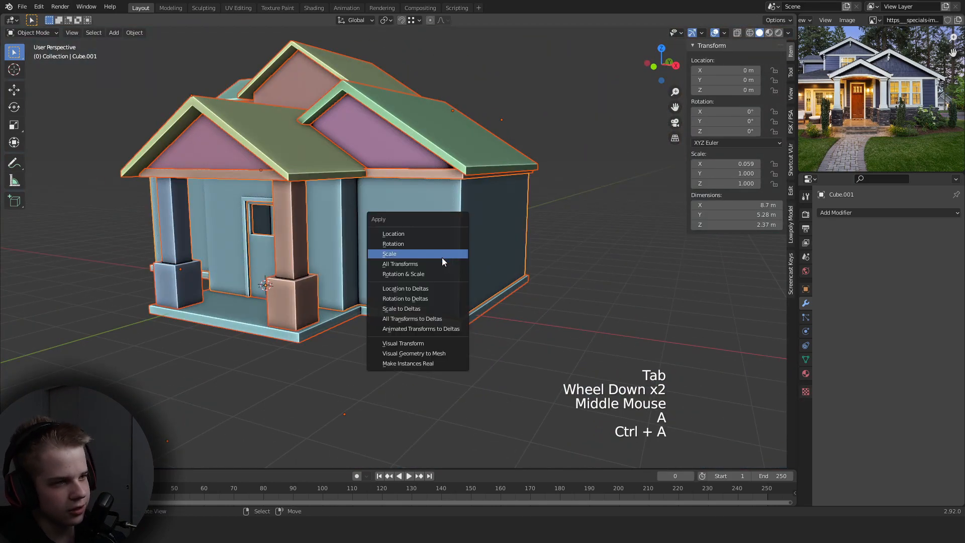
click(440, 255)
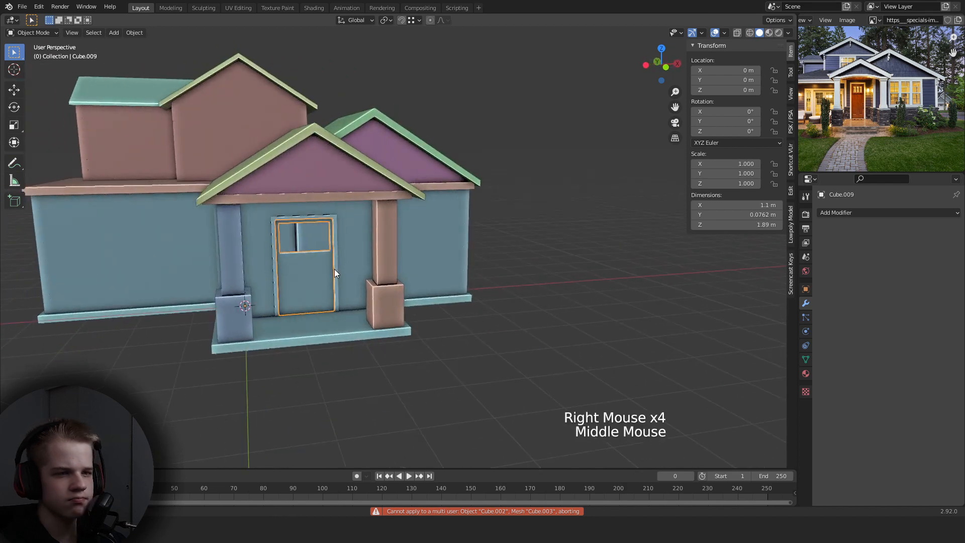
Check whether the two porch pillars share one mesh by briefly moving a face of the left pillar.
right_click(248, 280)
middle_drag(254, 277, 322, 279)
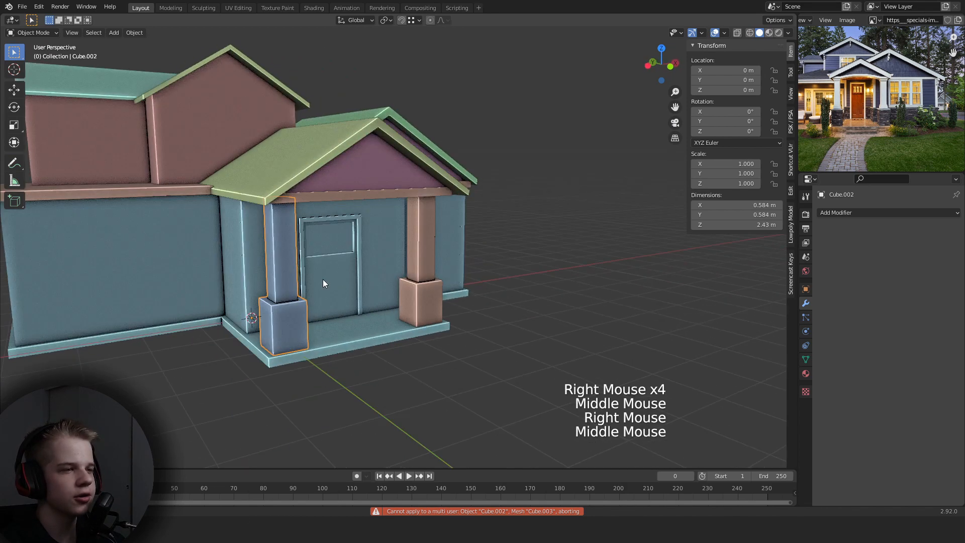
scroll(485, 277, up, 2)
key(Tab)
right_click(486, 276)
scroll(485, 276, down, 2)
right_click(420, 251)
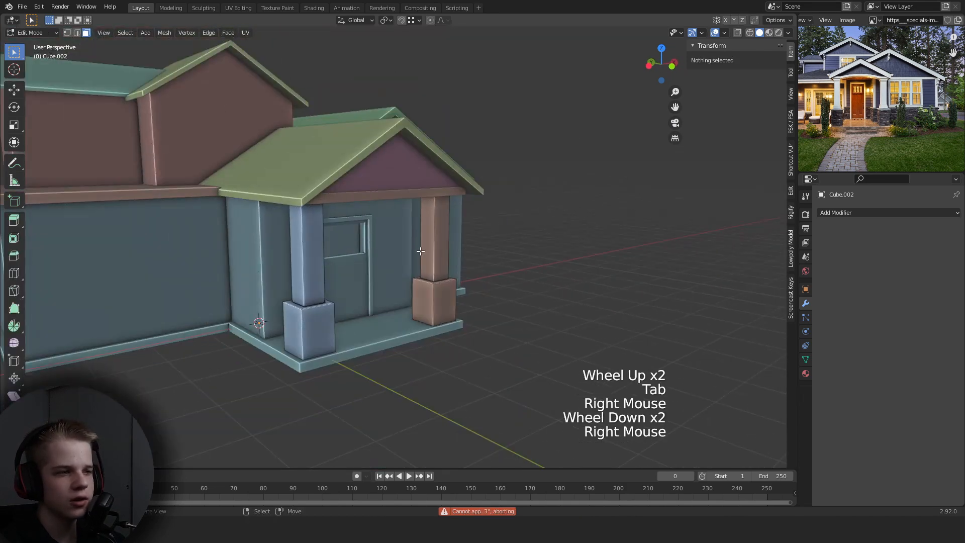
right_click(308, 247)
key(g)
right_click(329, 251)
key(Tab)
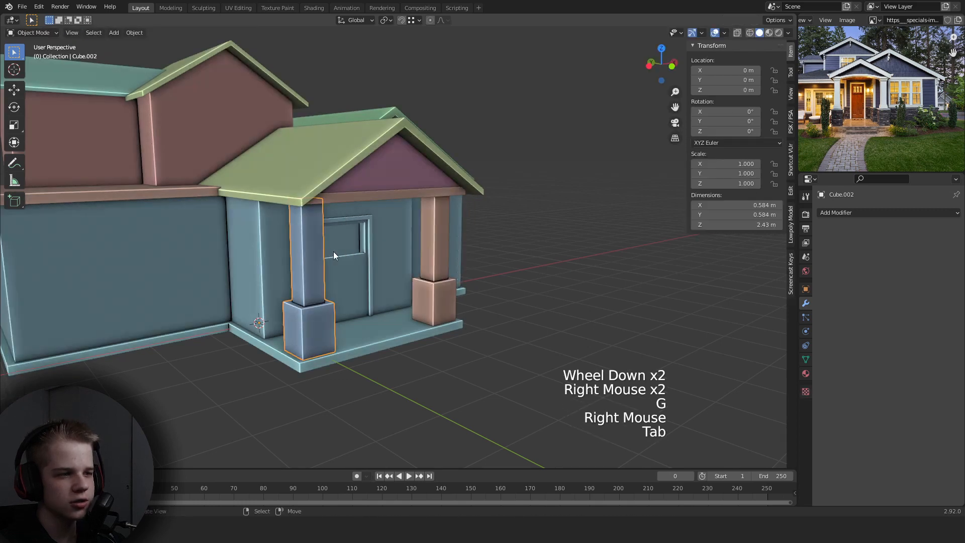
Try to apply the scale to the left porch pillar alone.
scroll(333, 251, up, 1)
key(ctrl+a)
click(265, 275)
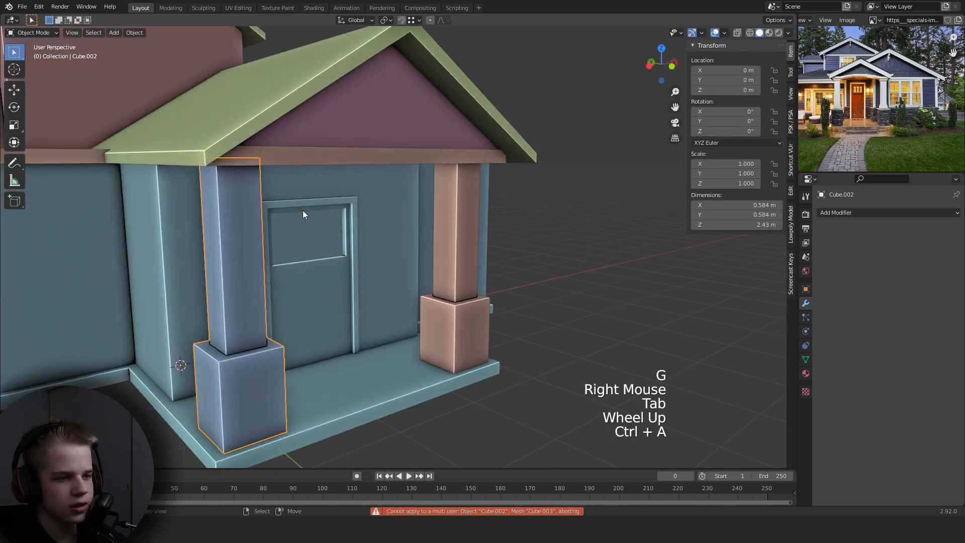
scroll(439, 240, down, 2)
scroll(381, 141, up, 2)
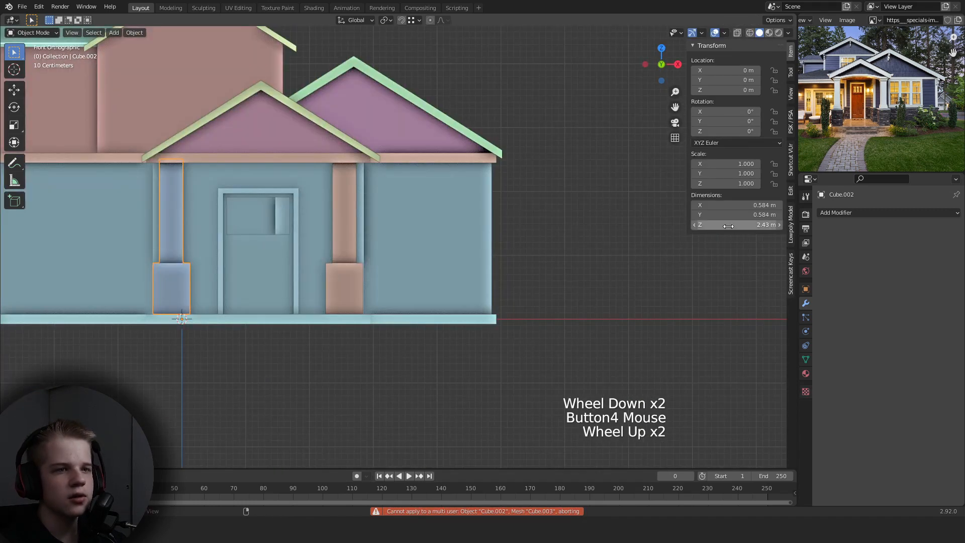
right_click(356, 211)
scroll(342, 271, down, 1)
key(alt+a)
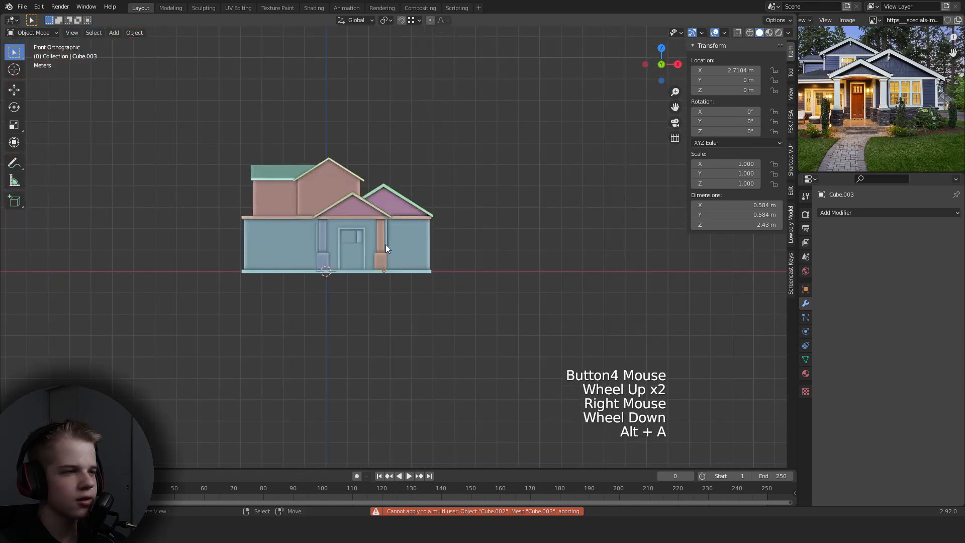
Apply the scale to all house objects except the two porch pillars.
scroll(397, 245, up, 2)
middle_drag(412, 249, 352, 246)
right_click(324, 246)
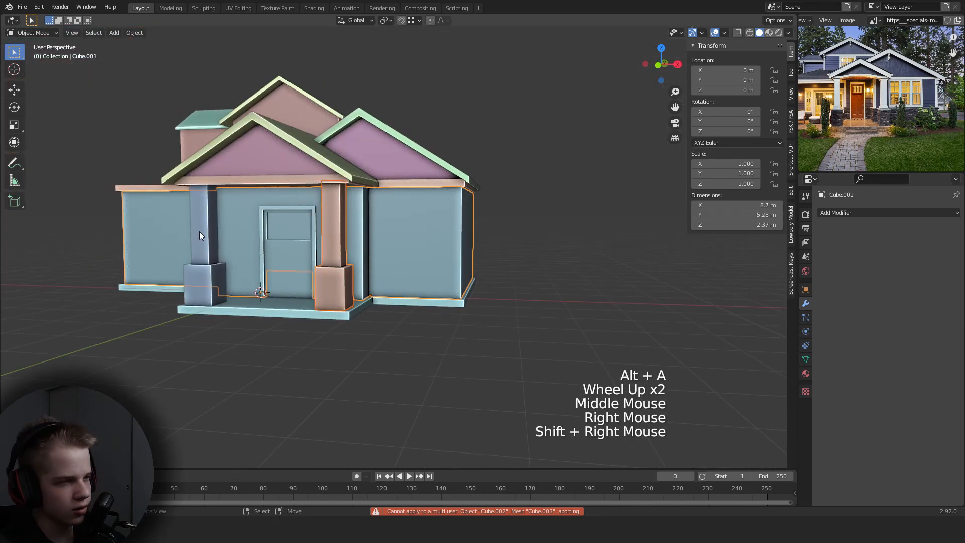
right_click(199, 231)
shift+right_click(333, 226)
shift+right_click(204, 227)
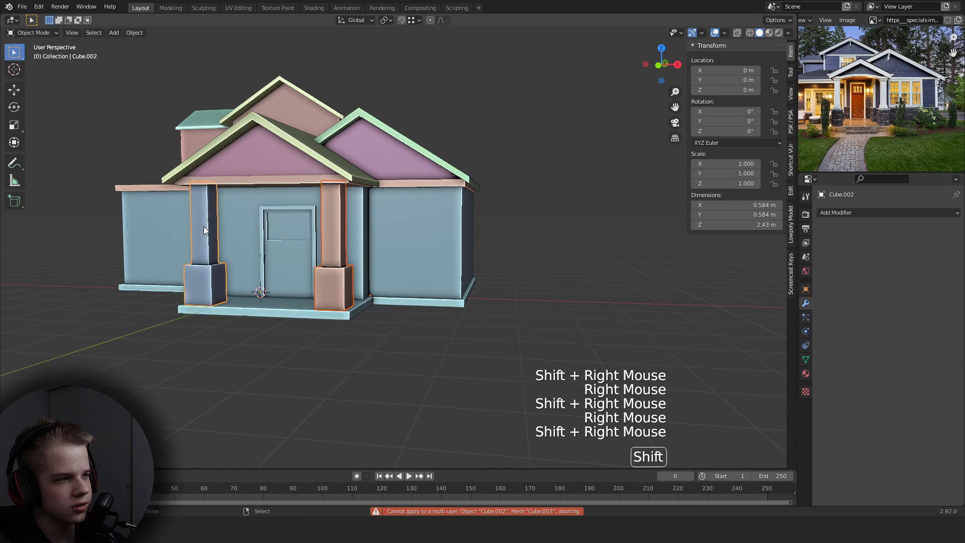
key(ctrl+i)
key(ctrl+a)
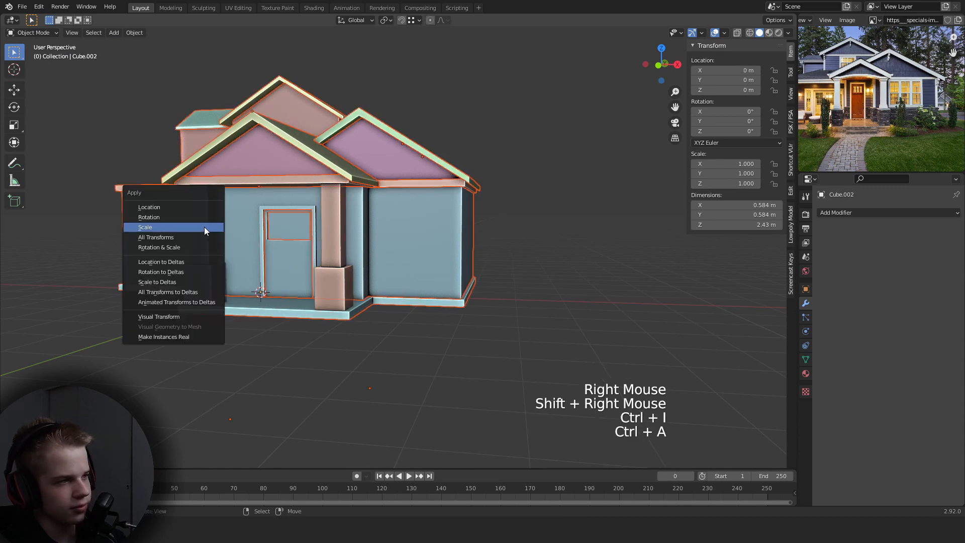
key(alt+a)
scroll(375, 251, down, 2)
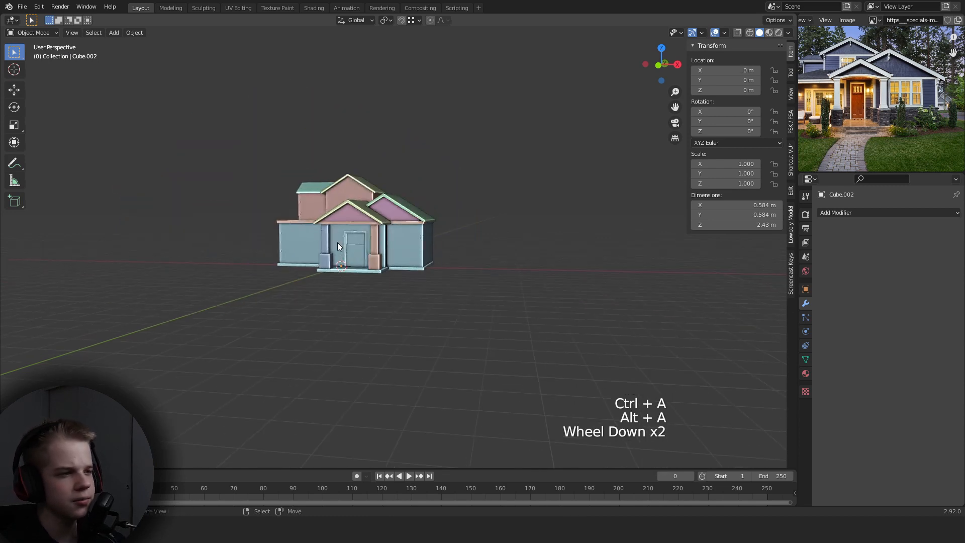
Examine the whole house at an angle and from the front.
scroll(337, 242, up, 2)
scroll(336, 245, down, 3)
scroll(374, 252, up, 1)
key(grave)
mouse_move(374, 252)
middle_down()
mouse_move(382, 232)
mouse_move(429, 277)
mouse_move(408, 267)
mouse_move(419, 266)
mouse_move(422, 249)
middle_up()
click(336, 194)
scroll(386, 236, up, 2)
scroll(386, 236, up, 1)
scroll(429, 273, down, 1)
shift+scroll(386, 275, down, 1)
shift+scroll(385, 276, down, 1)
scroll(412, 263, down, 2)
Inset the right wing's front wall face together with its inner counterpart by about 0.18 m.
right_click(422, 265)
key(grave)
key(Tab)
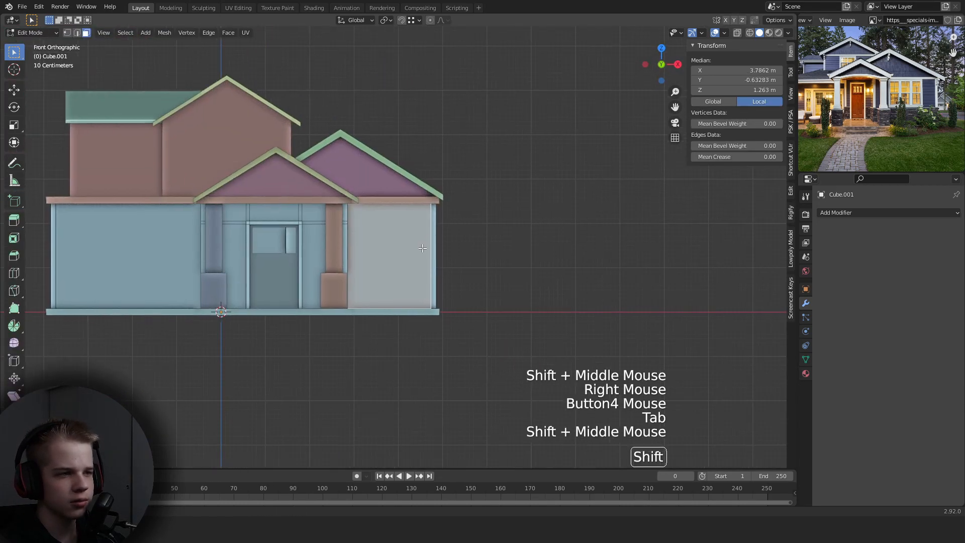
scroll(420, 253, up, 2)
key(alt+a)
key(z)
mouse_move(327, 254)
middle_down()
mouse_move(319, 273)
mouse_move(167, 261)
middle_up()
key(z)
right_click(334, 271)
key(z)
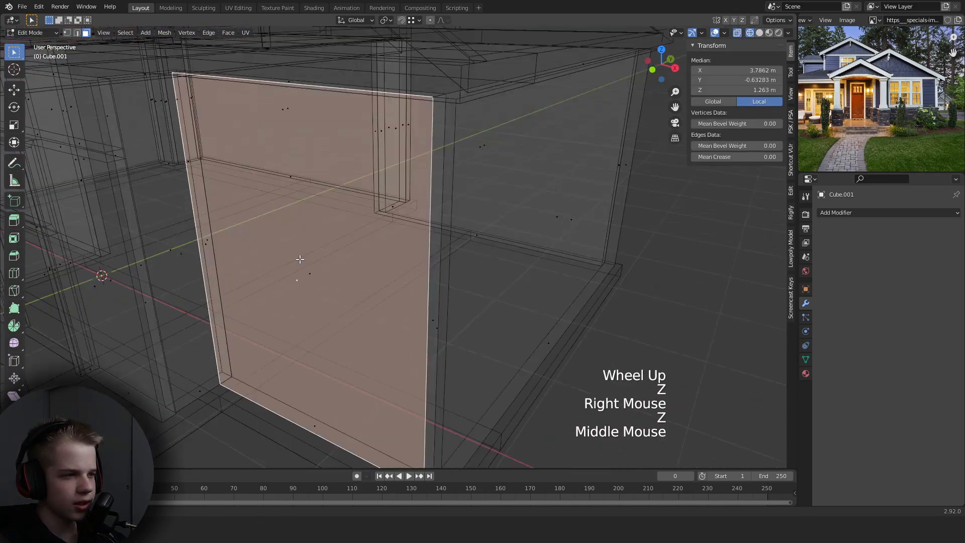
scroll(167, 260, up, 1)
key(z)
mouse_move(553, 244)
middle_down()
mouse_move(490, 222)
mouse_move(484, 205)
middle_up()
scroll(491, 221, down, 1)
shift+right_click(484, 205)
scroll(484, 205, down, 2)
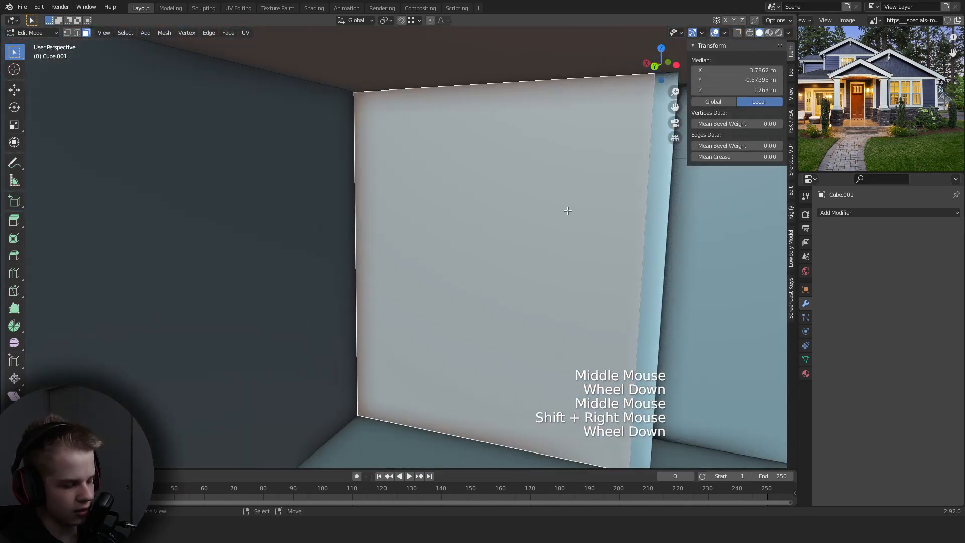
key(i)
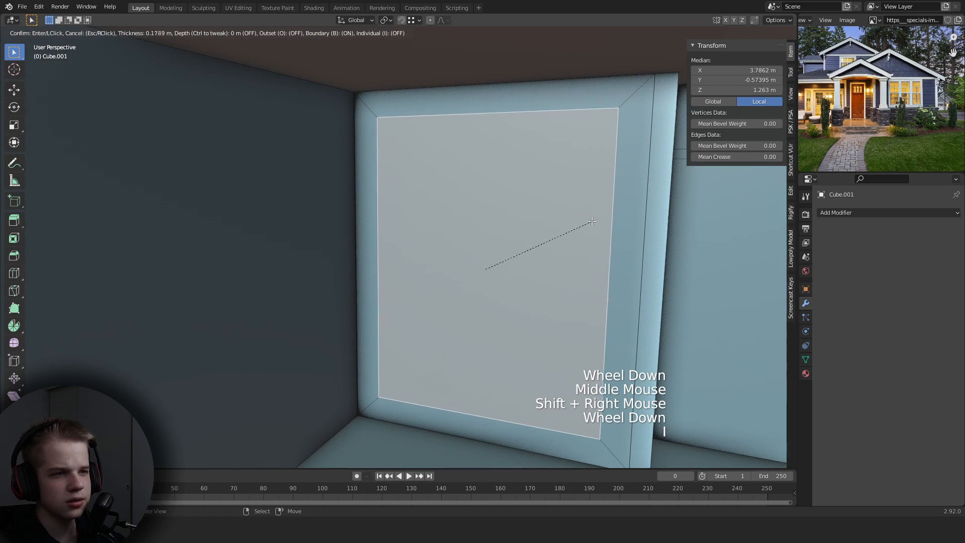
click(594, 220)
Raise the lower edges of both inset faces on the right wing to a height of about 0.85 m.
key(z)
key(ctrl+KP_3)
scroll(521, 269, down, 2)
key(KP_1)
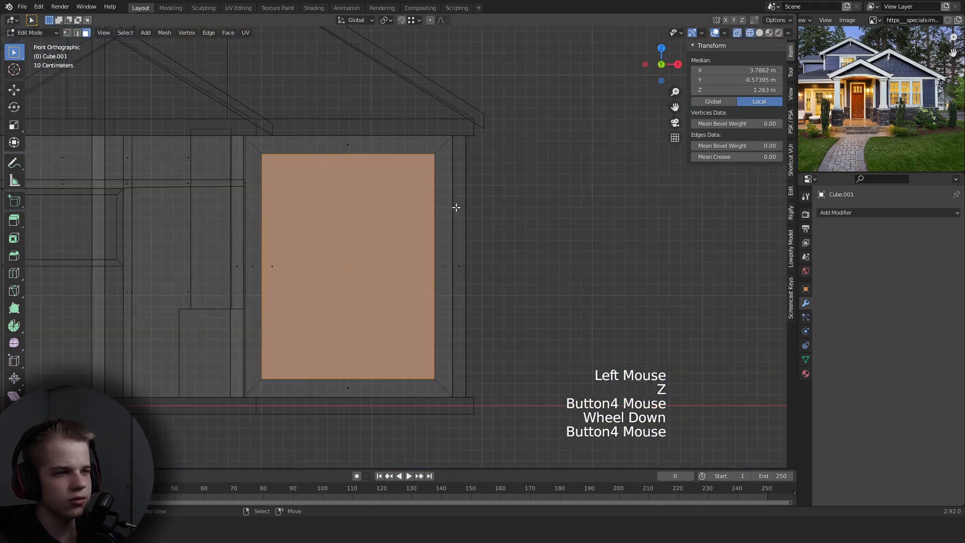
key(z)
shift+middle_drag(455, 207, 538, 157)
key(z)
key(1)
drag(462, 272, 462, 271)
key(g)
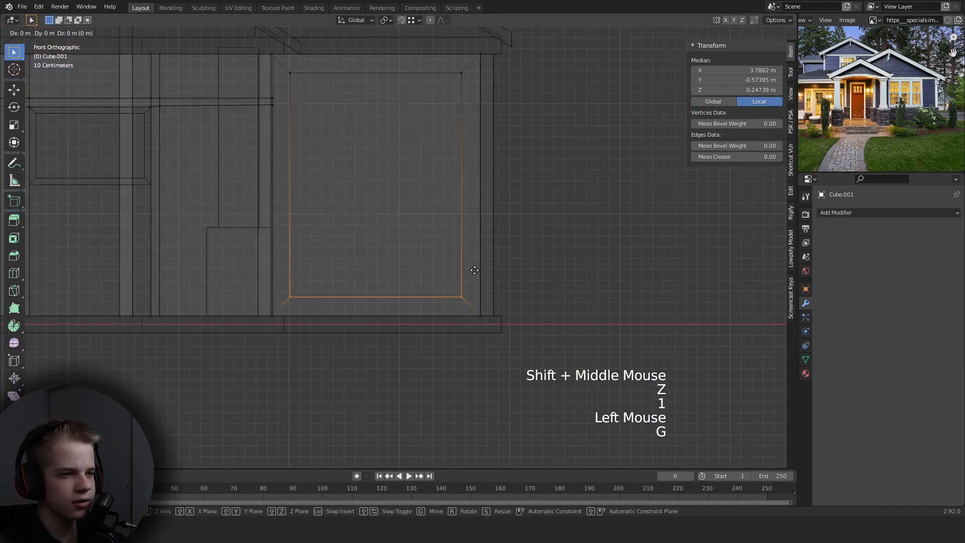
click(532, 190)
key(z)
shift+middle_drag(532, 216, 546, 240)
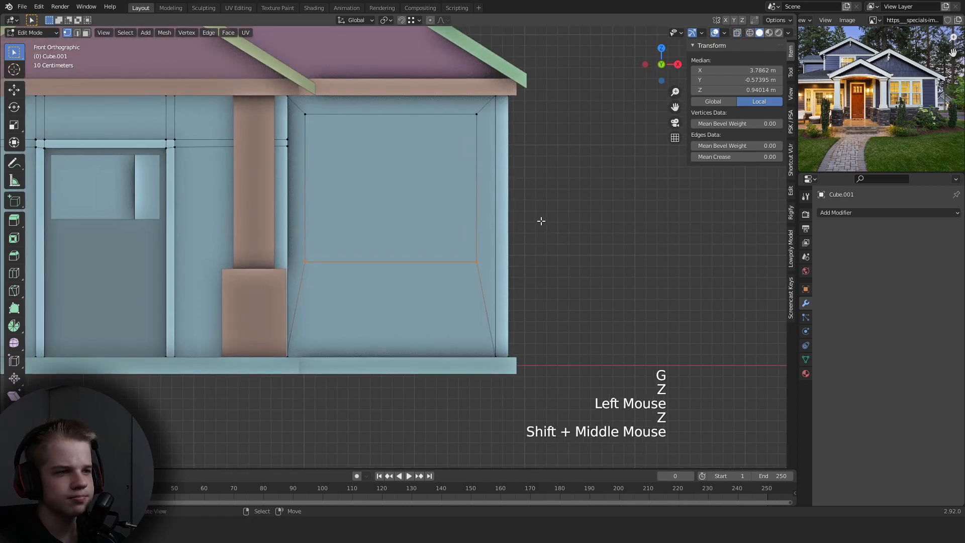
key(g)
key(z)
shift+click(544, 241)
Delete the outer and inner inset faces to open the window in the right wing's front wall.
key(3)
right_click(420, 211)
key(z)
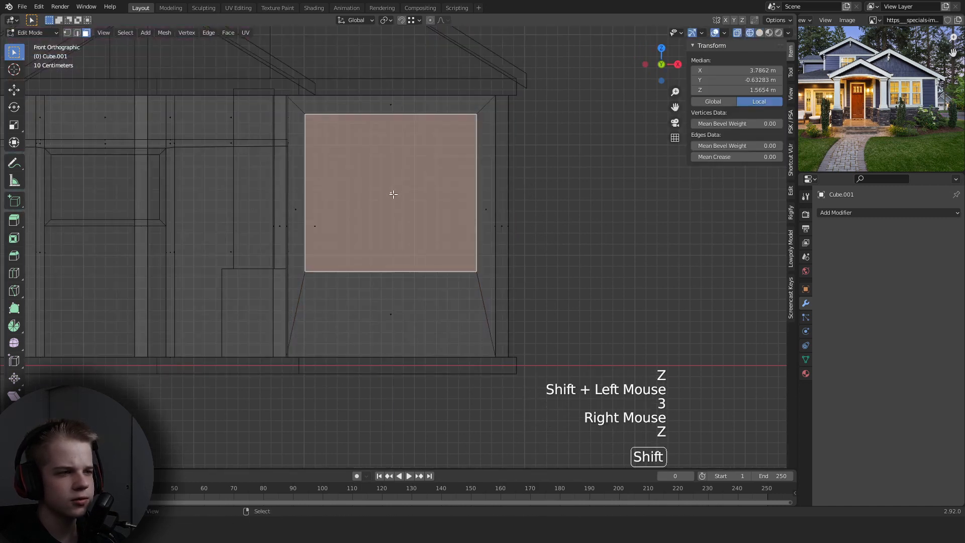
shift+right_click(393, 194)
key(z)
mouse_move(393, 194)
middle_down()
mouse_move(368, 236)
mouse_move(526, 340)
middle_up()
key(z)
key(x)
click(368, 236)
key(z)
Fill the gap between the outer and inner walls around the window opening with faces.
key(1)
scroll(526, 341, up, 2)
shift+right_click(511, 305)
middle_drag(510, 304, 461, 273)
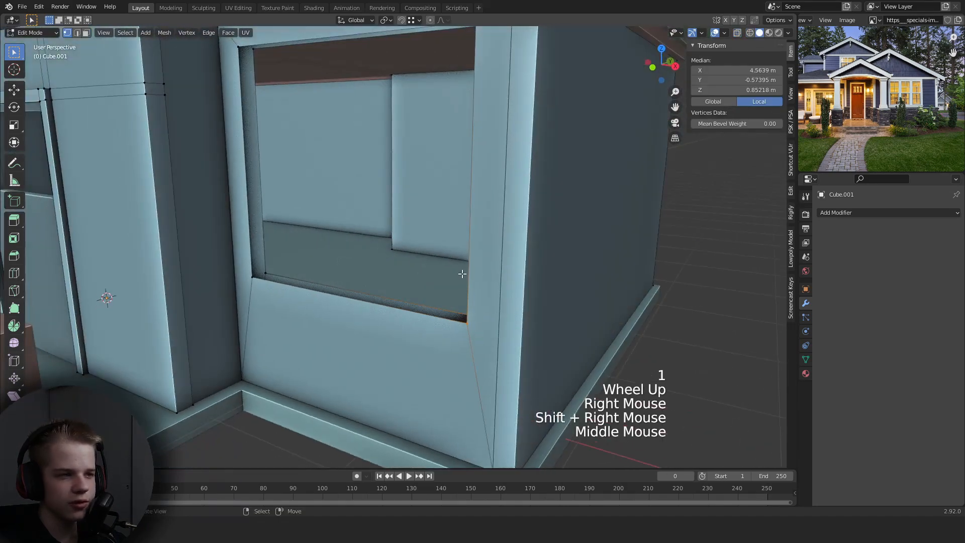
shift+right_click(249, 277)
scroll(250, 277, down, 2)
middle_drag(250, 276, 525, 241)
key(2)
key(f)
key(f)
key(f)
key(Tab)
key(alt+a)
scroll(470, 271, down, 2)
scroll(443, 244, up, 2)
key(Tab)
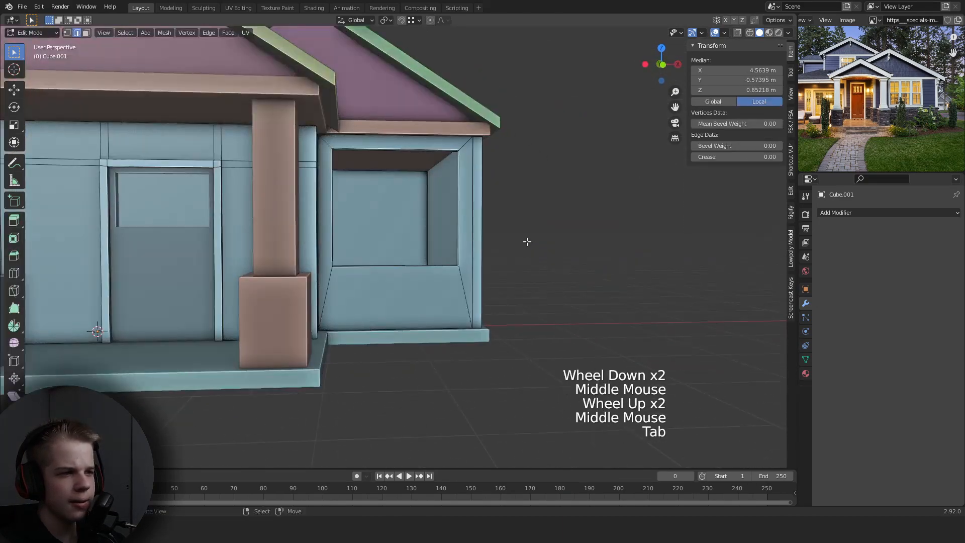
Lower the window opening's upper edge by about 0.13 m, on both the outer and inner wall.
key(grave)
key(z)
shift+middle_drag(507, 176, 435, 206)
click(366, 158)
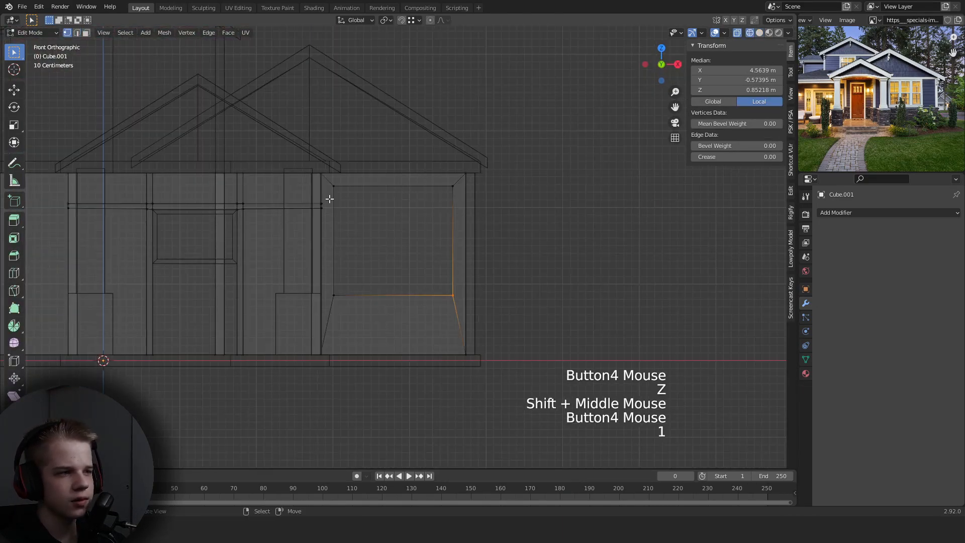
drag(453, 179, 454, 179)
key(g)
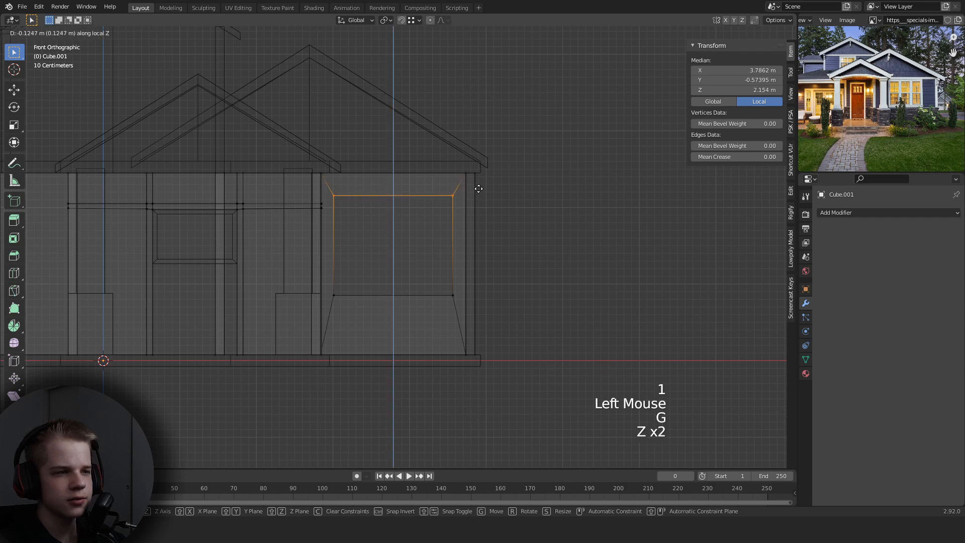
click(480, 191)
key(z)
key(Tab)
scroll(496, 221, up, 3)
scroll(487, 215, down, 2)
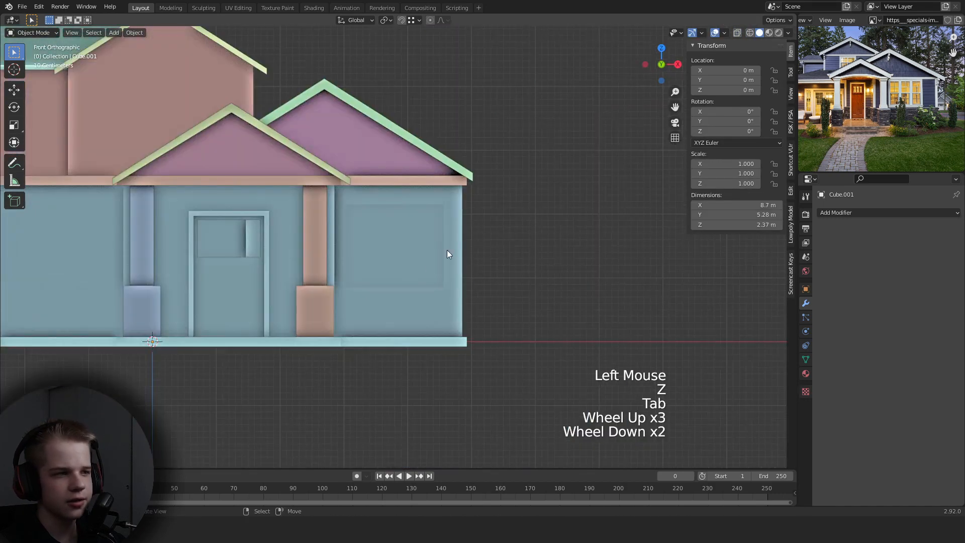
Cut centred vertical edge loops into the wall above and below the window opening and bevel them into a narrow strip.
right_click(447, 250)
key(Tab)
middle_drag(447, 250, 423, 322)
scroll(423, 322, up, 3)
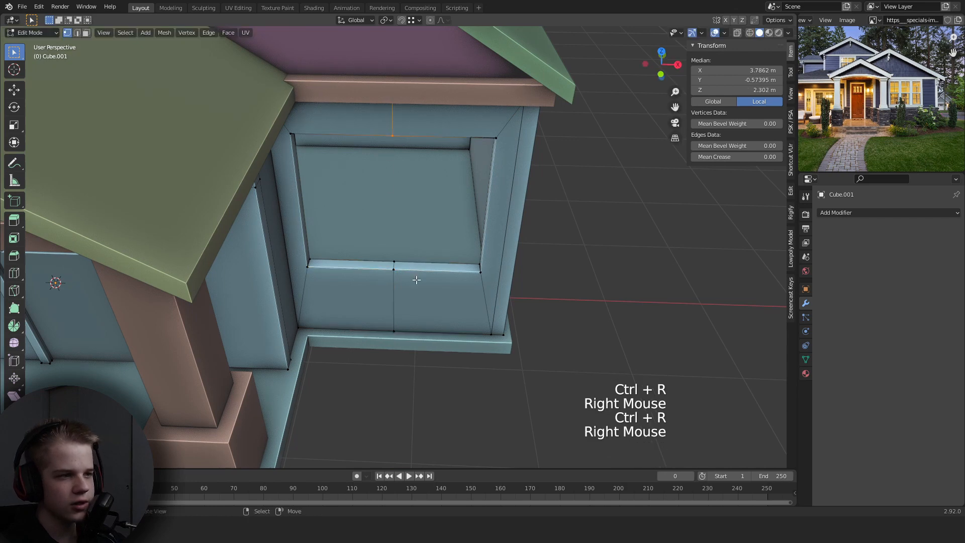
key(alt+a)
alt+shift+right_click(392, 289)
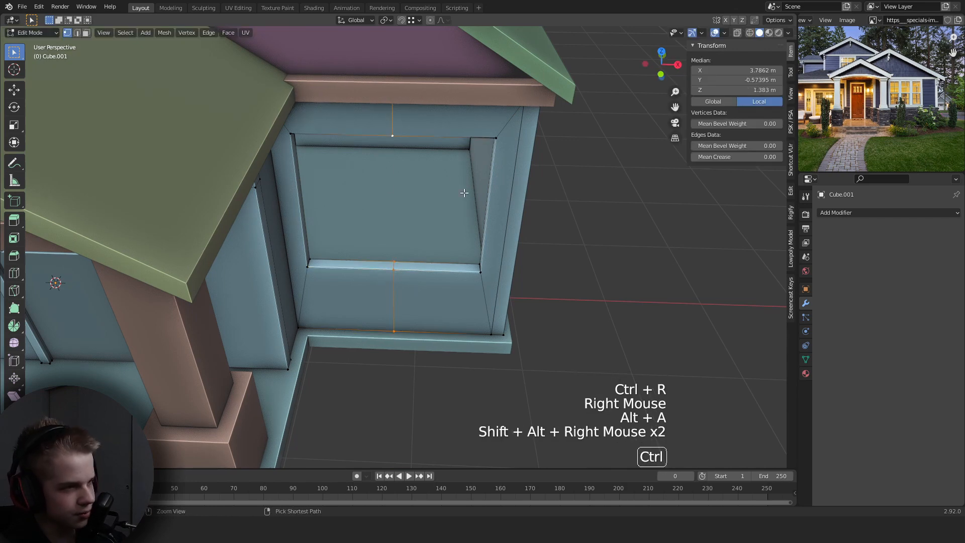
Bridge the narrow centre faces at the window opening's head and sill to form a vertical mullion.
right_click(391, 264)
middle_drag(391, 263, 424, 239)
scroll(424, 239, up, 1)
middle_drag(417, 276, 398, 224)
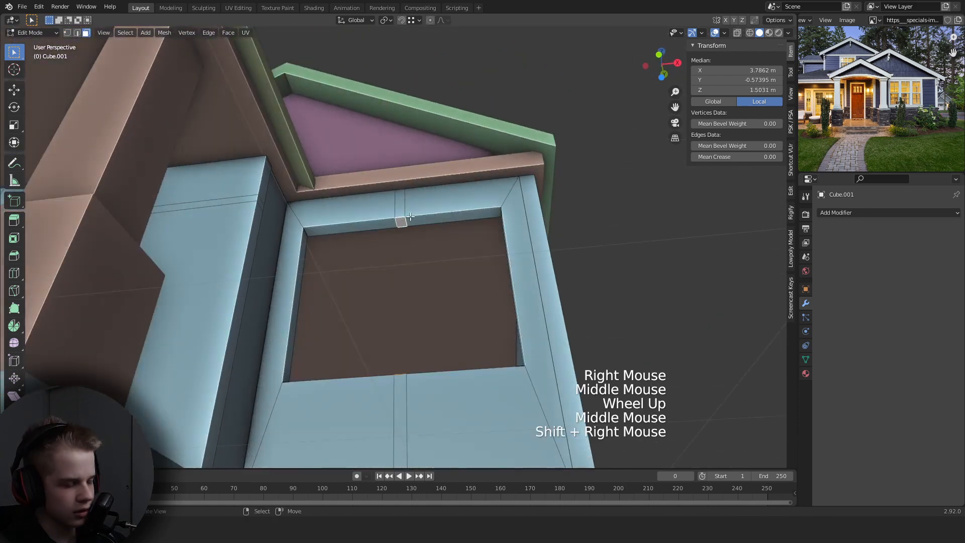
key(ctrl+e)
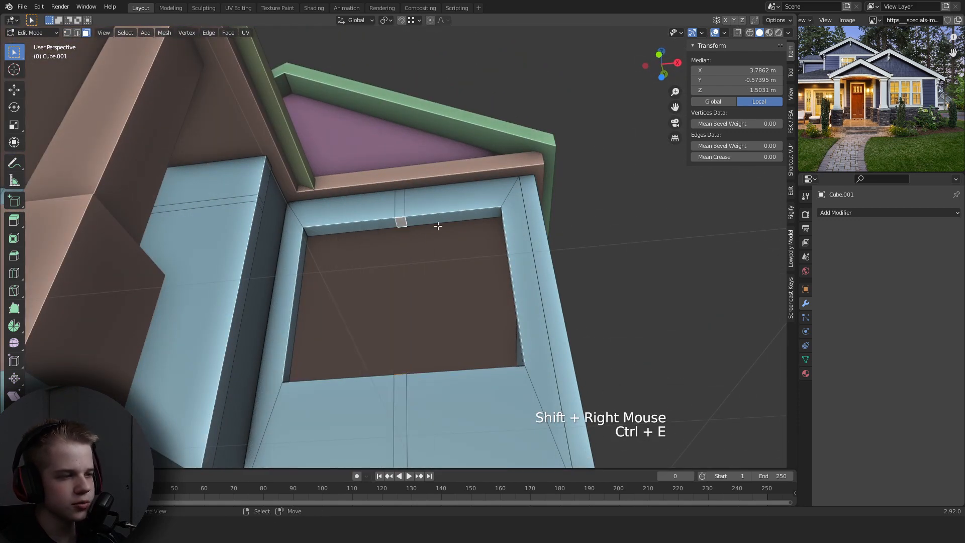
key(w)
mouse_move(382, 216)
middle_drag(458, 218, 388, 281)
key(Tab)
key(alt+a)
Examine the whole house with the right wing's divided window.
scroll(541, 309, down, 1)
scroll(541, 310, down, 2)
scroll(521, 273, down, 3)
scroll(521, 273, up, 2)
scroll(520, 264, down, 2)
right_click(496, 258)
scroll(465, 248, down, 1)
key(alt+a)
shift+scroll(288, 214, down, 1)
scroll(387, 282, up, 2)
scroll(388, 281, up, 1)
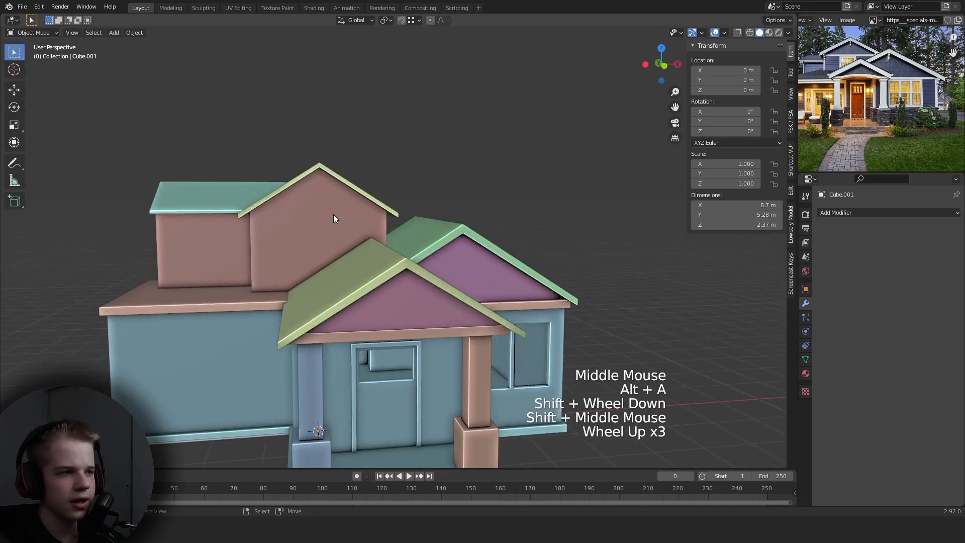
right_click(333, 214)
middle_drag(333, 214, 351, 246)
key(Tab)
key(3)
right_click(361, 256)
shift+right_click(397, 231)
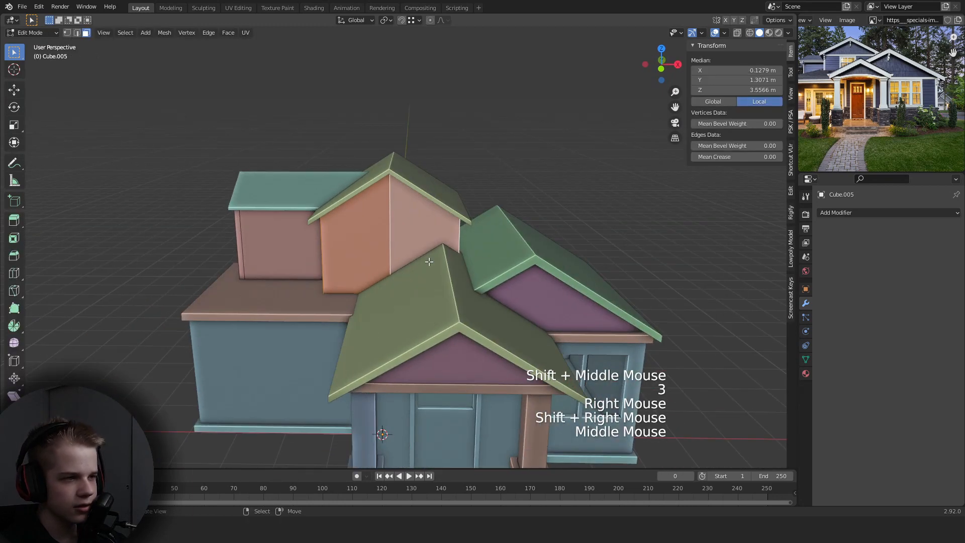
key(alt+a)
scroll(348, 241, up, 1)
key(z)
right_click(347, 241)
key(z)
shift+right_click(426, 235)
middle_drag(427, 235, 289, 240)
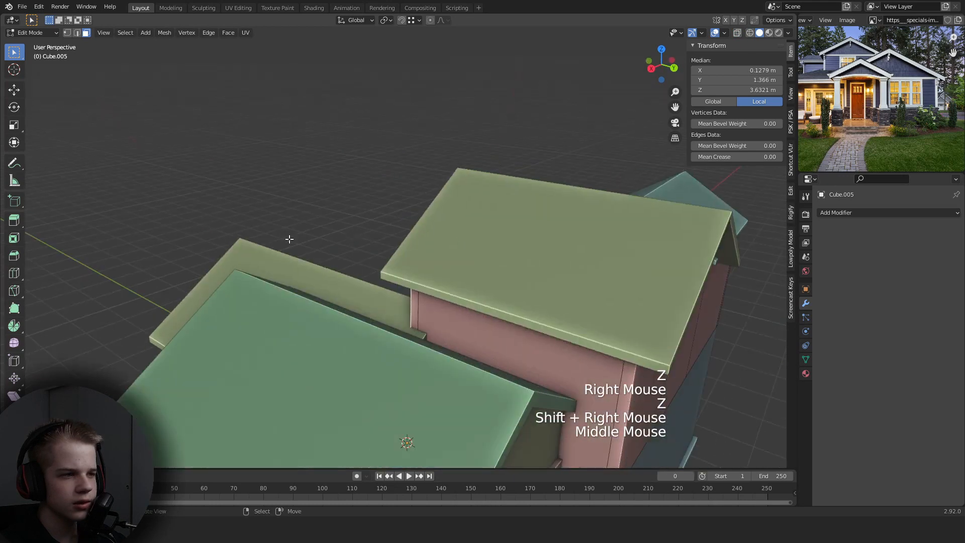
middle_drag(474, 251, 562, 254)
key(alt+a)
key(Tab)
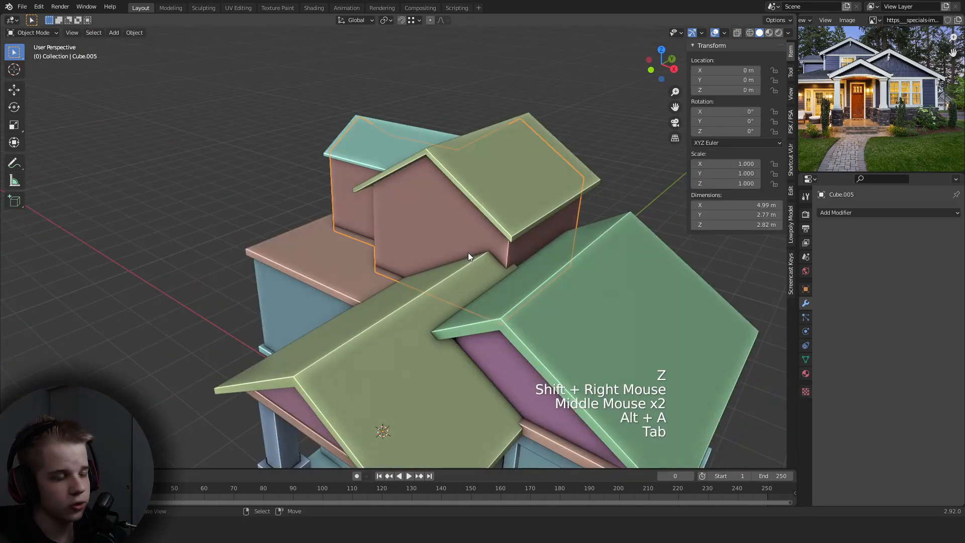
Add a cube in front view and scale it to about 1.11 m.
key(KP_1)
scroll(436, 243, down, 2)
key(shift+a)
mouse_move(418, 239)
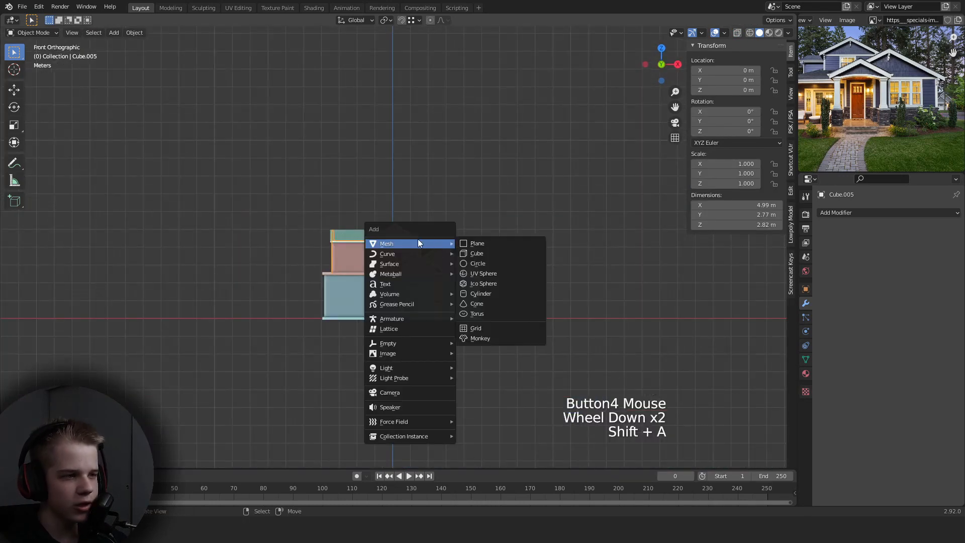
click(501, 252)
key(z)
scroll(577, 307, up, 2)
key(s)
click(481, 339)
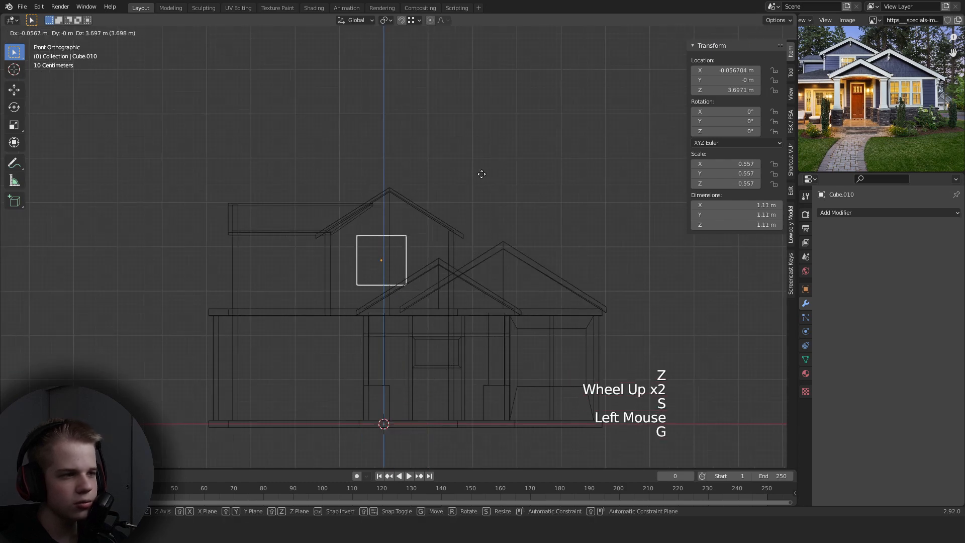
Place the cube over the upper storey's gabled wall and scale it up to about 1.6 m.
key(z)
scroll(526, 248, up, 5)
key(s)
click(557, 243)
key(g)
click(549, 251)
key(s)
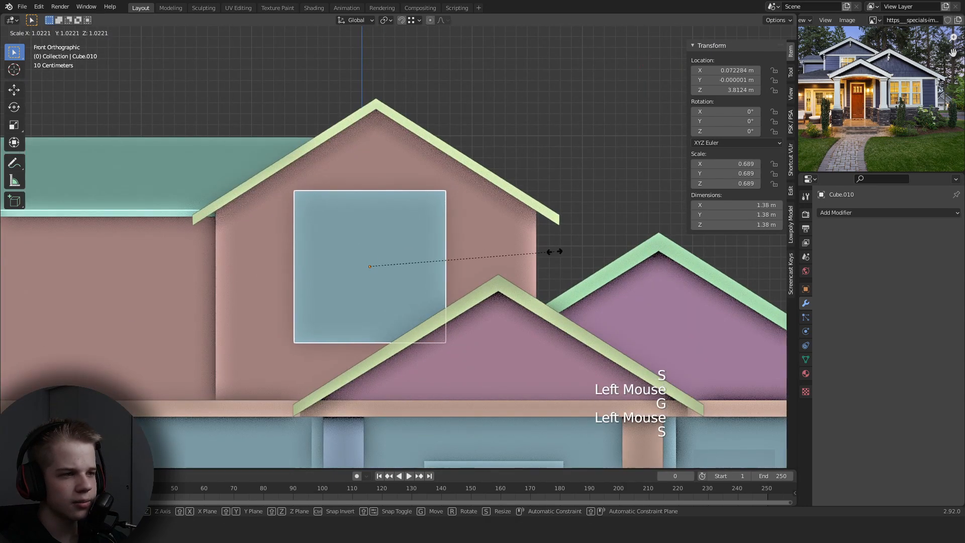
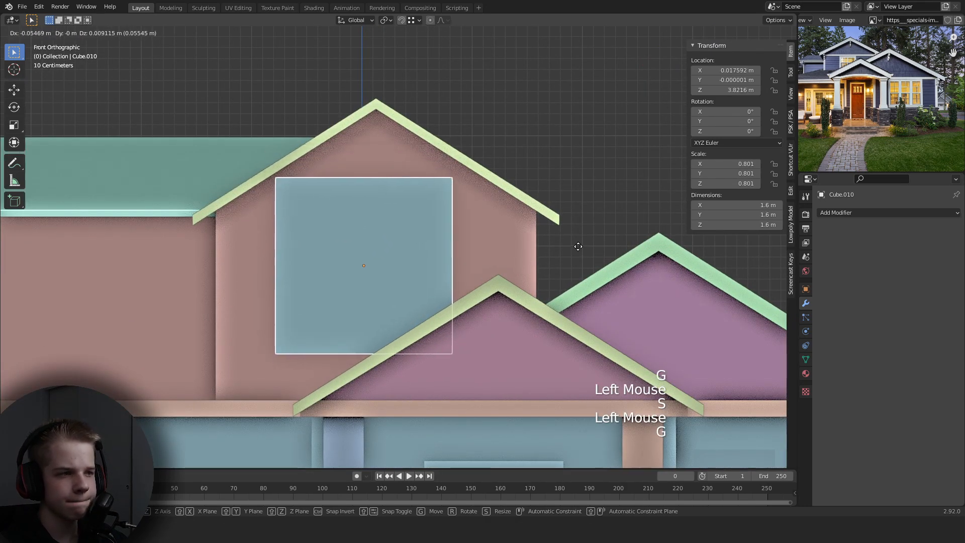
click(577, 249)
Bevel the cube's lower corner beside the porch roof and shift the cut's vertices to follow the roof slope.
key(z)
key(Tab)
key(z)
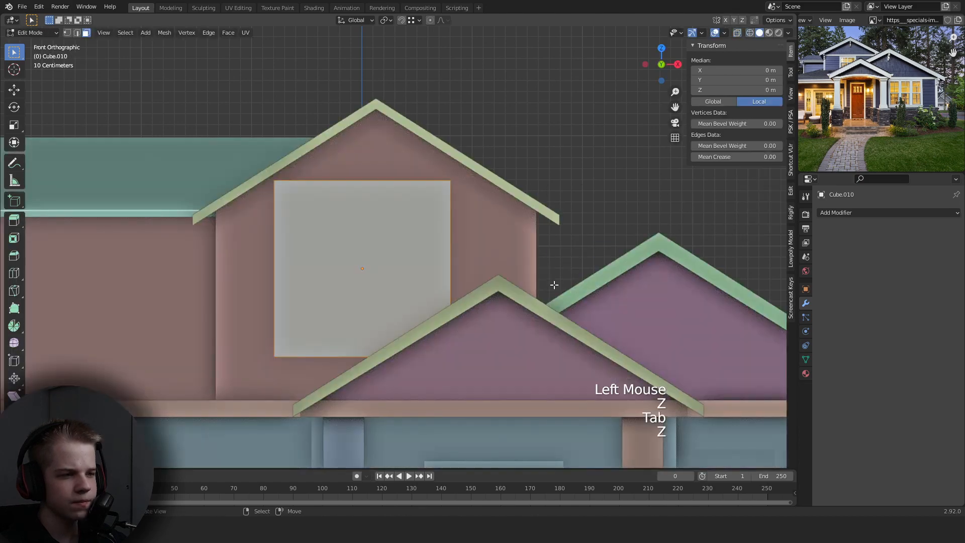
key(alt+a)
key(z)
key(1)
drag(427, 378, 530, 335)
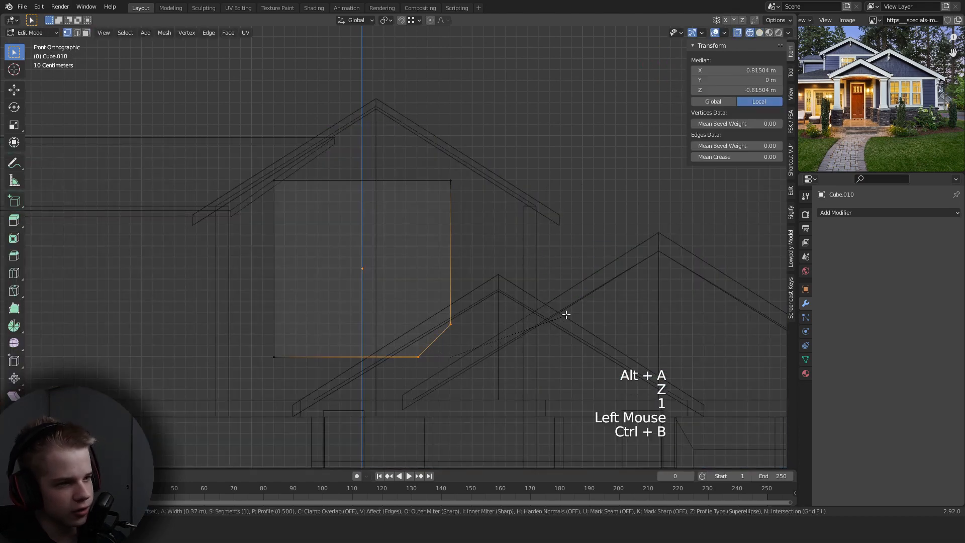
click(450, 263)
key(g)
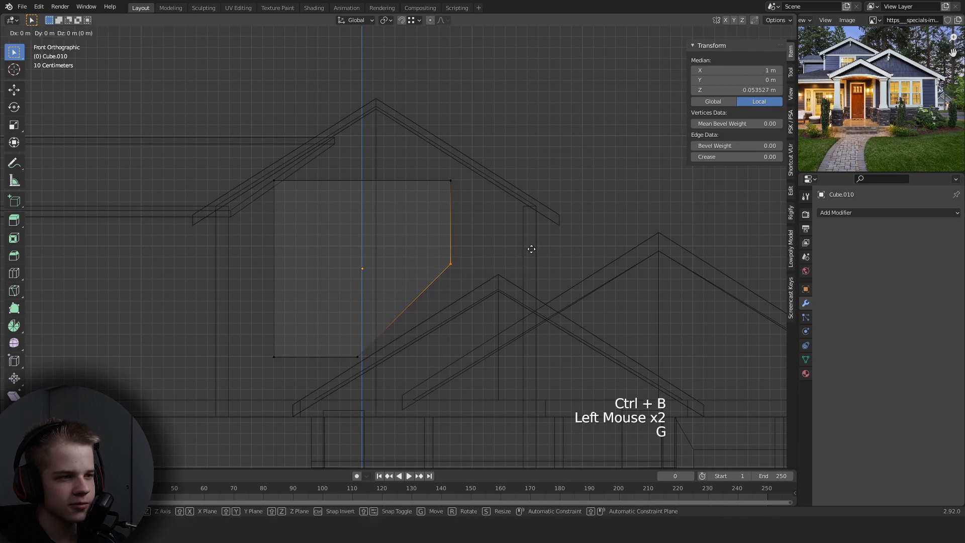
click(536, 276)
key(z)
key(Tab)
scroll(514, 286, down, 3)
scroll(497, 291, up, 2)
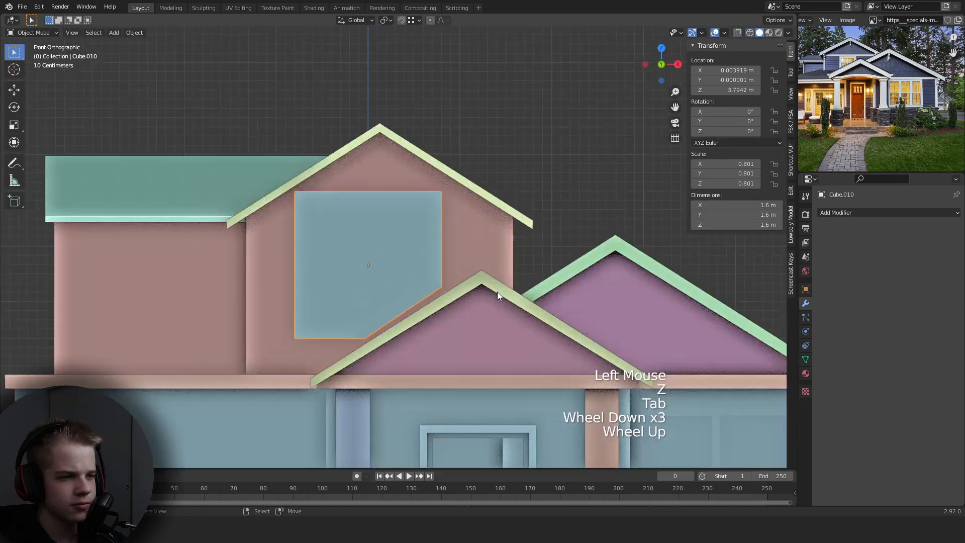
Move the cube along Y until it passes through the front wall of the upper storey.
middle_drag(497, 292, 440, 305)
key(z)
key(KP_3)
key(g)
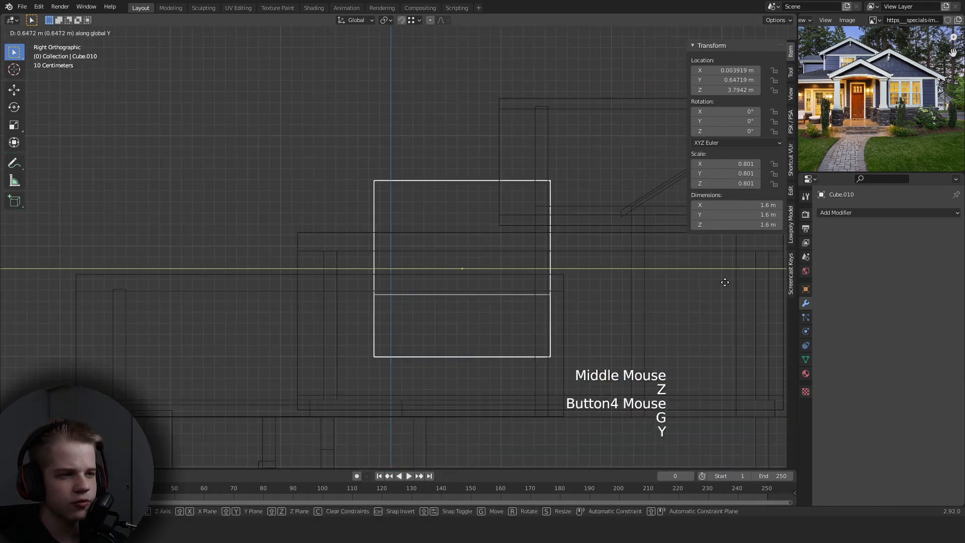
click(755, 278)
key(z)
scroll(653, 287, down, 2)
mouse_move(603, 289)
middle_down()
mouse_move(514, 294)
mouse_move(495, 283)
middle_up()
scroll(492, 282, up, 2)
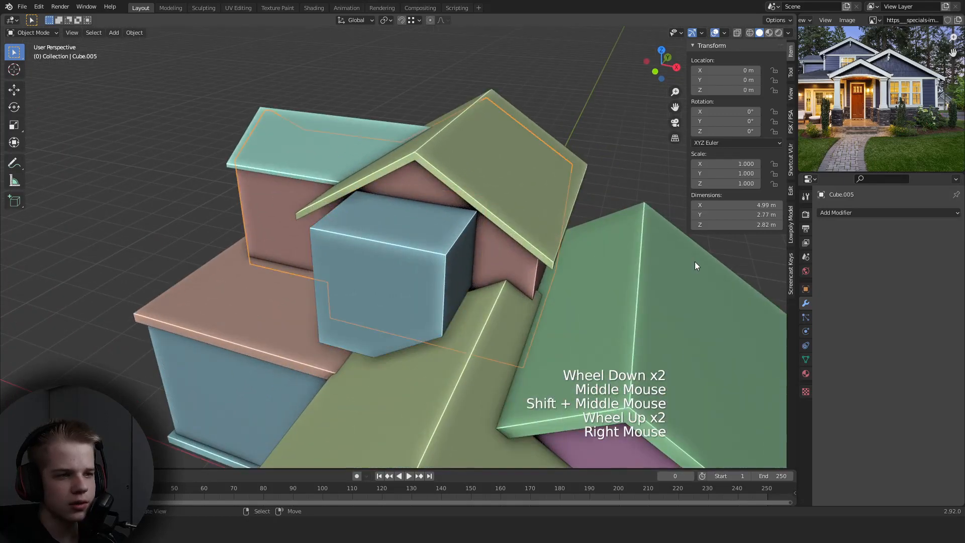
Try a Boolean Difference modifier on the upper wall with the cube as cutter, and hide the cube to check the opening.
click(834, 212)
click(775, 262)
click(942, 270)
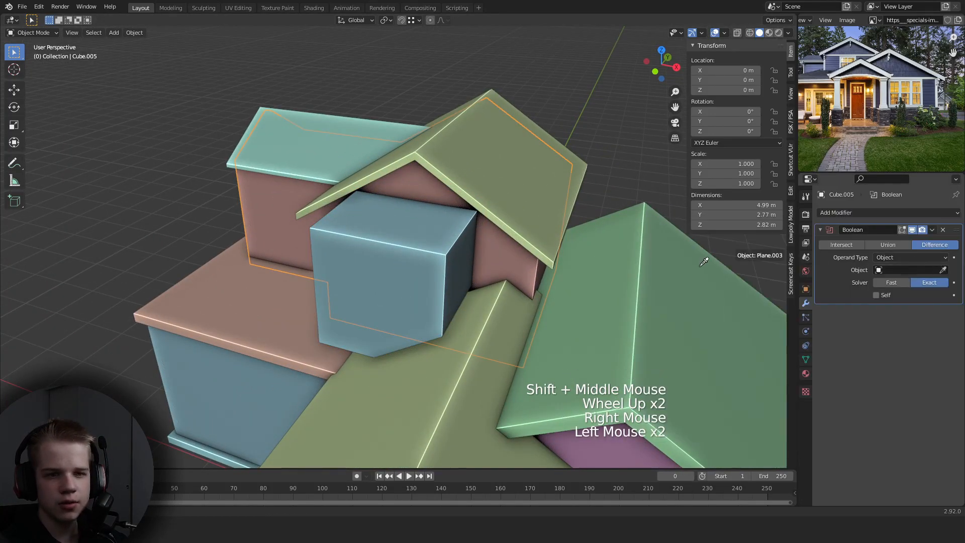
click(425, 243)
click(425, 243)
key(h)
middle_drag(425, 242, 655, 288)
scroll(459, 230, up, 1)
right_click(401, 269)
scroll(655, 287, down, 1)
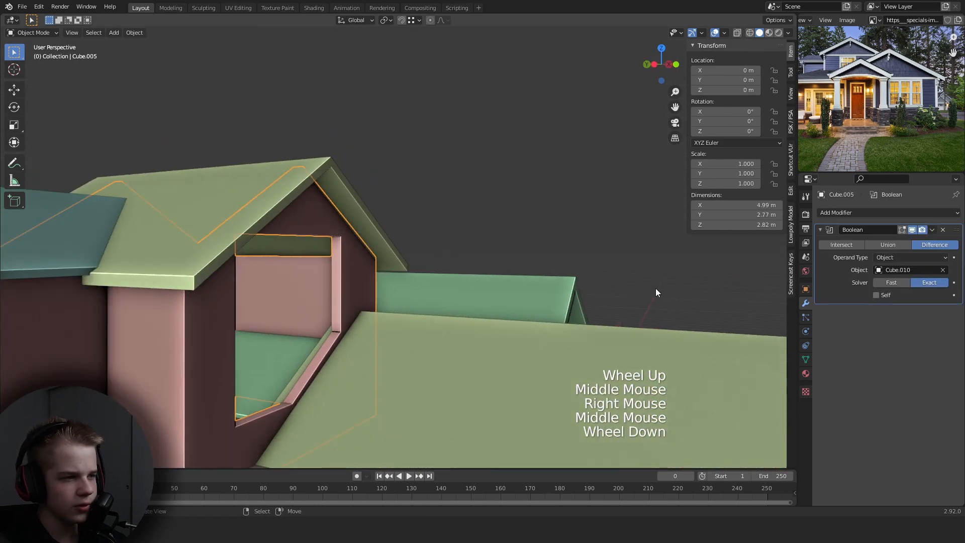
scroll(429, 289, down, 2)
middle_drag(458, 256, 462, 285)
Undo the hiding of the cutter cube and delete the cube.
key(ctrl+z)
key(ctrl+z)
key(ctrl+z)
right_click(369, 276)
key(x)
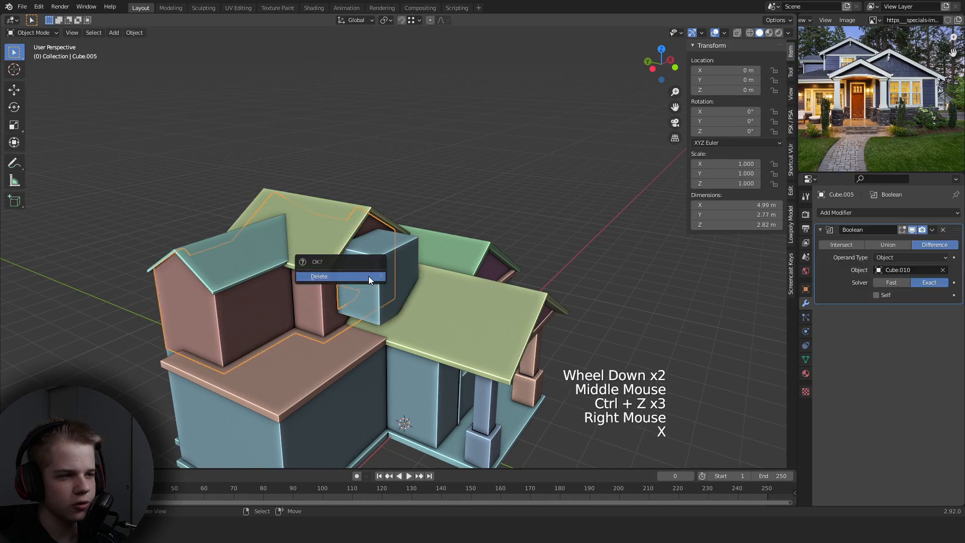
click(369, 276)
key(ctrl+z)
right_click(384, 268)
key(z)
scroll(454, 315, up, 2)
key(z)
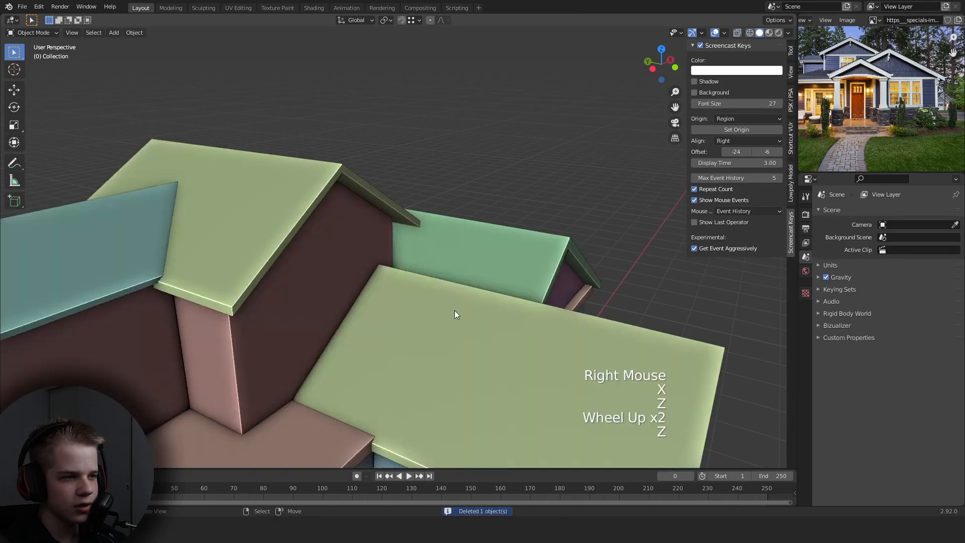
Examine how the porch roof overlaps the upper gabled wall, in solid and wireframe display and from above.
right_click(454, 315)
scroll(454, 314, down, 2)
middle_drag(454, 315, 426, 333)
scroll(411, 298, up, 1)
key(z)
scroll(275, 291, up, 2)
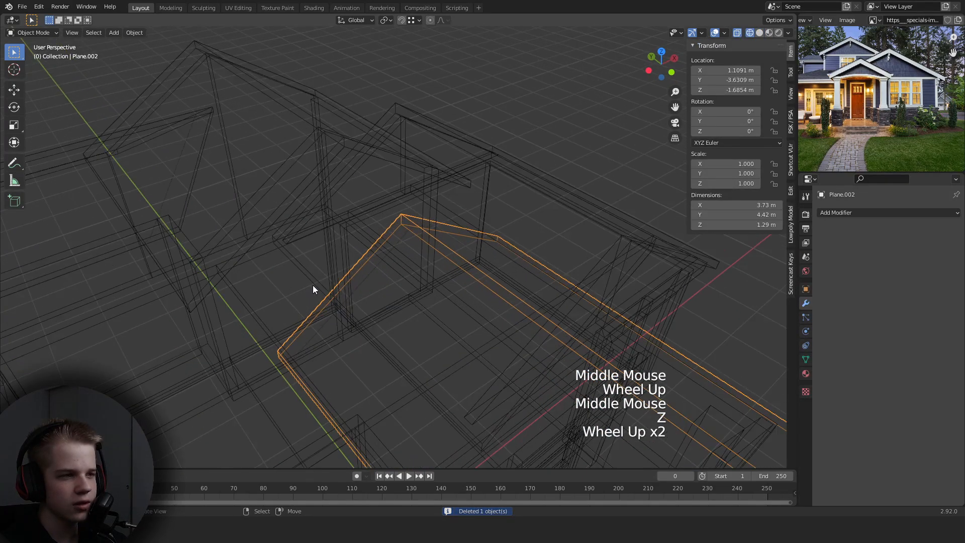
scroll(351, 280, down, 1)
key(z)
middle_drag(458, 275, 478, 258)
key(Tab)
key(z)
key(alt+a)
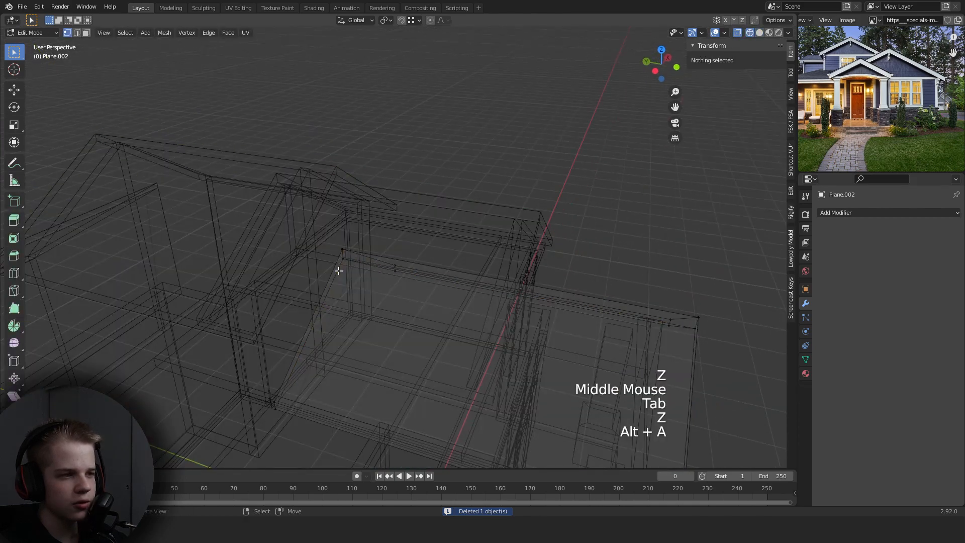
key(z)
key(Tab)
scroll(337, 273, down, 2)
key(z)
middle_drag(338, 278, 391, 290)
key(grave)
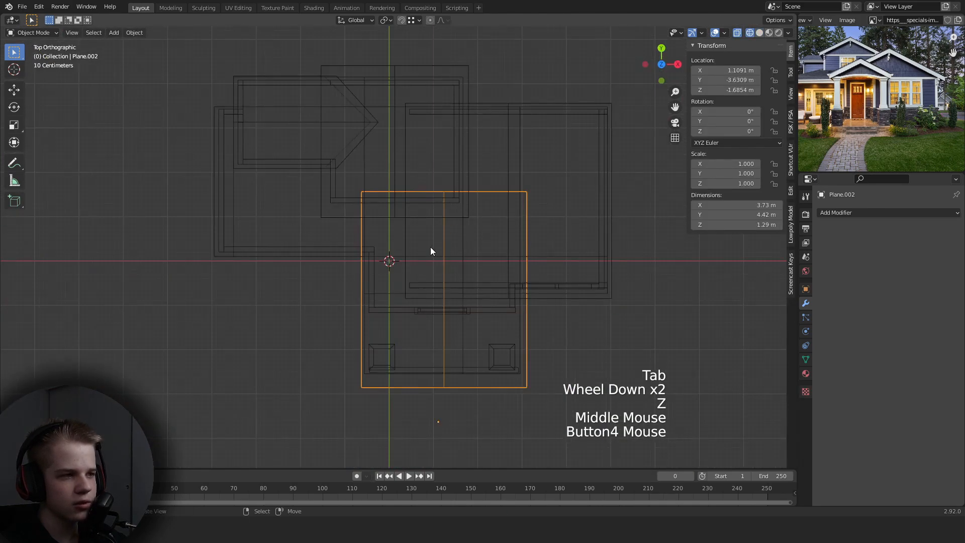
key(z)
middle_drag(430, 246, 511, 200)
scroll(511, 200, up, 2)
Try the porch roof, Plane.002, as the cutting object of the upper wall's Boolean Difference modifier.
right_click(318, 246)
middle_drag(318, 246, 266, 241)
click(946, 271)
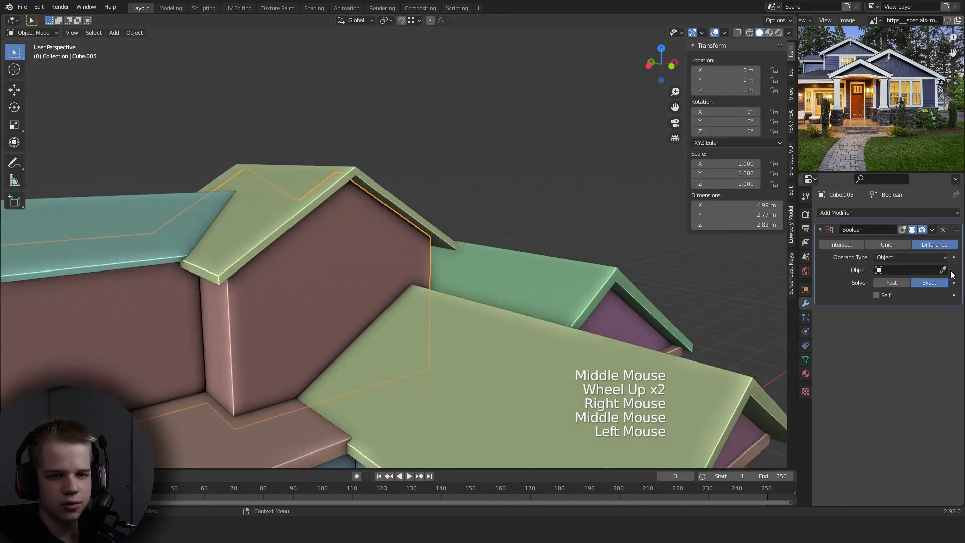
click(505, 342)
key(z)
key(z)
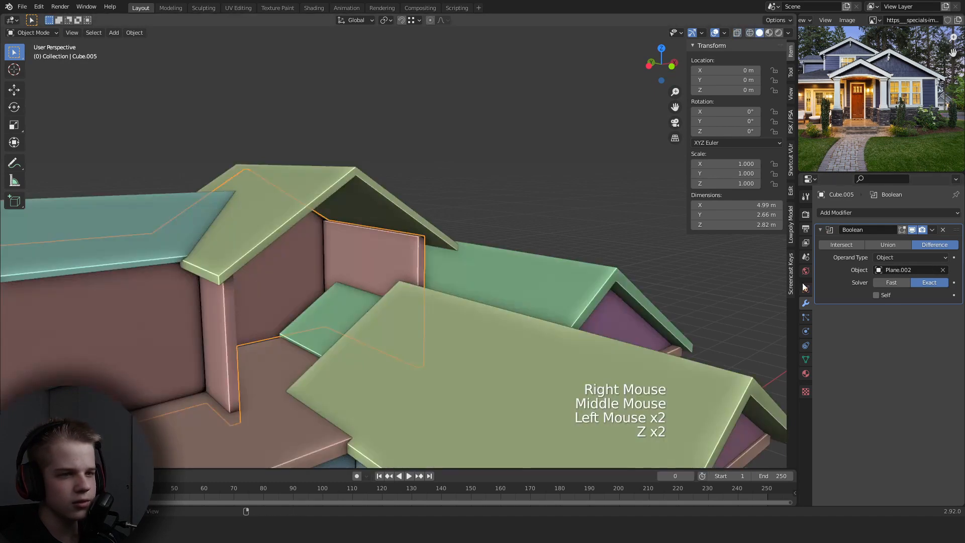
key(Tab)
key(Tab)
key(a)
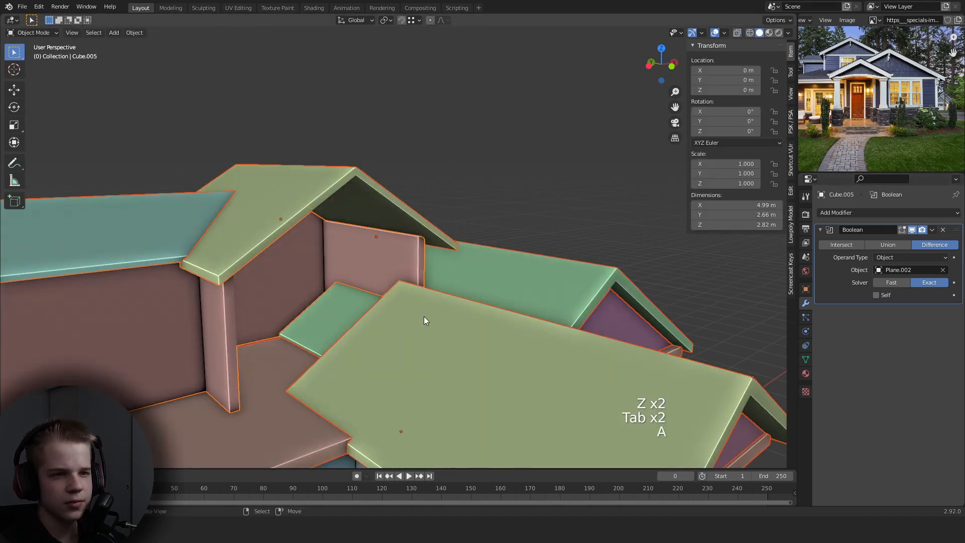
Try the Boolean's Union and Intersect operations on the upper wall, and remove the modifier.
right_click(429, 329)
middle_drag(429, 326, 432, 320)
right_click(227, 324)
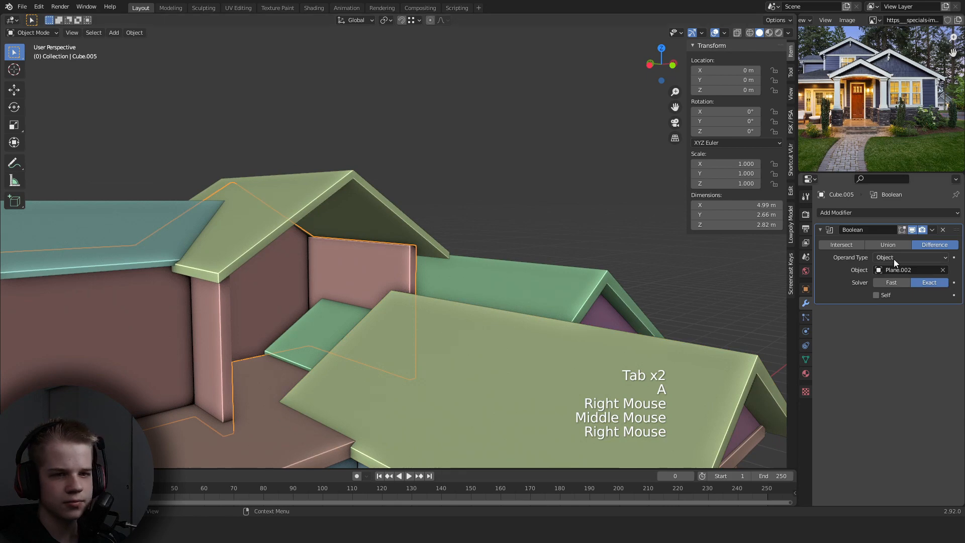
click(888, 245)
click(828, 245)
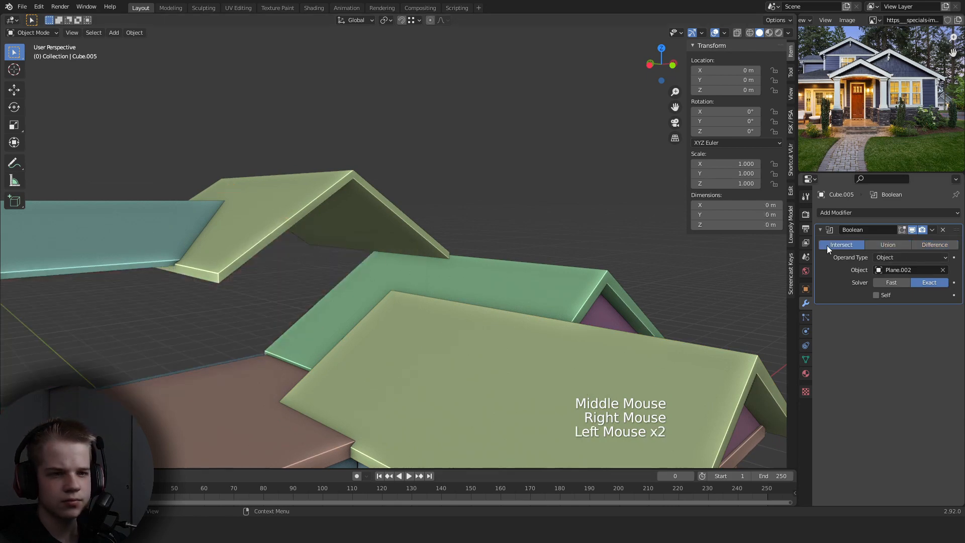
click(943, 230)
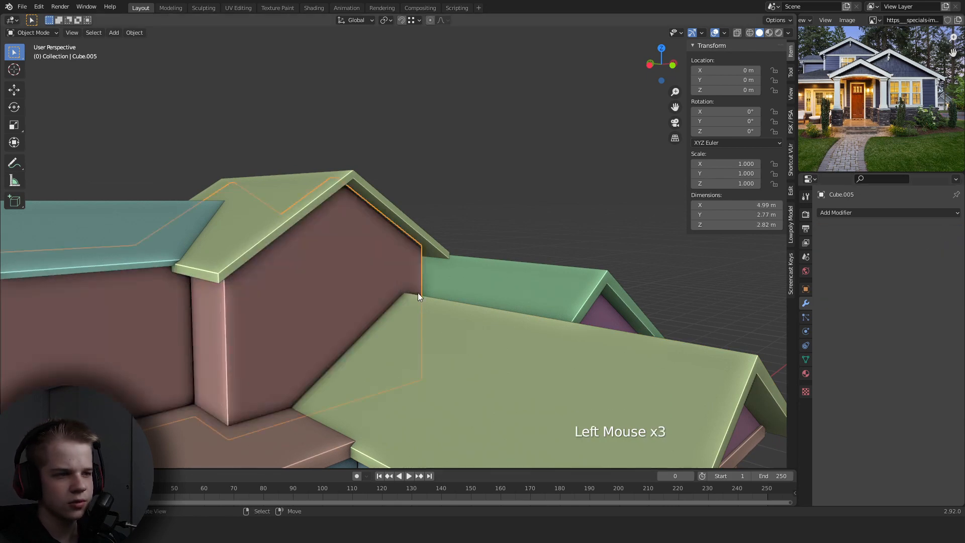
Pull the porch roof's rear edge forward along Y so it ends at the upper wall's front face.
key(Tab)
middle_drag(411, 317, 360, 332)
key(z)
key(a)
key(KP_7)
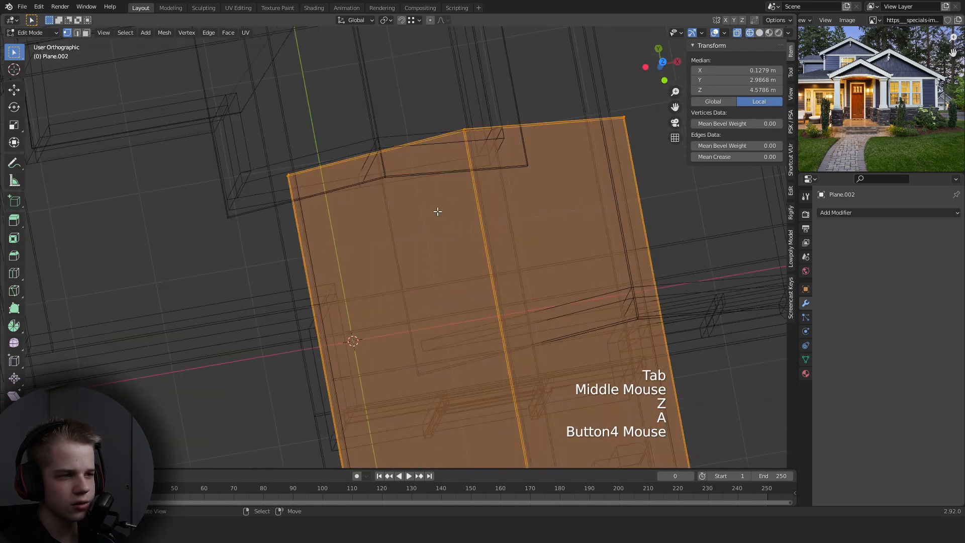
drag(254, 223, 646, 104)
shift+middle_drag(649, 112, 462, 169)
drag(68, 247, 512, 170)
key(g)
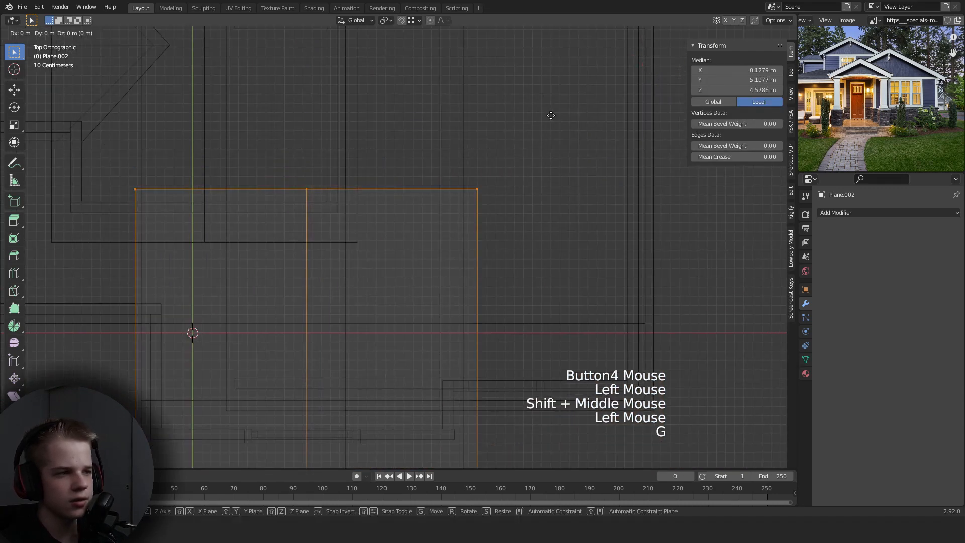
key(y)
click(443, 164)
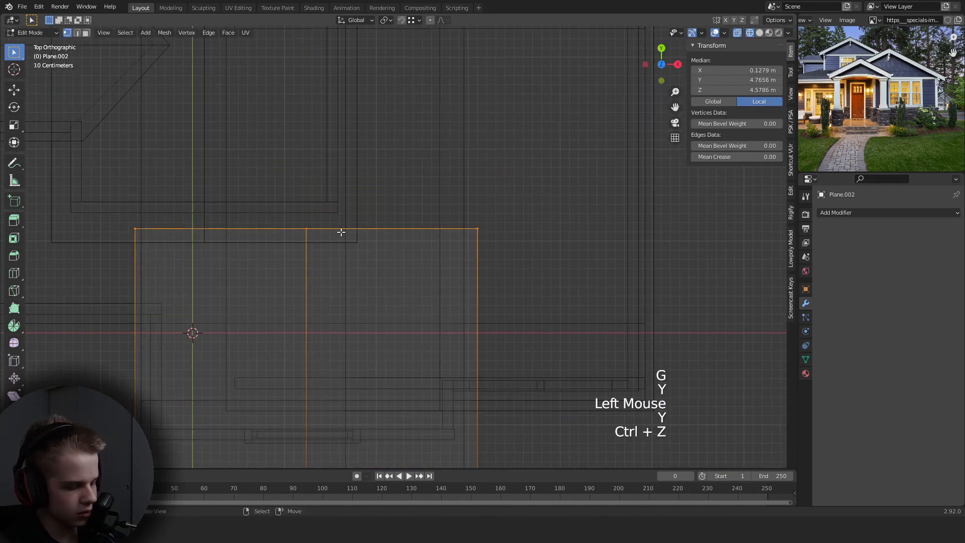
ctrl+click(342, 215)
key(z)
mouse_move(472, 262)
middle_down()
mouse_move(444, 211)
mouse_move(441, 237)
mouse_move(429, 219)
mouse_move(430, 241)
mouse_move(457, 151)
middle_up()
key(Tab)
Cut two edge loops into the right wing's roof, aligned with the front and side faces of the upper wall.
right_click(441, 243)
key(Tab)
key(z)
key(alt+a)
key(z)
scroll(442, 211, down, 2)
scroll(457, 151, up, 2)
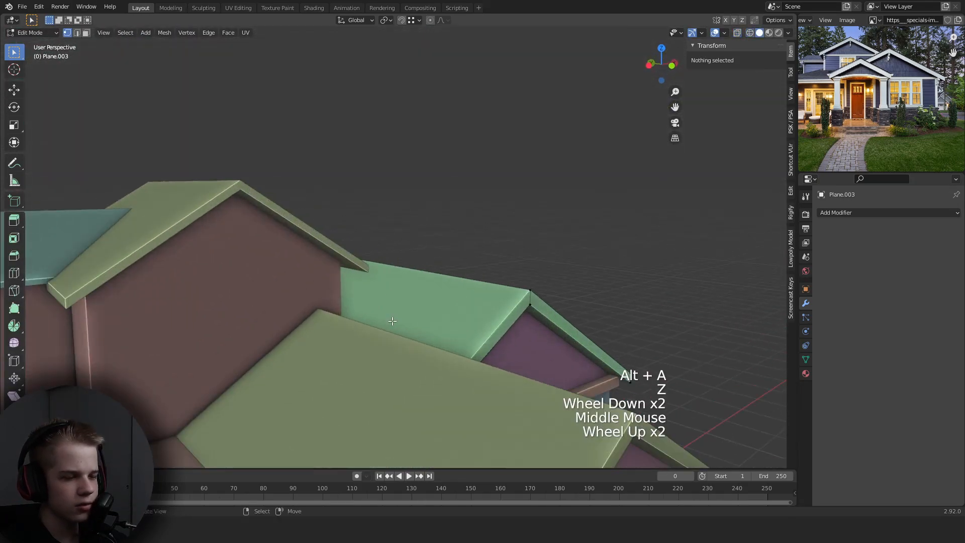
key(z)
key(z)
right_click(445, 220)
key(g)
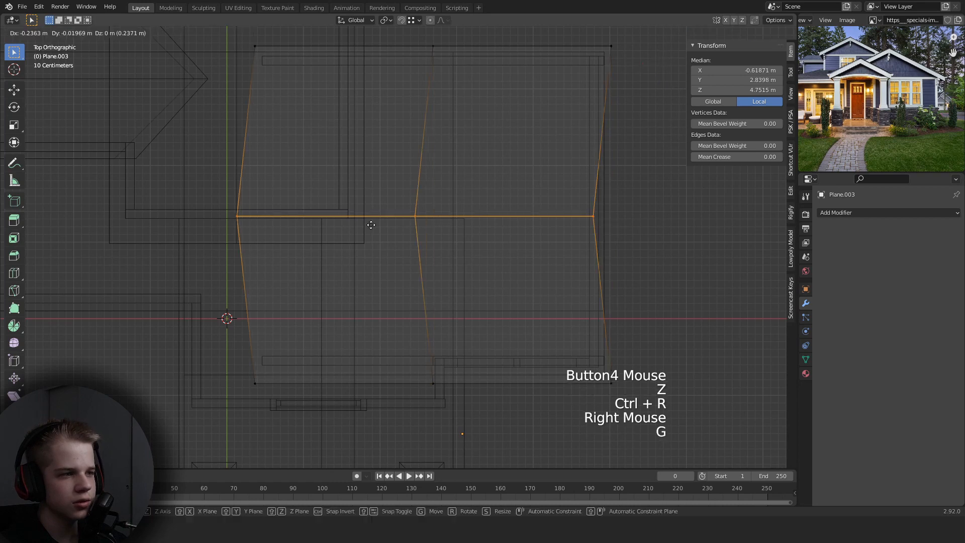
ctrl+click(355, 221)
middle_drag(356, 221, 343, 218)
key(KP_7)
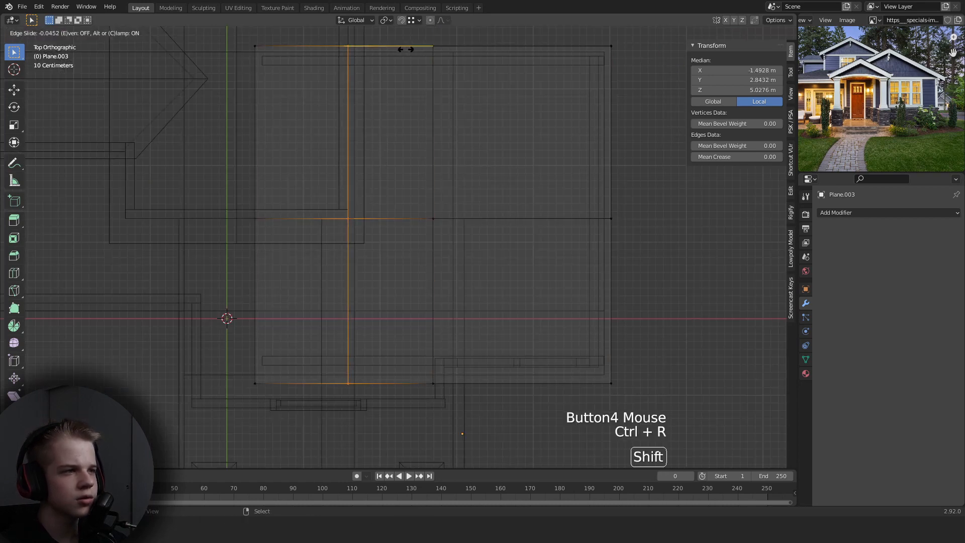
Delete the faces of the right wing's roof corner that lies inside the upper storey.
middle_drag(329, 169, 327, 247)
key(3)
scroll(327, 248, up, 2)
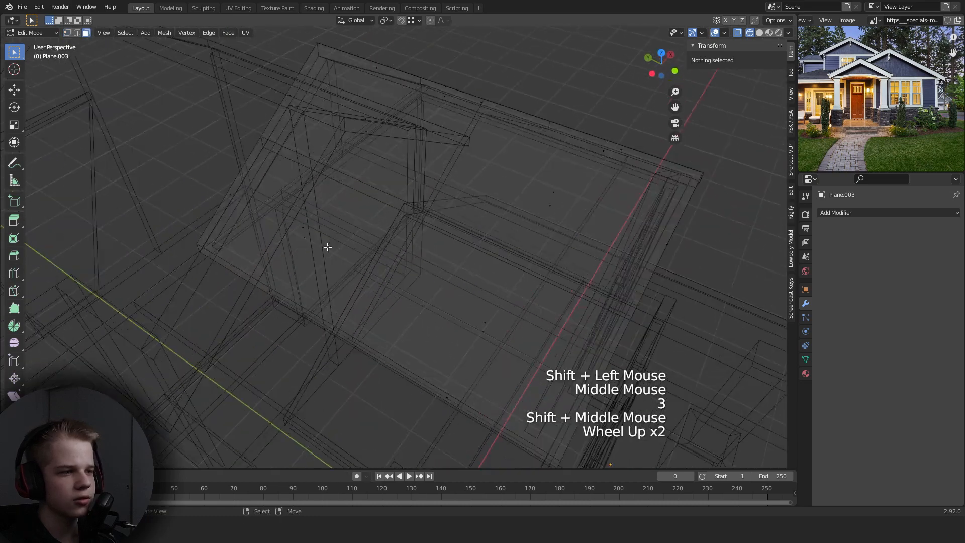
right_click(310, 223)
shift+right_click(310, 224)
shift+right_click(226, 254)
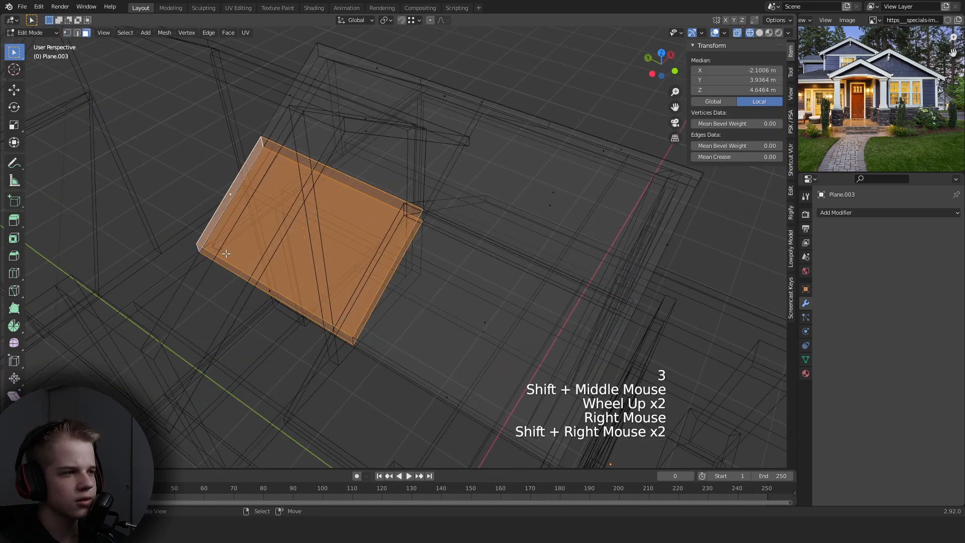
key(x)
click(268, 290)
key(z)
middle_drag(322, 291, 419, 270)
key(Tab)
key(Tab)
Fill the open edges where the right wing's roof was cut away, and check the house from the front.
key(z)
mouse_move(351, 270)
middle_down()
mouse_move(305, 269)
mouse_move(360, 374)
middle_up()
key(2)
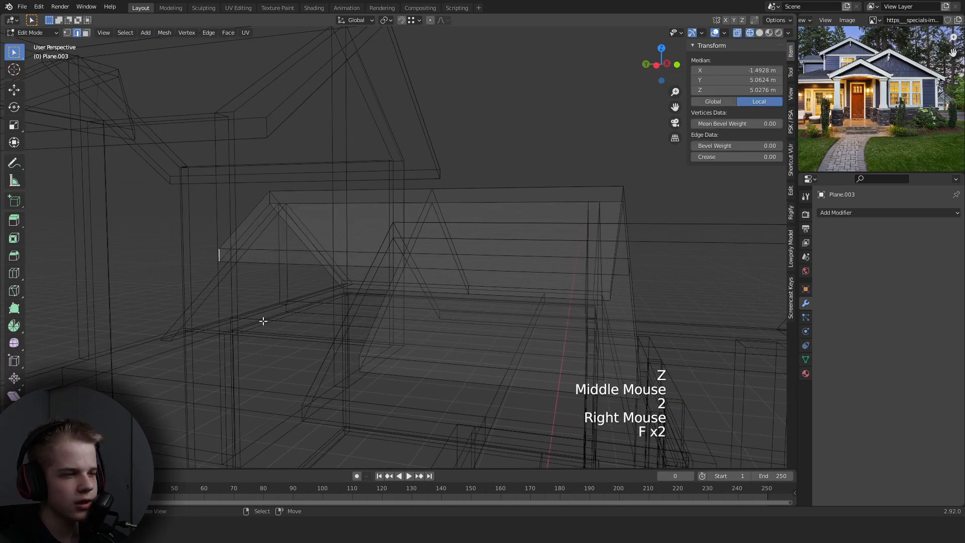
key(Tab)
key(z)
scroll(263, 321, down, 2)
mouse_move(263, 321)
middle_down()
mouse_move(471, 315)
mouse_move(314, 318)
mouse_move(355, 300)
mouse_move(192, 269)
mouse_move(408, 254)
middle_up()
key(alt+a)
scroll(315, 318, up, 2)
scroll(192, 269, down, 2)
scroll(407, 254, up, 1)
Reveal any hidden objects and inspect the upper storey's gabled wall where the trimmed roofs meet it.
right_click(359, 224)
key(Tab)
middle_drag(359, 225, 376, 229)
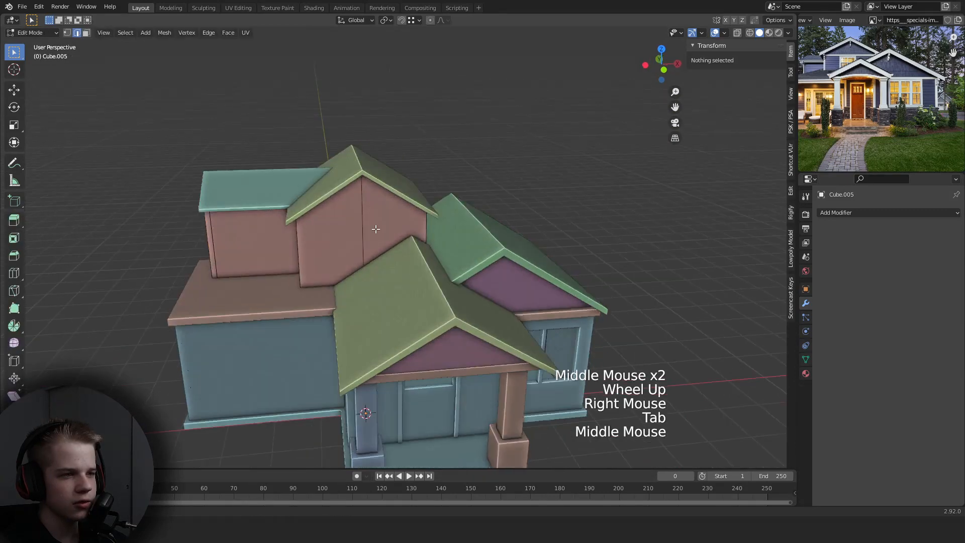
scroll(376, 229, up, 2)
key(Tab)
key(alt+h)
key(Tab)
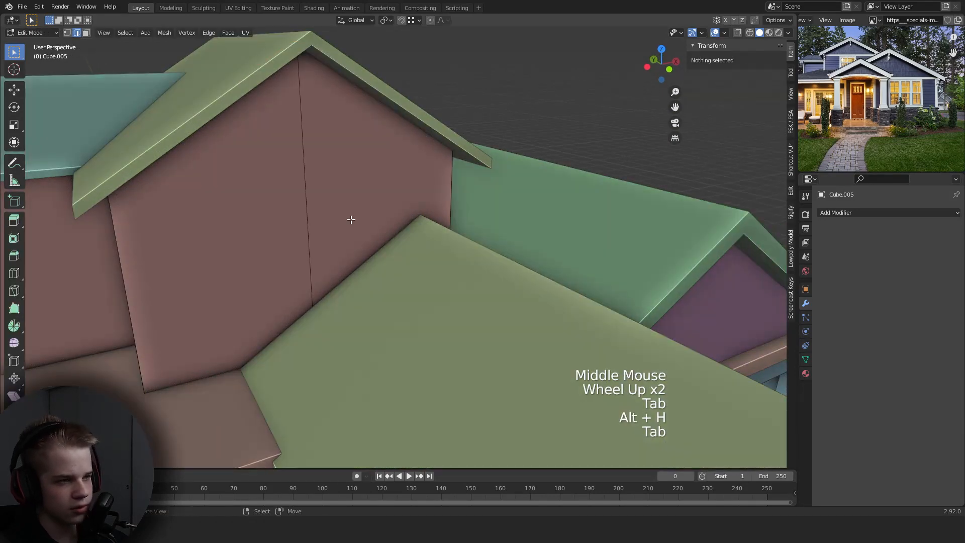
key(Tab)
scroll(407, 259, down, 2)
Add a cube and move it to the height of the upper storey, about 1.16 m along Y, crossing the gabled wall's front.
key(KP_1)
key(shift+a)
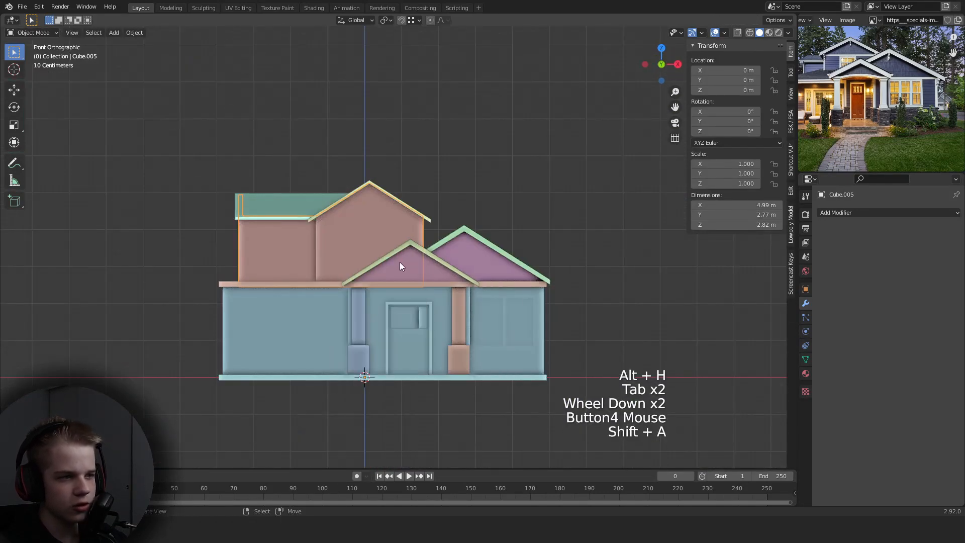
key(shift+a)
click(451, 277)
key(z)
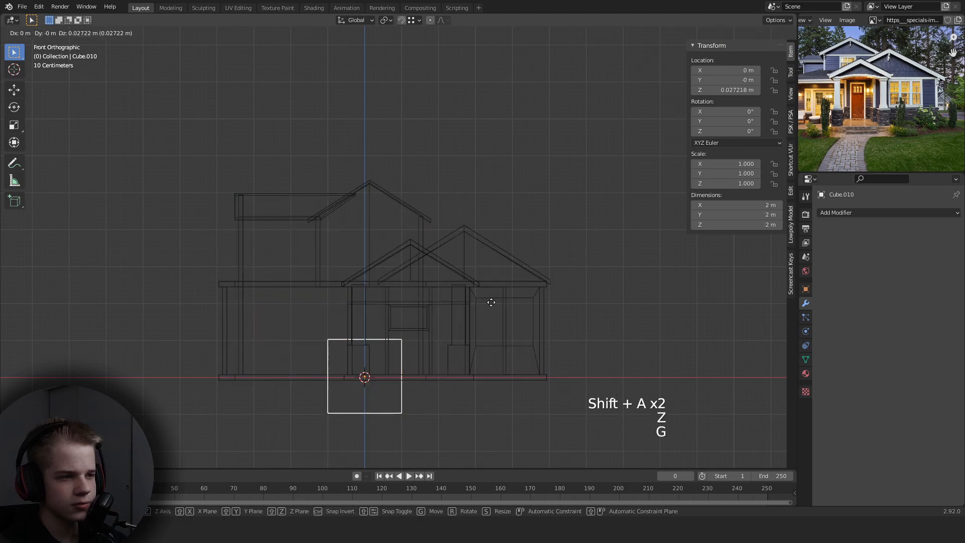
key(KP_3)
key(g)
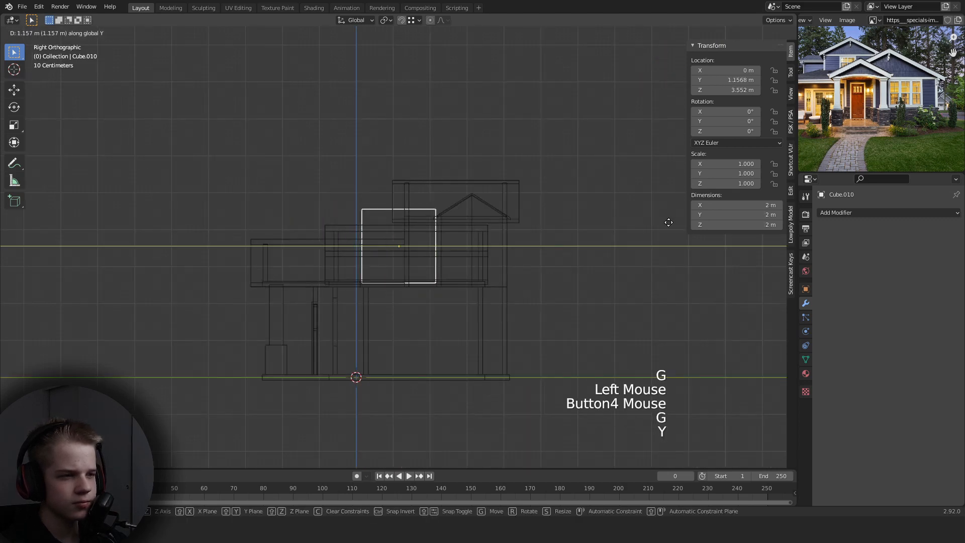
click(668, 222)
Scale the cube down to window size and place it beneath the upper gable, just clear of the porch roof.
key(KP_1)
scroll(452, 224, up, 2)
key(g)
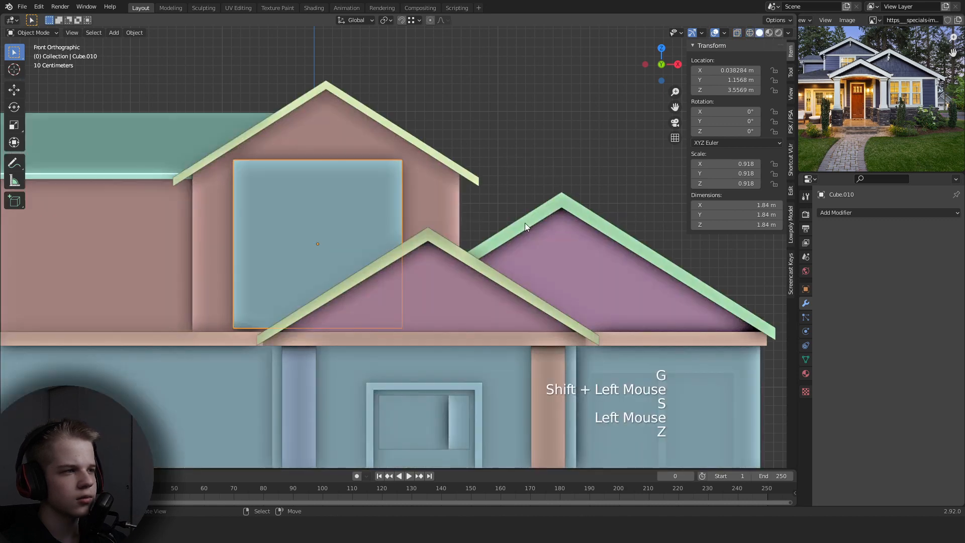
shift+middle_drag(539, 228, 583, 257)
key(t)
key(g)
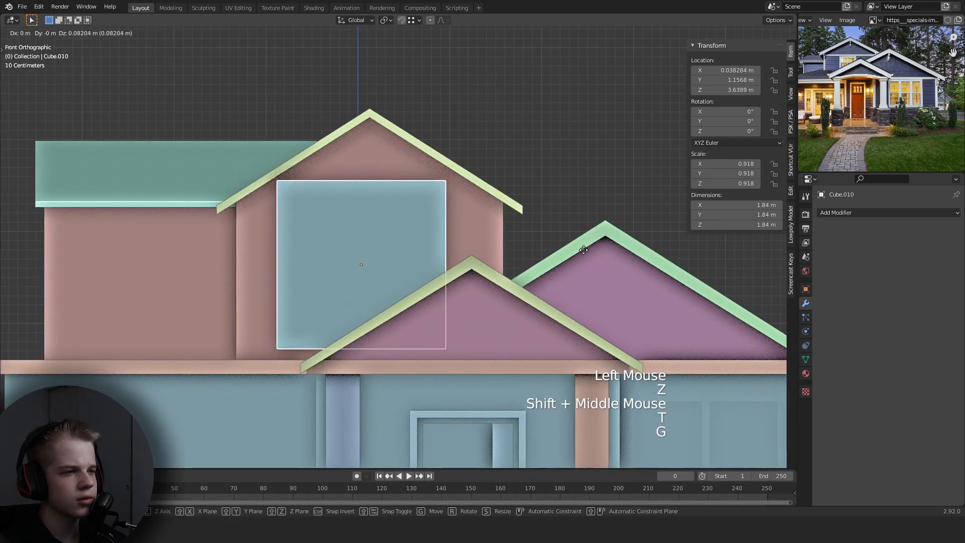
key(s)
click(519, 245)
key(g)
click(517, 218)
Bevel the cube's lower corner nearest the porch roof and adjust its vertices so the cut follows the roof's slope.
key(Tab)
key(z)
key(1)
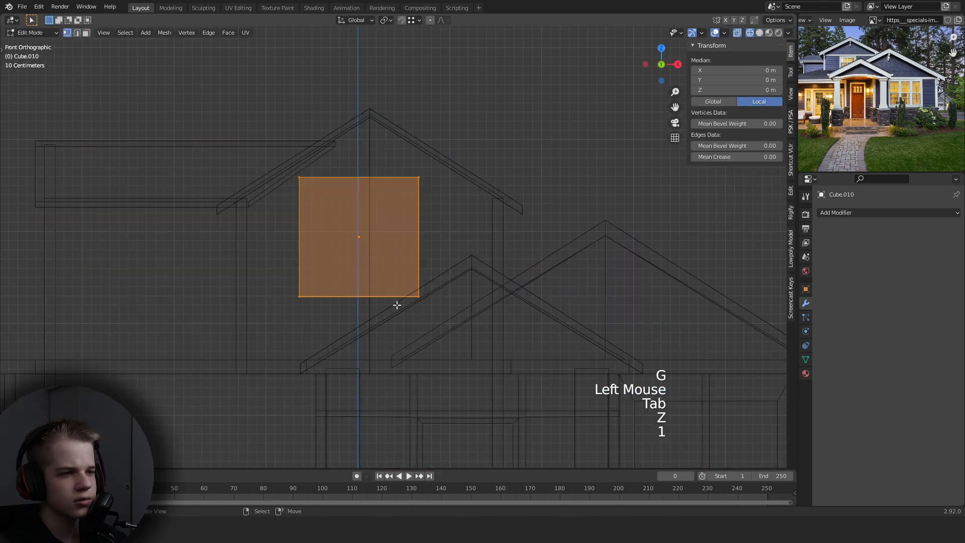
click(419, 296)
key(z)
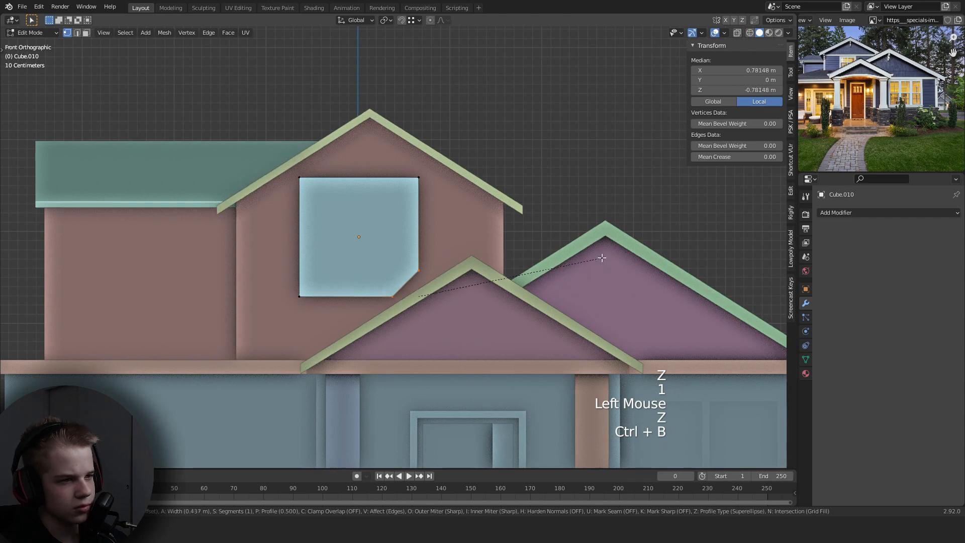
key(z)
click(543, 260)
drag(389, 287, 419, 277)
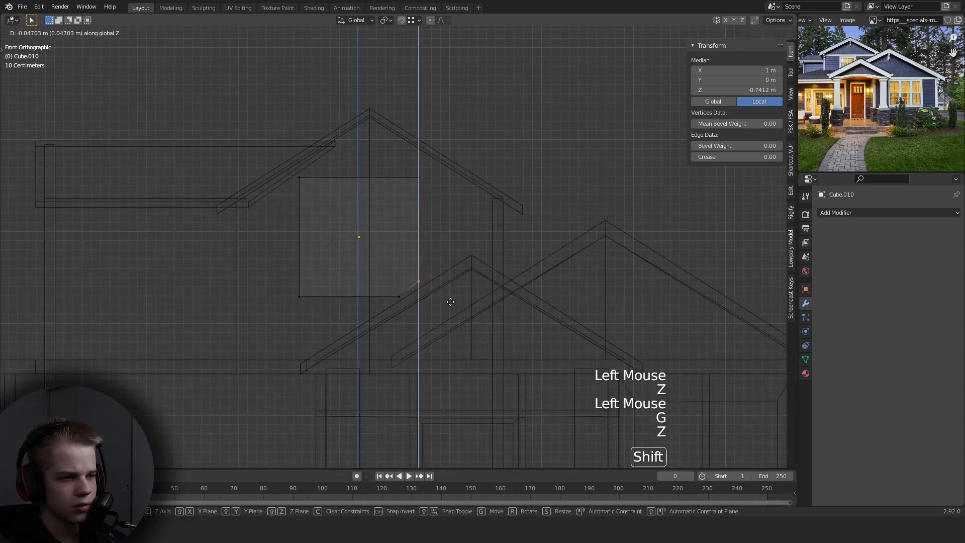
shift+click(450, 301)
key(z)
key(Tab)
Add a Boolean Difference modifier to the upper wall with the window cube as cutter, and hide the cube.
scroll(492, 269, up, 2)
click(854, 213)
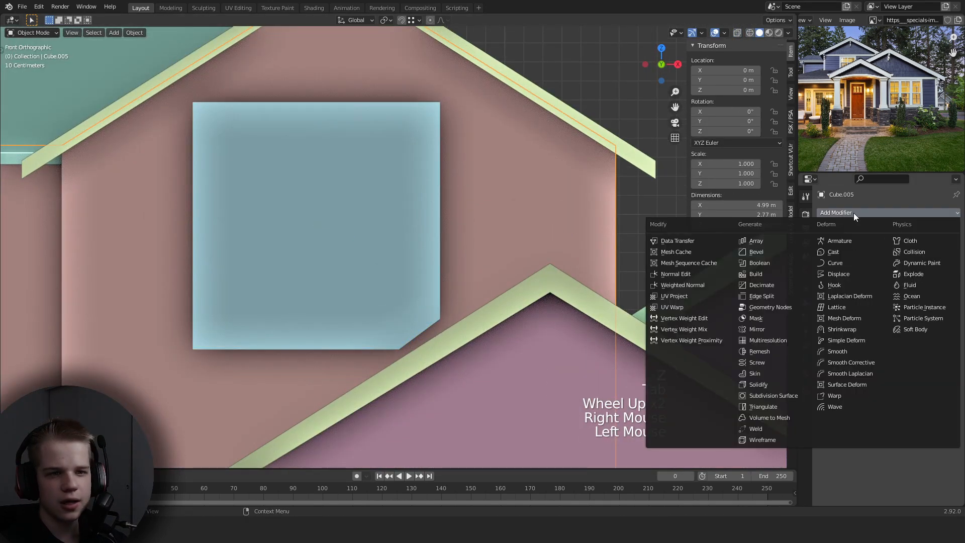
click(756, 262)
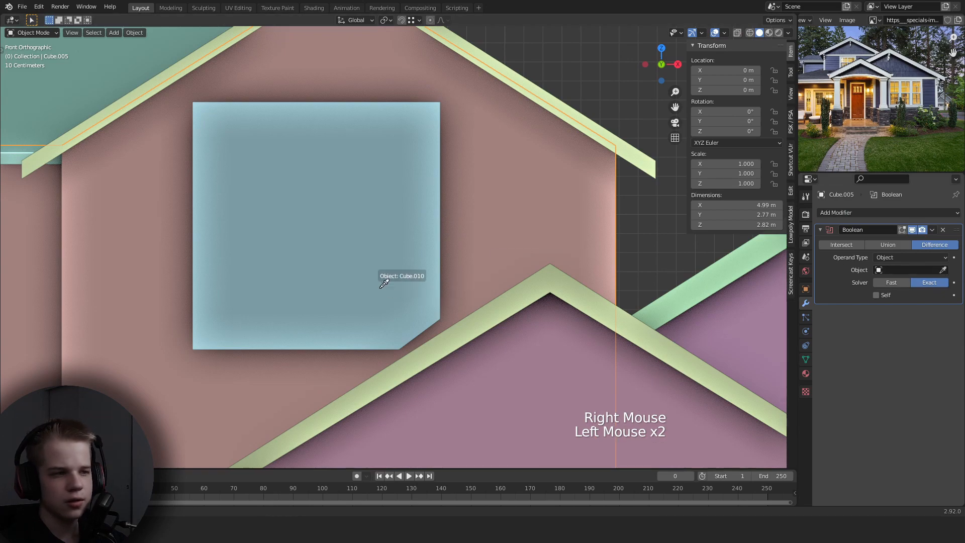
click(384, 284)
scroll(387, 280, down, 2)
scroll(389, 271, down, 1)
right_click(390, 266)
key(h)
middle_drag(391, 266, 486, 275)
right_click(394, 255)
Bevel the corner of the right wing's gable panel that extends behind the porch roof to cut it back.
scroll(374, 260, up, 2)
right_click(352, 261)
key(Tab)
key(z)
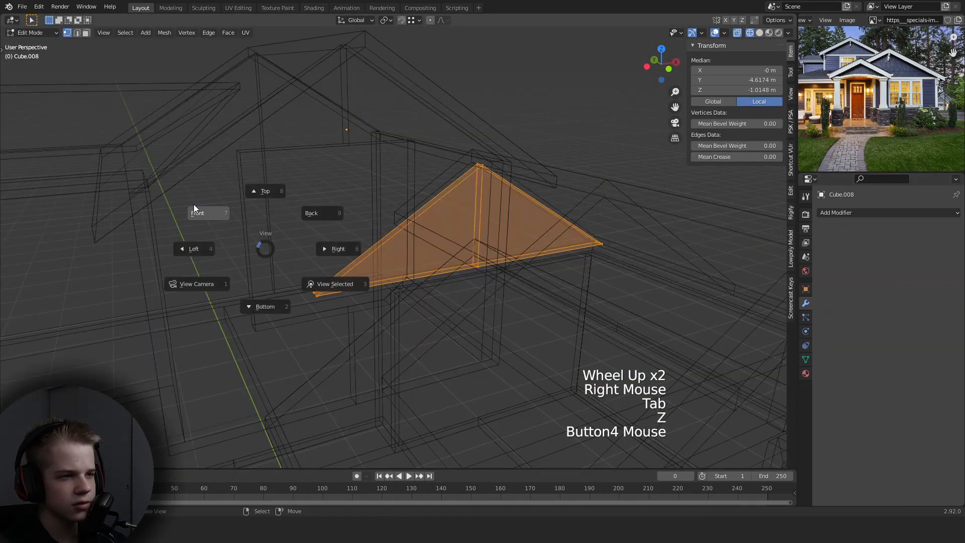
click(196, 213)
shift+middle_drag(455, 308, 444, 264)
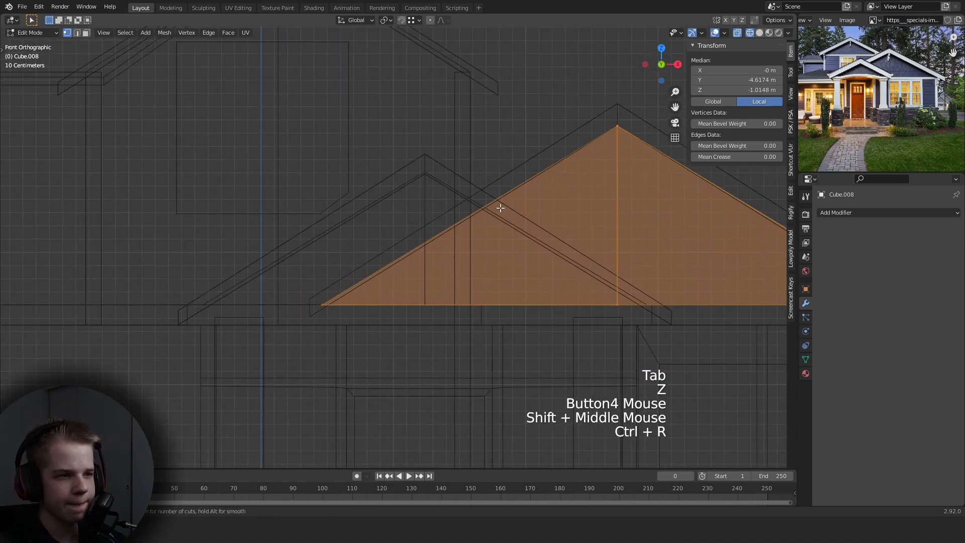
click(452, 257)
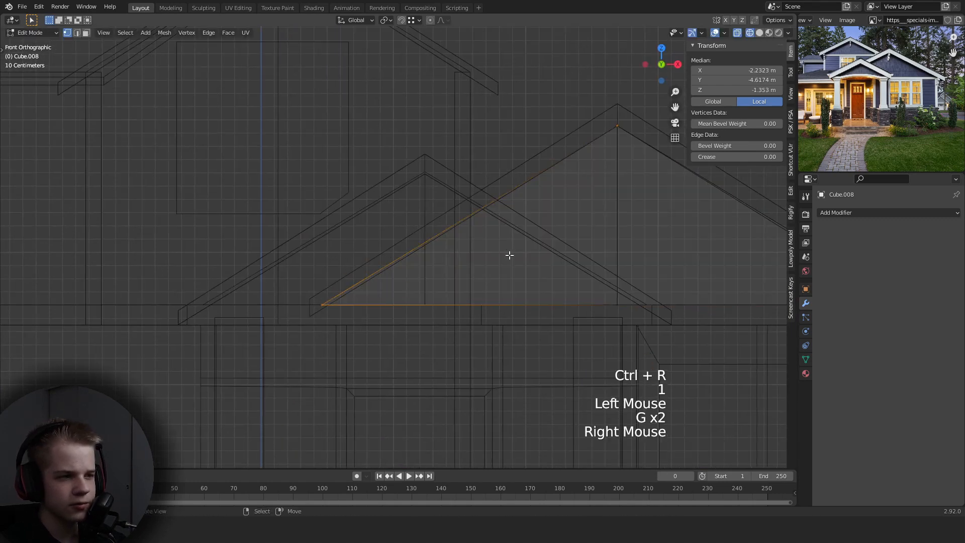
key(z)
scroll(509, 255, down, 2)
middle_drag(509, 256, 389, 276)
scroll(390, 275, up, 1)
key(z)
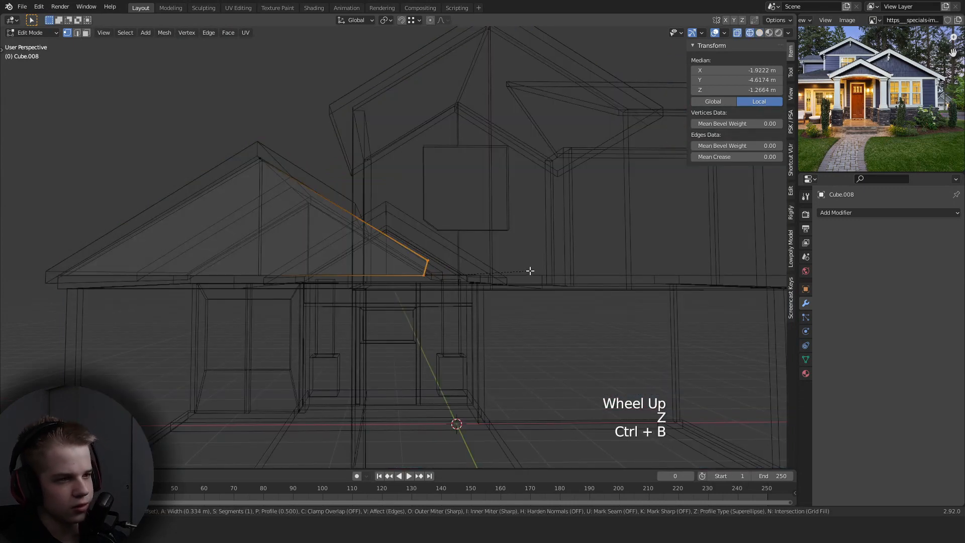
key(z)
middle_drag(590, 262, 486, 280)
key(grave)
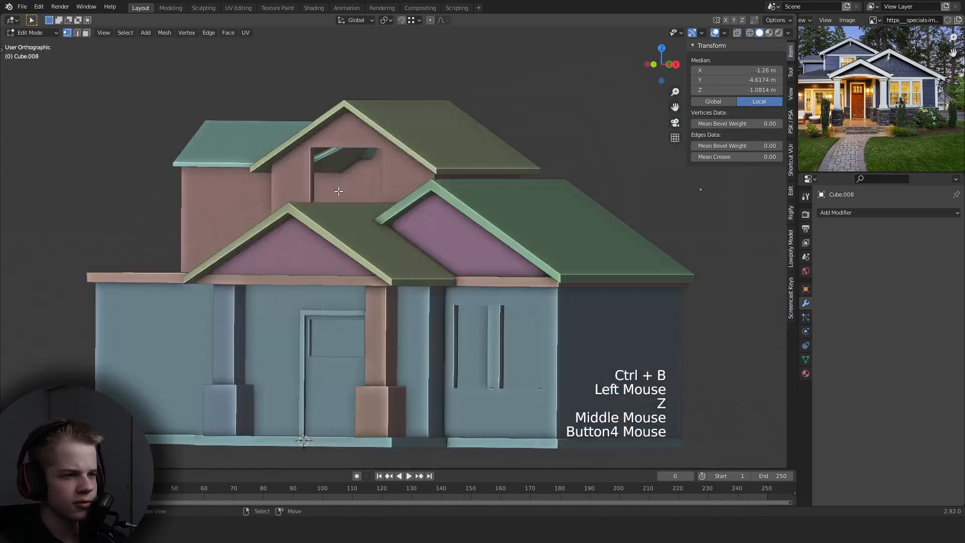
Slide the upper vertices of the gable panel's cut end along the slope until the end is nearly vertical.
key(z)
key(grave)
scroll(547, 256, up, 1)
key(grave)
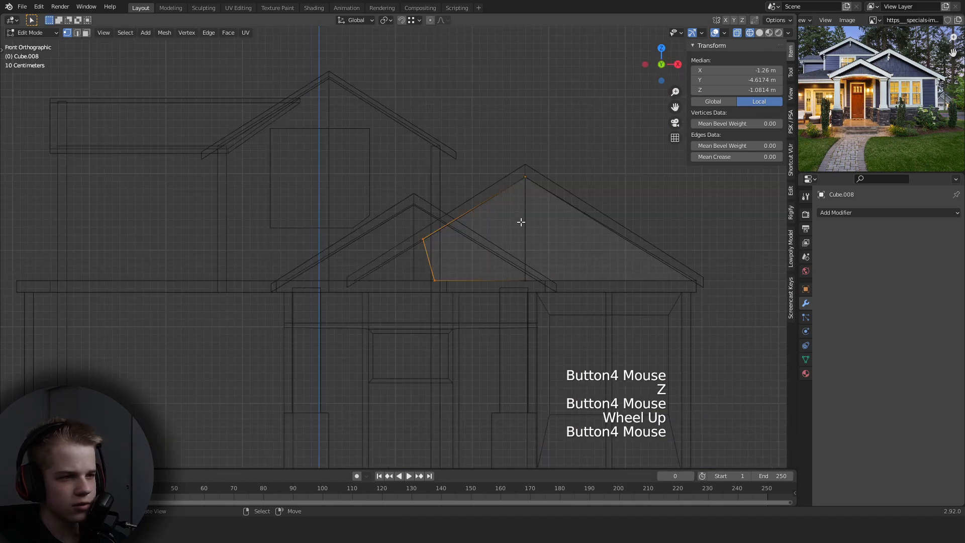
shift+middle_drag(522, 221, 488, 256)
scroll(489, 256, up, 2)
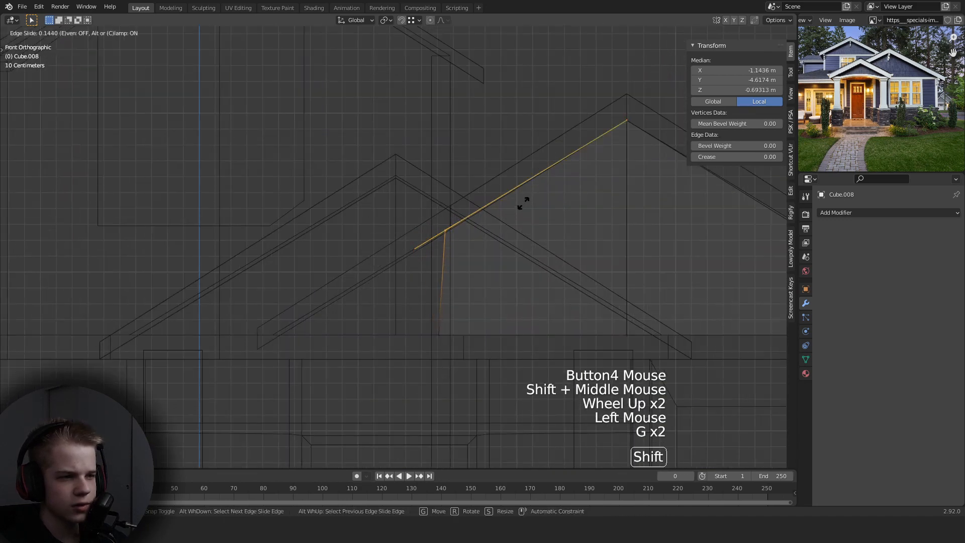
key(z)
key(Tab)
scroll(360, 282, down, 2)
scroll(443, 307, up, 2)
middle_drag(360, 281, 334, 256)
key(alt+a)
Cut an edge loop into the flat roof slab, aligned with the outer side wall of the upper storey's left section.
scroll(334, 261, down, 2)
middle_drag(313, 306, 350, 284)
right_click(351, 284)
key(Tab)
key(z)
key(grave)
key(a)
shift+middle_drag(403, 140, 433, 236)
key(alt+a)
click(269, 236)
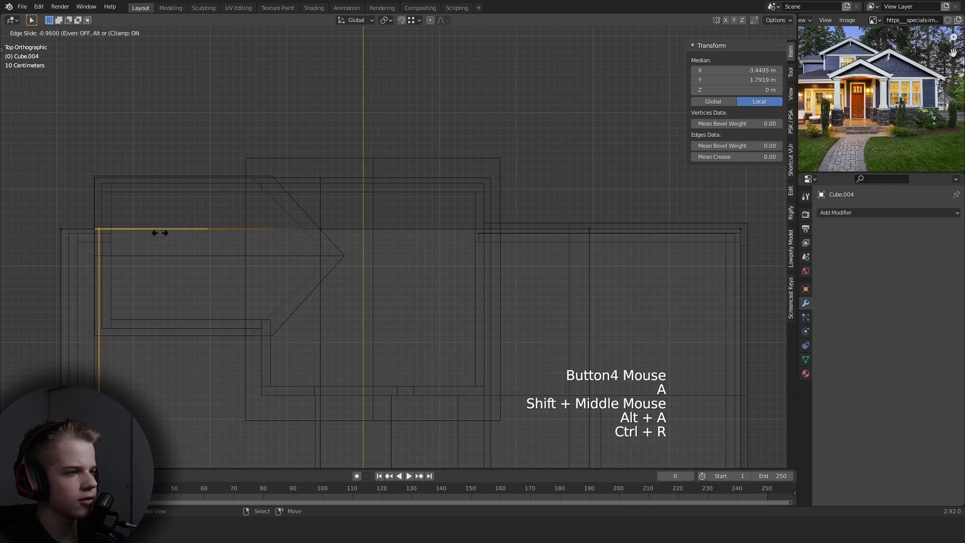
middle_drag(473, 249, 403, 230)
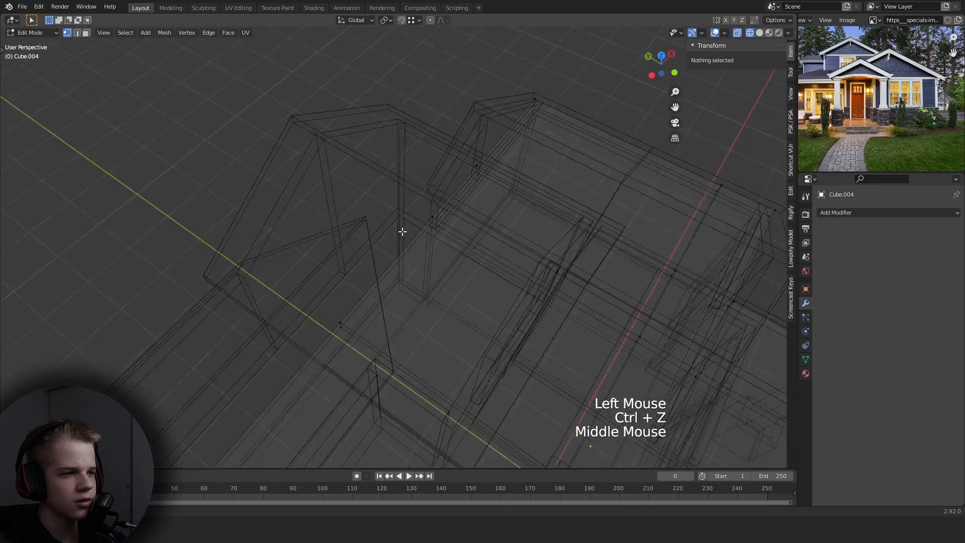
Select the flat roof slab's rear faces beneath the upper storey and extrude them backwards over the ground floor's rear section.
key(Tab)
scroll(370, 276, down, 1)
key(Tab)
middle_drag(370, 276, 355, 236)
key(3)
right_click(380, 290)
key(z)
scroll(354, 236, up, 1)
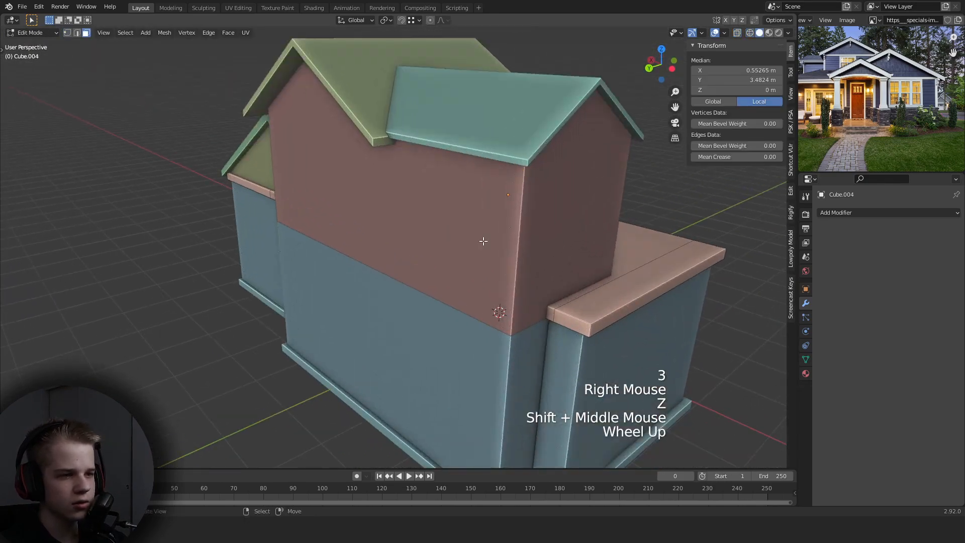
key(z)
key(z)
scroll(478, 279, down, 1)
shift+scroll(495, 277, down, 1)
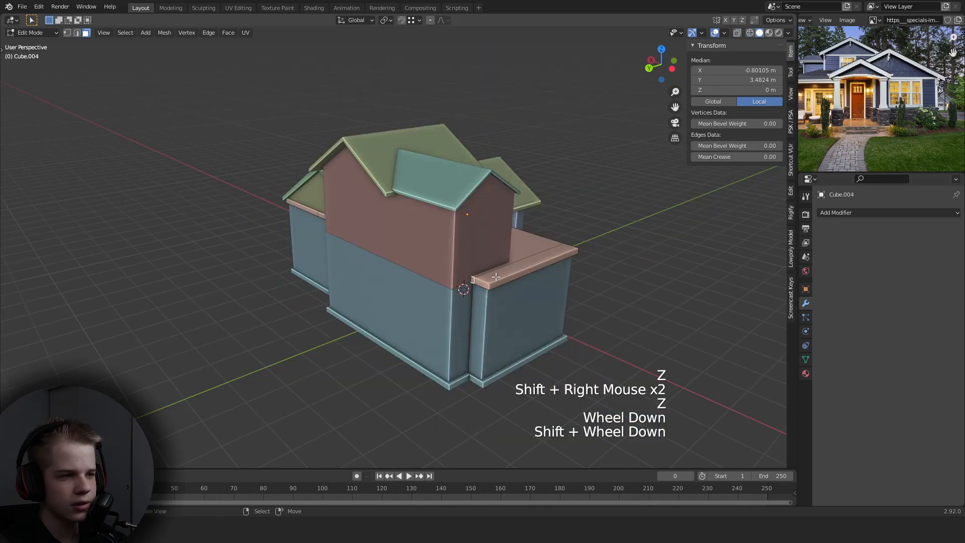
shift+middle_drag(400, 279, 455, 204)
scroll(455, 204, up, 3)
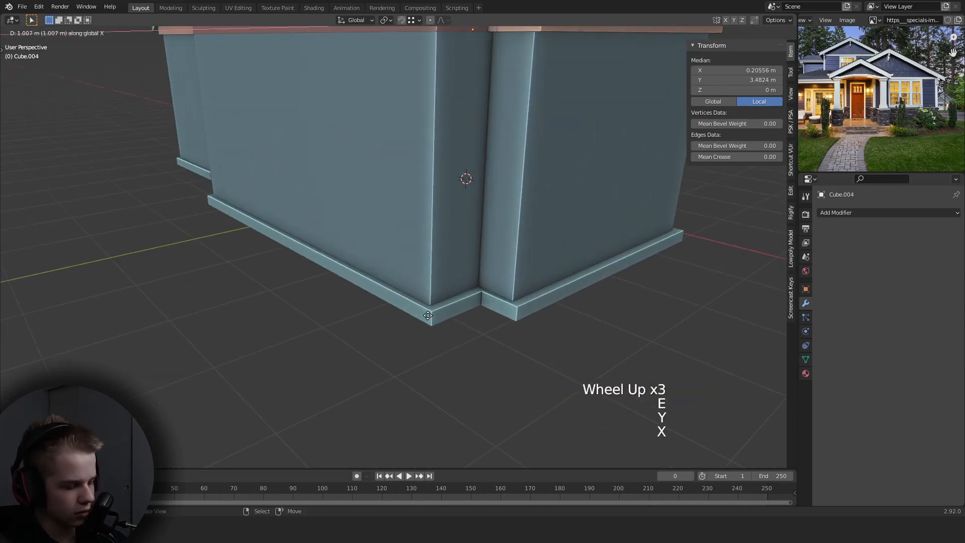
scroll(433, 314, down, 2)
shift+middle_drag(433, 314, 388, 326)
key(Tab)
key(alt+a)
Examine the extended roof slab and the upper storey's junctions from the side, close up and from the front.
scroll(302, 273, down, 2)
scroll(488, 225, up, 3)
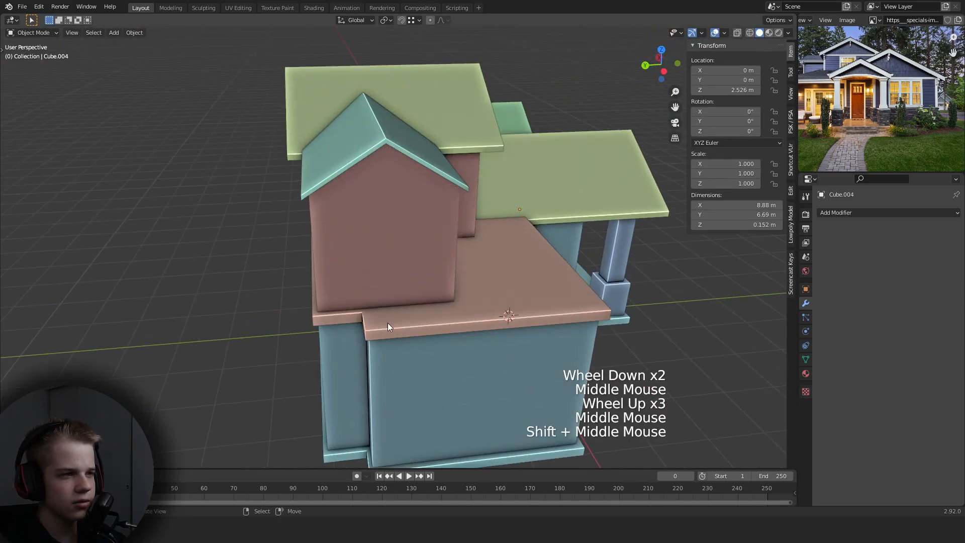
scroll(483, 241, up, 3)
middle_drag(399, 261, 452, 211)
scroll(432, 198, down, 1)
scroll(452, 211, up, 2)
middle_drag(452, 211, 466, 226)
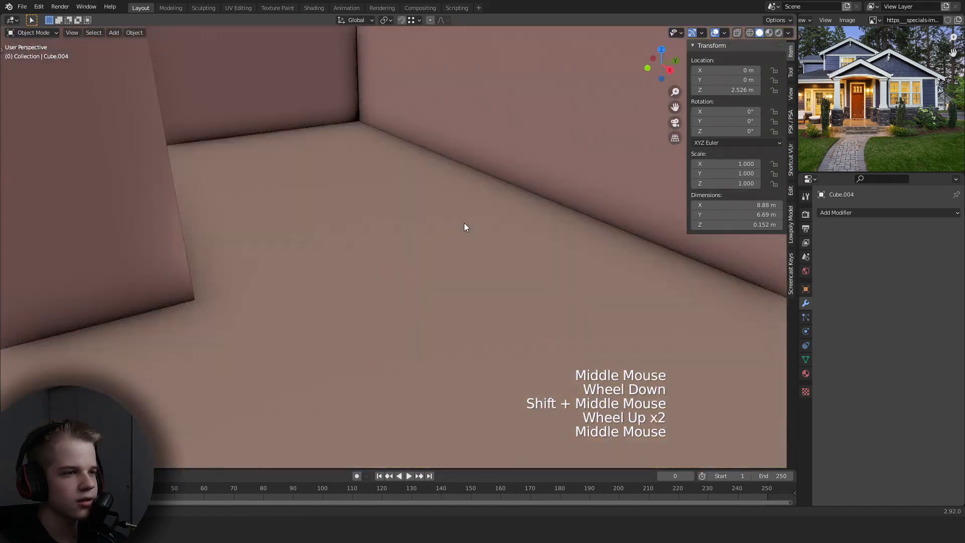
scroll(365, 205, down, 2)
scroll(365, 200, down, 1)
middle_drag(365, 201, 392, 261)
scroll(368, 206, down, 2)
scroll(430, 255, up, 3)
scroll(412, 281, down, 2)
scroll(392, 261, up, 1)
scroll(392, 261, down, 1)
middle_drag(391, 262, 372, 273)
scroll(424, 270, up, 1)
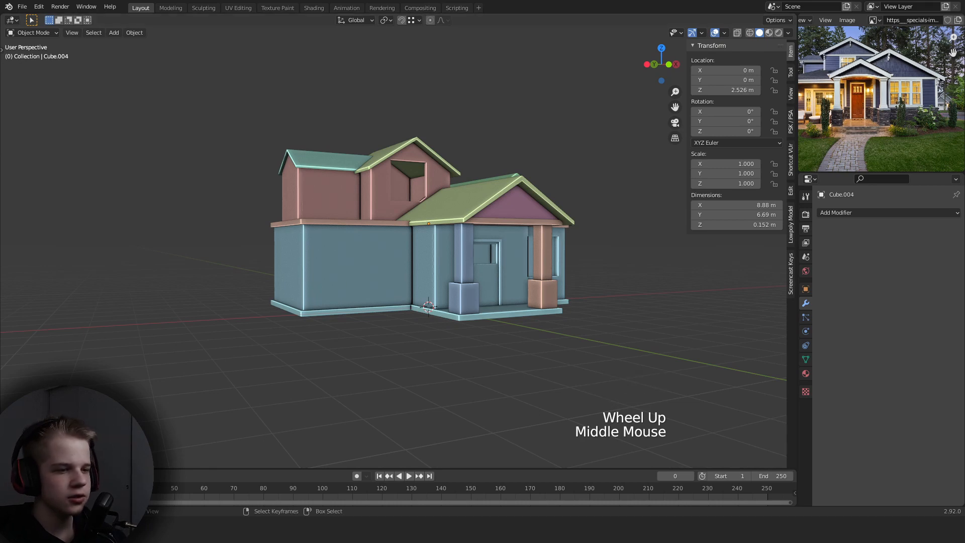
Select the left wing's front wall on its inner and outer sides and inset the faces to outline a wide window.
scroll(445, 260, down, 2)
middle_drag(445, 260, 427, 248)
scroll(444, 259, up, 2)
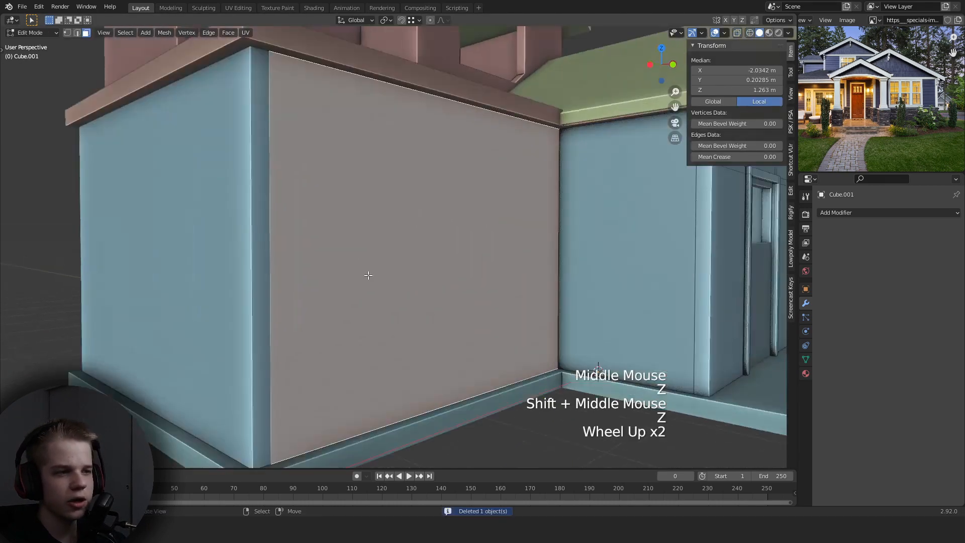
scroll(368, 274, down, 1)
middle_drag(369, 274, 384, 263)
scroll(496, 318, up, 2)
scroll(457, 287, down, 1)
scroll(457, 287, up, 2)
shift+right_click(384, 262)
scroll(363, 246, down, 2)
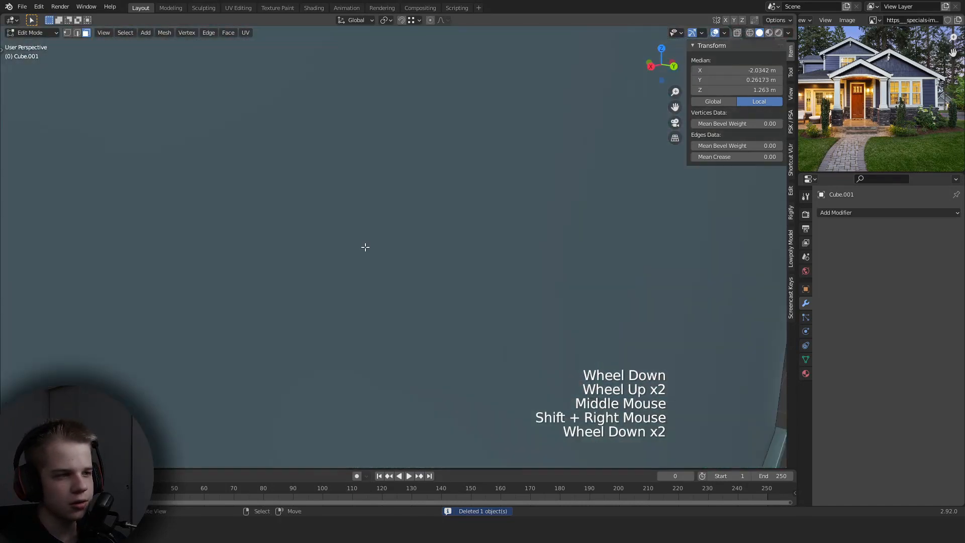
scroll(528, 209, up, 3)
key(i)
click(452, 224)
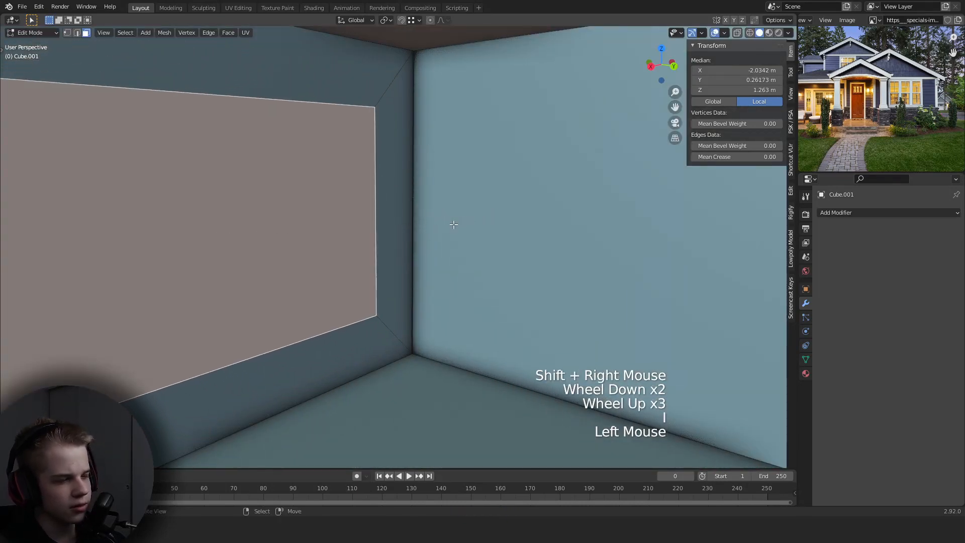
Delete the inset faces to open the window through the left wing's front wall.
key(x)
middle_drag(445, 226, 510, 257)
scroll(422, 250, down, 4)
scroll(392, 256, up, 2)
Join the inner and outer edge loops of the left wing's window opening with the LoopTools Bridge operation.
key(1)
shift+right_click(578, 246)
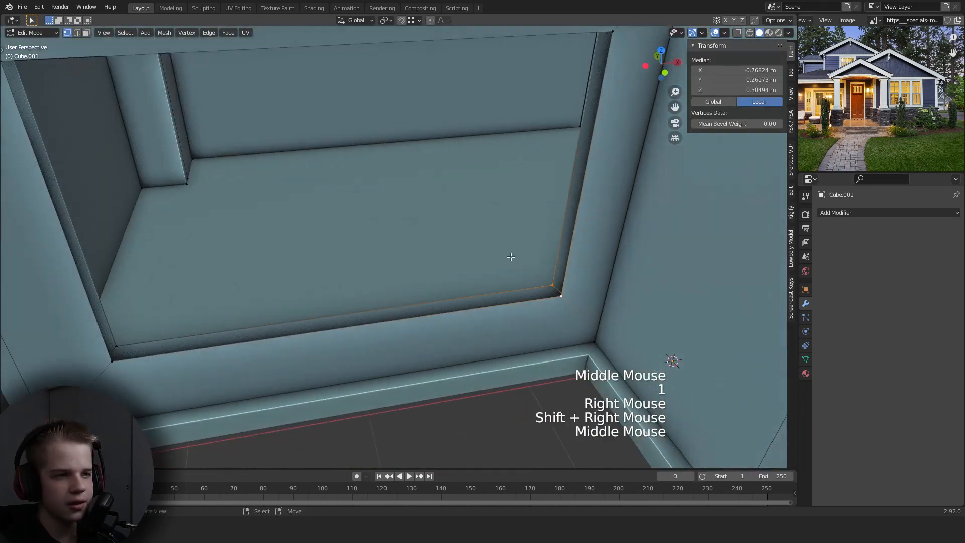
alt+shift+right_click(504, 292)
key(w)
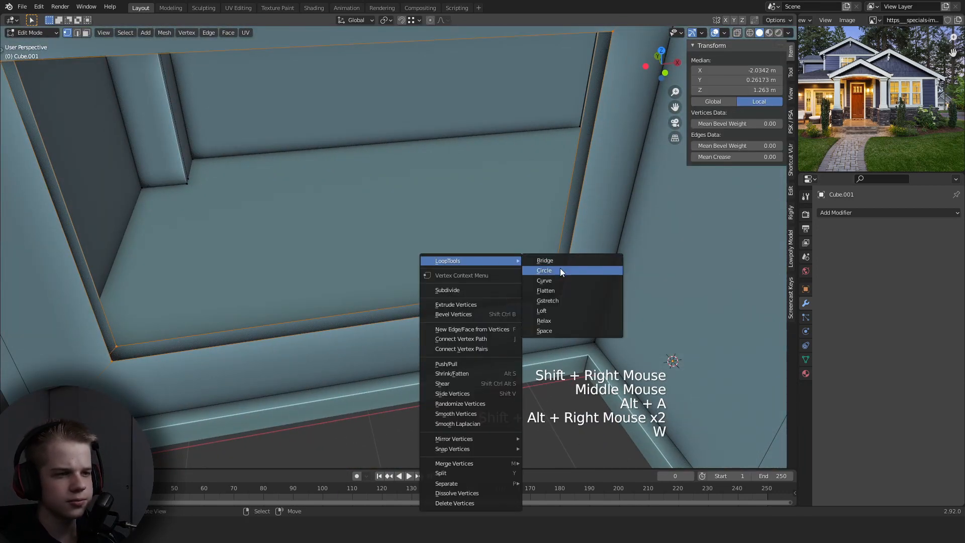
click(563, 260)
key(alt+a)
scroll(504, 263, down, 3)
middle_drag(493, 271, 440, 232)
Add centred vertical loop cuts above and below the left wing's front window and bevel them by about 0.06 m into narrow strips.
key(Tab)
scroll(458, 344, up, 2)
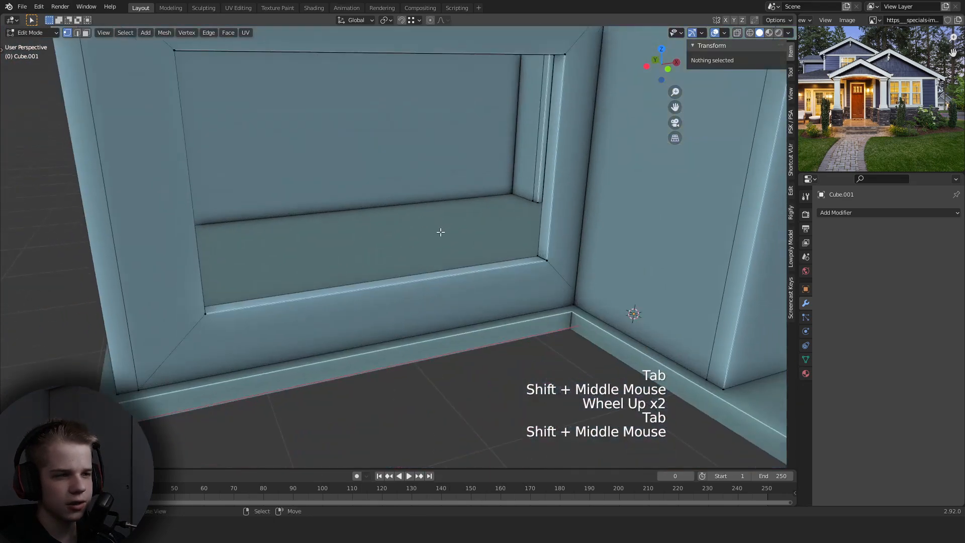
right_click(393, 301)
scroll(395, 132, down, 1)
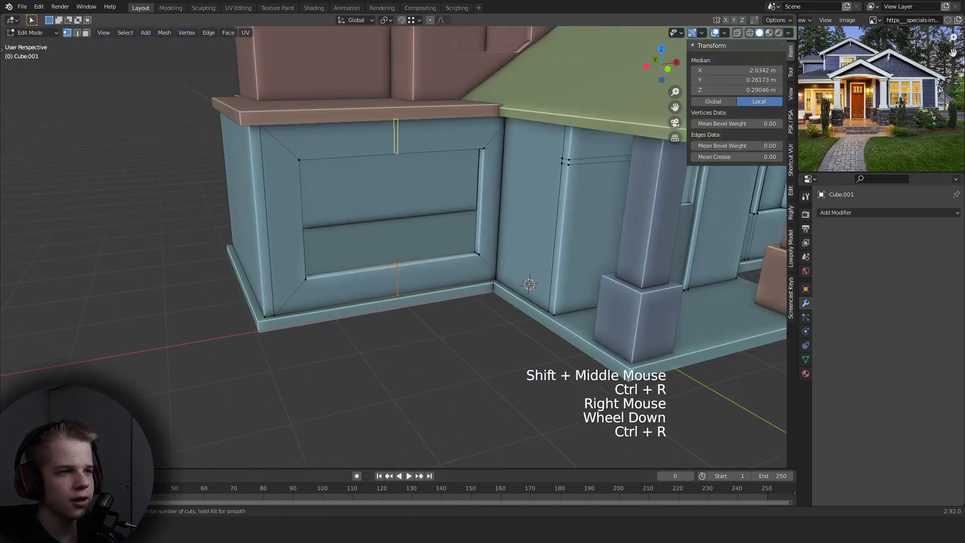
right_click(396, 140)
shift+middle_drag(396, 140, 414, 205)
scroll(415, 205, up, 2)
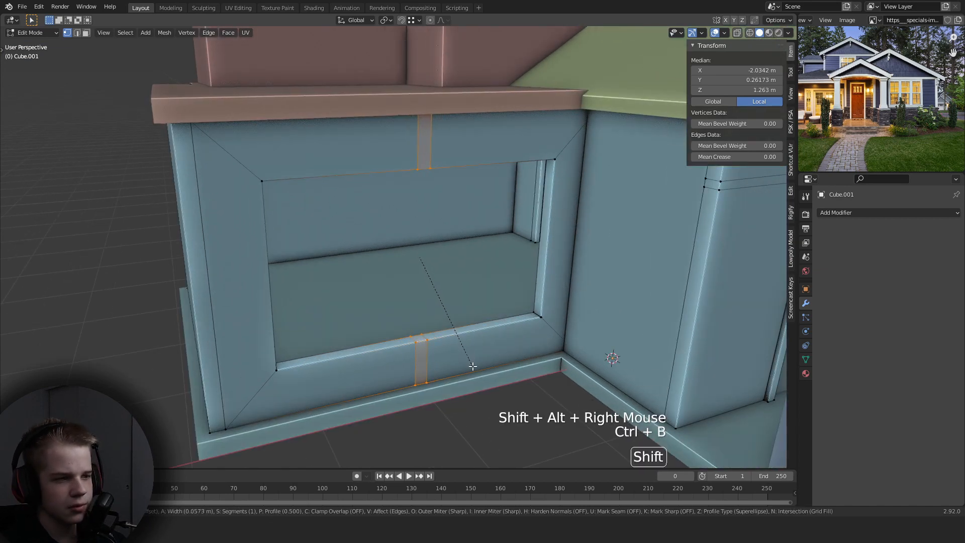
Select the facing strip faces on the window opening's lower and upper edges and bridge them into a vertical mullion.
right_click(415, 341)
middle_drag(415, 340, 396, 87)
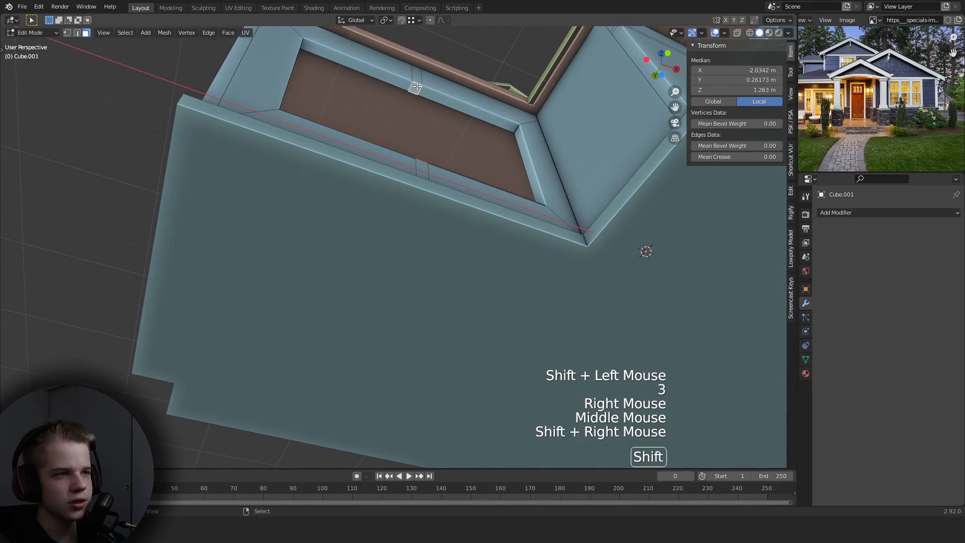
key(ctrl+e)
key(w)
mouse_move(425, 99)
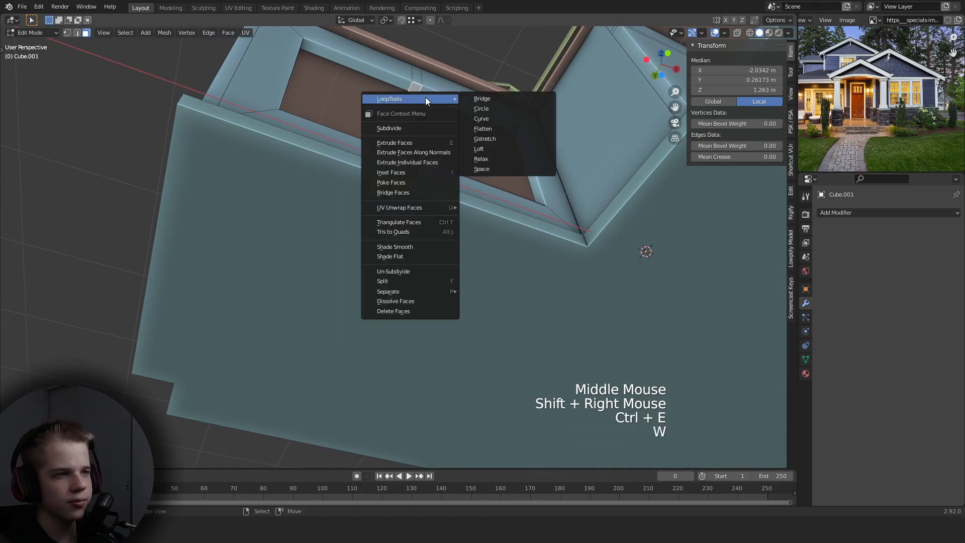
key(Tab)
scroll(500, 121, down, 2)
middle_drag(500, 121, 445, 276)
scroll(503, 124, up, 2)
key(Tab)
scroll(442, 296, up, 2)
key(ctrl+z)
key(ctrl+z)
key(ctrl+z)
scroll(442, 291, up, 1)
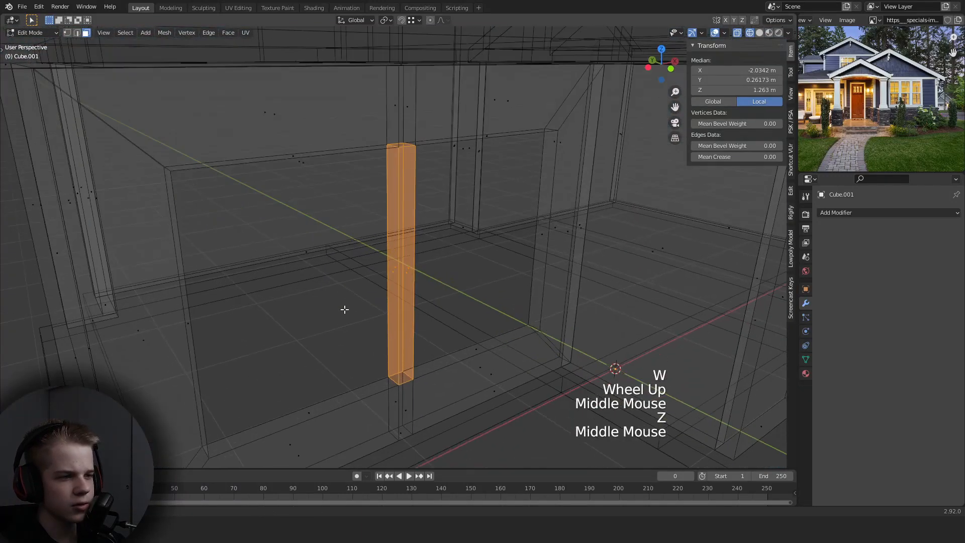
key(z)
key(Tab)
scroll(509, 298, down, 2)
Try applying the upper gable wall's Boolean modifier and adding a loop cut beside its window opening.
mouse_move(510, 297)
middle_down()
mouse_move(455, 225)
mouse_move(483, 191)
mouse_move(479, 258)
middle_up()
key(alt+a)
scroll(479, 258, up, 1)
right_click(403, 206)
key(Tab)
shift+middle_drag(535, 207, 439, 256)
scroll(439, 257, up, 2)
key(alt+a)
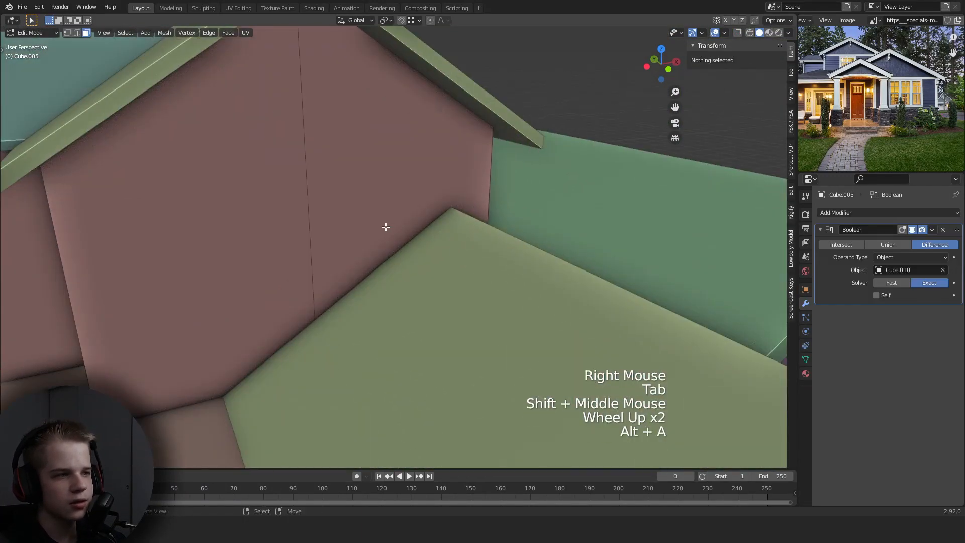
key(1)
click(887, 242)
scroll(381, 248, up, 3)
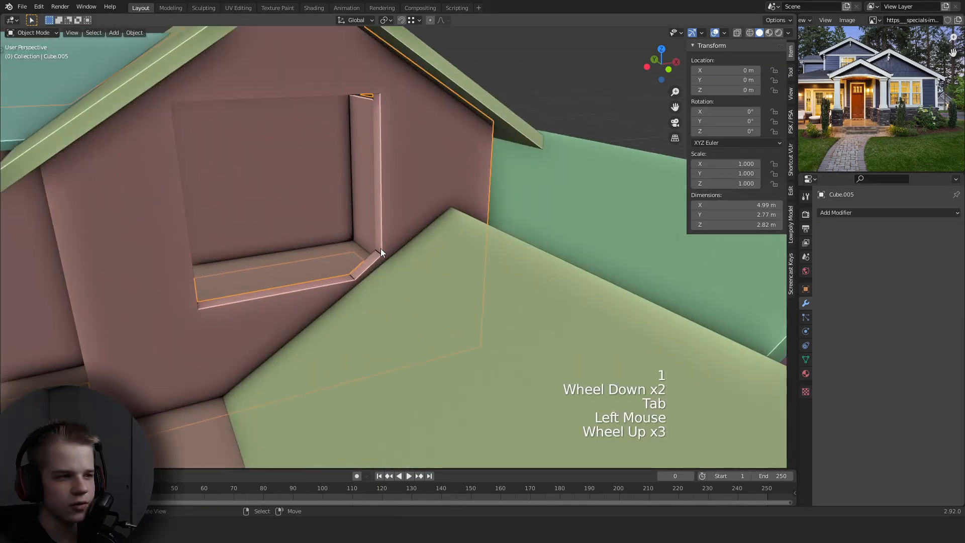
key(Tab)
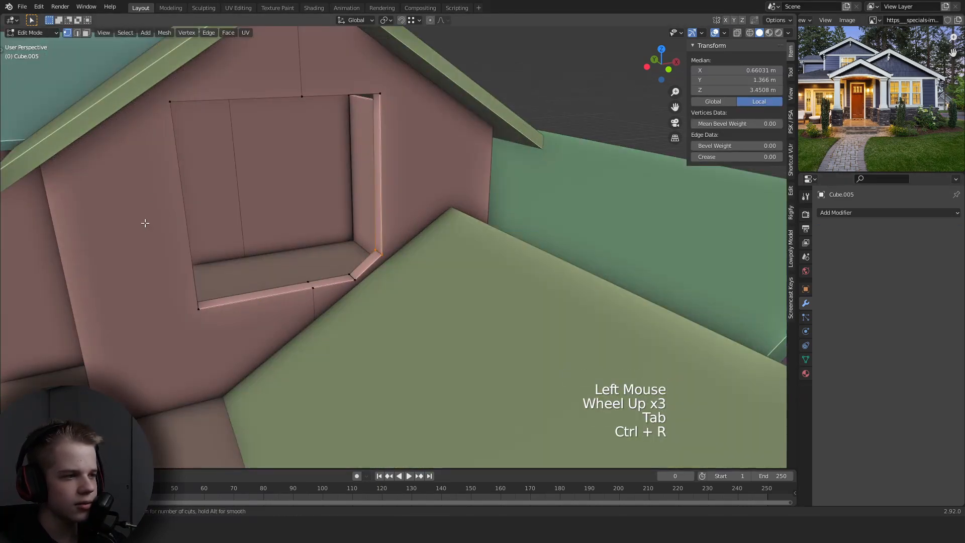
middle_drag(190, 215, 160, 197)
scroll(160, 197, down, 2)
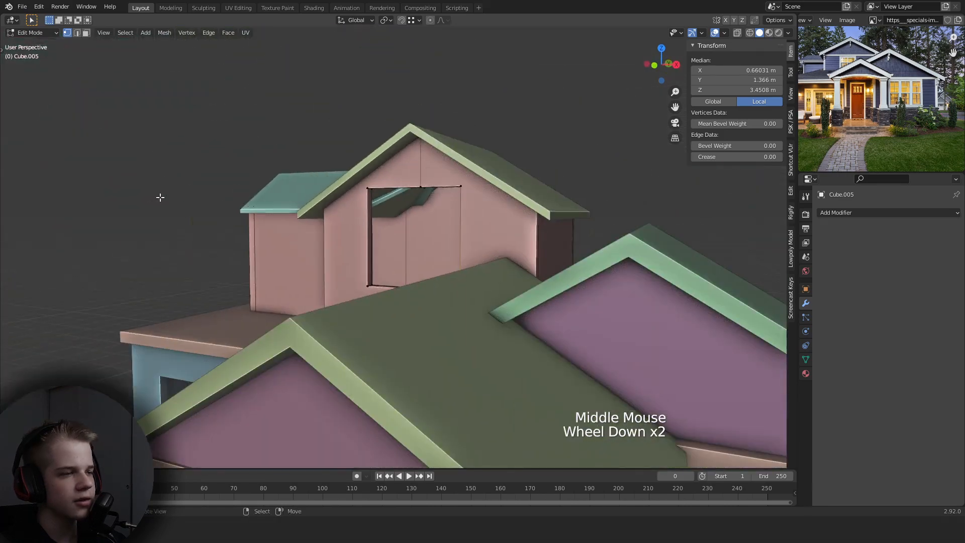
Undo the applied Boolean modifier on the upper gable wall.
key(ctrl+z)
key(ctrl+z)
key(ctrl+z)
middle_drag(483, 234, 500, 274)
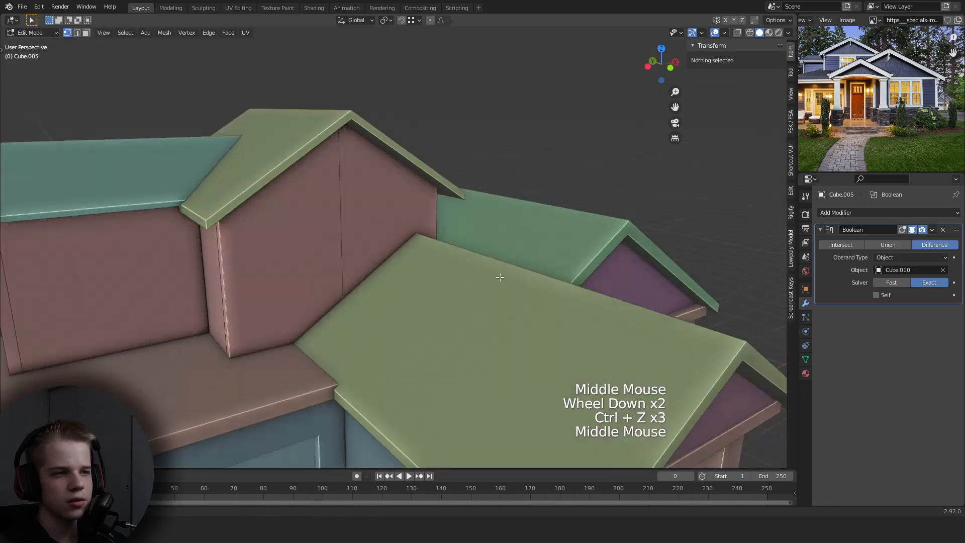
Examine the left wing's divided window and the upper gable opening from the front.
key(Tab)
scroll(502, 282, down, 2)
key(alt+a)
shift+middle_drag(502, 315, 427, 255)
scroll(427, 256, up, 3)
right_click(374, 276)
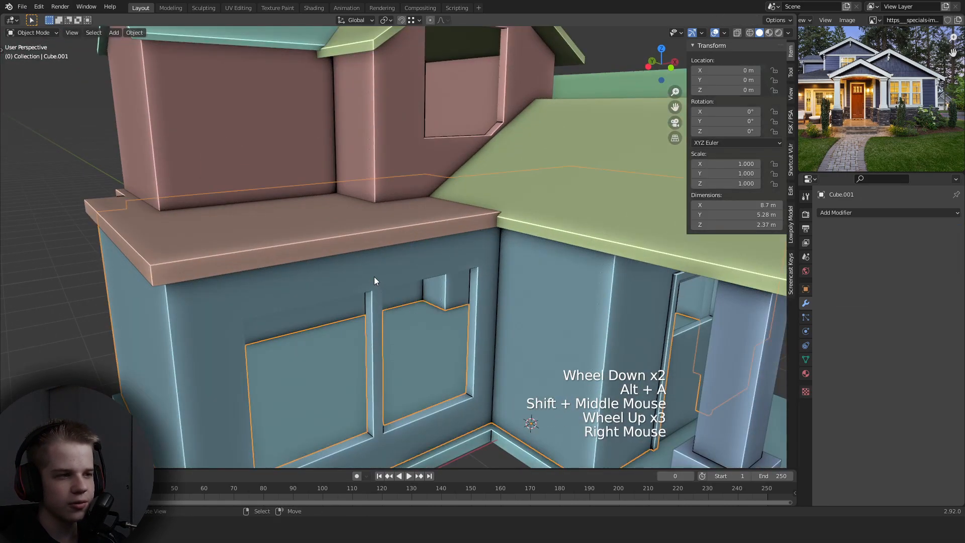
key(Tab)
key(Tab)
middle_drag(374, 277, 410, 267)
scroll(379, 302, down, 2)
key(alt+a)
scroll(411, 267, up, 2)
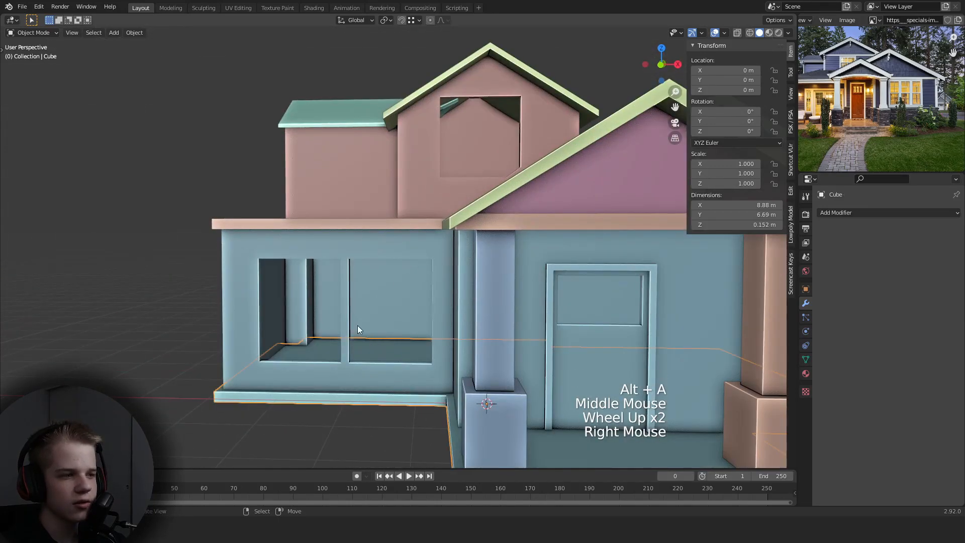
Select the lower vertices of the left wing's window in front wireframe view and raise the sill along Z.
key(KP_3)
key(Tab)
key(KP_1)
shift+middle_drag(365, 317, 437, 259)
key(Tab)
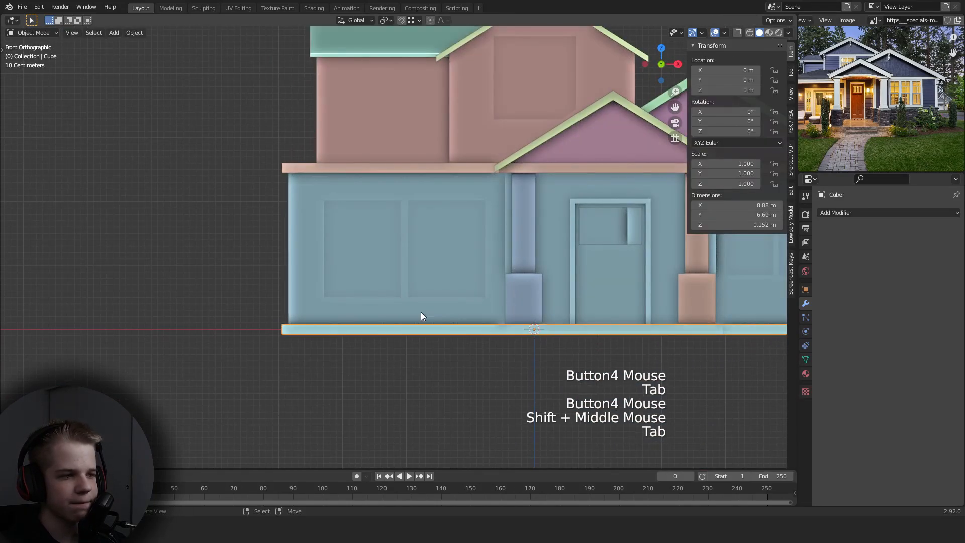
right_click(420, 312)
key(Tab)
key(1)
key(z)
key(alt+a)
drag(490, 278, 490, 278)
key(g)
key(z)
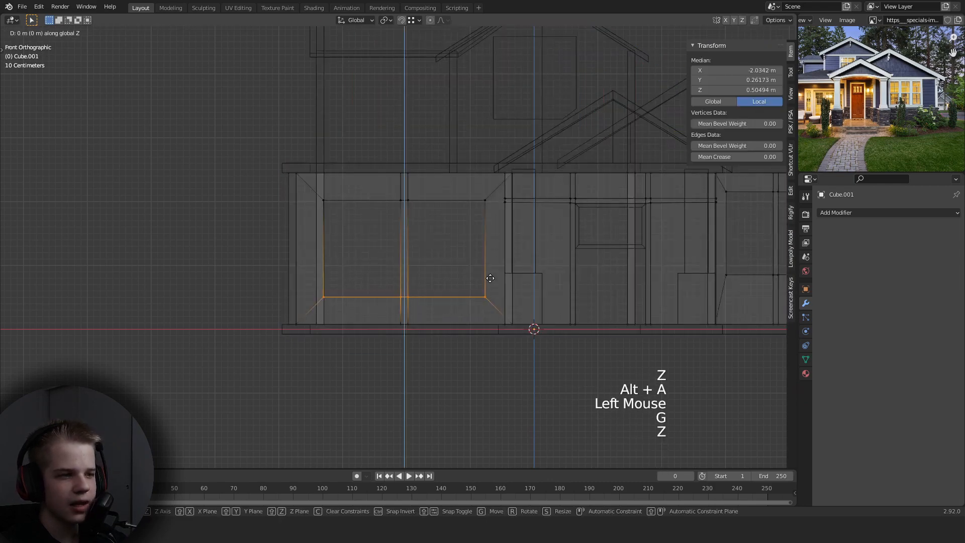
shift+click(484, 191)
key(z)
Examine the house from the side and the rear.
key(Tab)
scroll(612, 191, down, 1)
mouse_move(612, 191)
middle_down()
mouse_move(601, 273)
mouse_move(469, 316)
mouse_move(435, 257)
mouse_move(341, 261)
mouse_move(484, 282)
middle_up()
scroll(601, 274, up, 2)
scroll(469, 315, down, 2)
scroll(434, 256, up, 2)
scroll(483, 283, down, 1)
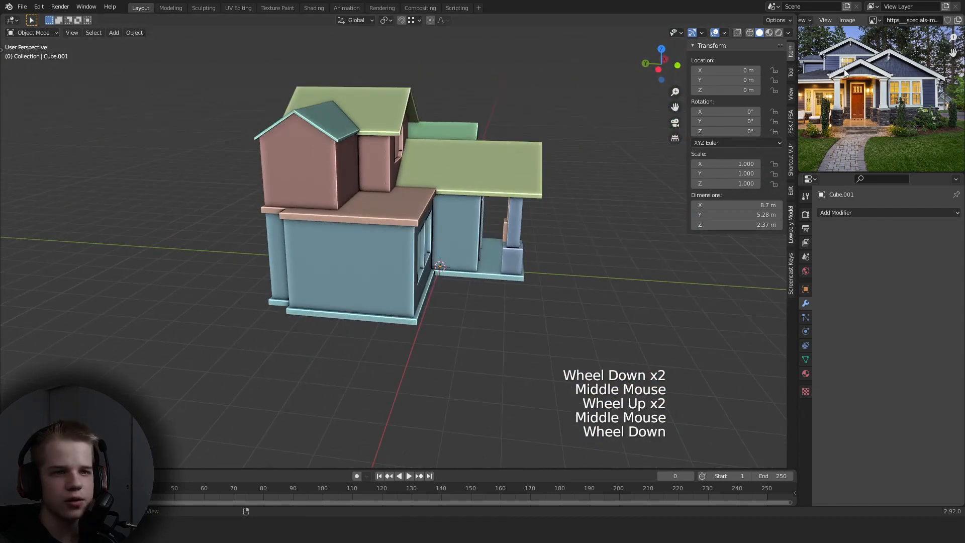
mouse_move(278, 142)
middle_down()
mouse_move(384, 174)
mouse_move(459, 254)
mouse_move(446, 258)
middle_up()
Select the inner and outer faces of the ground floor's rear wall and inset them to outline a wide window.
right_click(459, 254)
key(Tab)
key(Tab)
key(Tab)
key(3)
right_click(416, 263)
key(z)
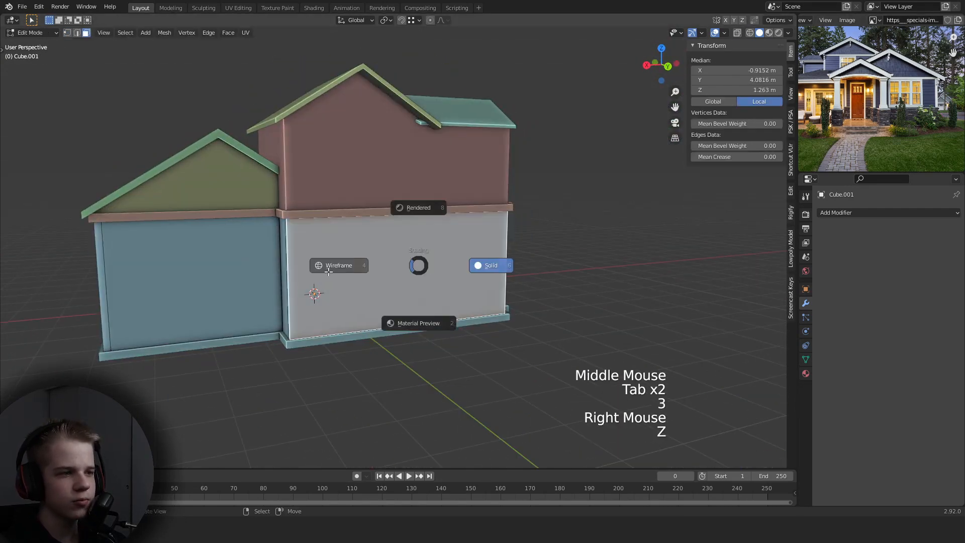
shift+middle_drag(351, 265, 351, 242)
scroll(350, 242, up, 1)
scroll(350, 242, up, 1)
shift+right_click(380, 219)
key(z)
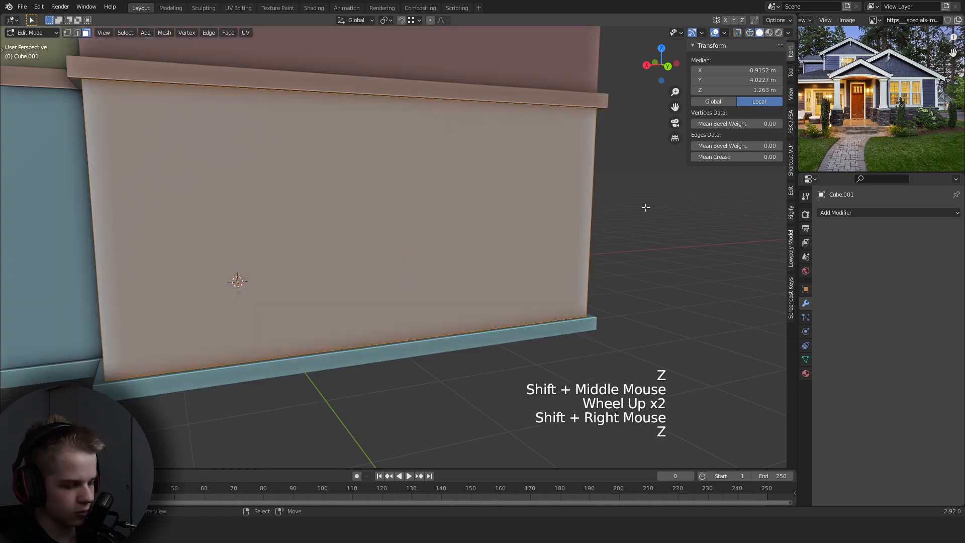
key(i)
click(549, 215)
Delete the inset faces to open the rear wall and fill the gap between the opening's inner and outer edges.
key(z)
key(1)
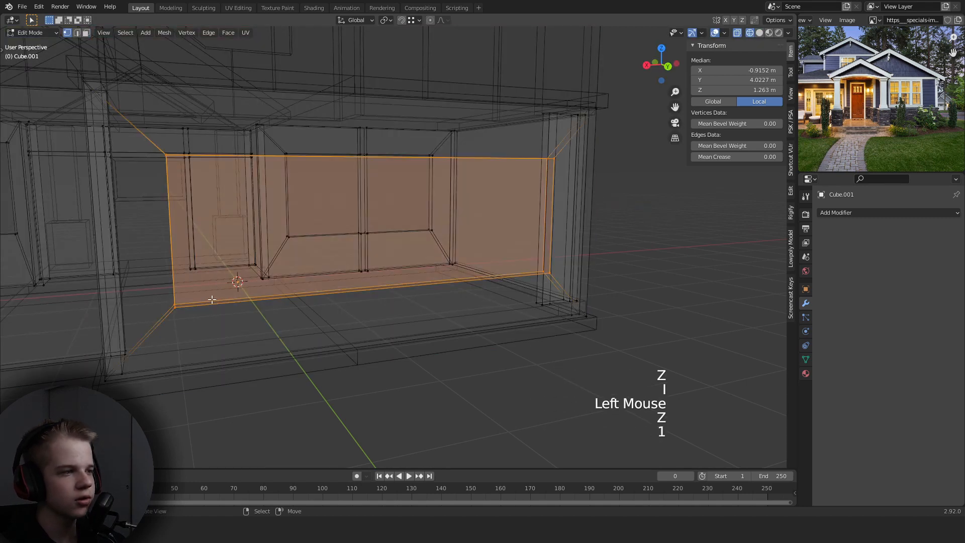
key(z)
middle_drag(369, 244, 370, 270)
key(z)
key(z)
mouse_move(502, 230)
middle_down()
mouse_move(491, 222)
mouse_move(502, 279)
mouse_move(543, 305)
middle_up()
key(x)
click(488, 222)
key(2)
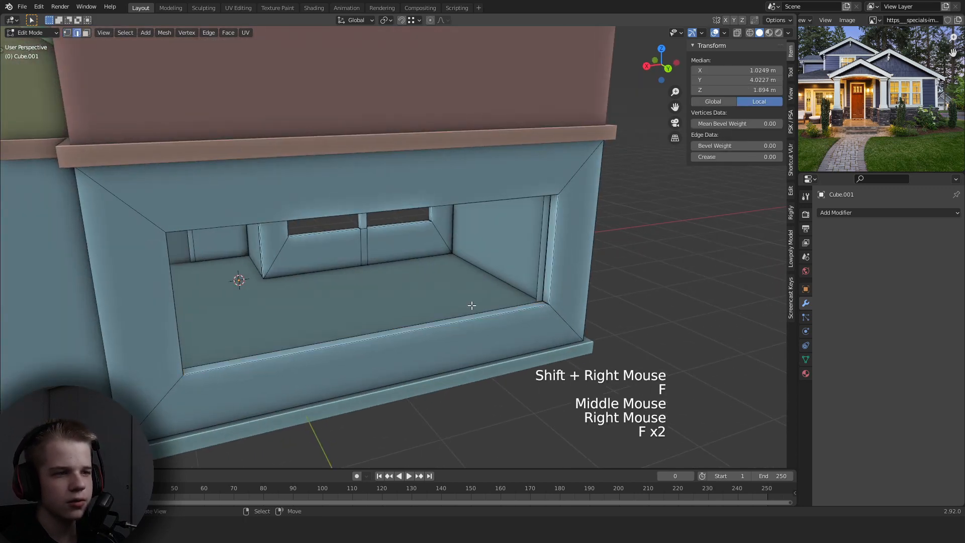
Close the left wing's front window by filling the wall's outer and inner boundary loops with faces.
key(f)
middle_drag(471, 305, 216, 306)
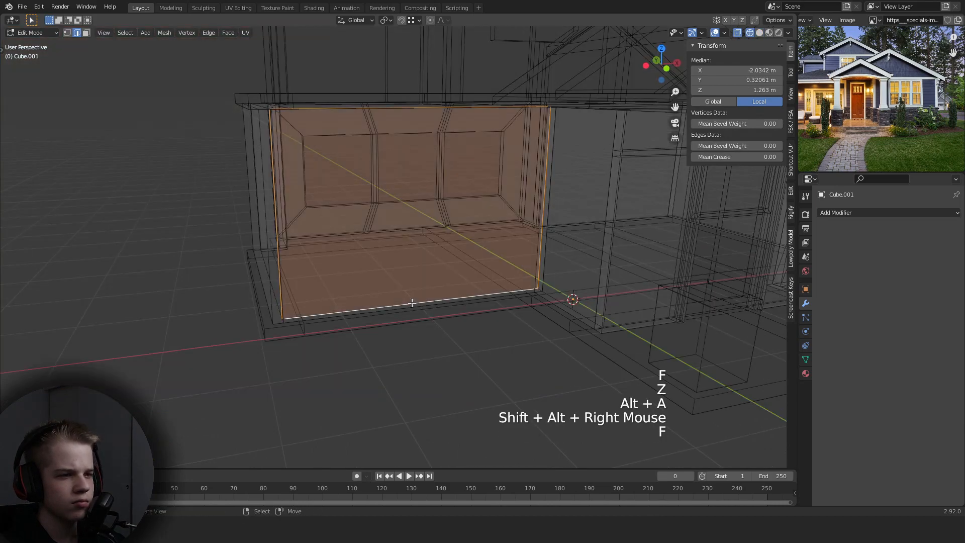
key(z)
key(Tab)
scroll(512, 294, down, 2)
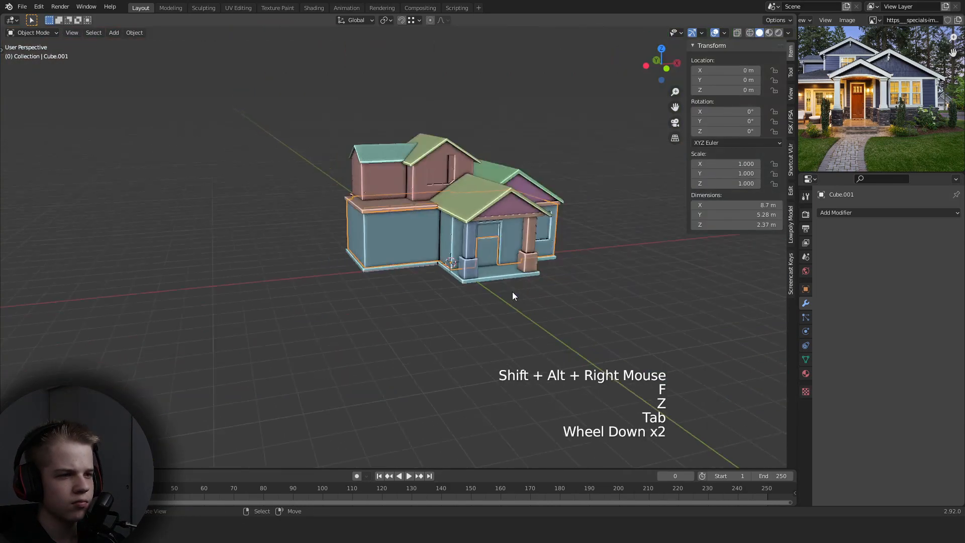
Examine the closed front wall, the rear window and the side walls from all around the house.
key(alt+a)
scroll(517, 280, up, 2)
middle_drag(518, 280, 490, 264)
scroll(490, 264, down, 2)
middle_drag(490, 264, 426, 189)
scroll(457, 248, up, 3)
scroll(434, 225, down, 2)
scroll(438, 226, up, 2)
scroll(376, 223, down, 2)
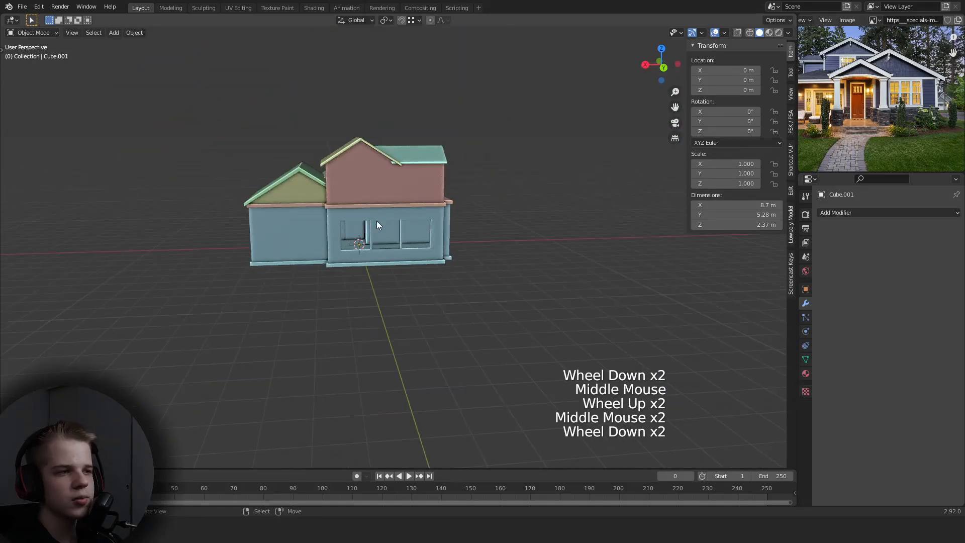
scroll(438, 208, up, 3)
middle_drag(377, 223, 251, 223)
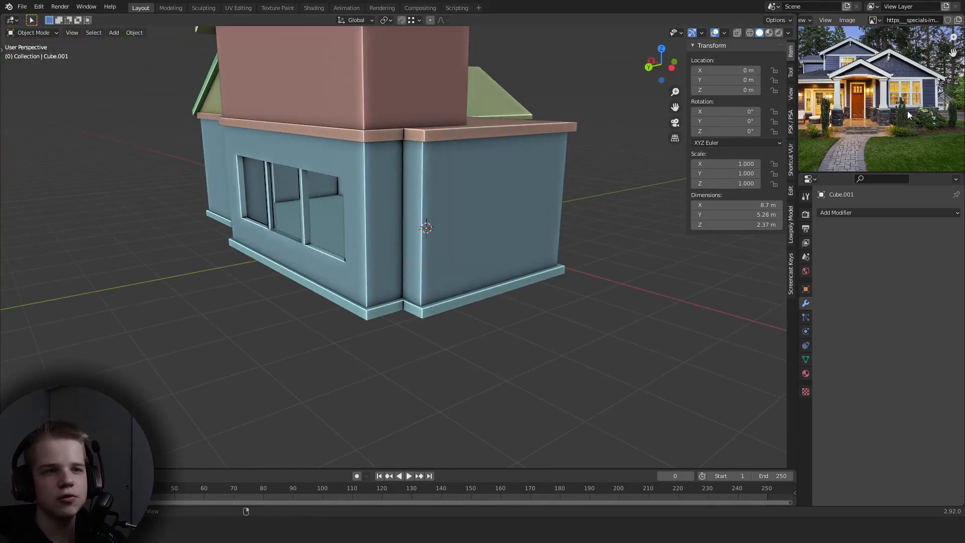
scroll(872, 91, up, 1)
scroll(872, 92, down, 2)
middle_drag(303, 268, 263, 276)
scroll(371, 291, up, 1)
scroll(421, 249, up, 1)
scroll(421, 249, down, 1)
scroll(475, 228, down, 2)
right_click(490, 230)
key(Tab)
key(3)
right_click(234, 276)
scroll(235, 276, down, 1)
key(alt+a)
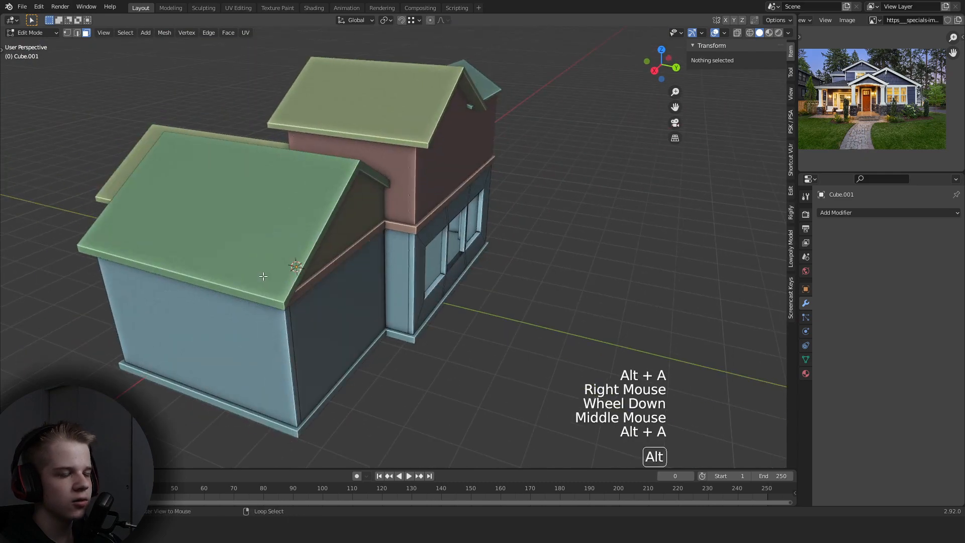
key(Tab)
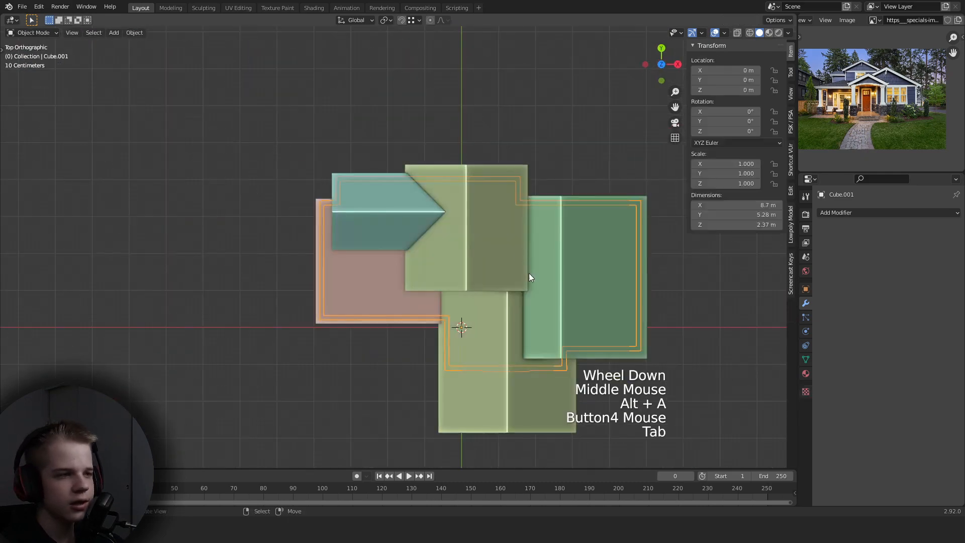
Examine the porch, front door and front windows close up and from an angle.
scroll(529, 273, down, 2)
key(alt+a)
middle_drag(529, 273, 439, 233)
scroll(549, 170, up, 2)
scroll(451, 237, down, 1)
scroll(371, 228, up, 2)
scroll(442, 240, up, 2)
scroll(429, 242, down, 1)
scroll(429, 242, down, 2)
scroll(532, 243, up, 3)
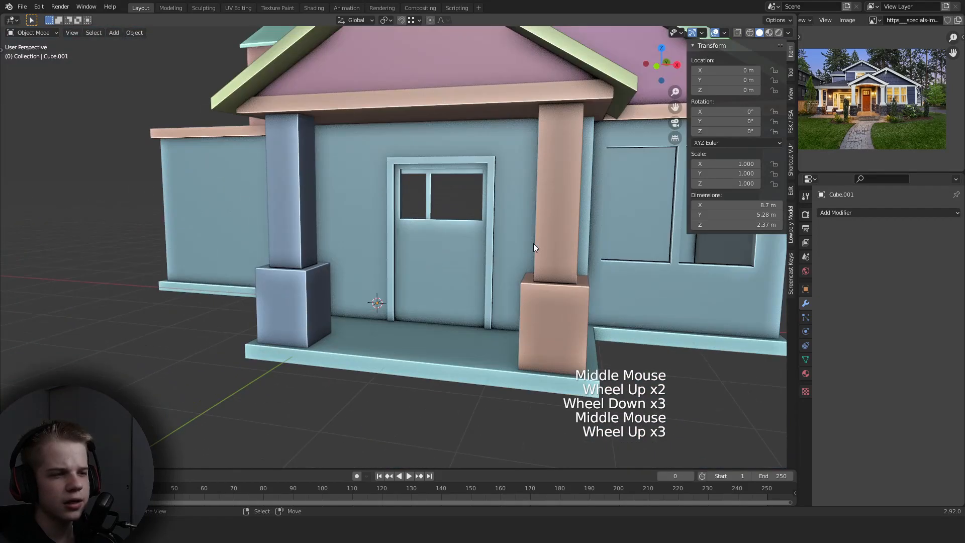
middle_drag(532, 243, 553, 257)
shift+middle_drag(553, 256, 459, 252)
scroll(453, 259, down, 2)
scroll(458, 252, up, 2)
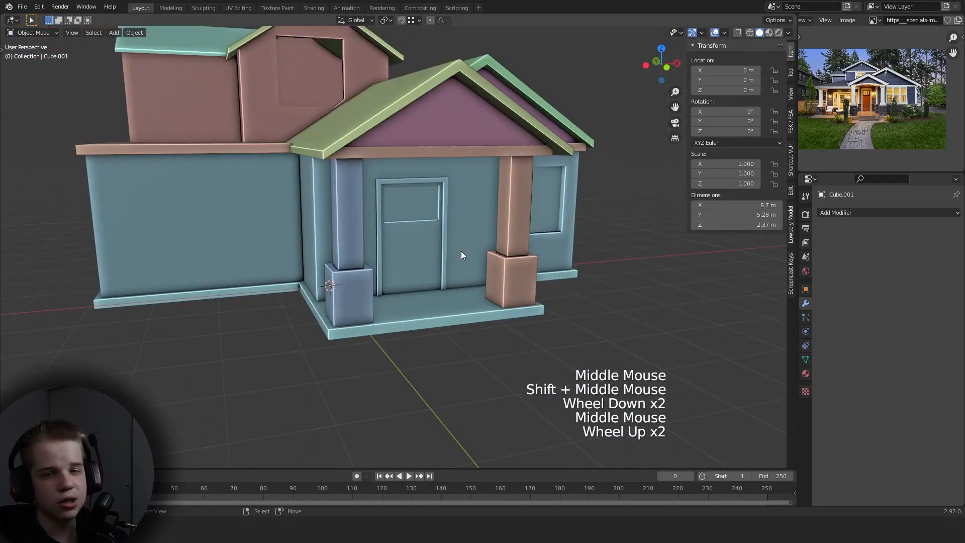